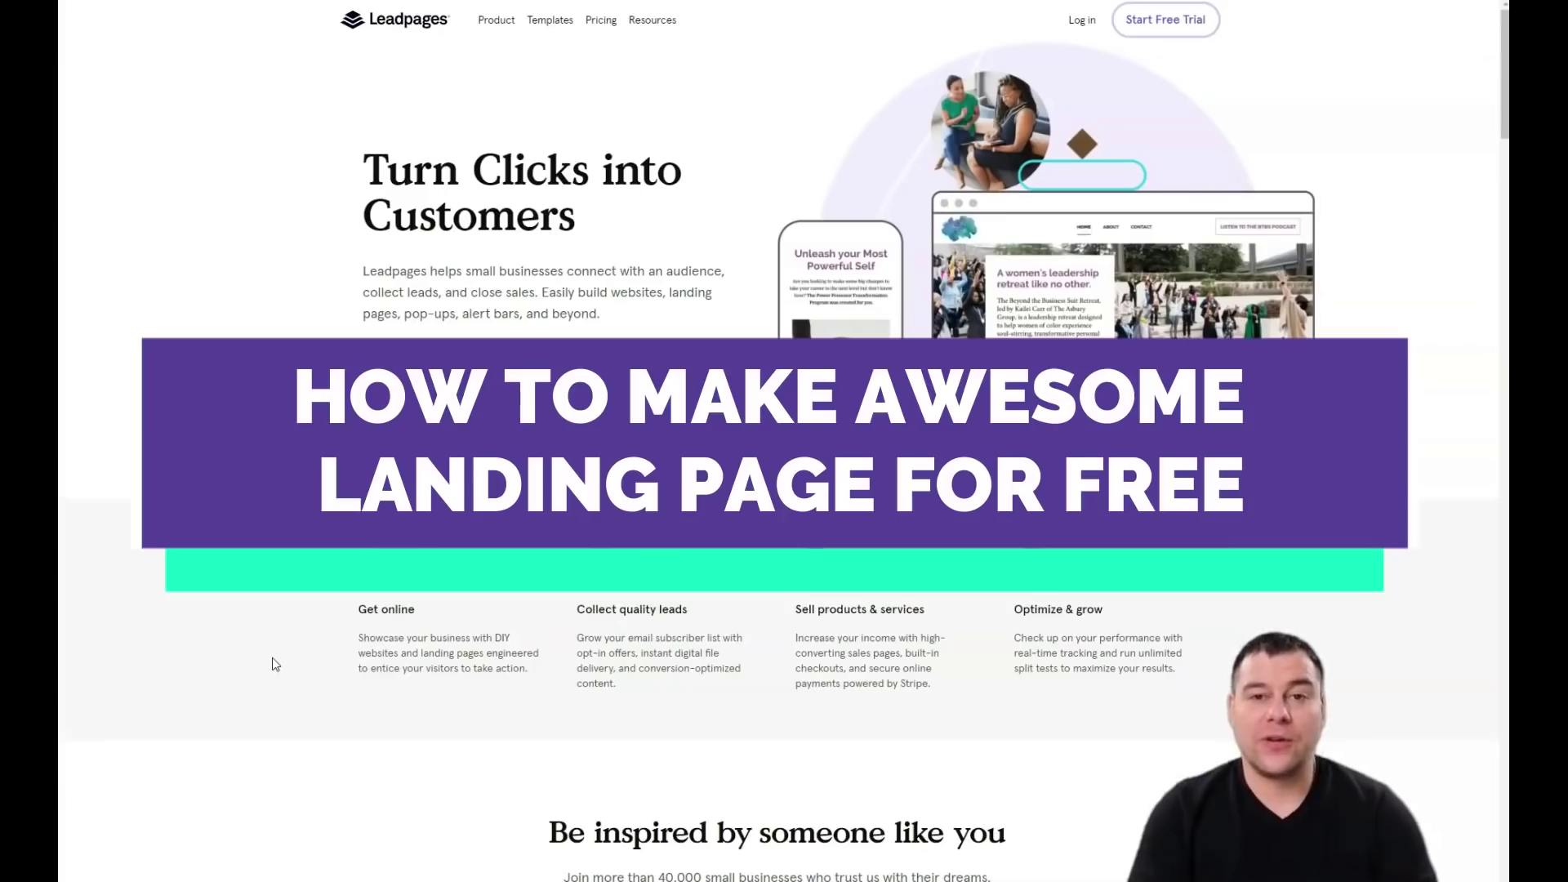
Step: Look through the Leadpages home page, from the feature overview and integrations down to the free trial offer
scroll(272, 658, "down", 9)
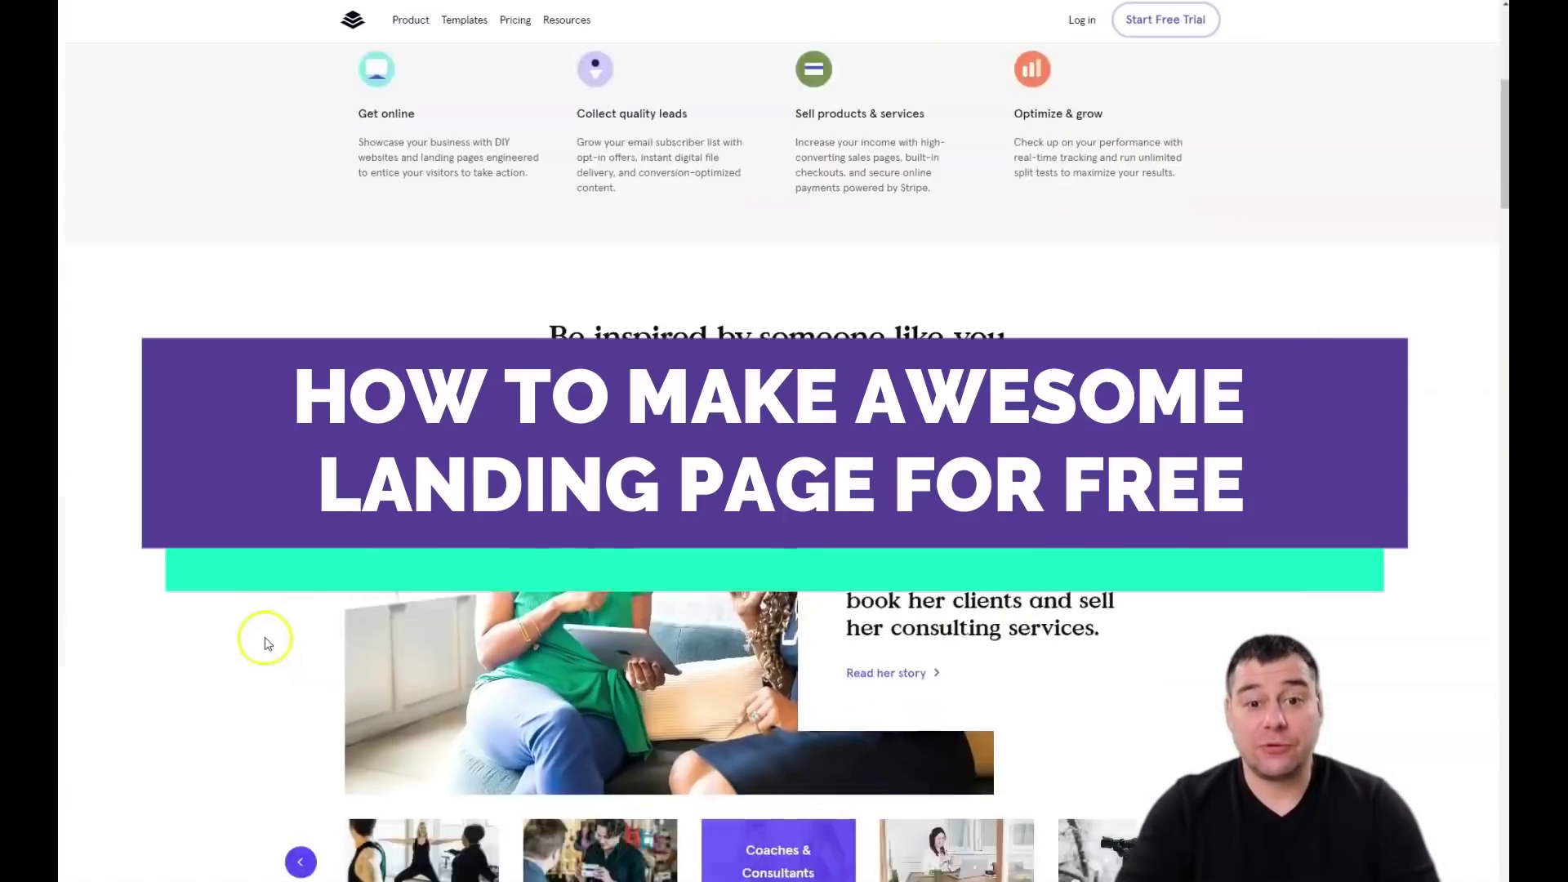
scroll(265, 643, "down", 13)
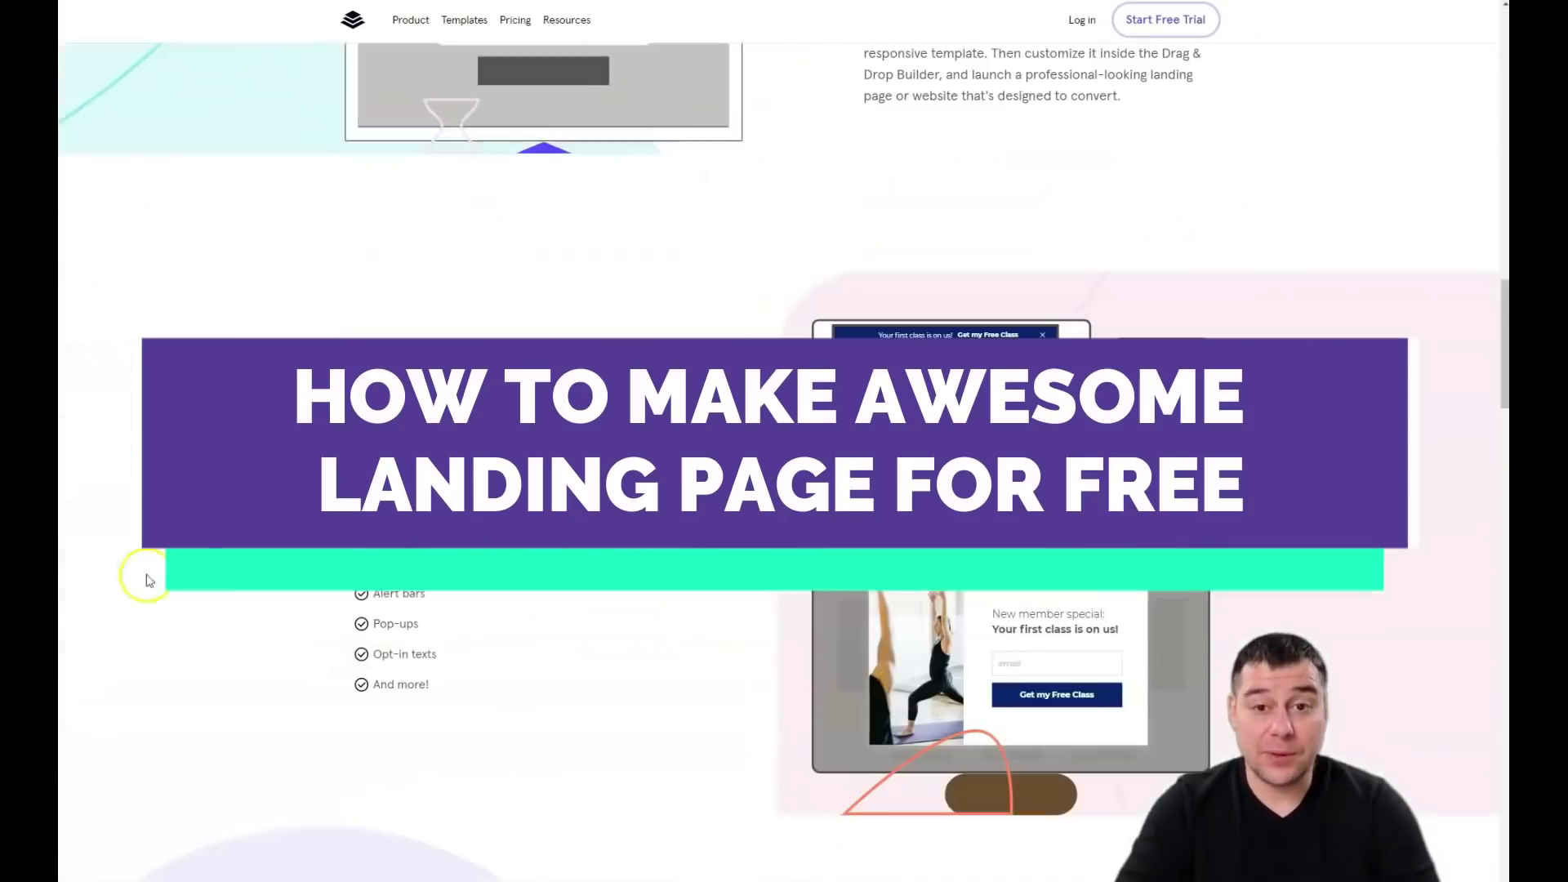
scroll(698, 361, "down", 12)
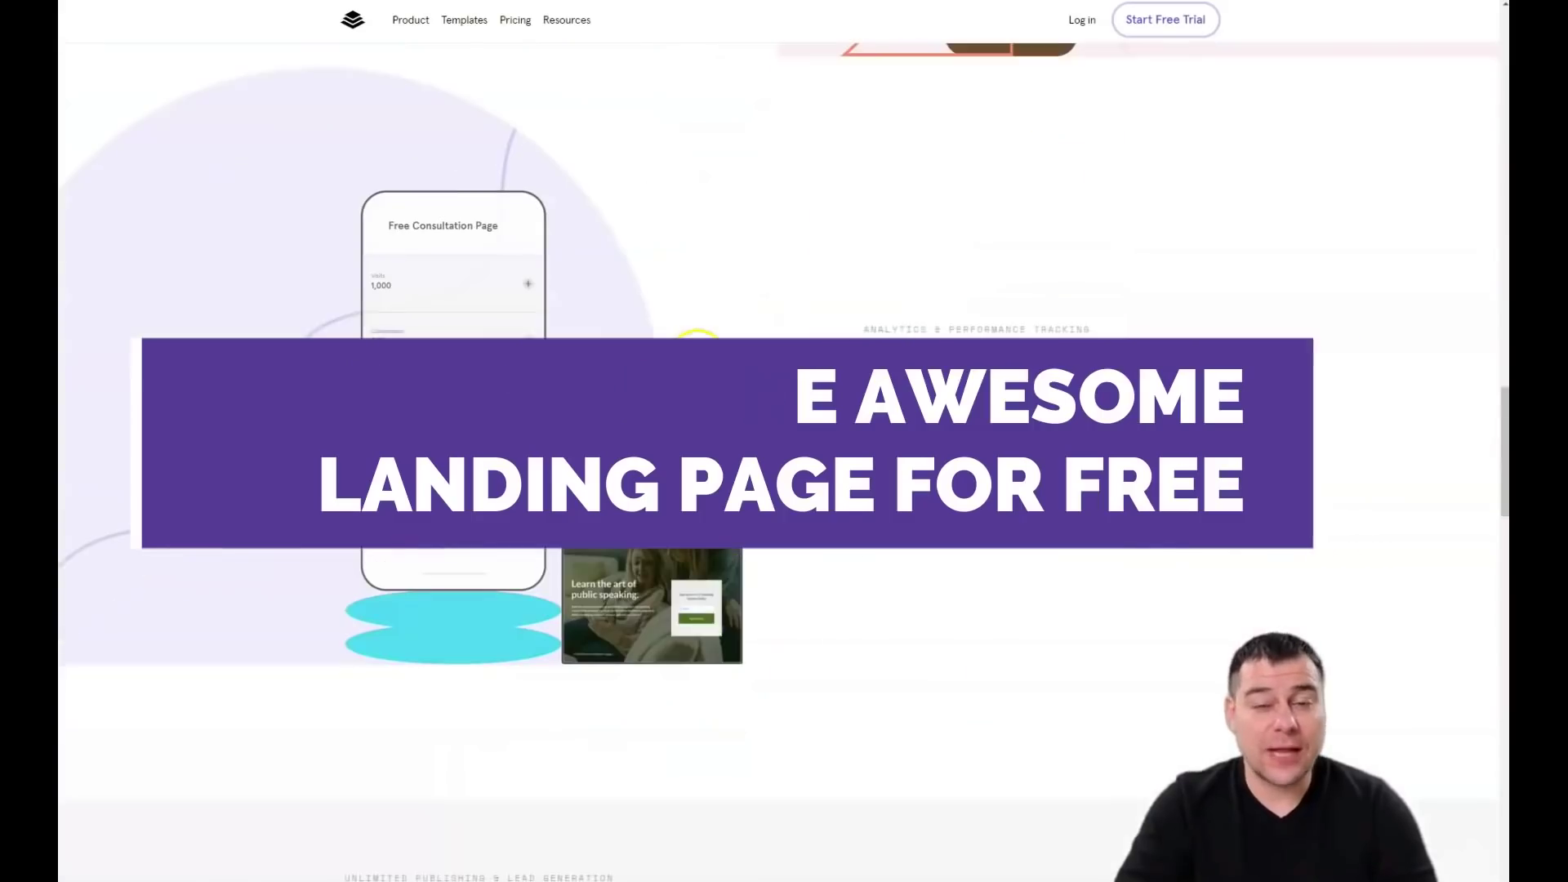
scroll(699, 362, "down", 18)
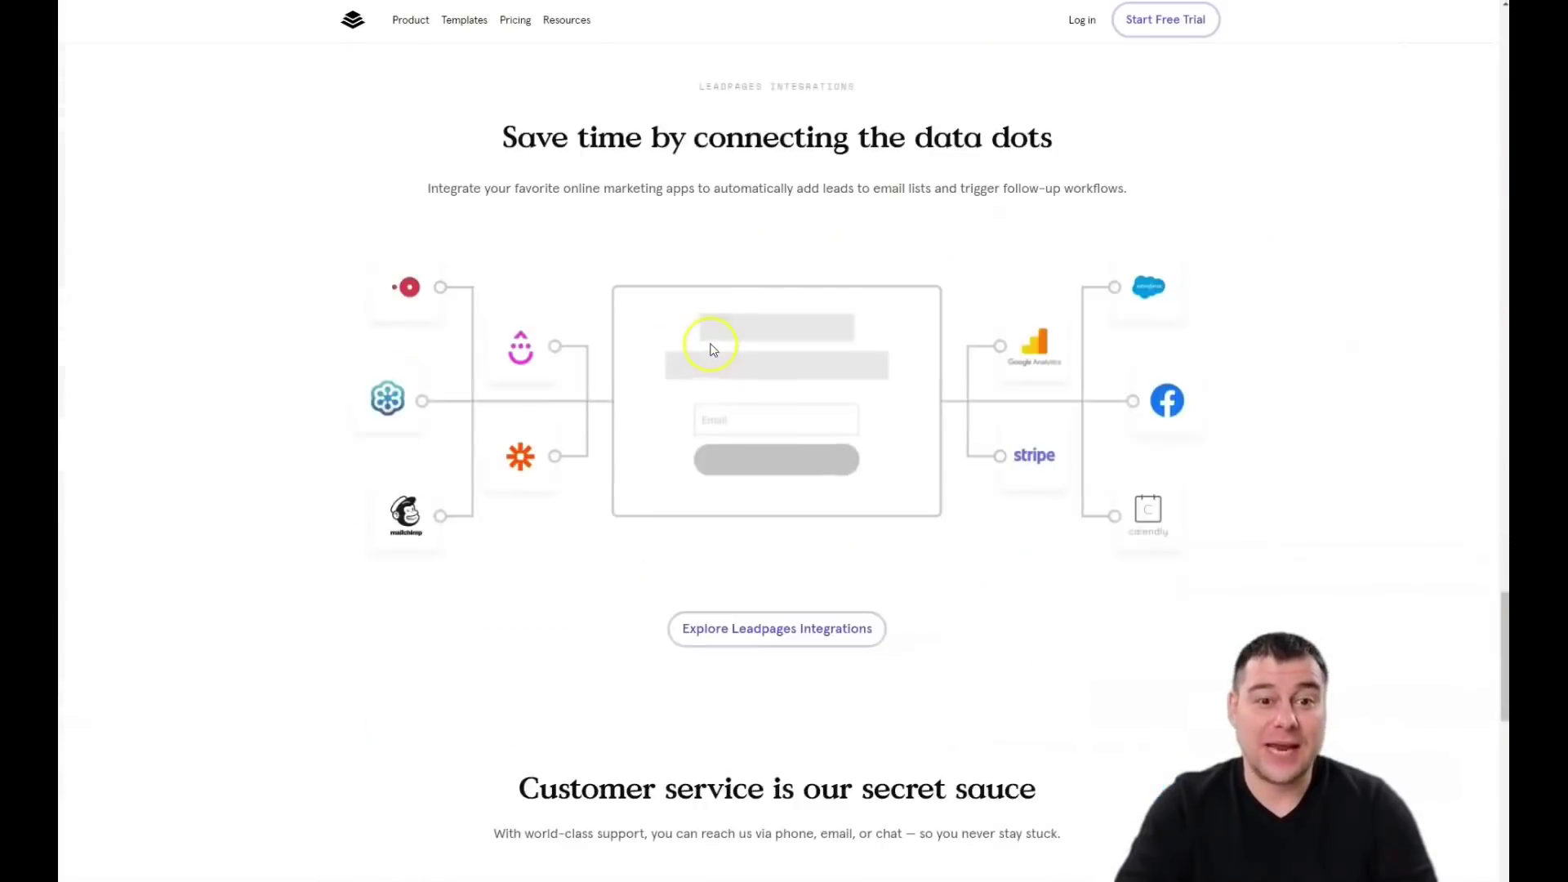
scroll(712, 348, "down", 10)
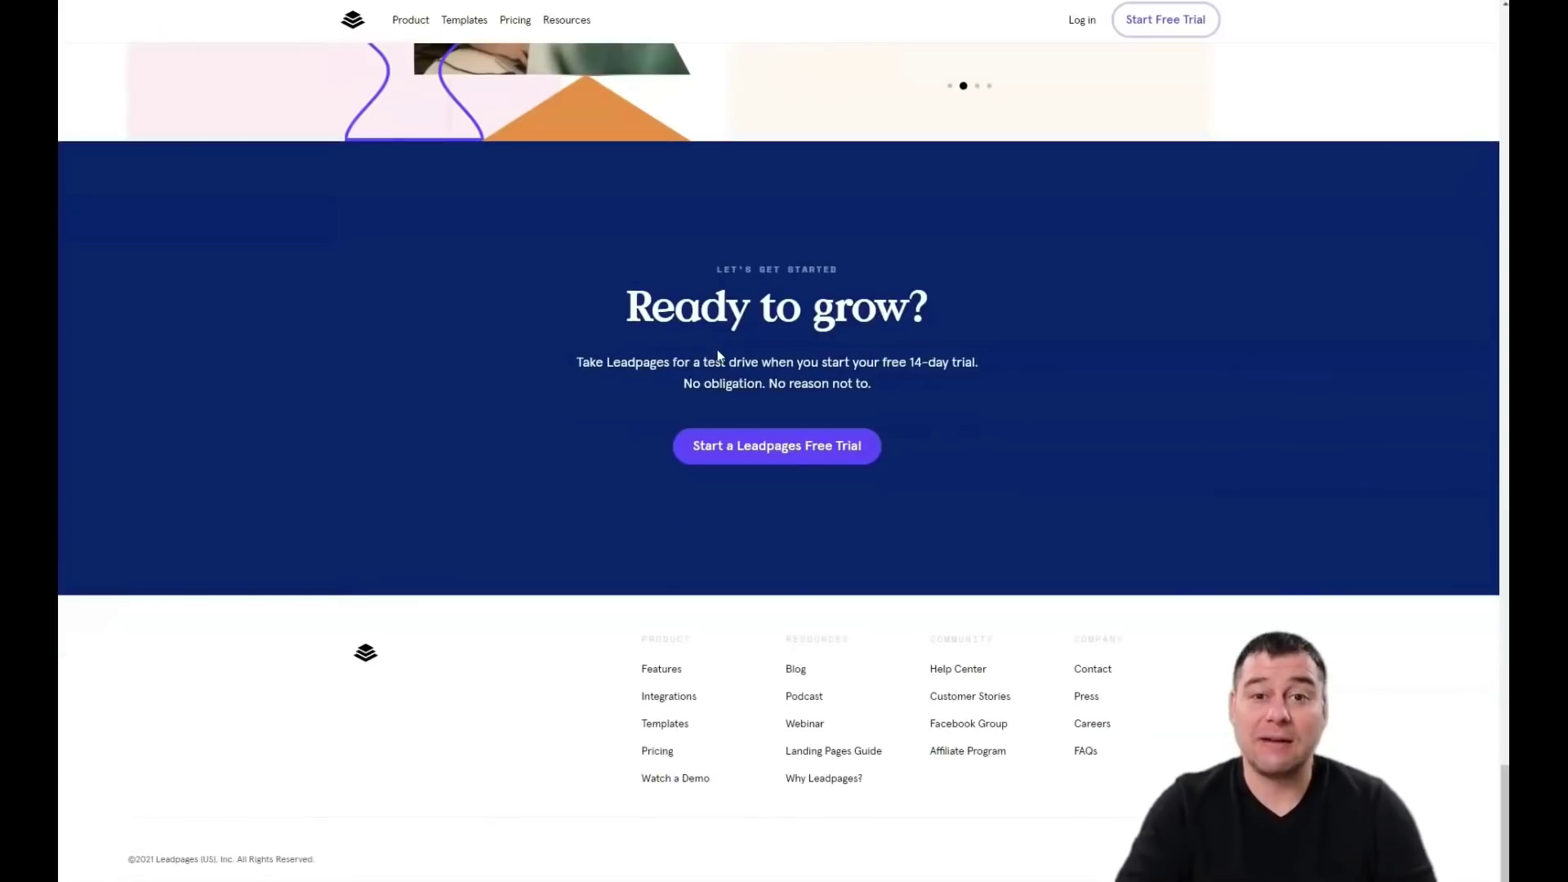
scroll(717, 360, "up", 20)
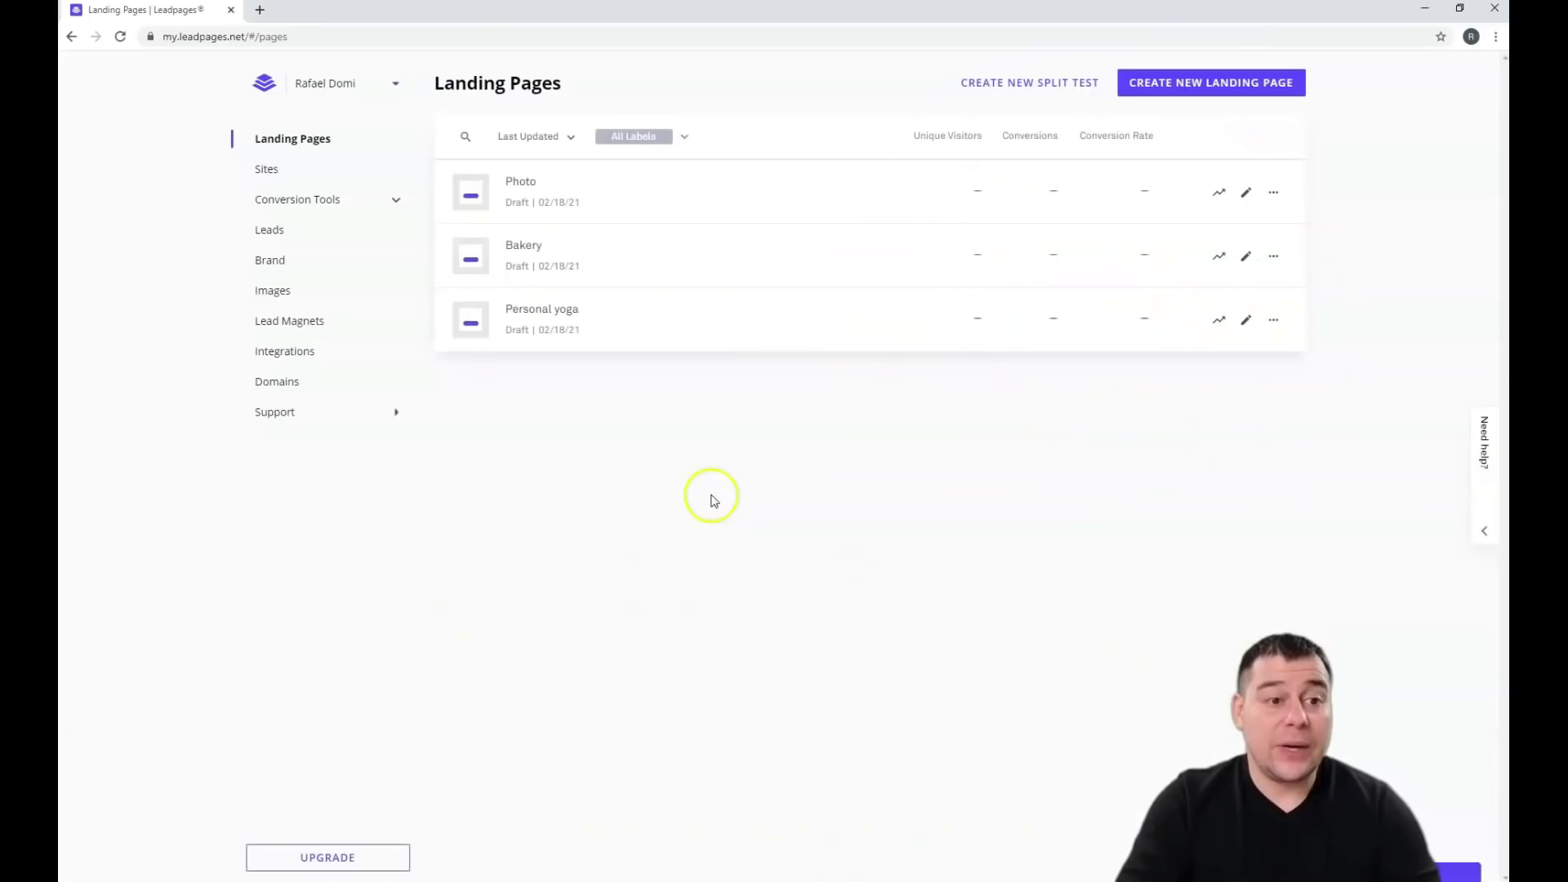
Step: Start a new landing page and browse the template gallery sorted by conversion rate
left_click(1178, 90)
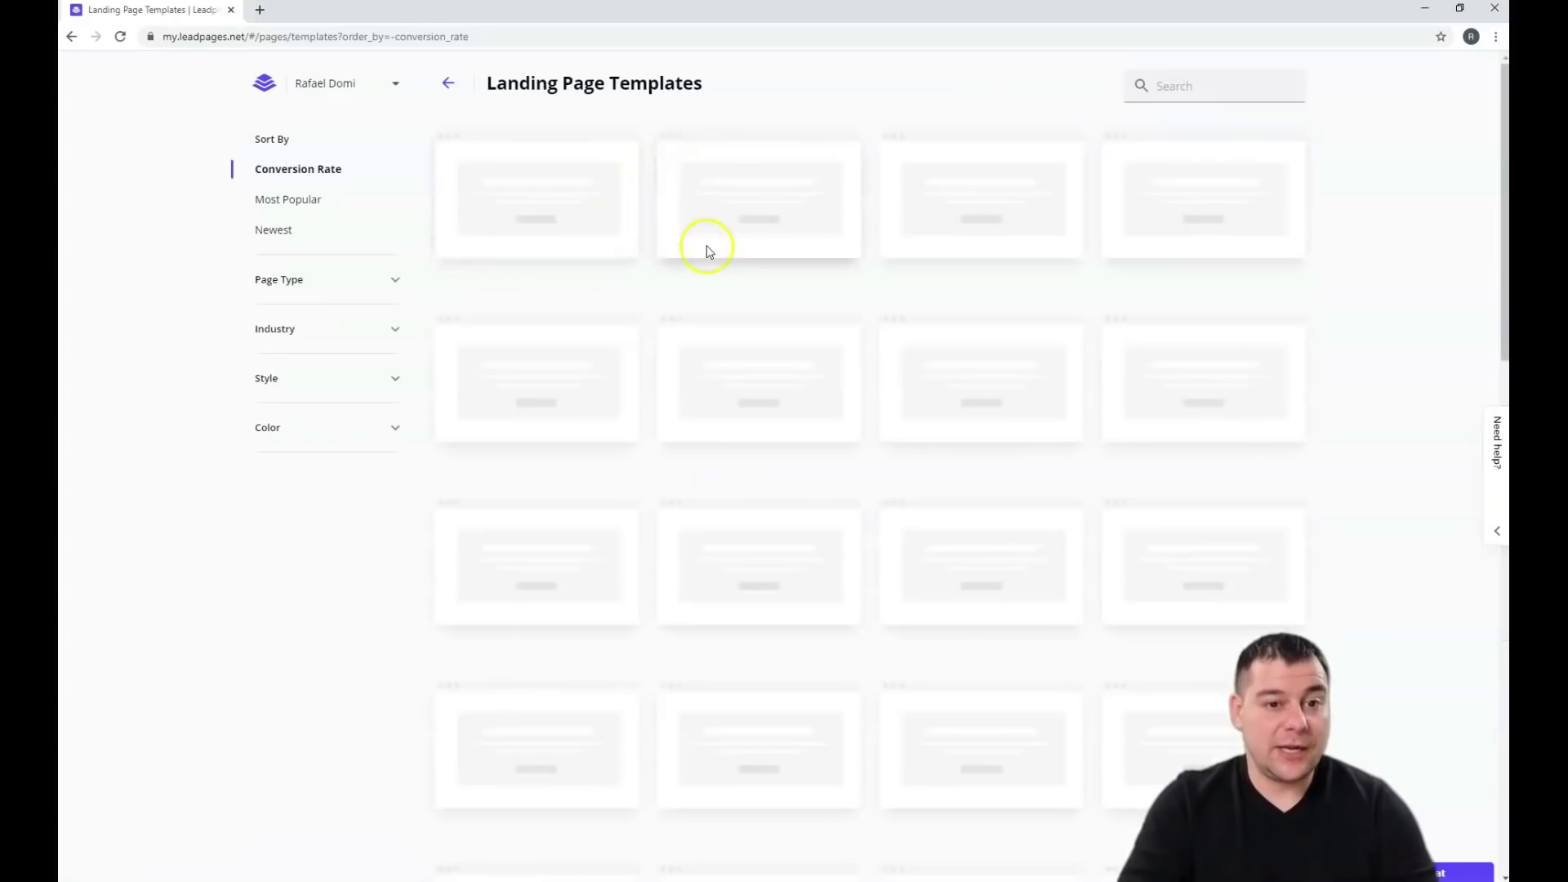
scroll(1019, 326, "down", 9)
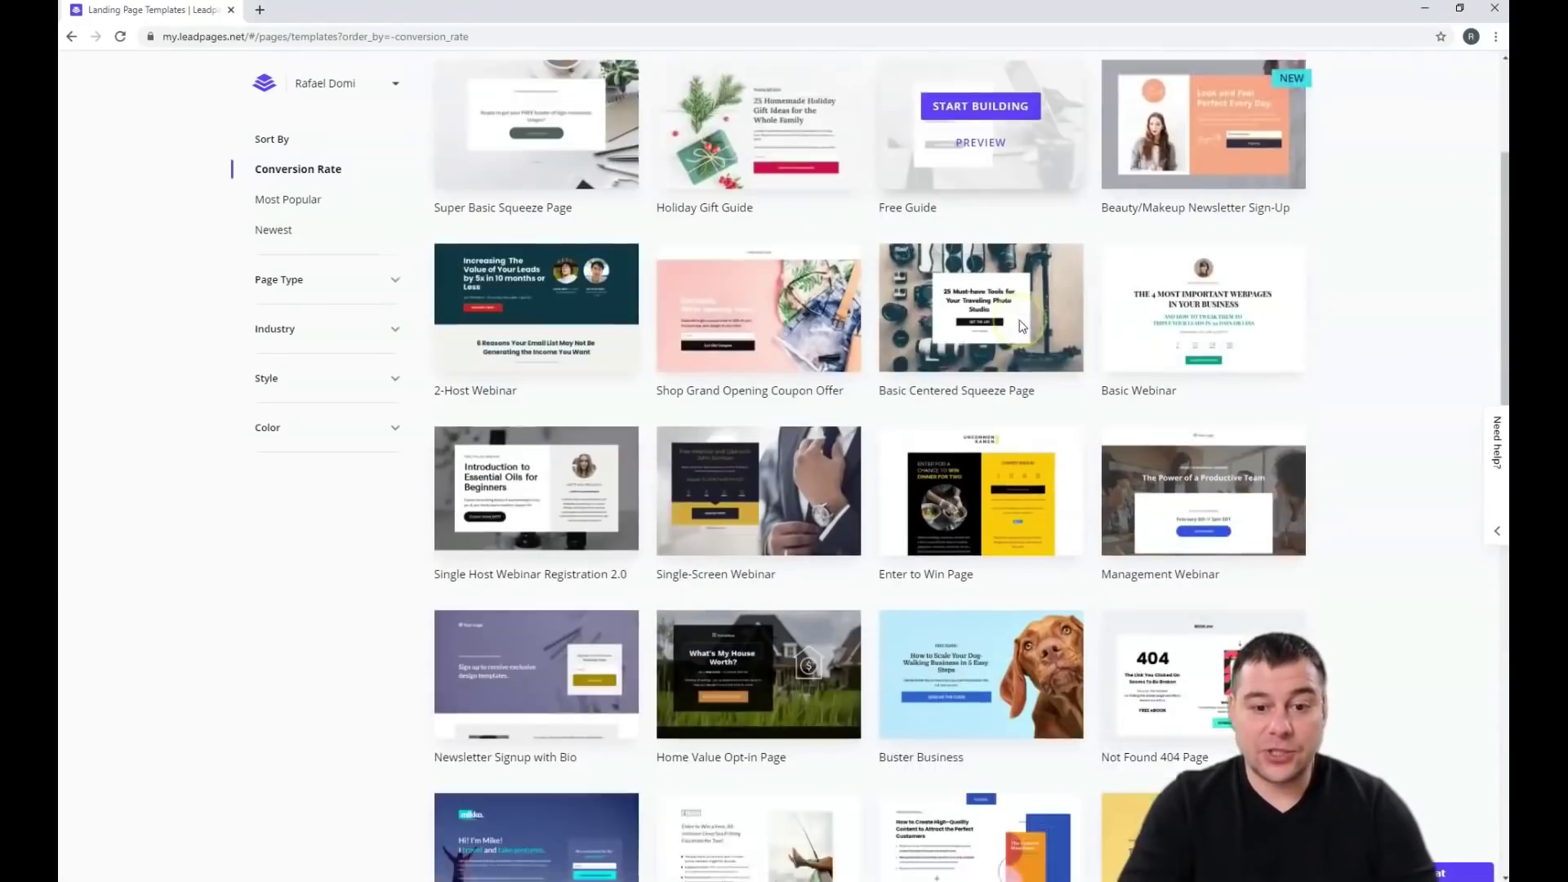
scroll(1020, 326, "down", 2)
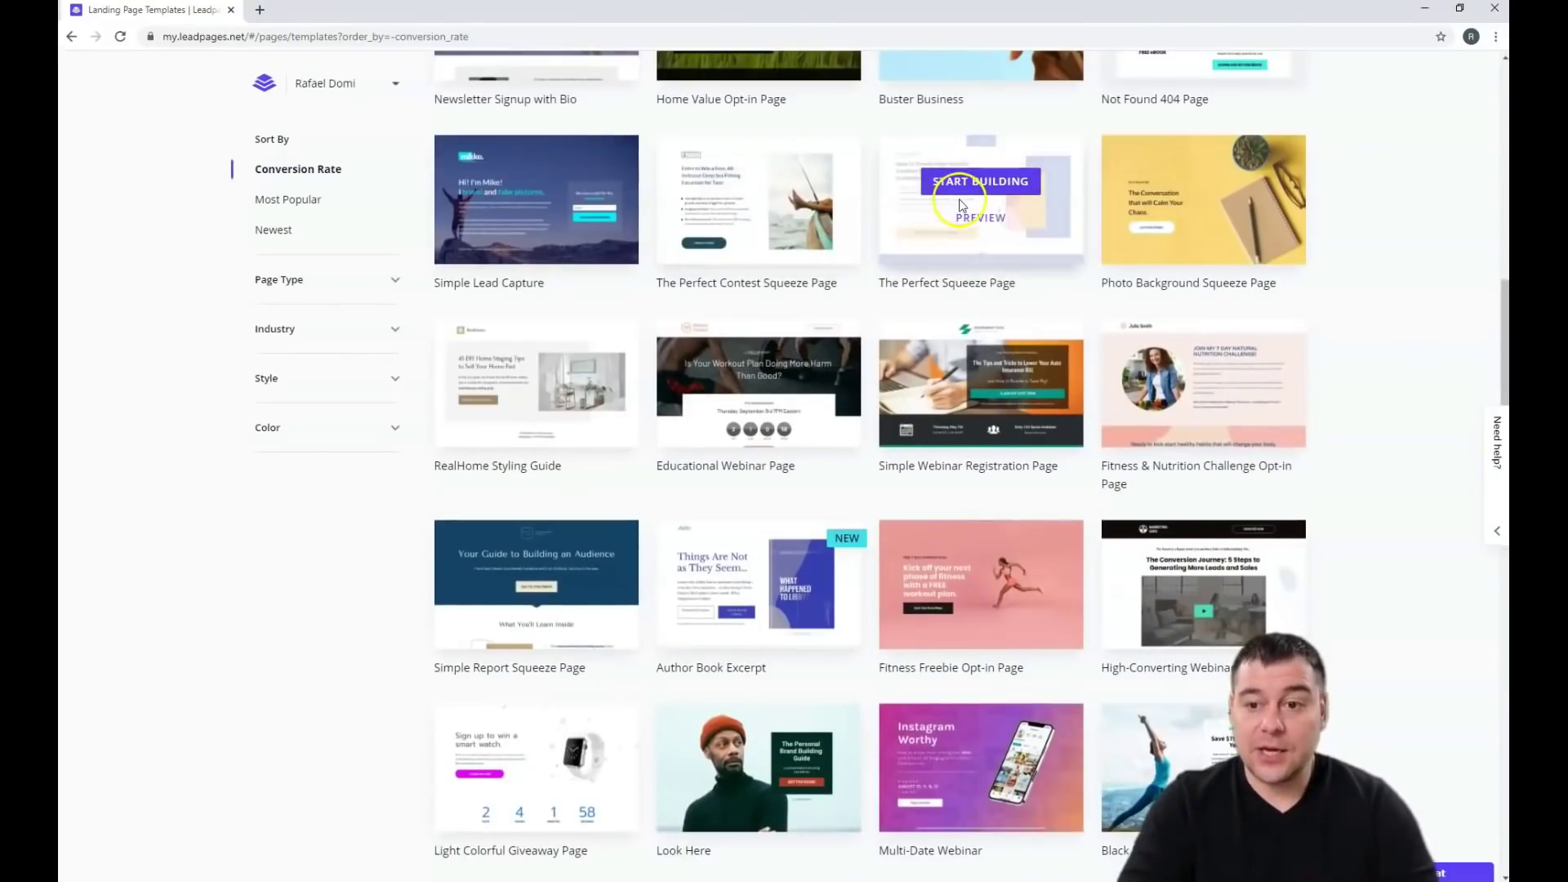
scroll(928, 196, "down", 4)
scroll(927, 196, "down", 3)
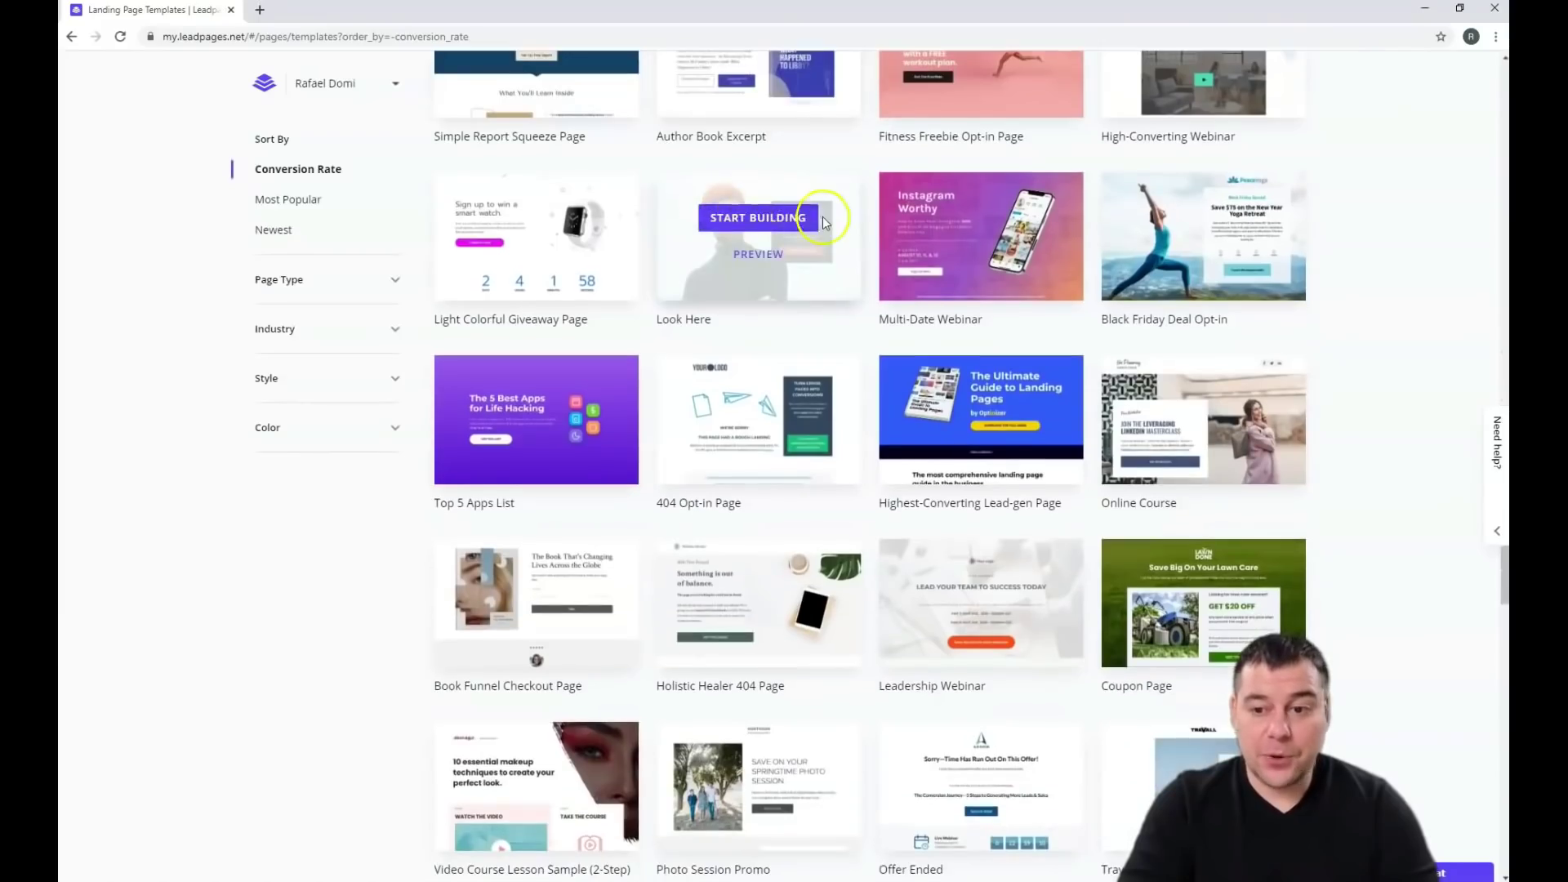
scroll(825, 229, "down", 2)
scroll(832, 256, "up", 6)
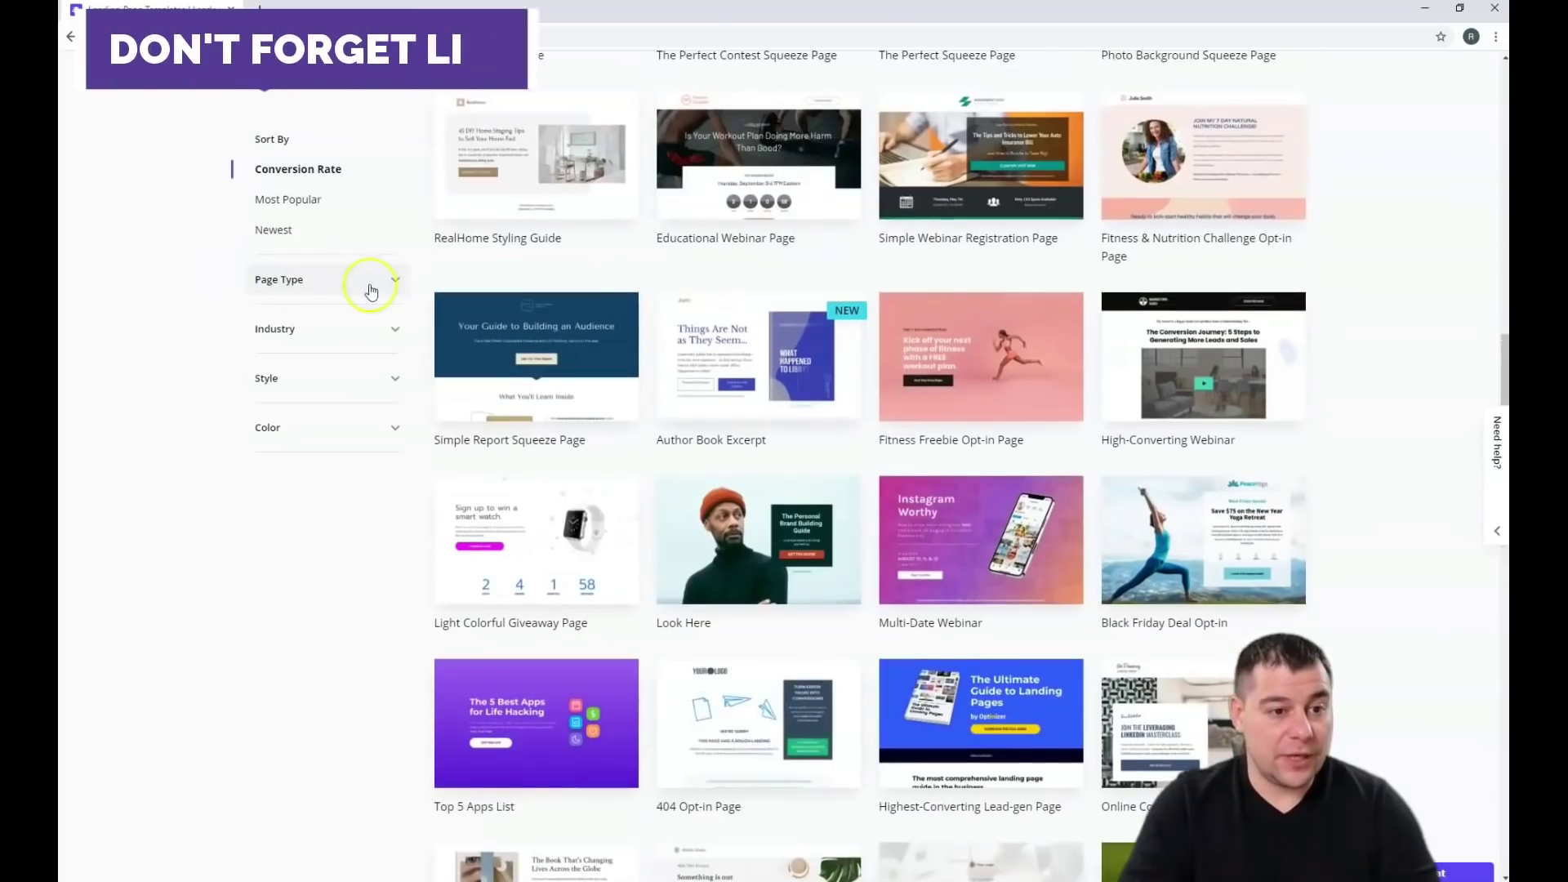
Step: Review the page type categories and filter the landing page templates to the Real Estate industry
left_click(392, 282)
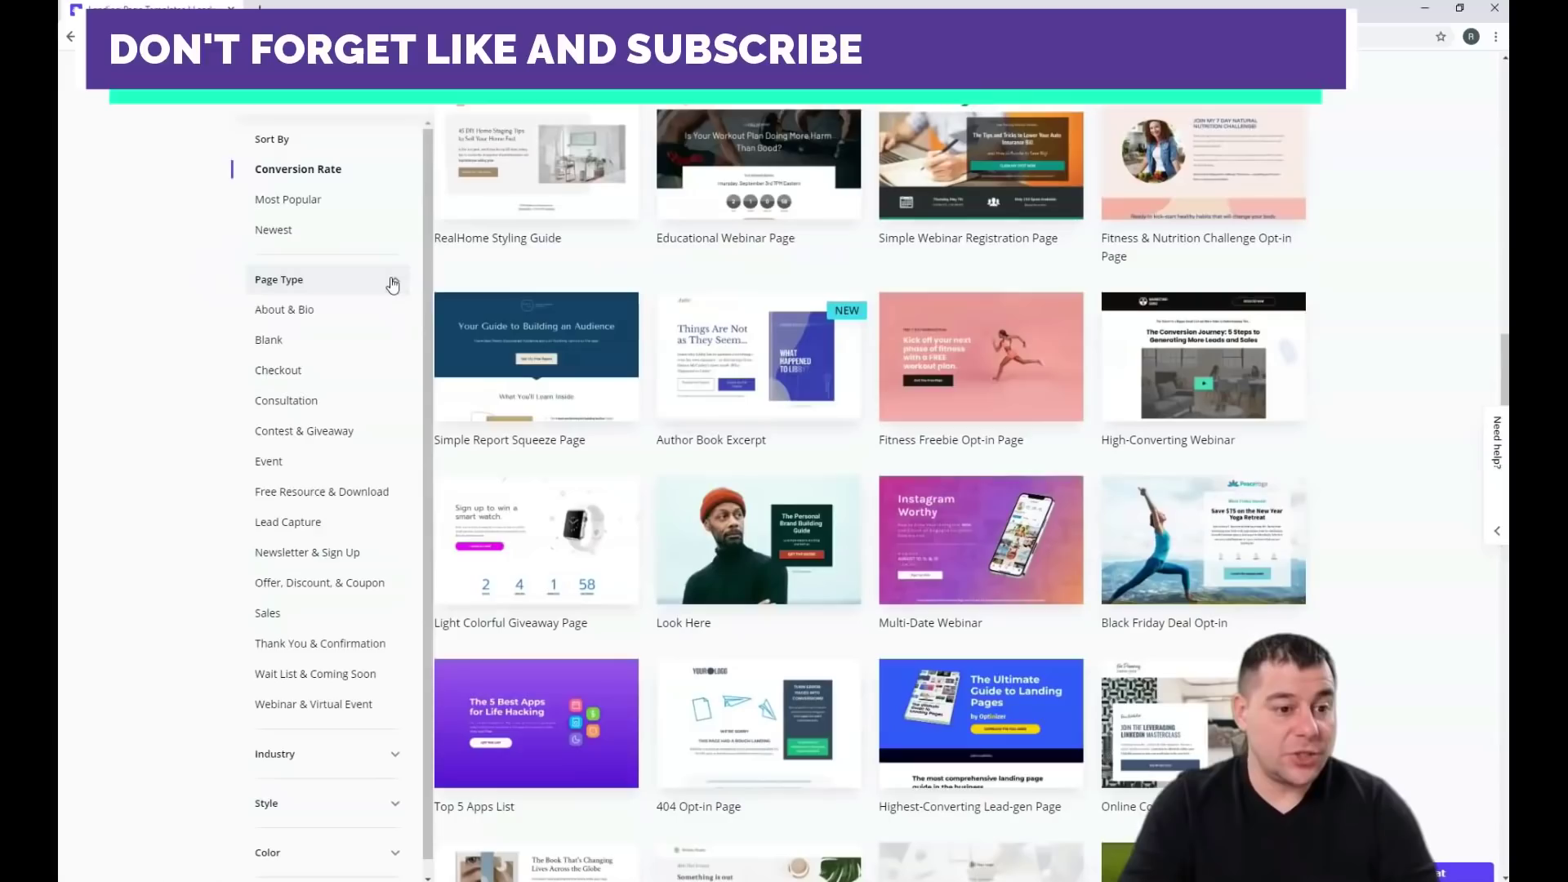
left_click(325, 596)
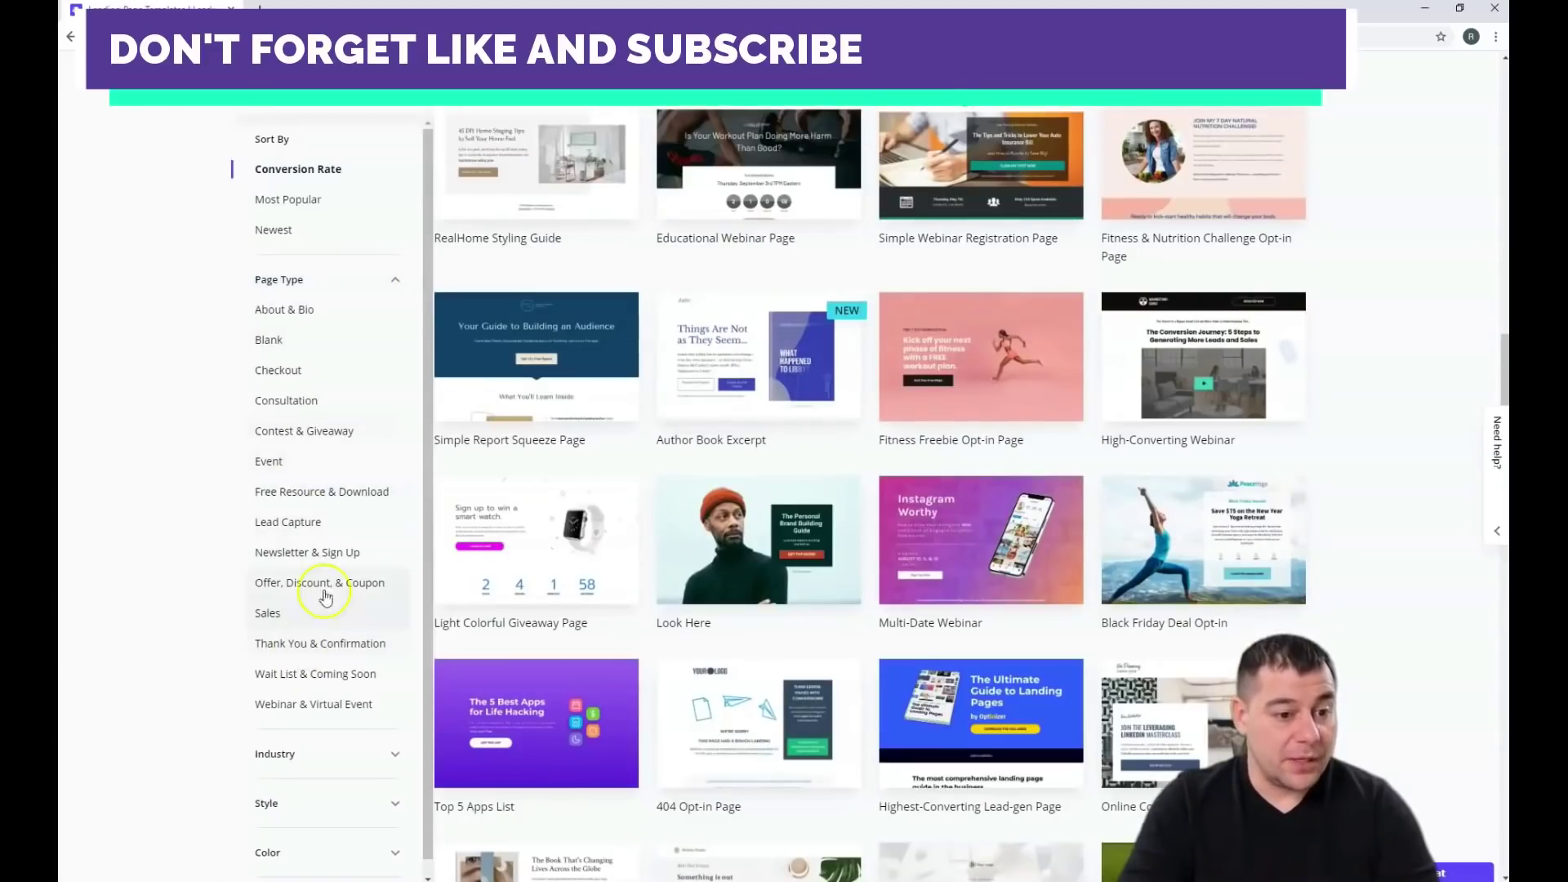
scroll(318, 477, "down", 1)
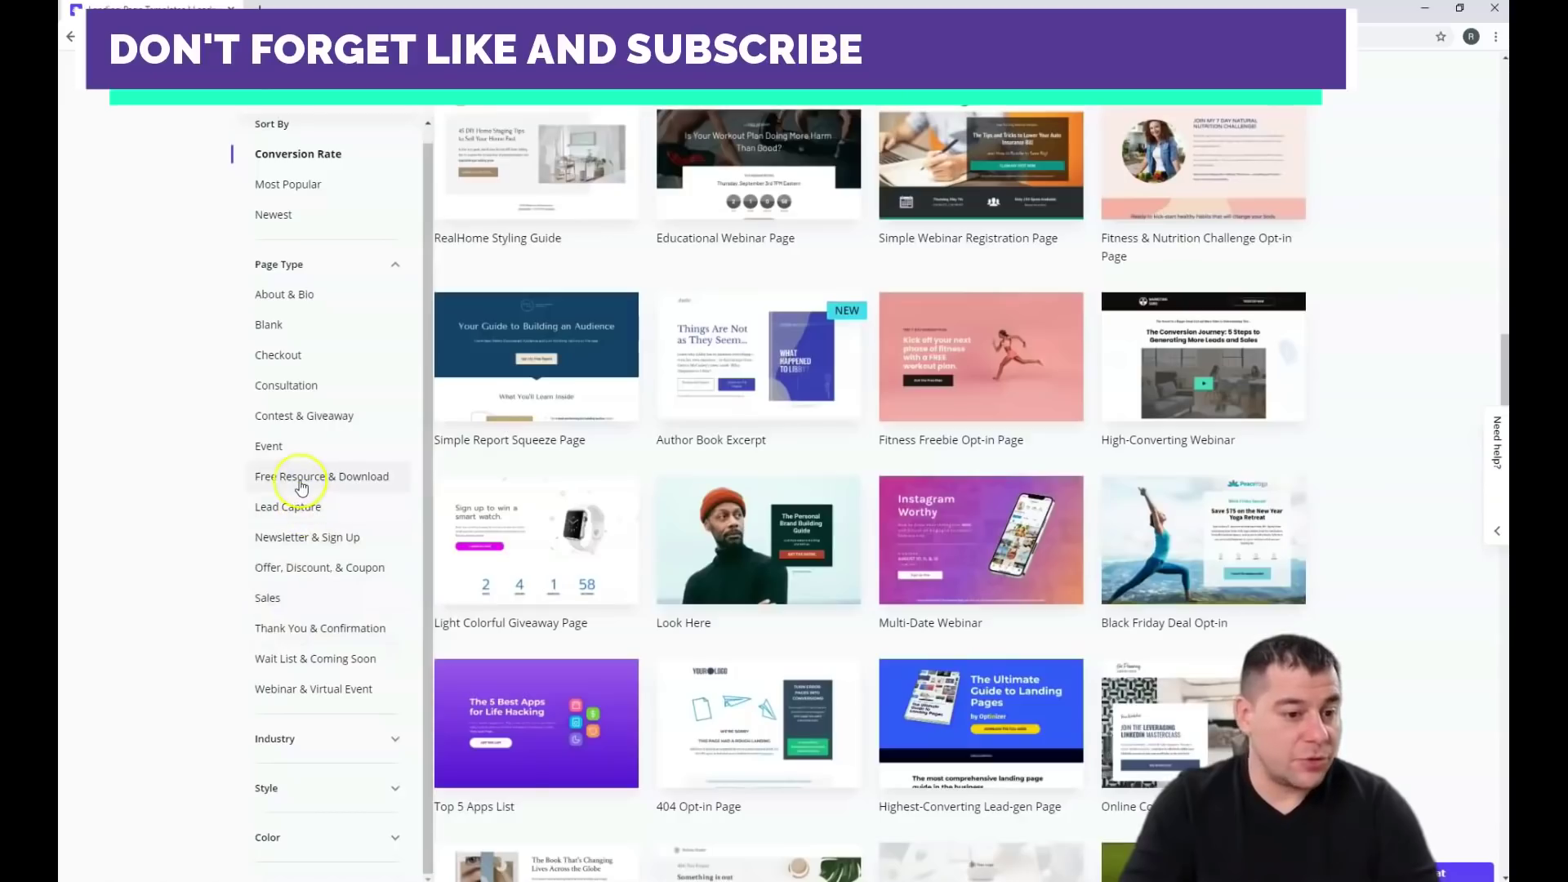
left_click(394, 739)
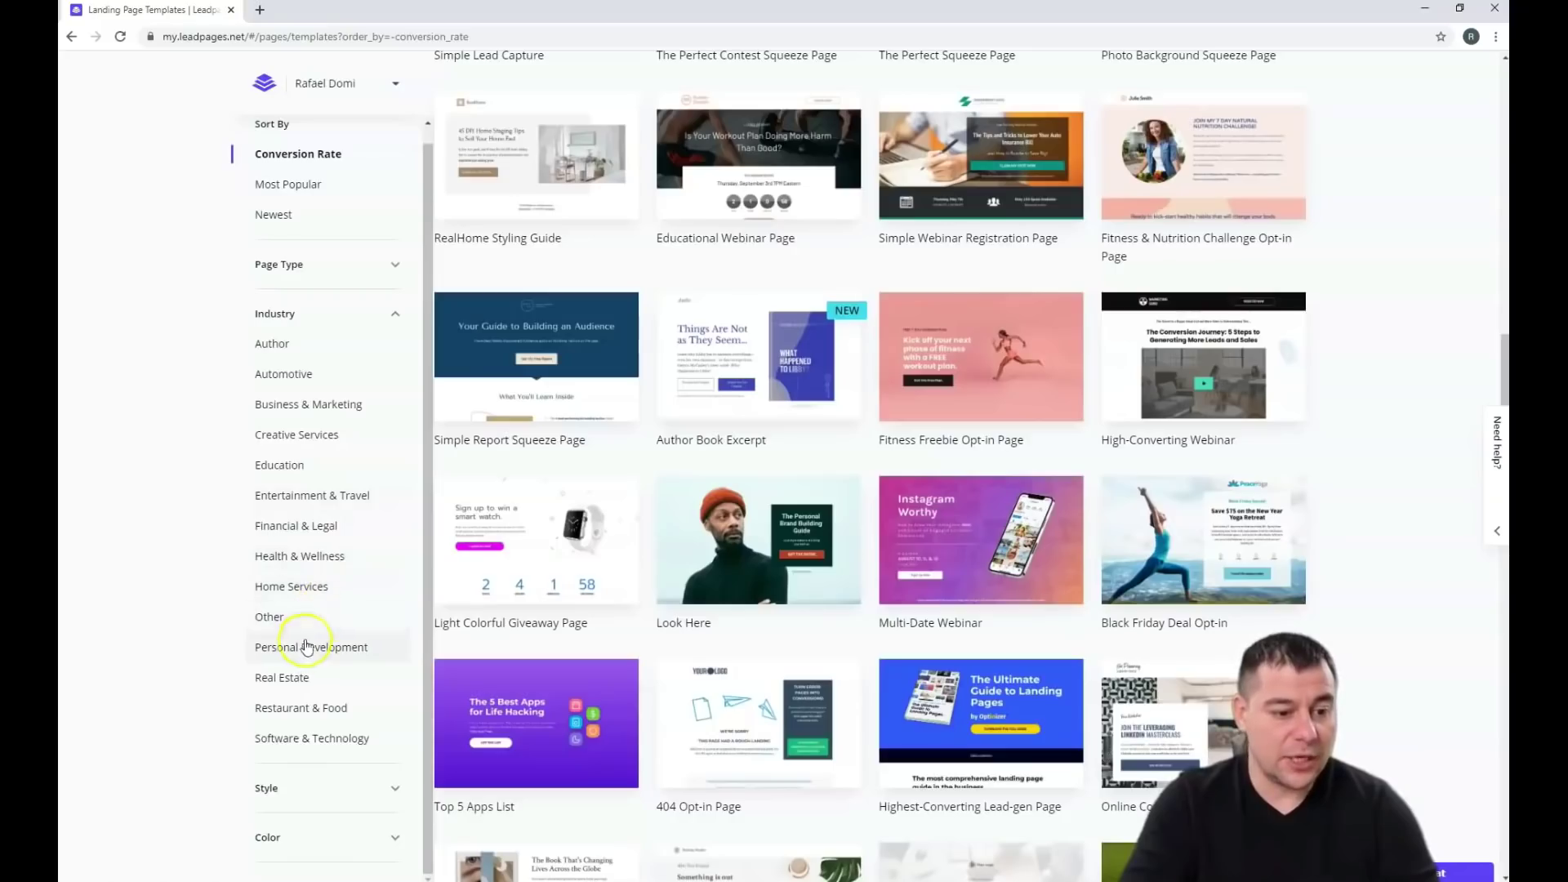
left_click(278, 677)
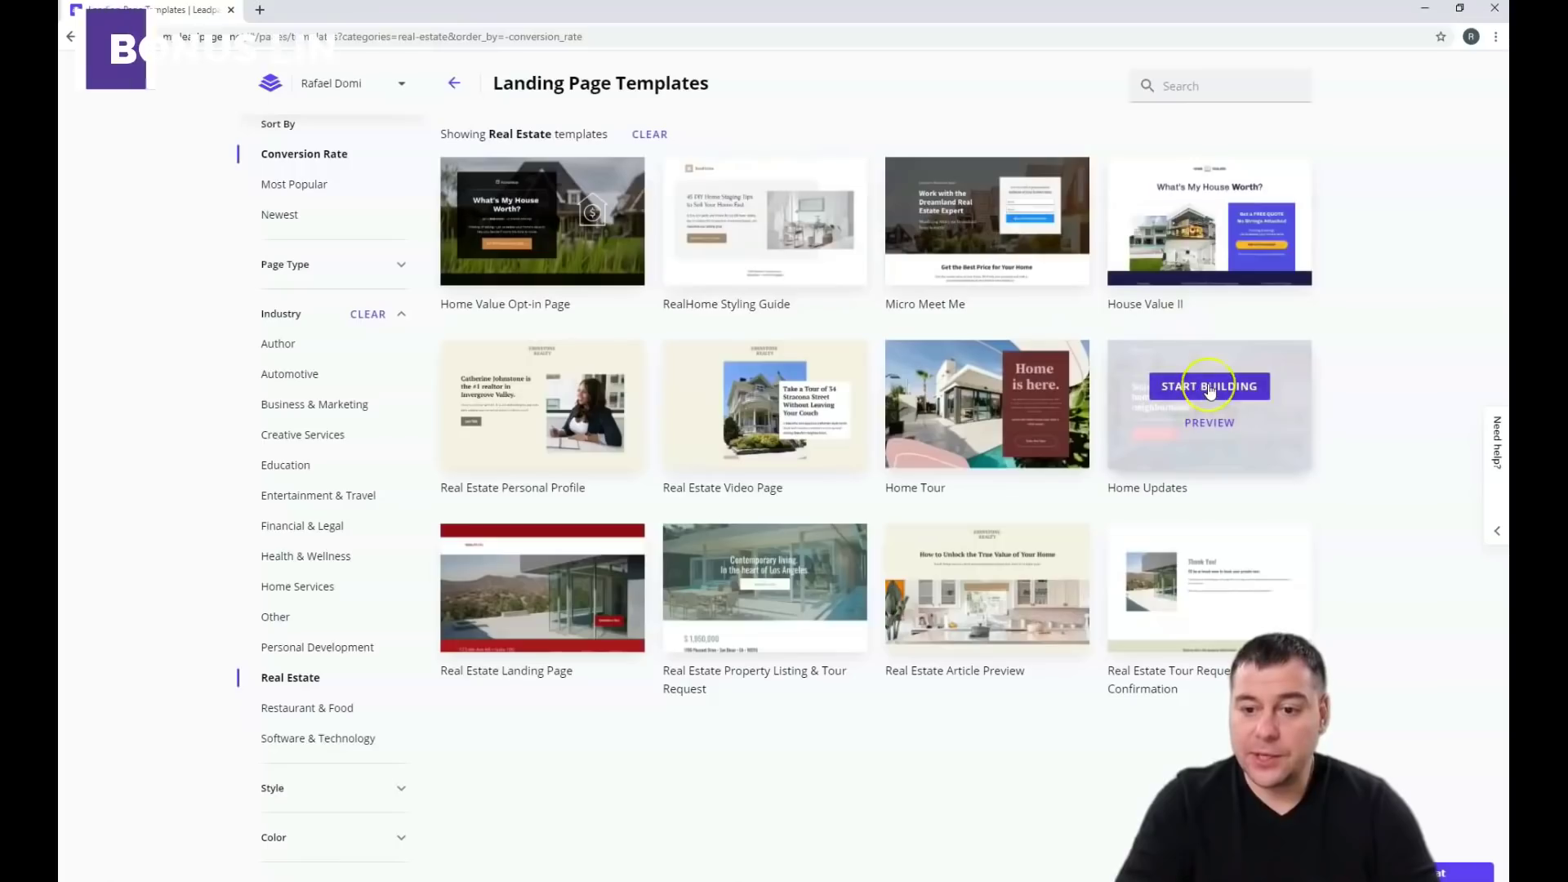
Step: Start building from the Home Updates template and name the page House
left_click(1210, 387)
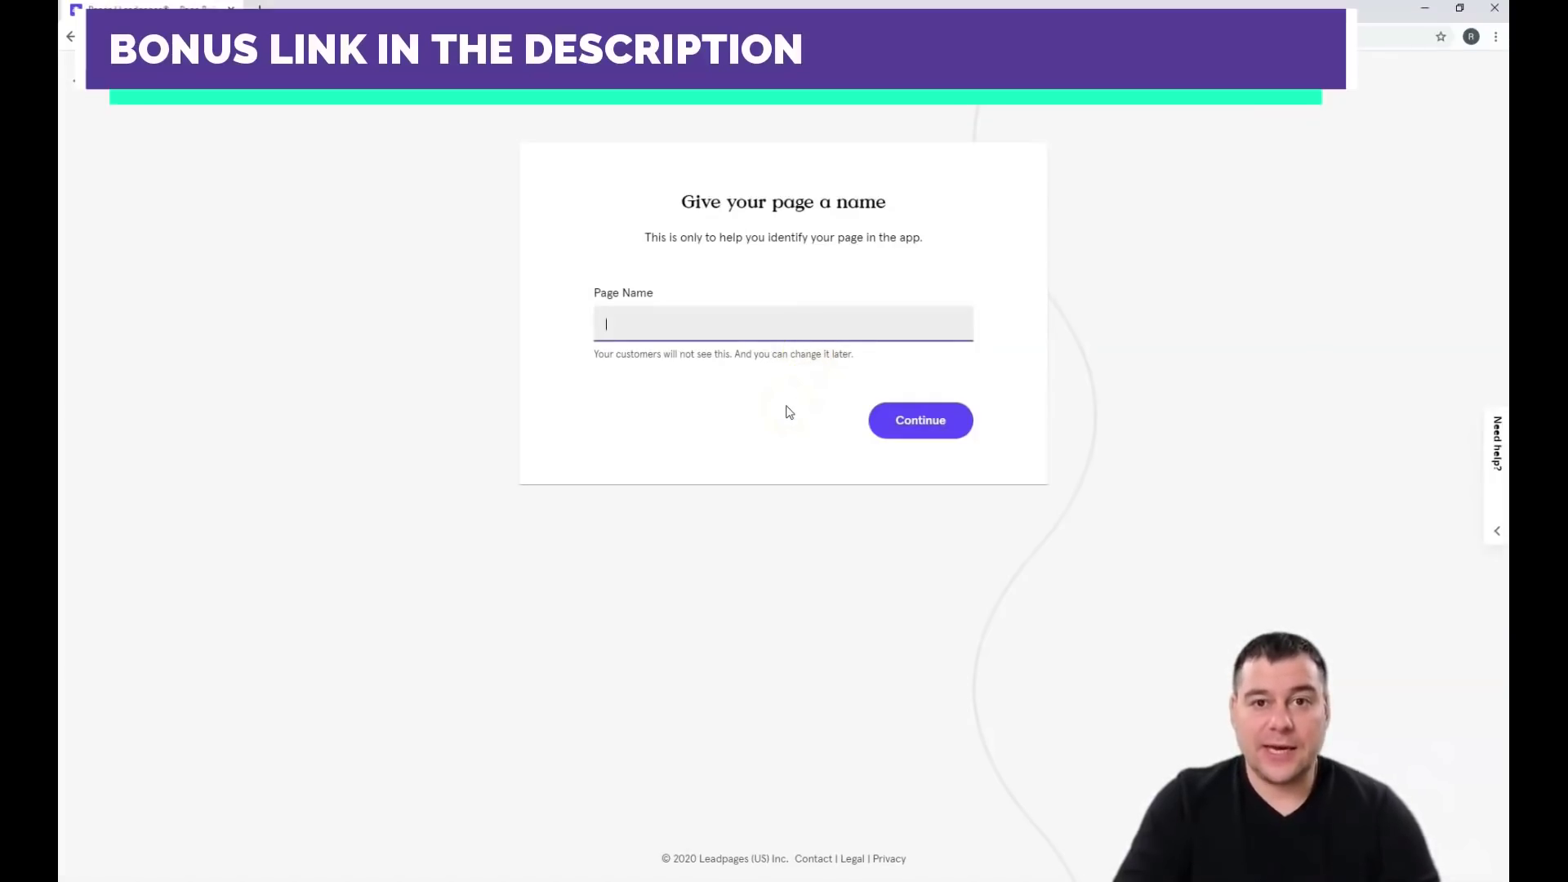
type("House")
left_click(920, 421)
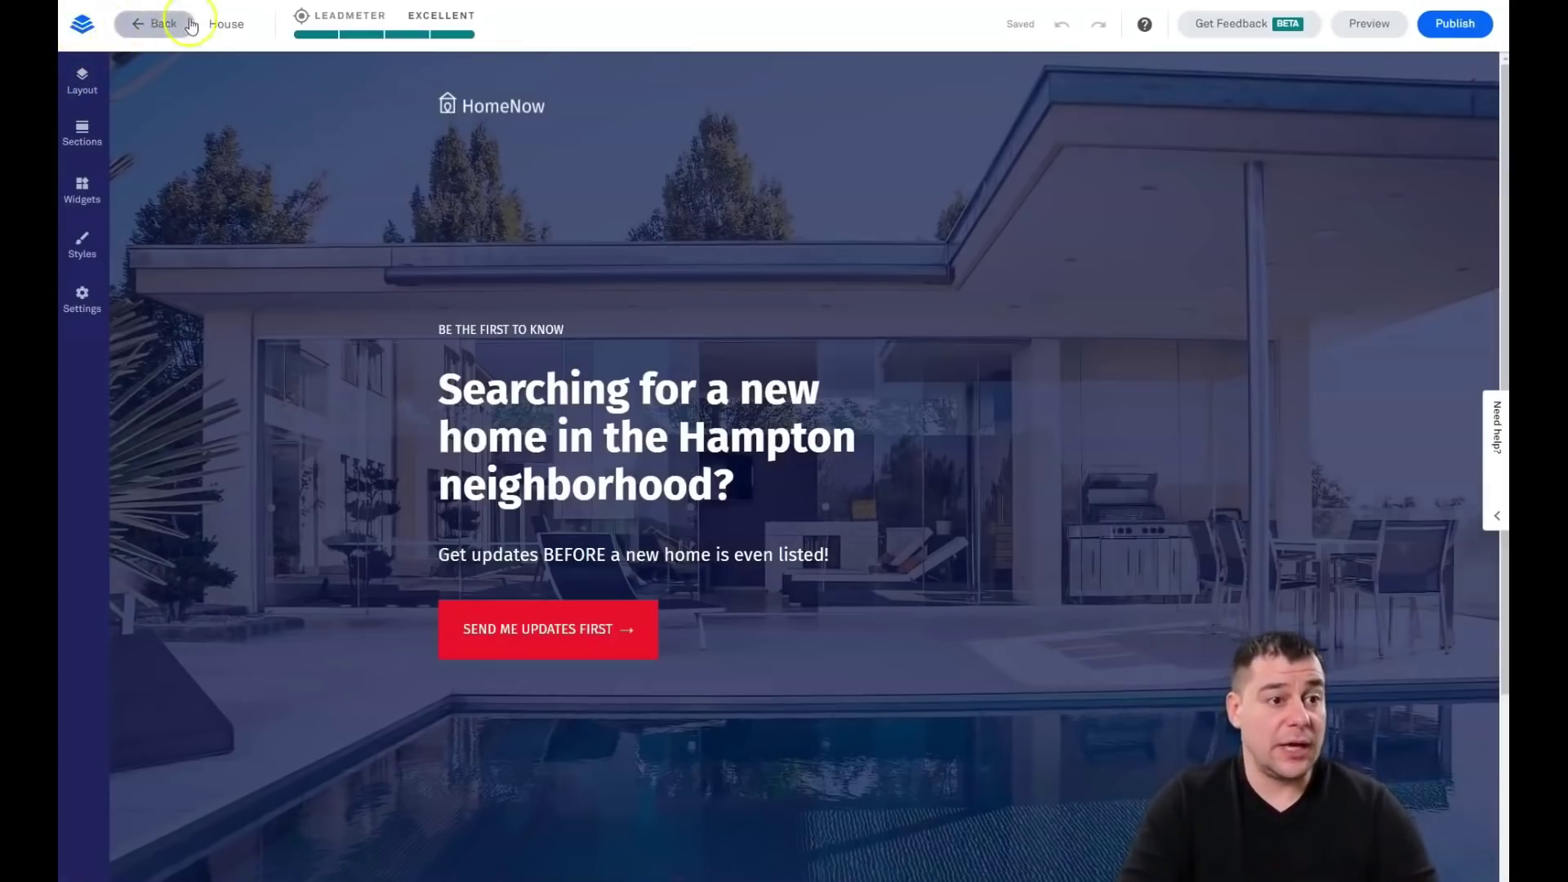
mouse_move(227, 24)
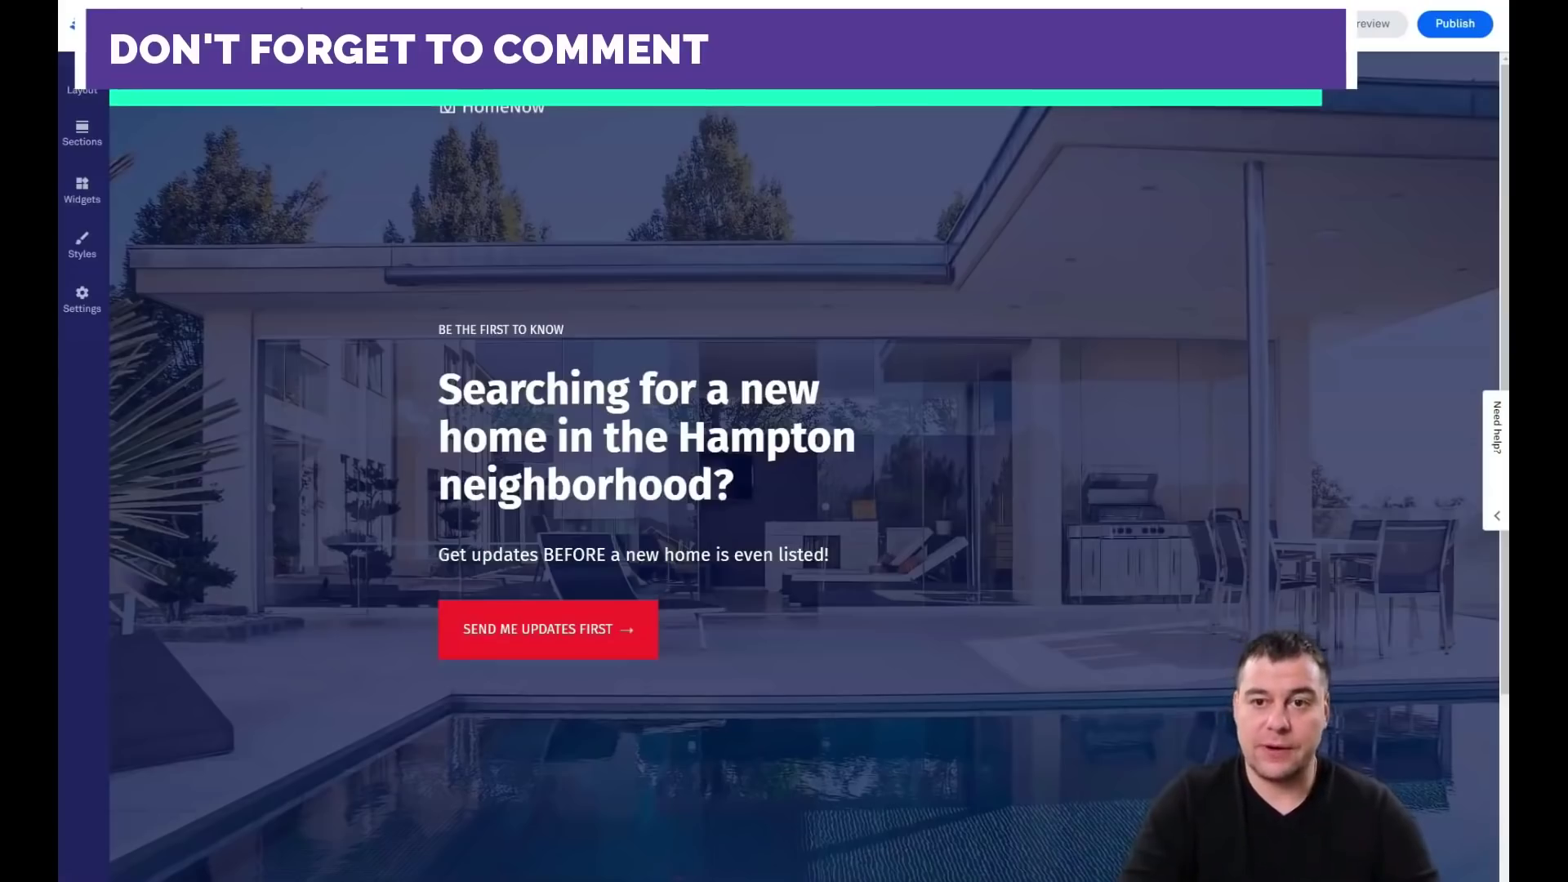
left_click(1376, 27)
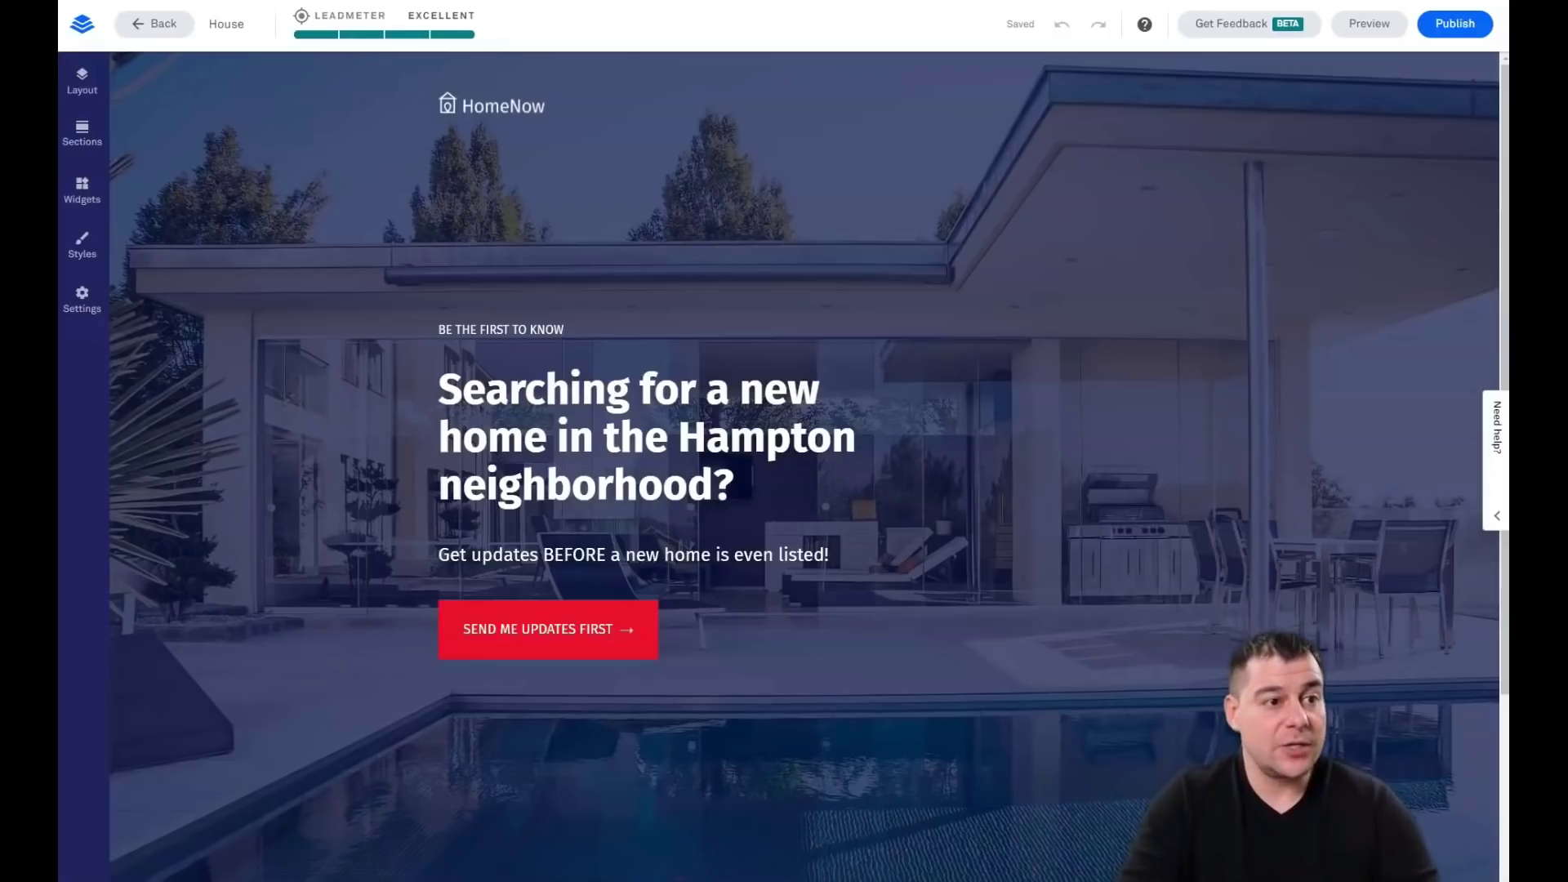
Step: Open the page layout and examine the style, row and column structure of the Header section
left_click(82, 87)
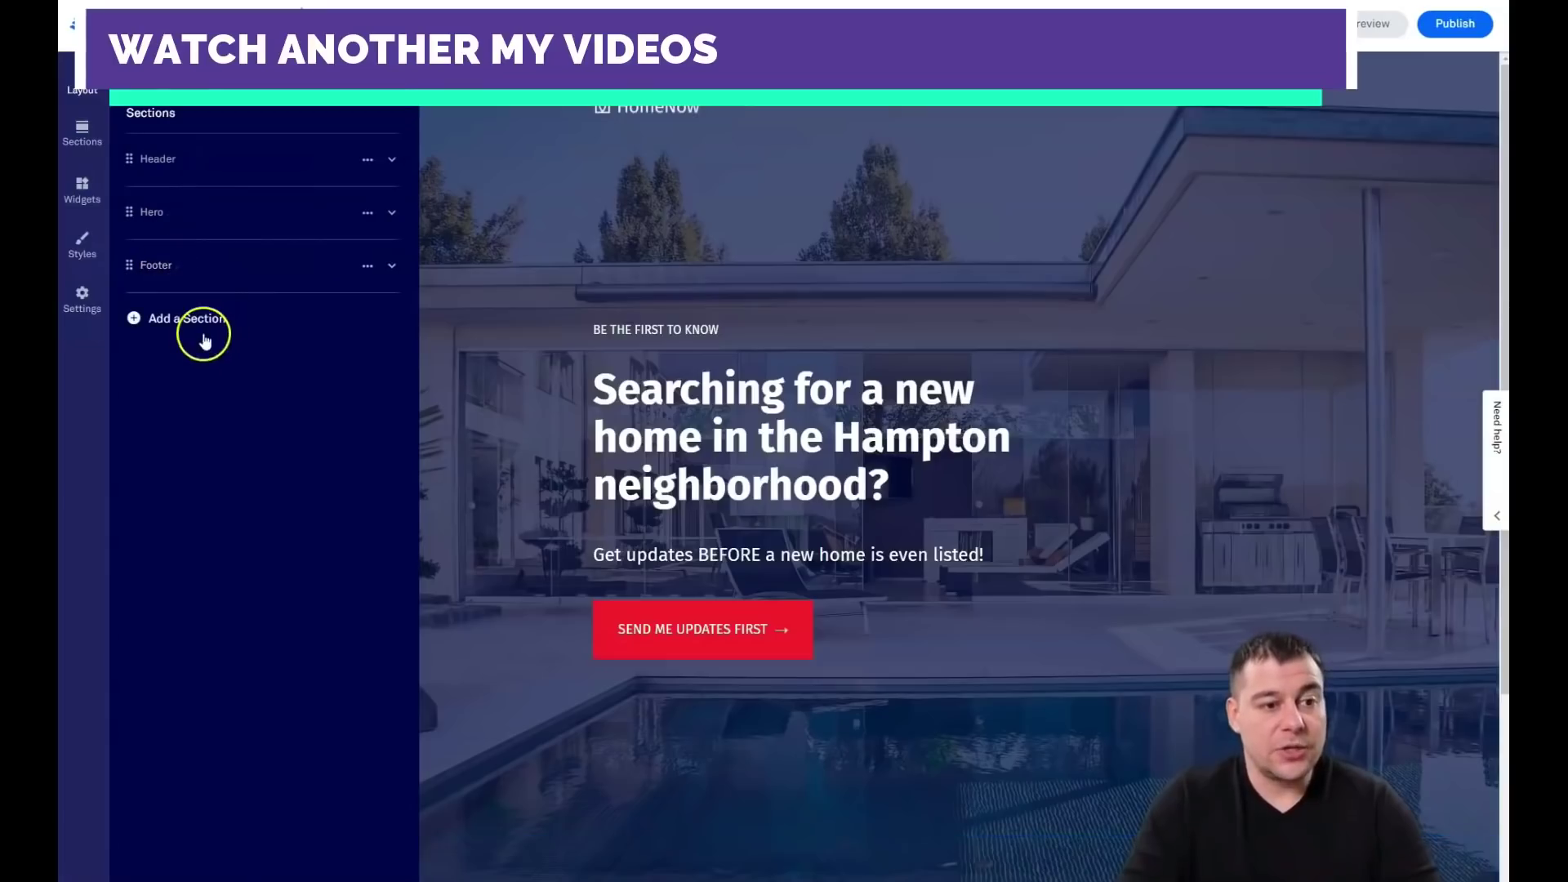
left_click(392, 162)
left_click(392, 162)
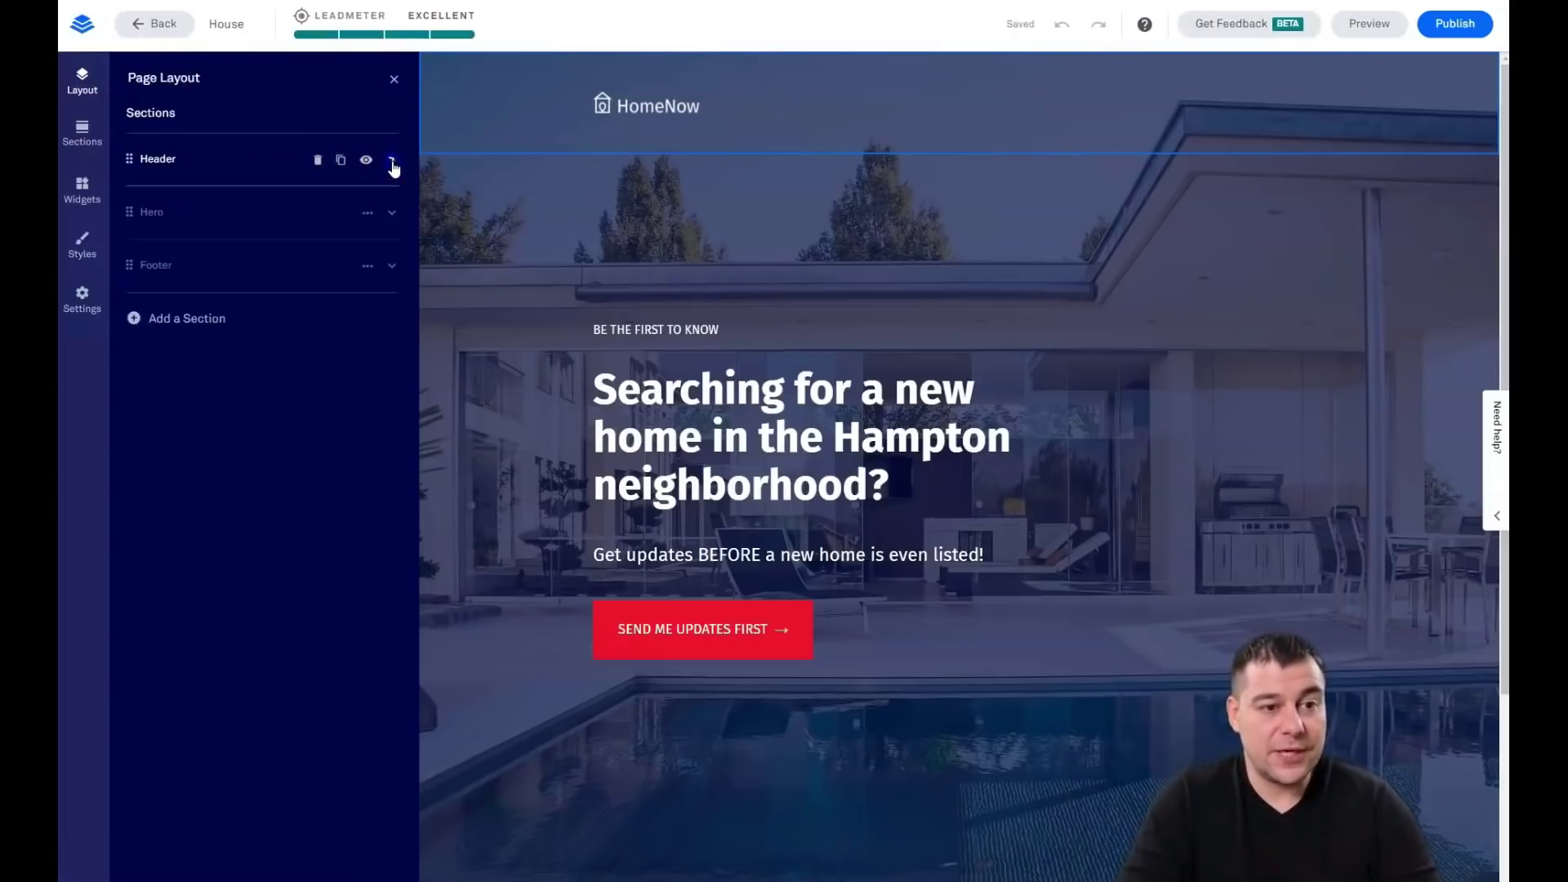
left_click(392, 161)
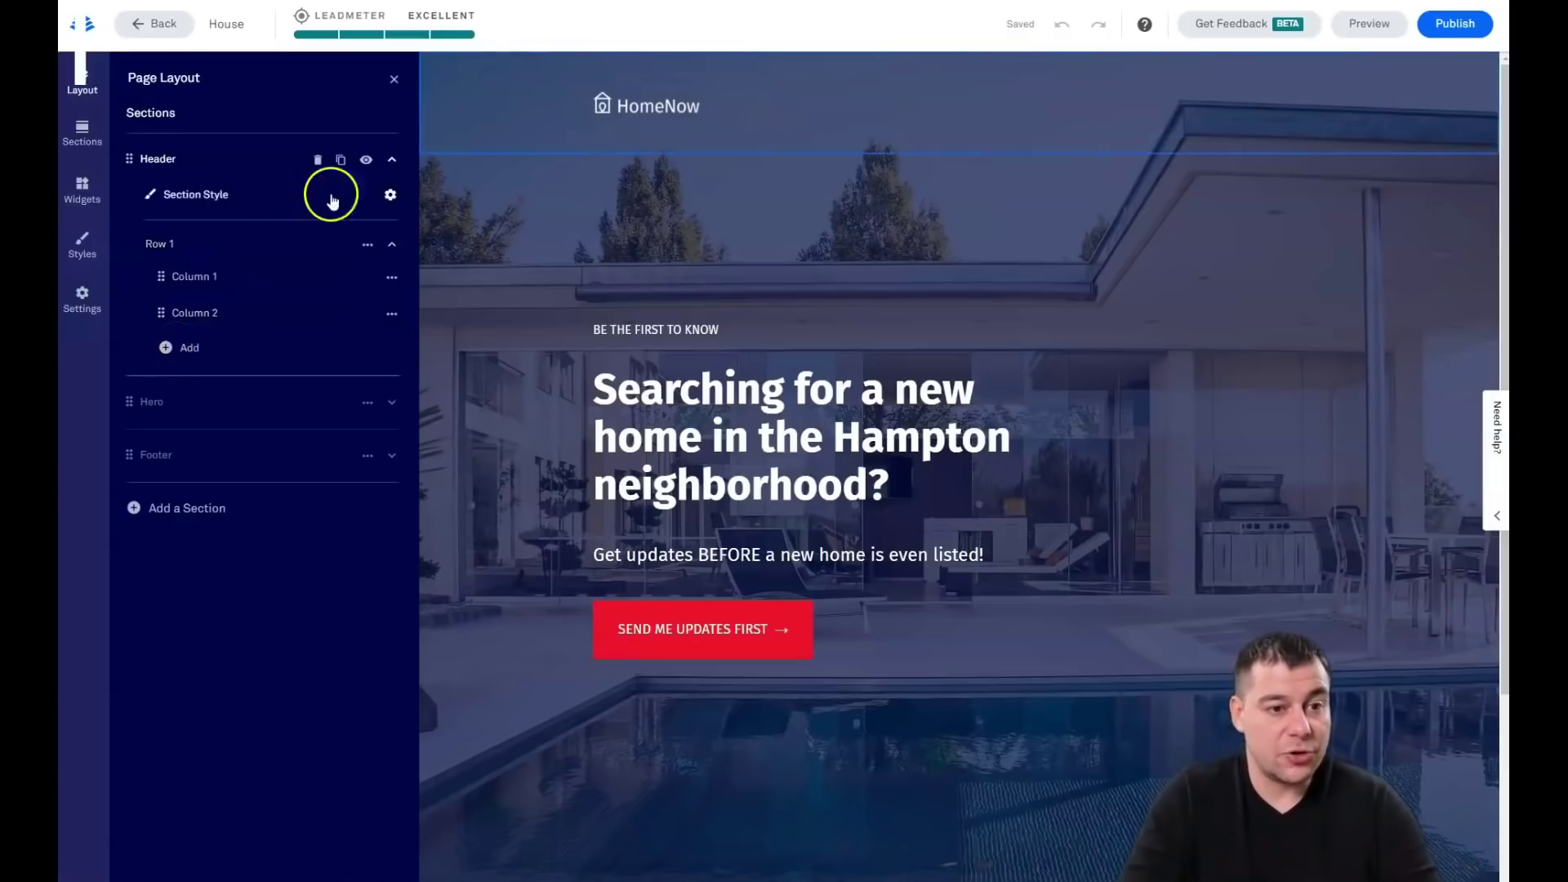
left_click(392, 160)
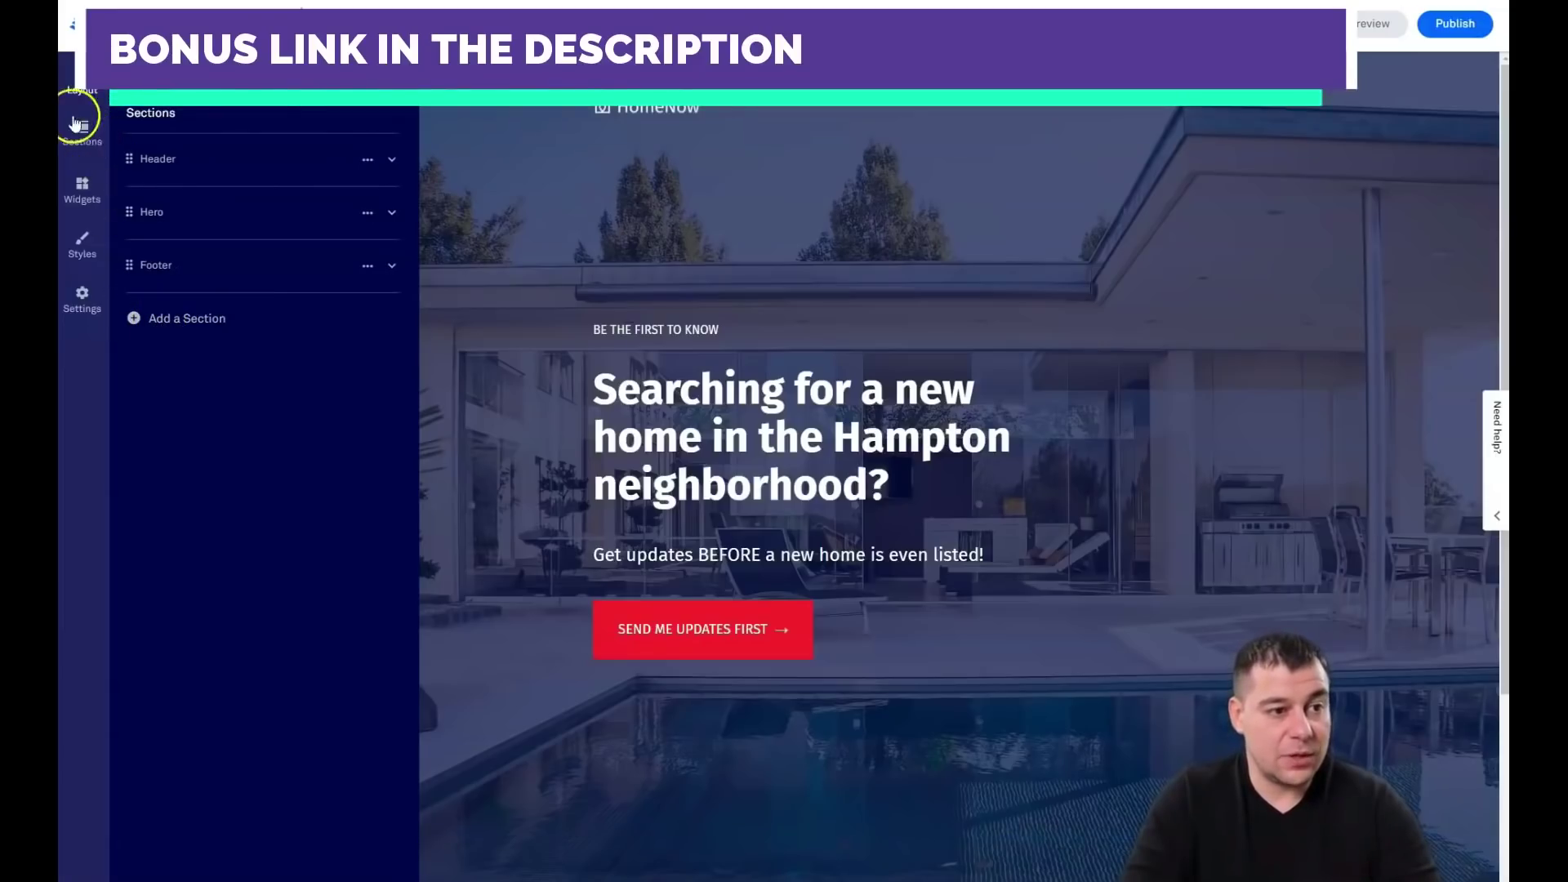
Step: Add the first white About section, with the portrait and the Schedule a Session button, and review the other About designs
left_click(173, 317)
left_click(210, 219)
scroll(211, 263, "down", 2)
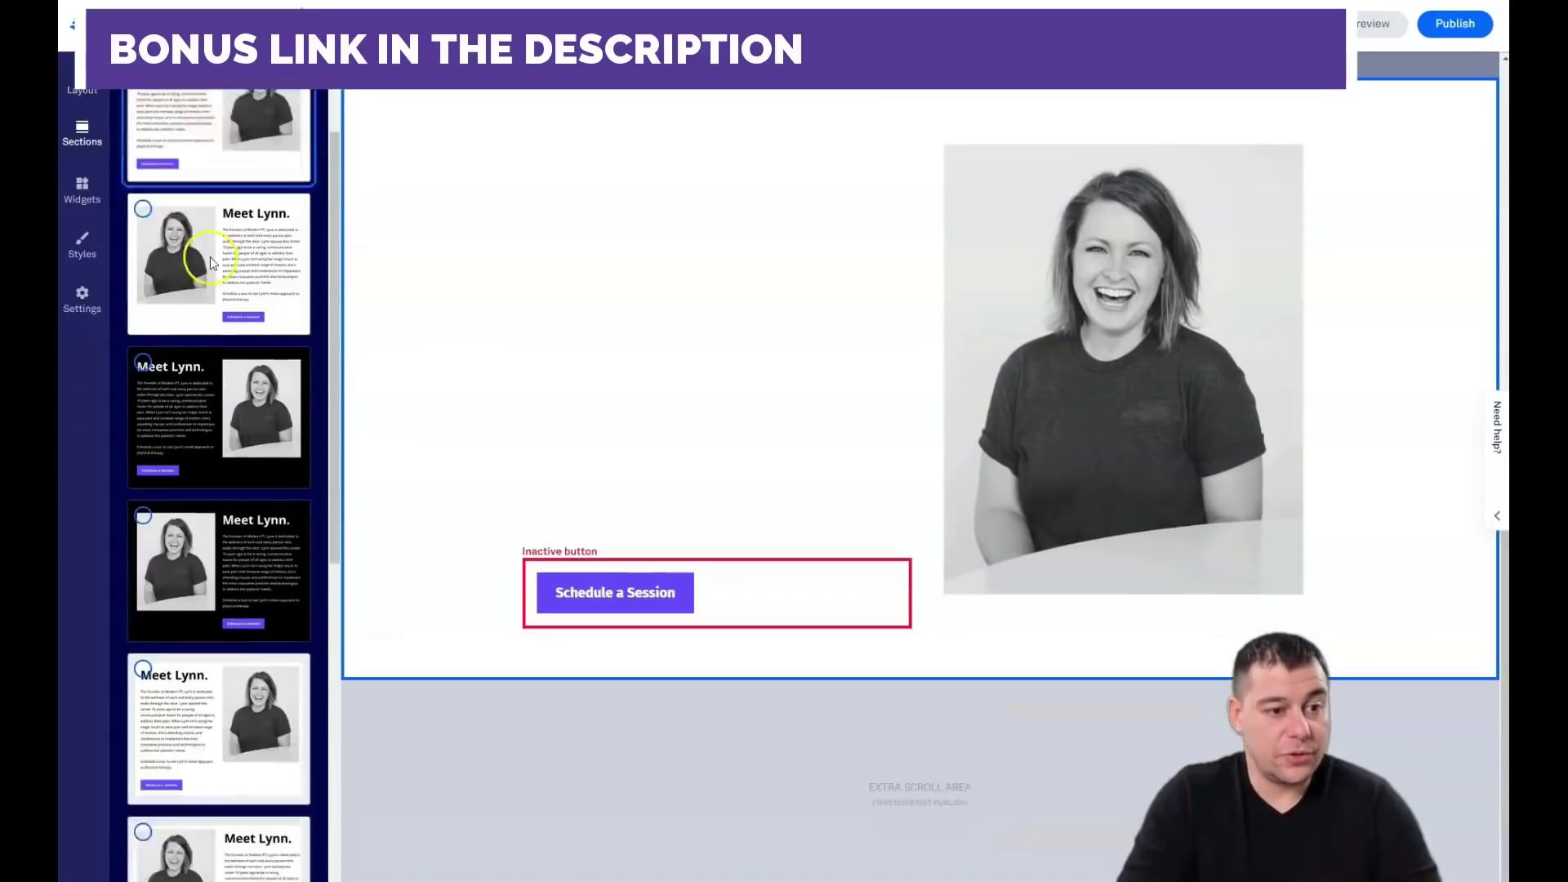
scroll(211, 263, "down", 5)
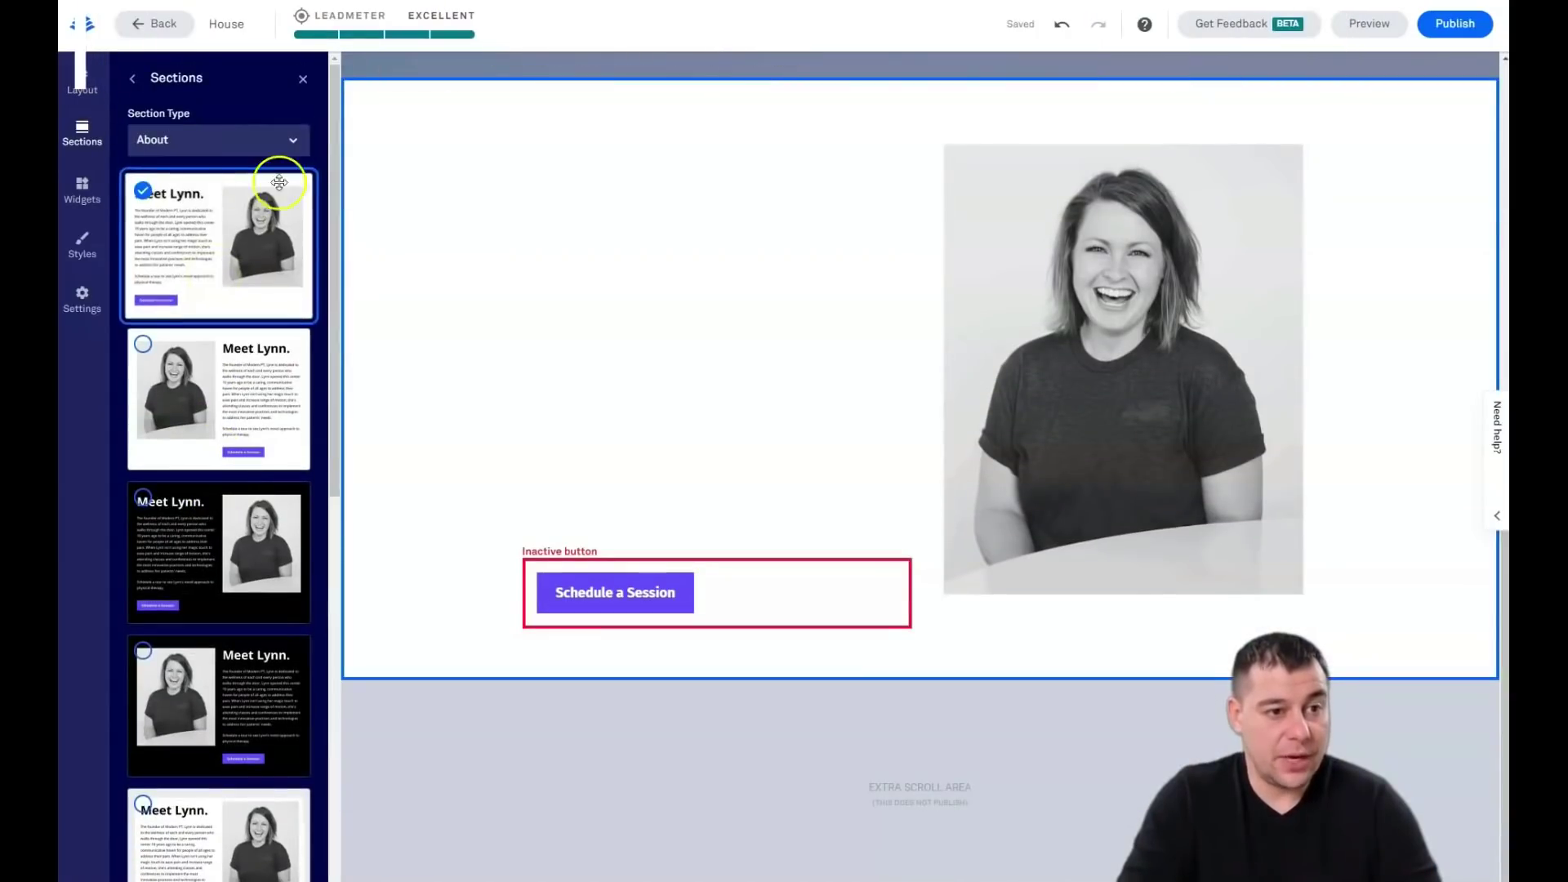
Step: Switch the section type to Blank and insert a three-column section between the footer and the About section
left_click(294, 140)
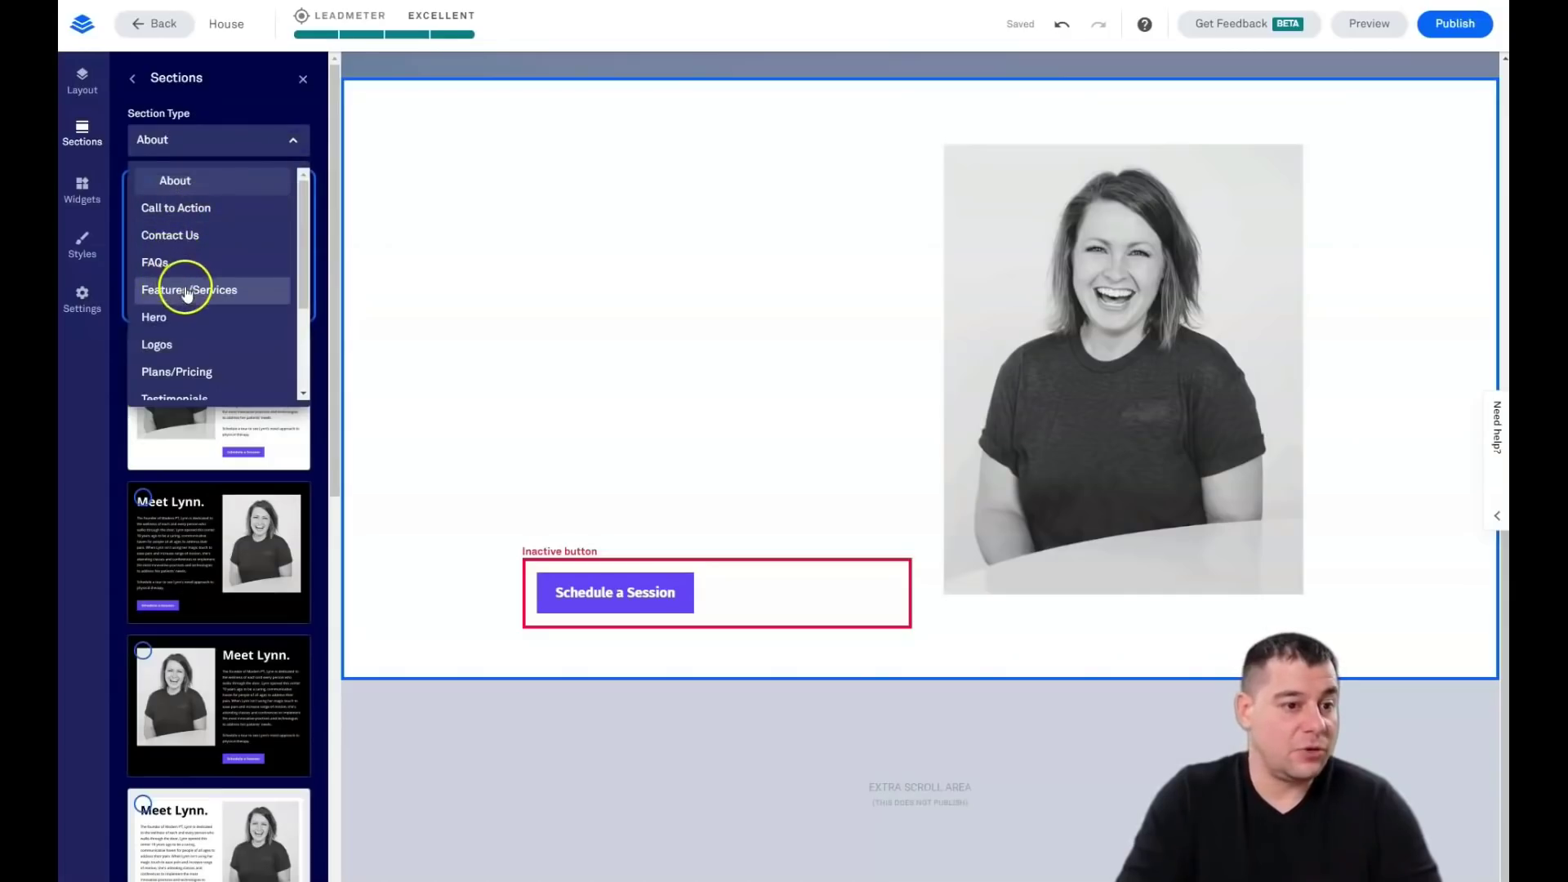
scroll(196, 302, "down", 1)
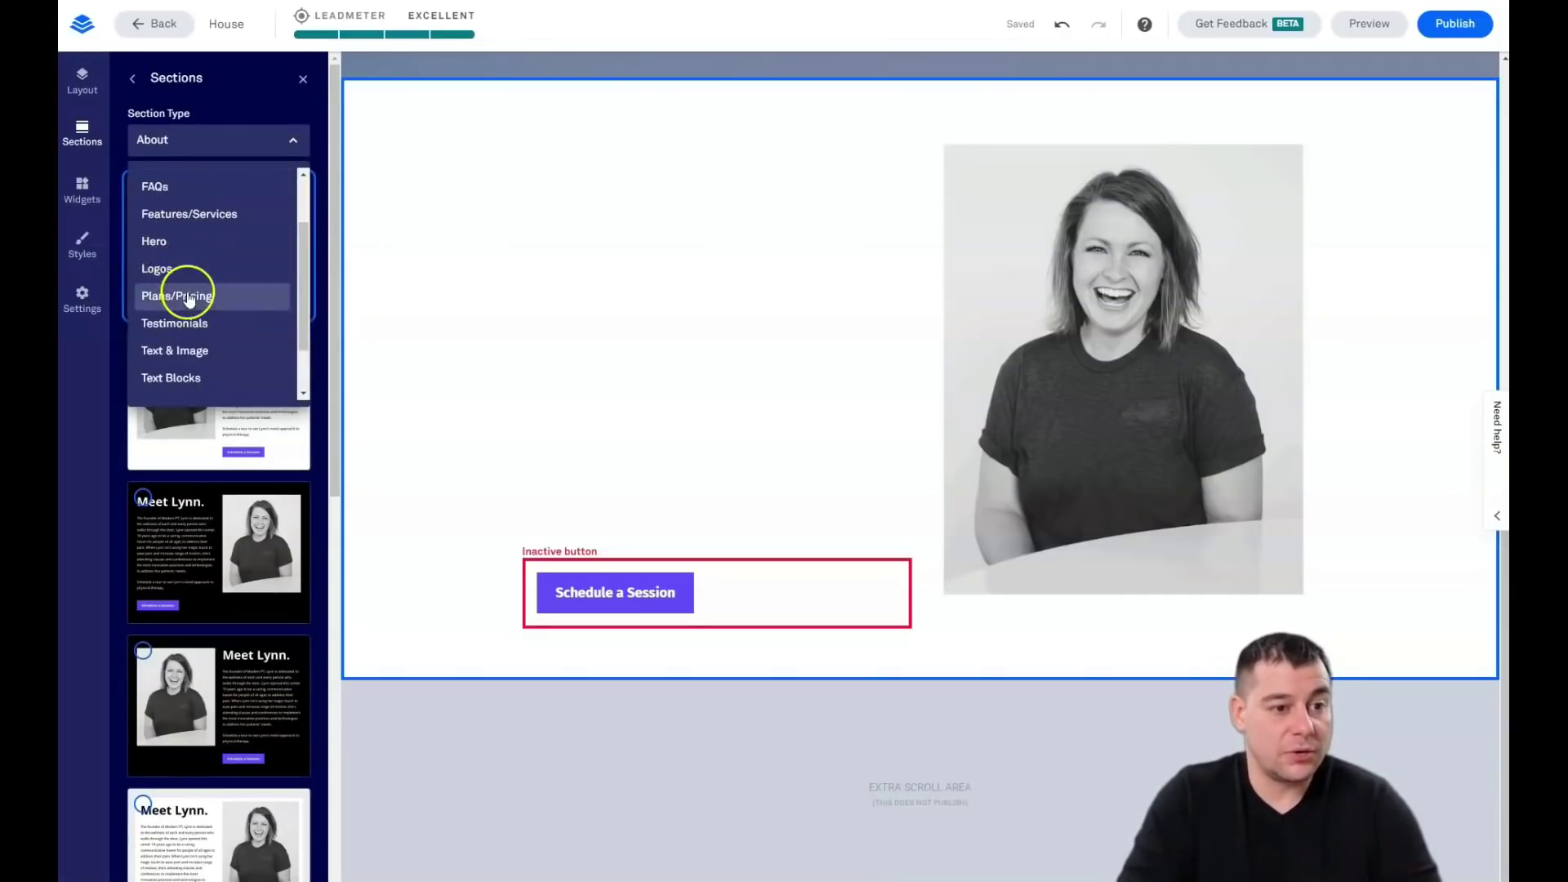
scroll(193, 300, "down", 1)
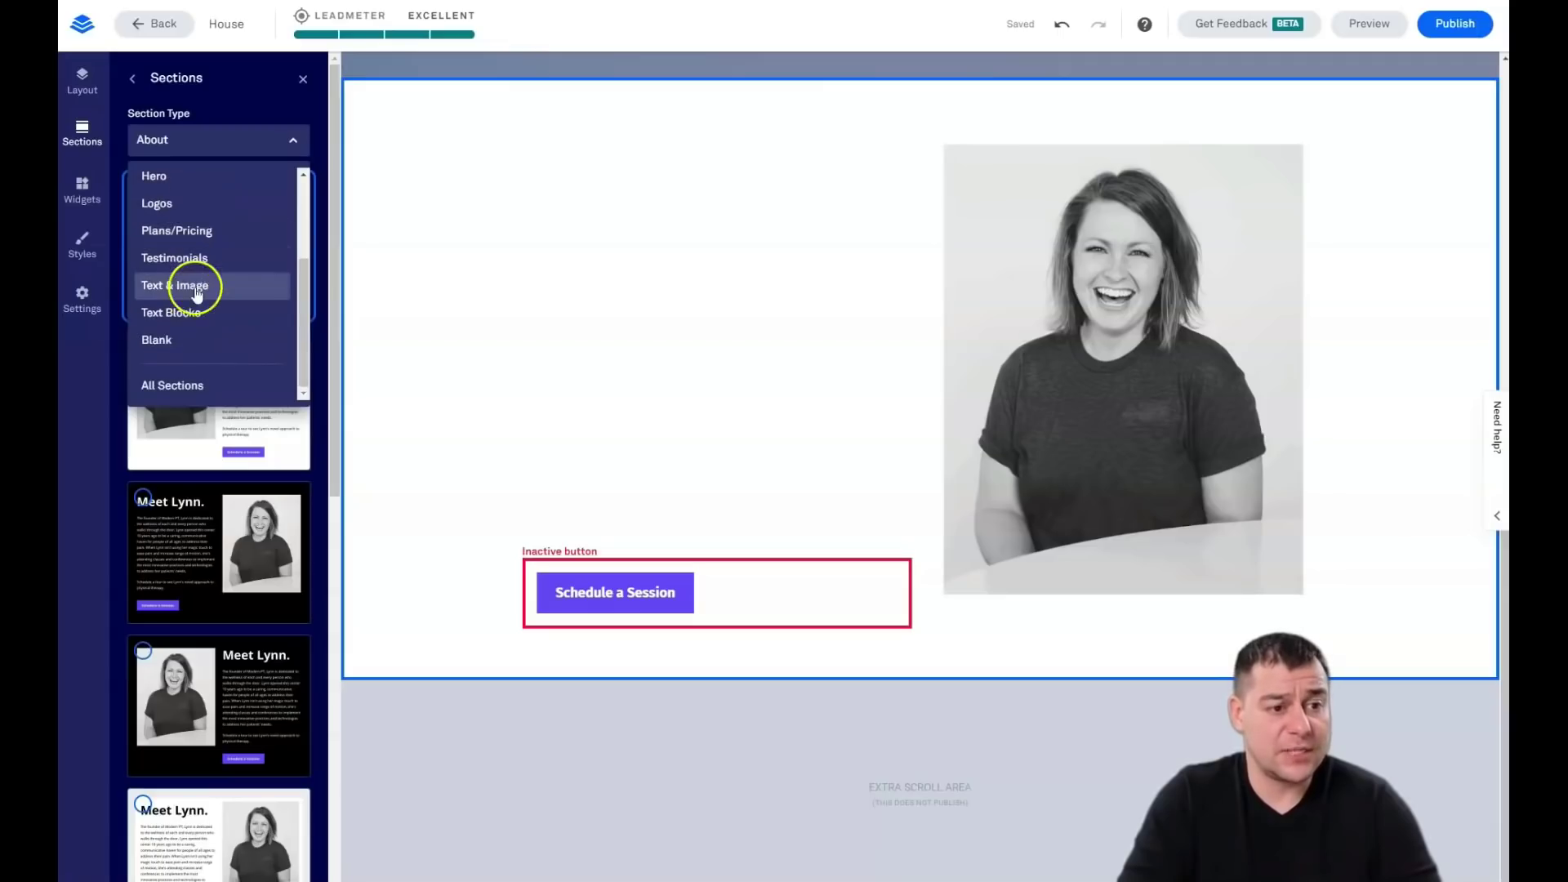
left_click(160, 344)
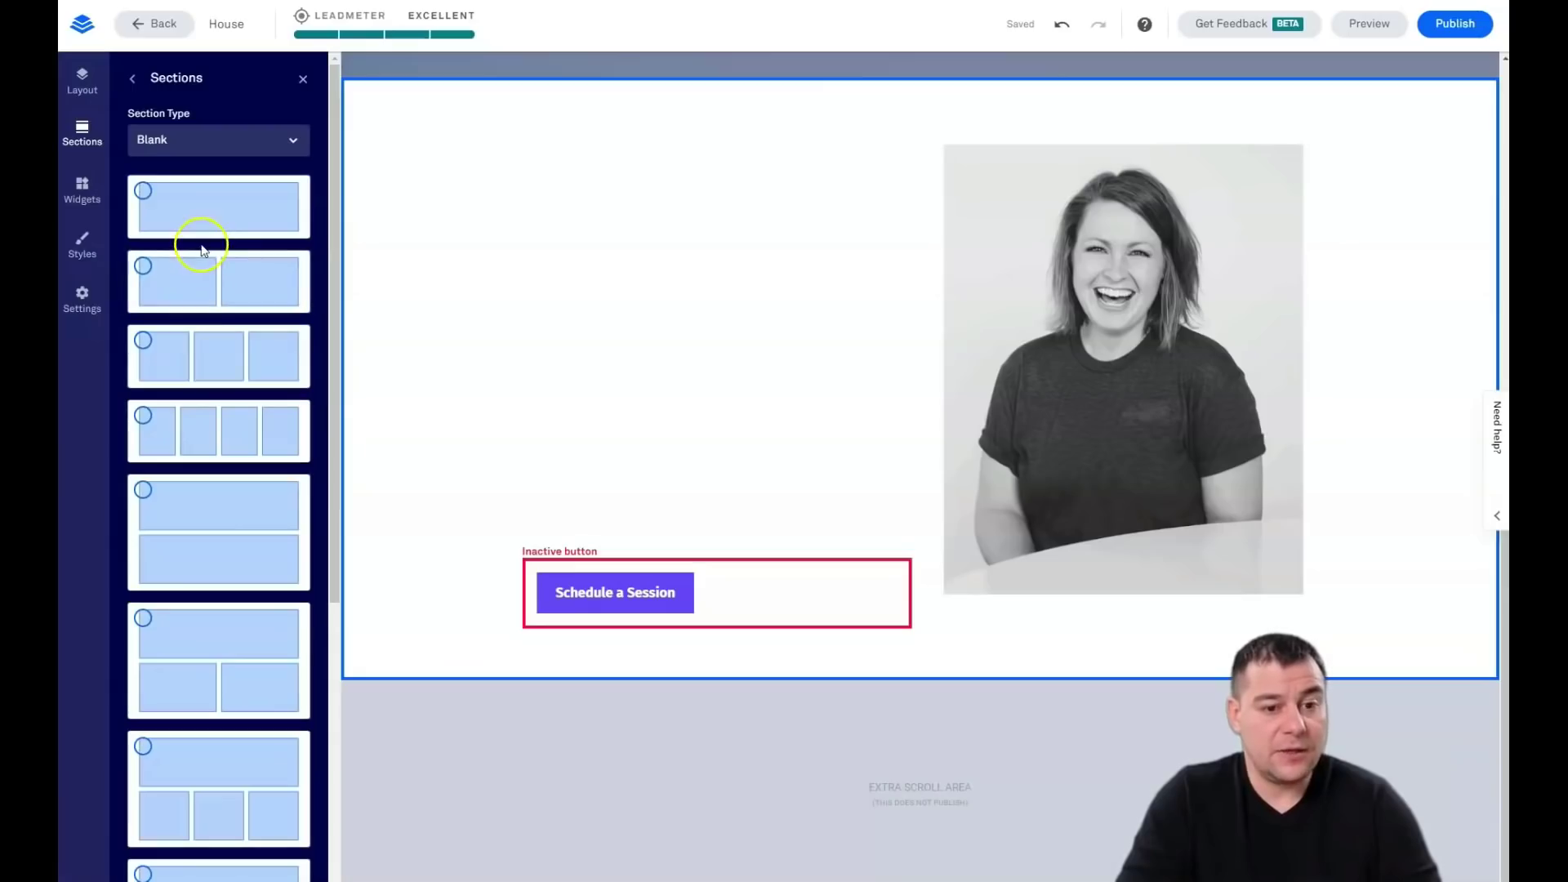
left_click(159, 342)
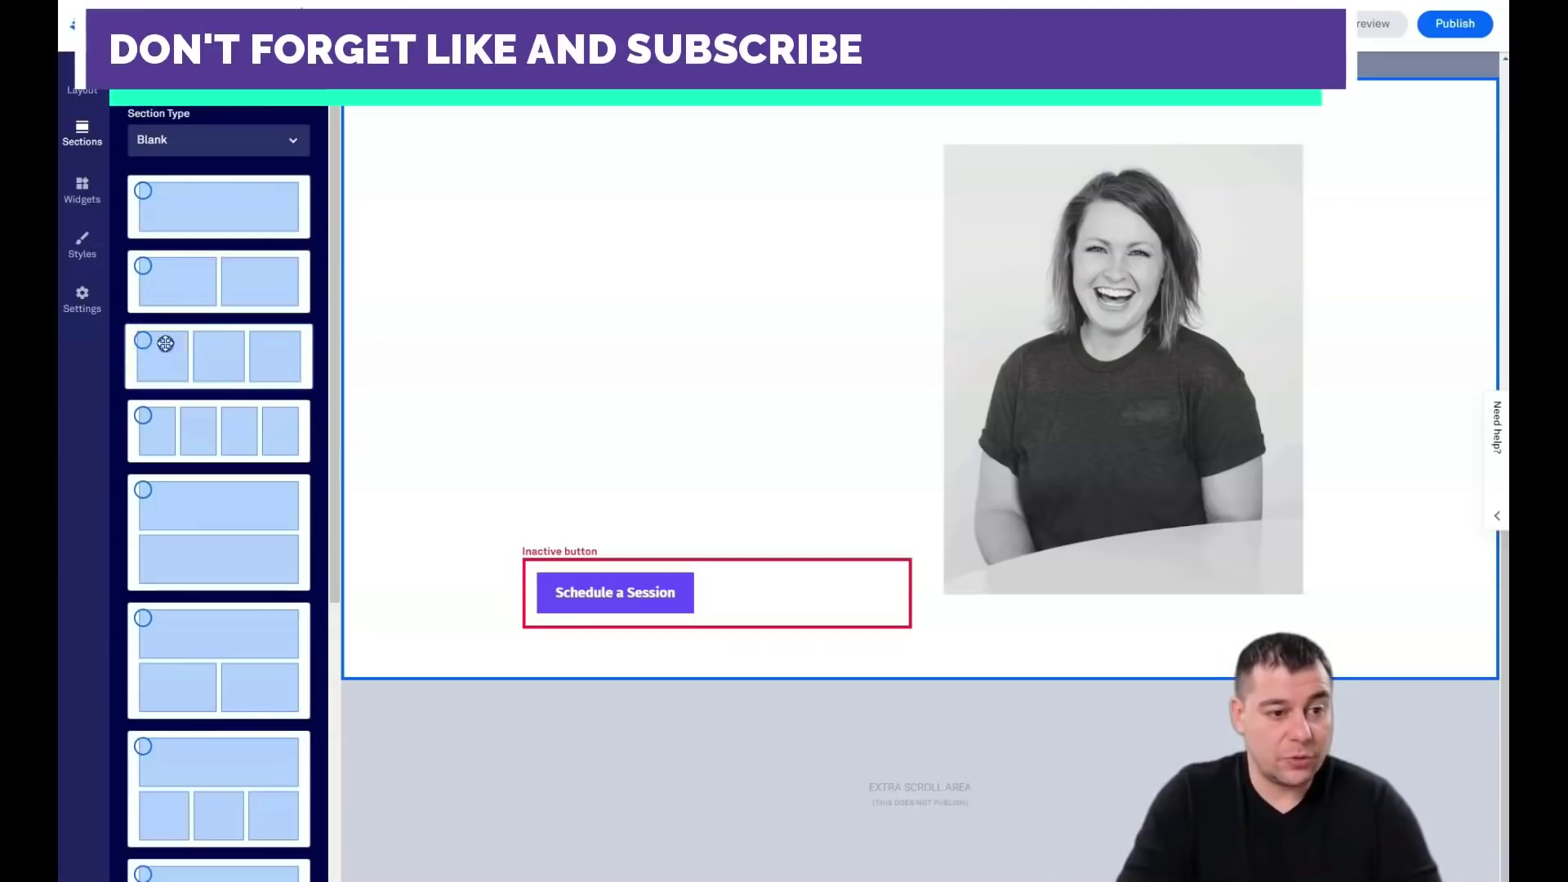
left_click_drag(166, 344, 872, 115)
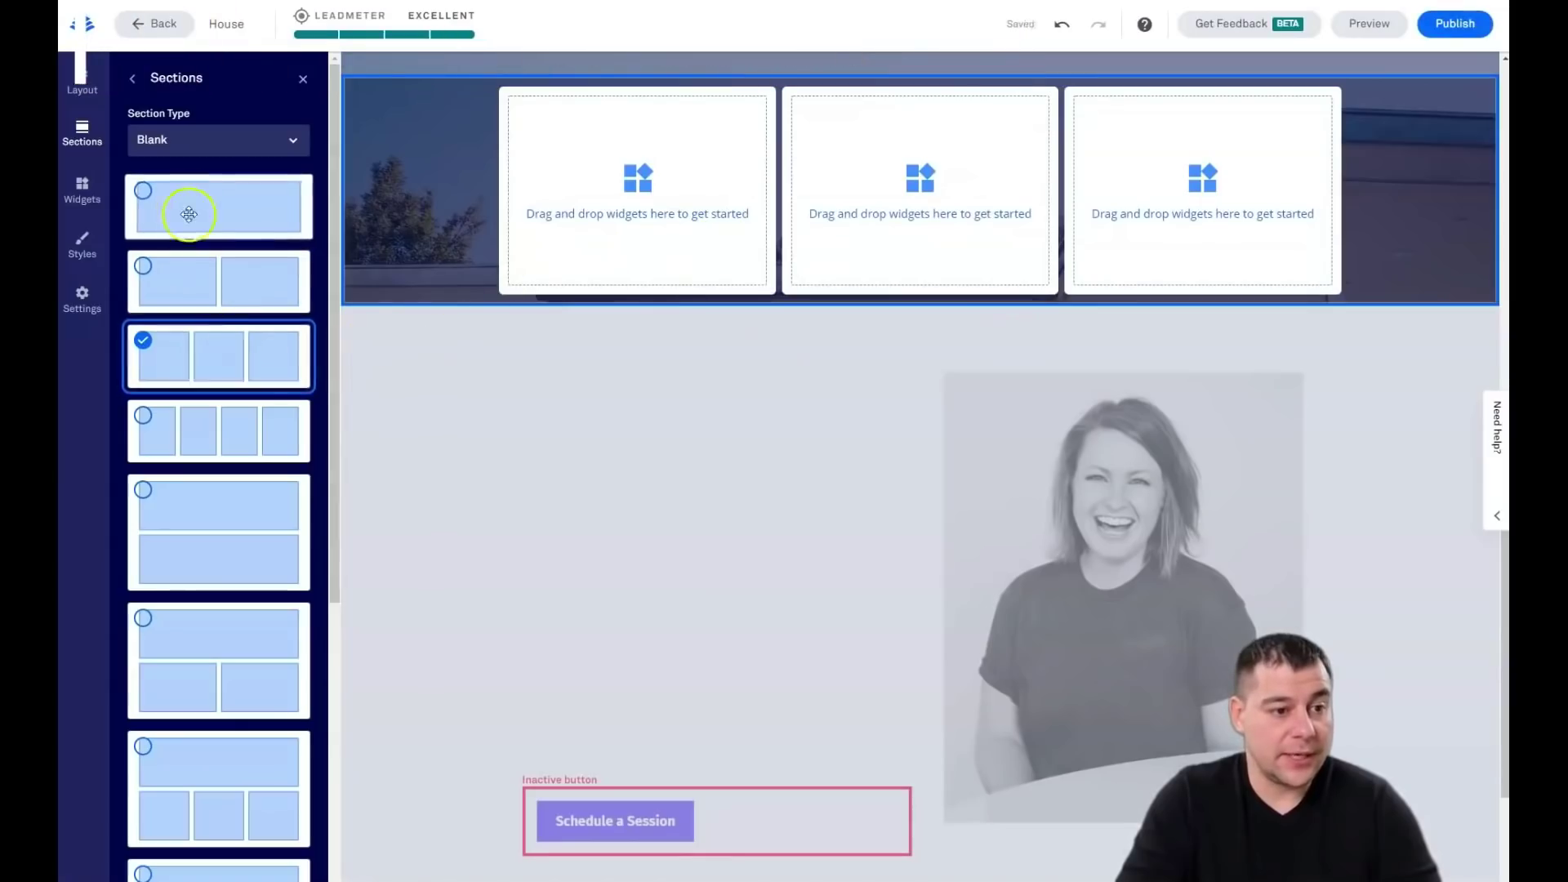
Step: Insert a blank four-column section between the three-column section and the About section, and check the page up to the Hero
left_click_drag(163, 420, 850, 381)
scroll(812, 414, "up", 5)
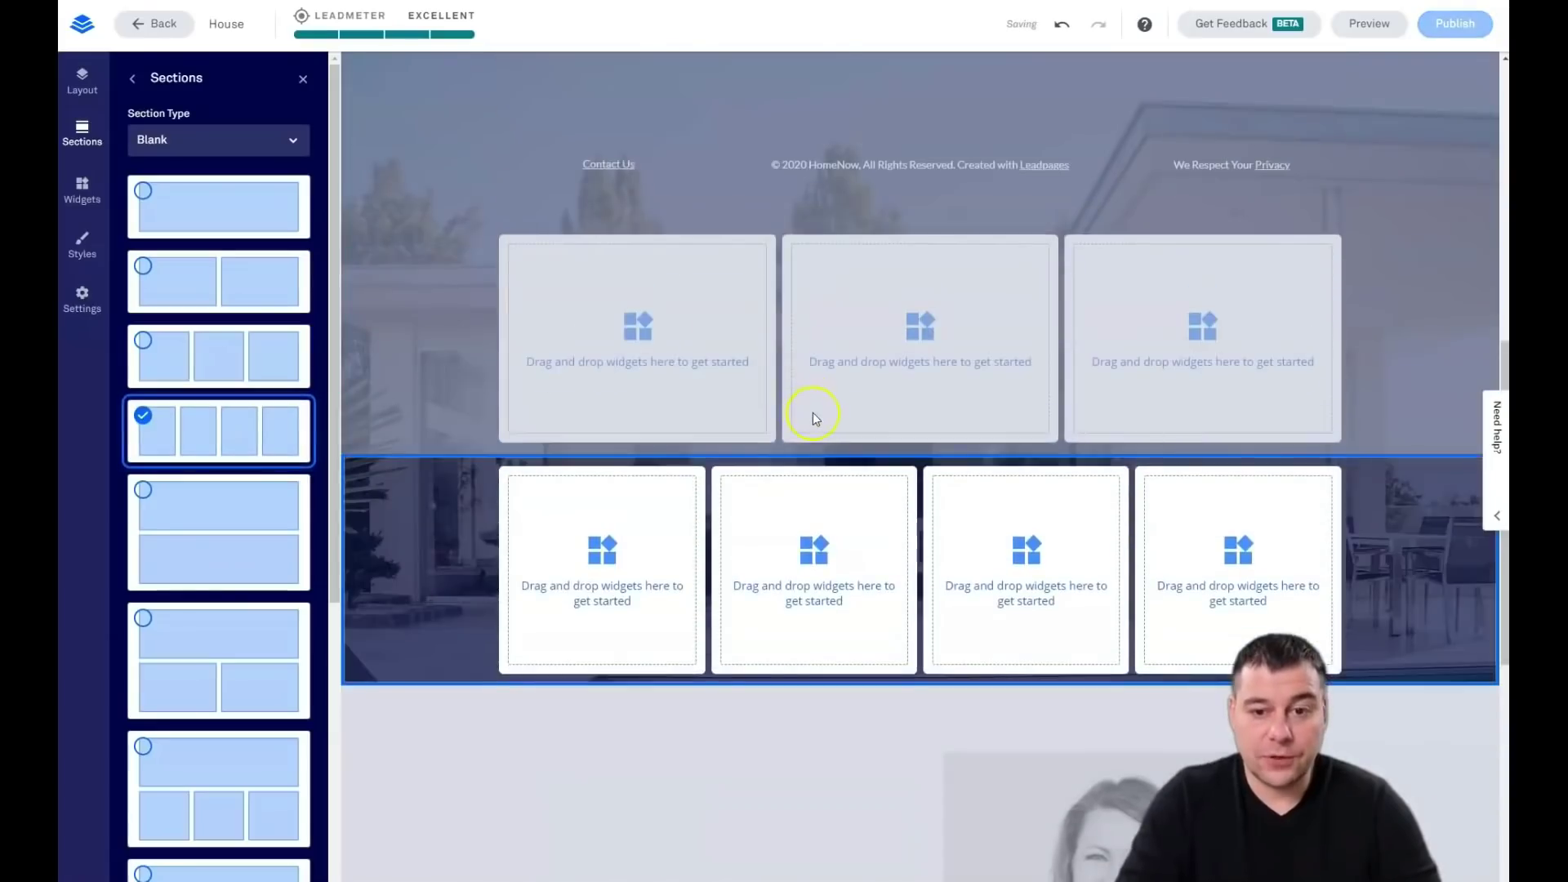
scroll(817, 418, "down", 6)
scroll(857, 487, "up", 10)
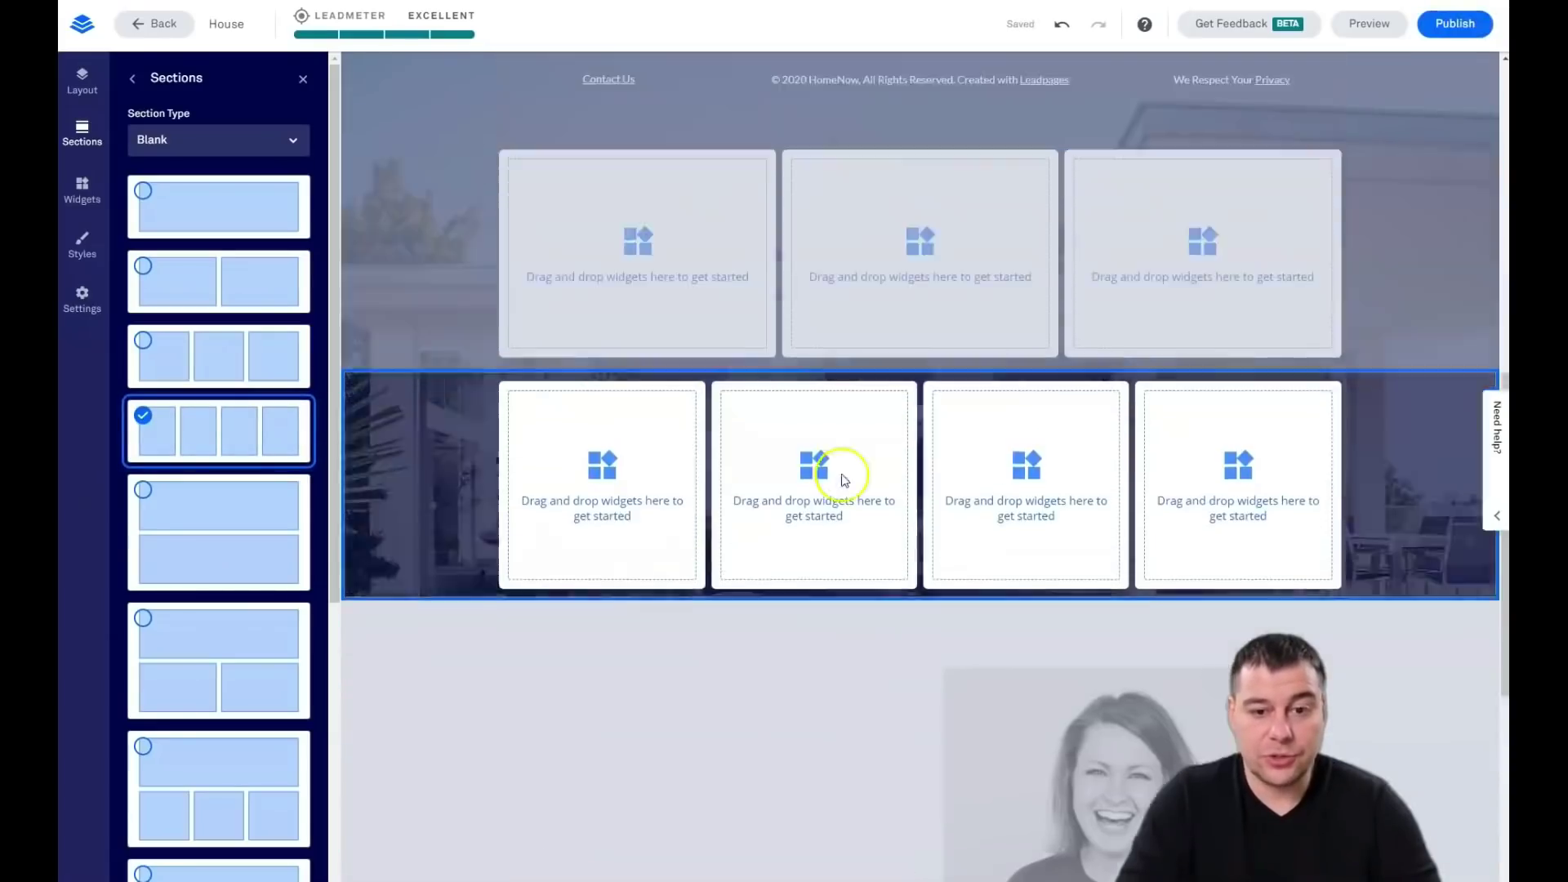
left_click(959, 345)
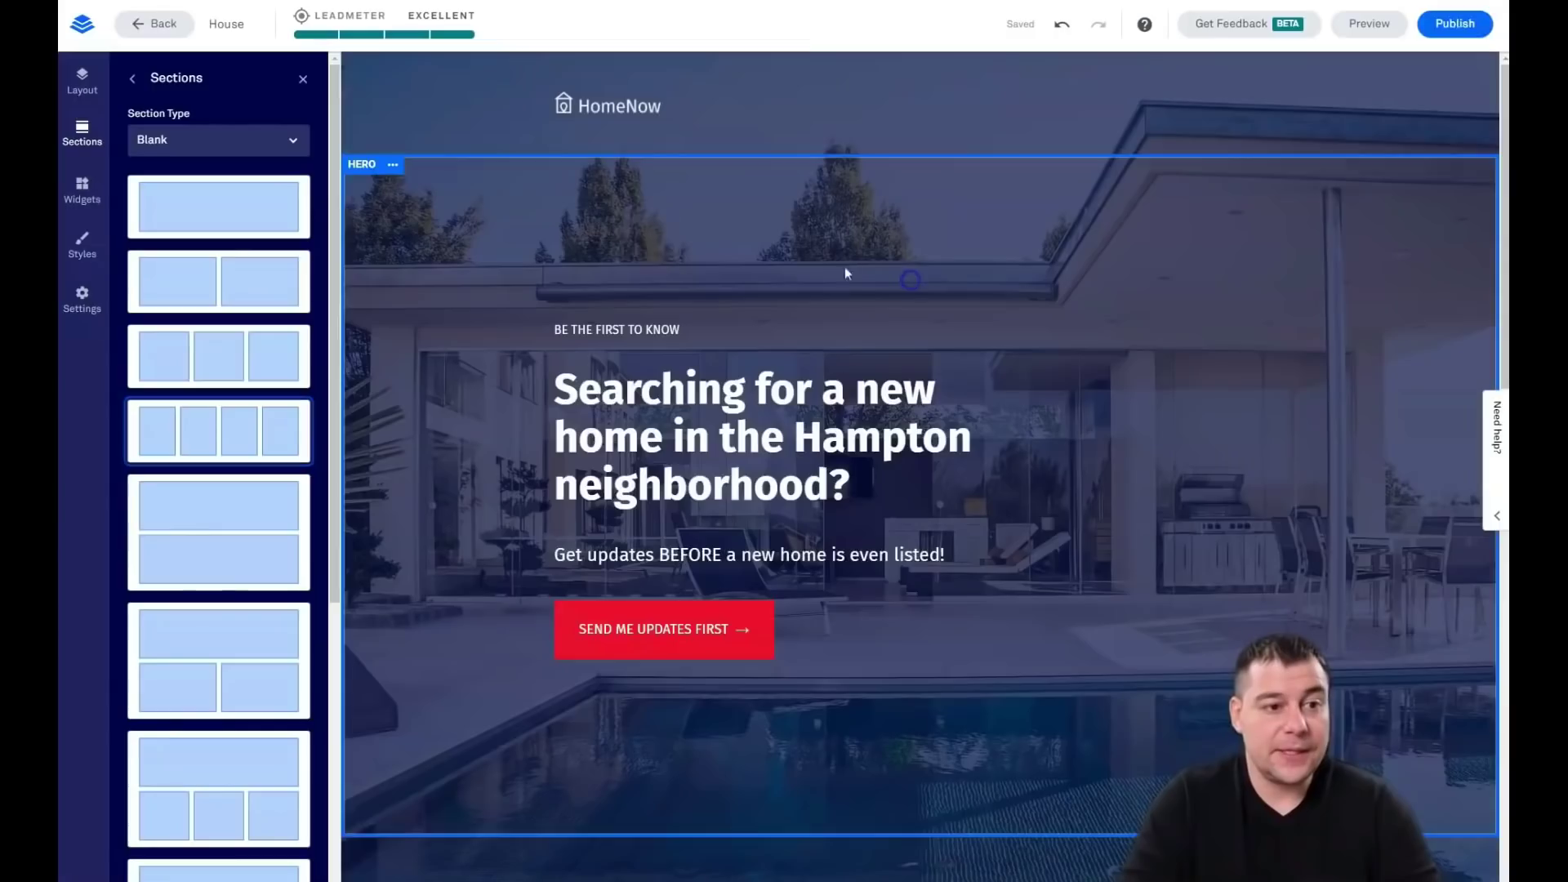
Step: Fill the three-column blank section with a Video widget, an Image widget and an Image + Text widget, one per column
left_click(301, 81)
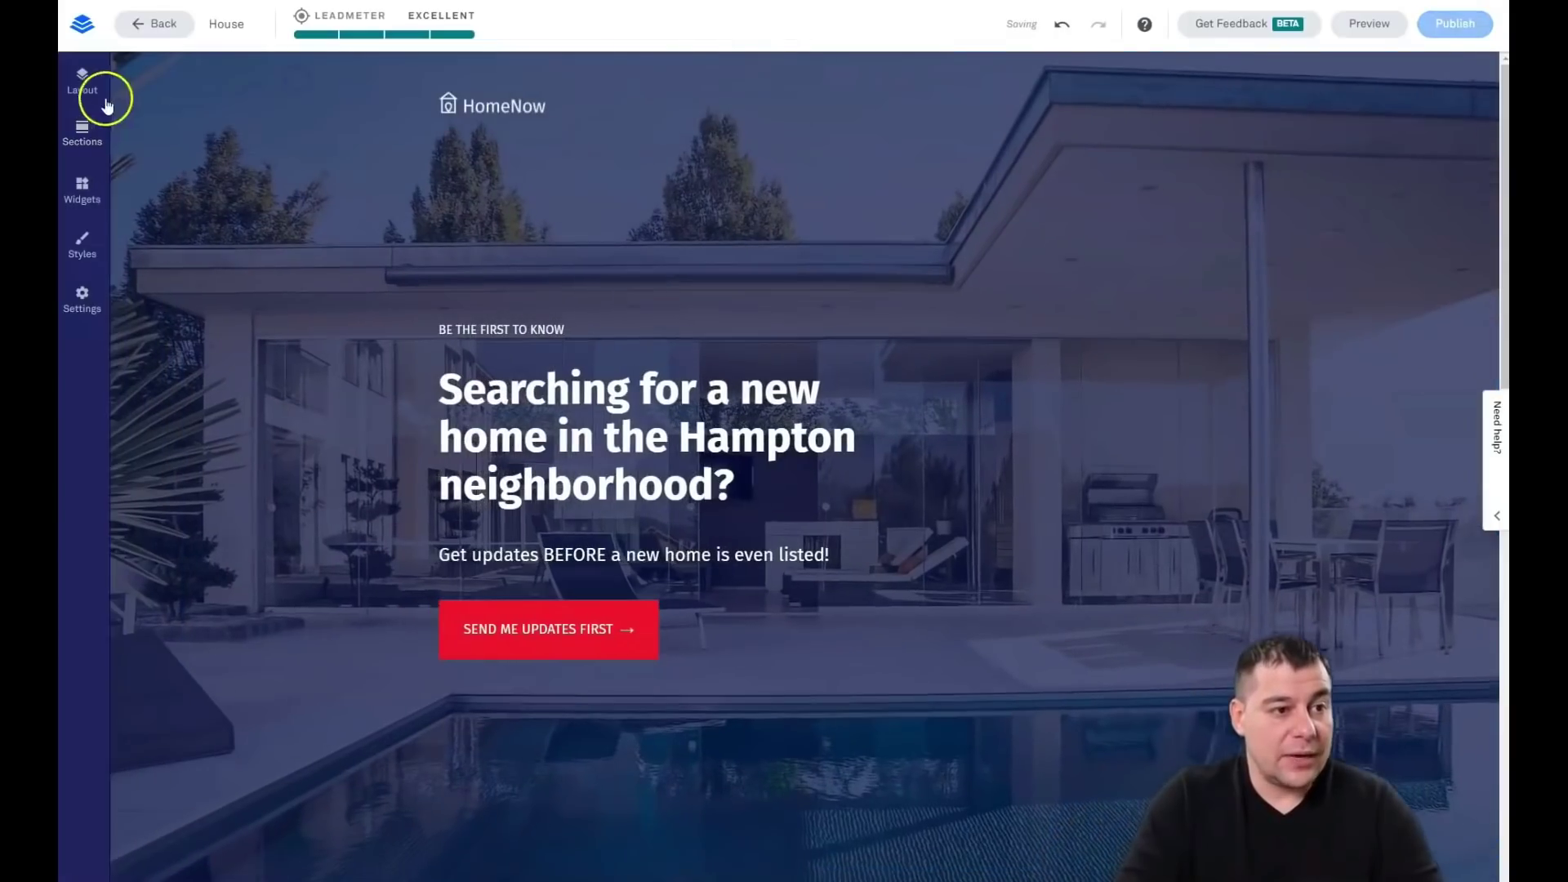
left_click(82, 191)
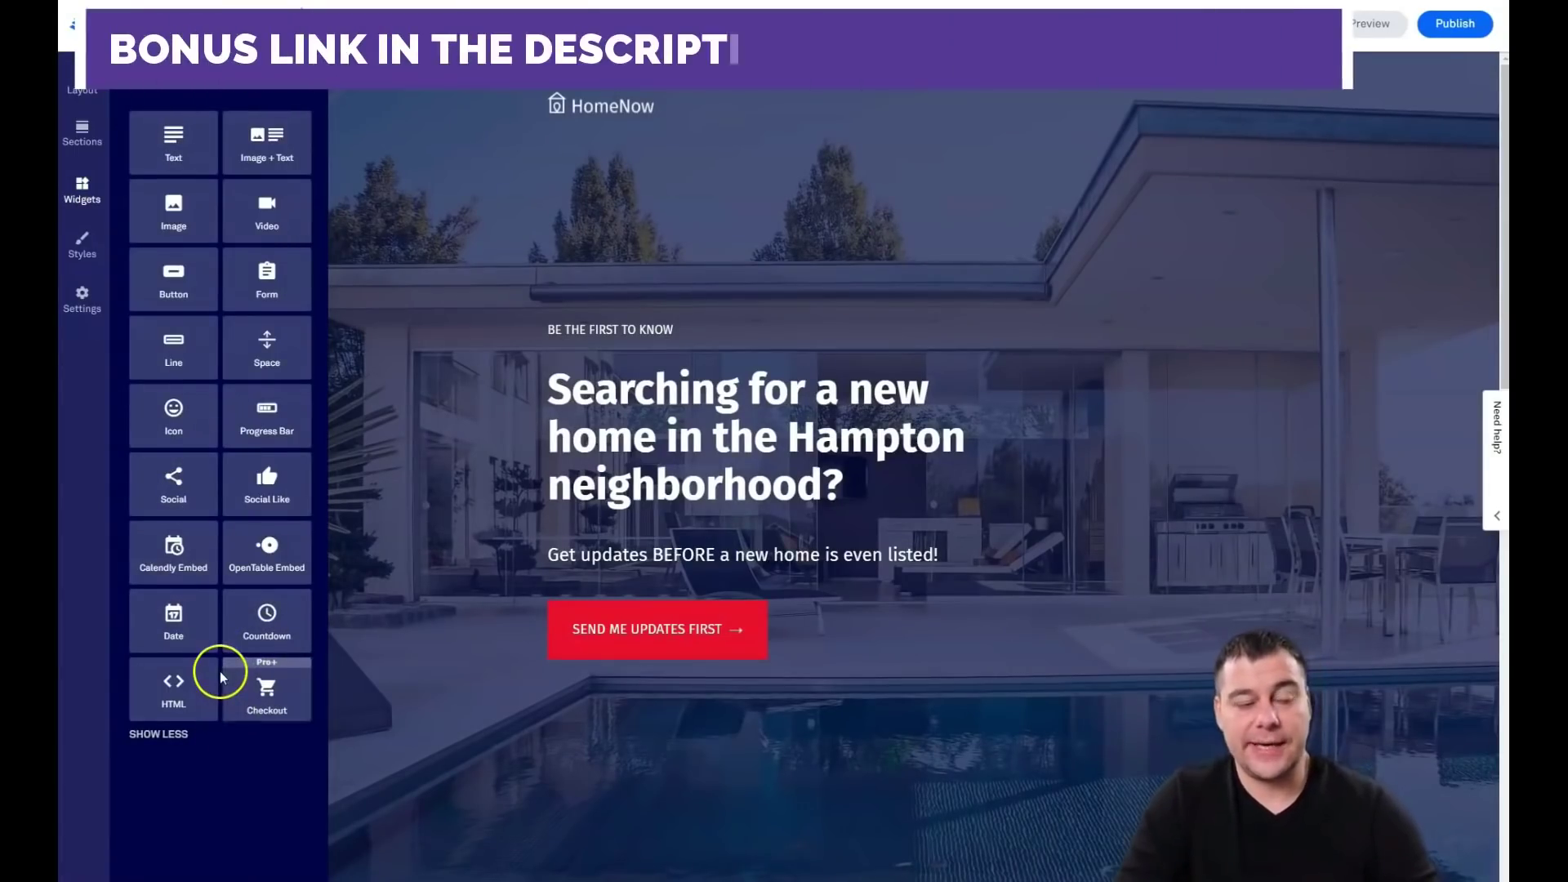
left_click_drag(183, 550, 488, 572)
left_click_drag(468, 498, 227, 269)
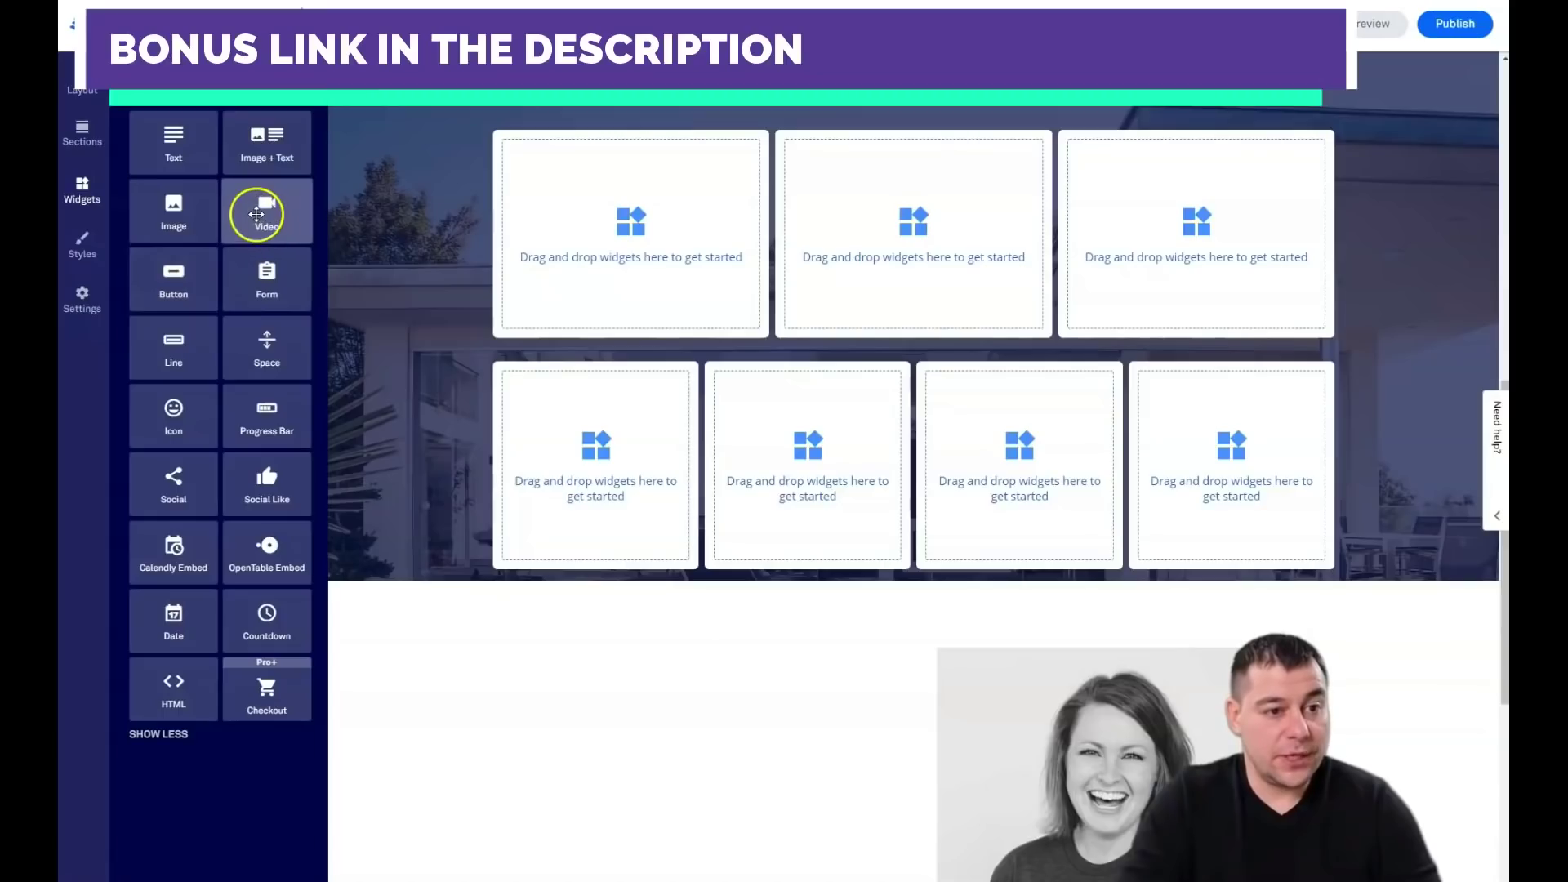
left_click_drag(257, 215, 620, 252)
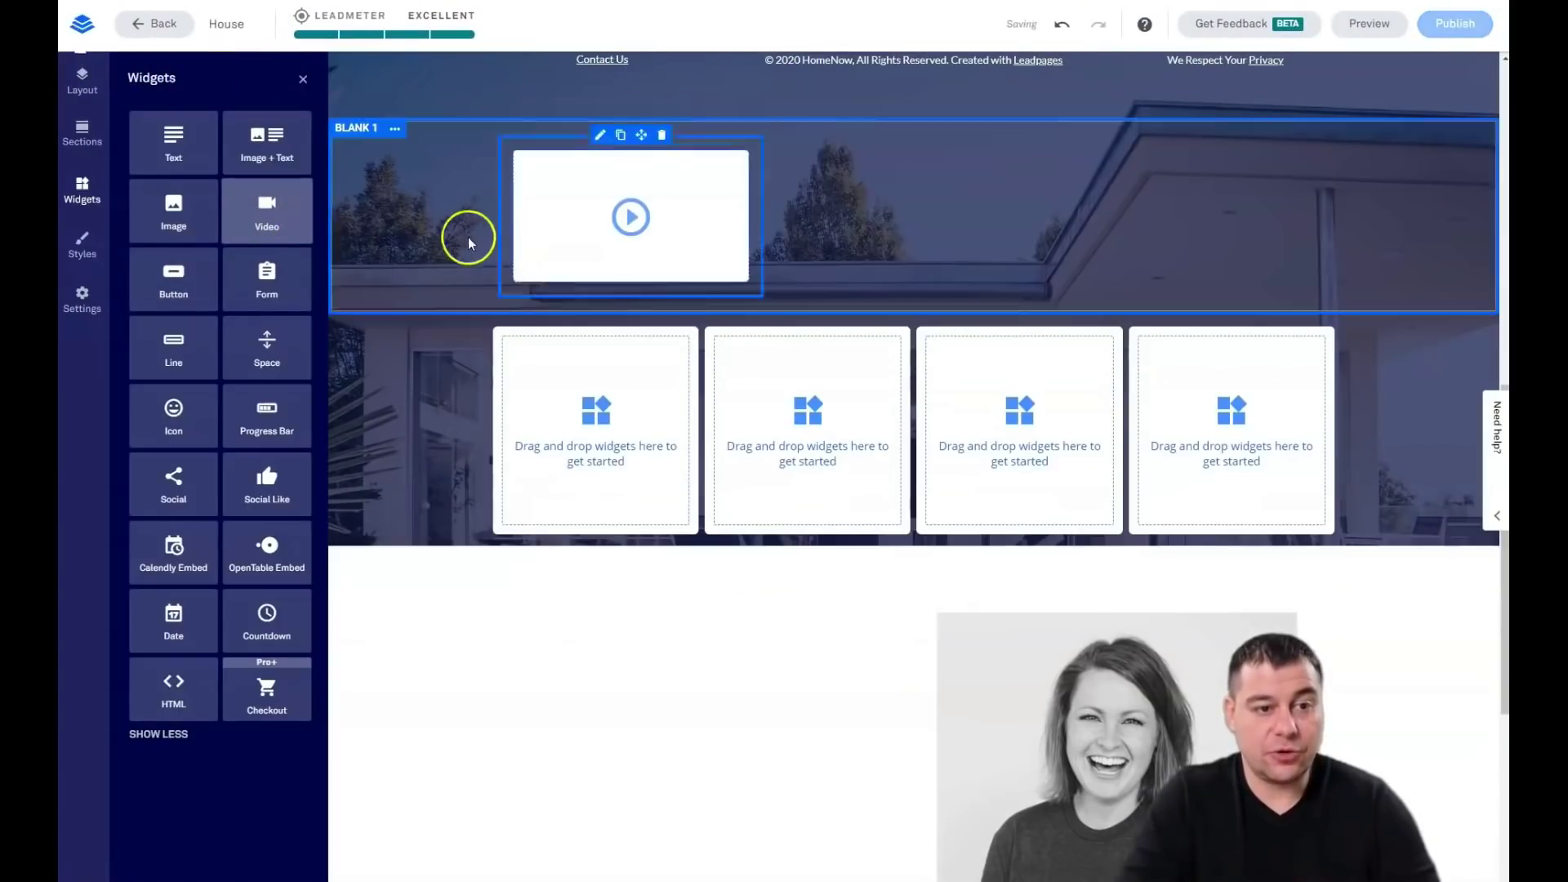
left_click_drag(175, 210, 905, 243)
left_click_drag(262, 147, 1216, 237)
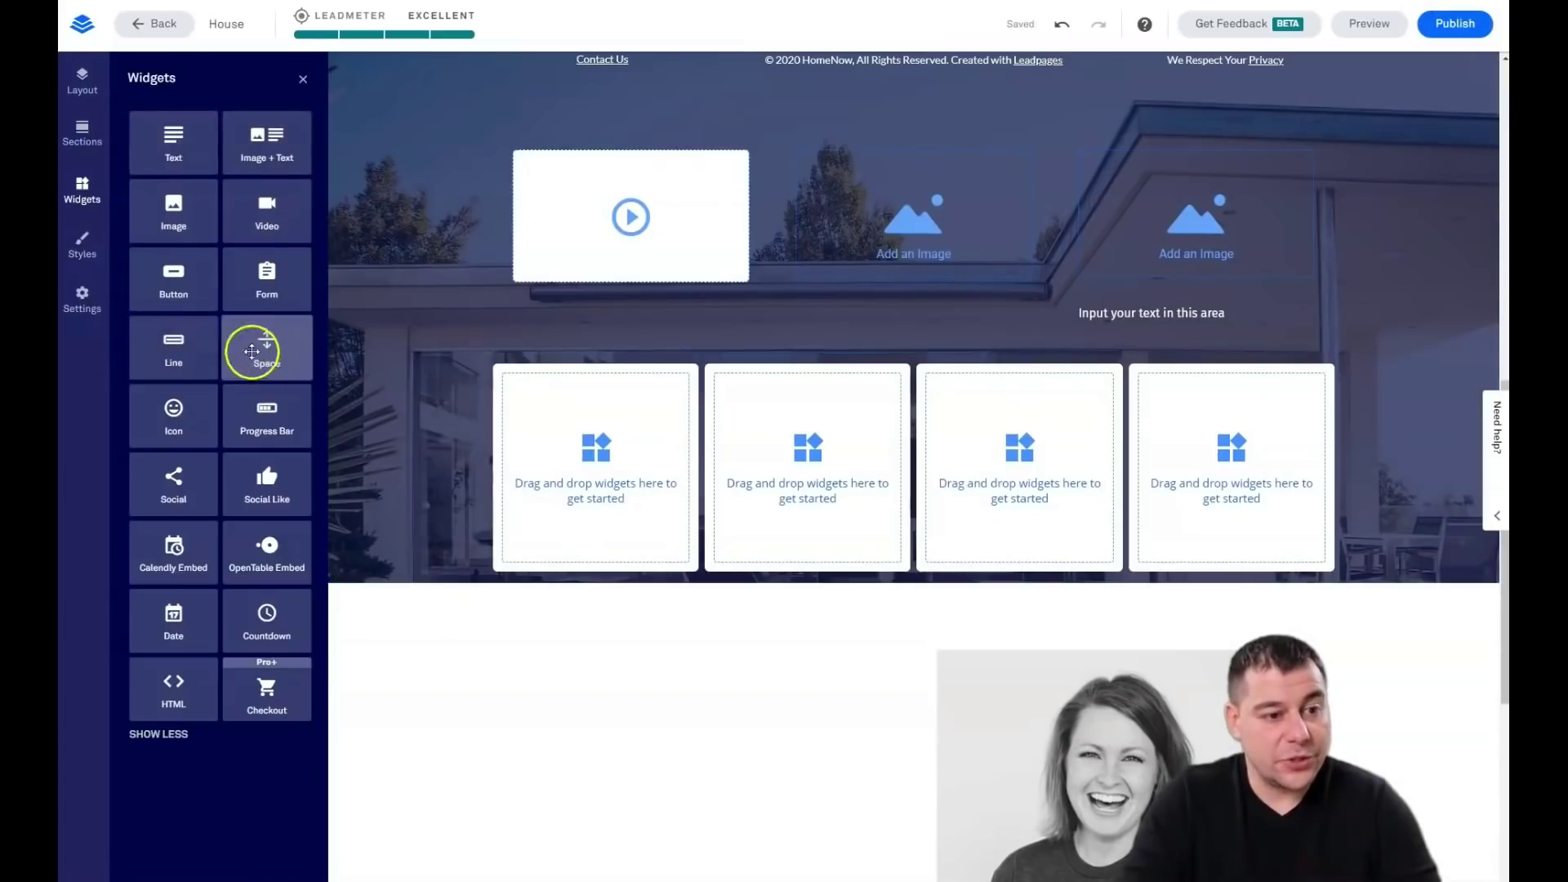
Step: Add a Line widget to the first column of the four-column blank section and try to extend it across the other columns
left_click_drag(213, 349, 647, 448)
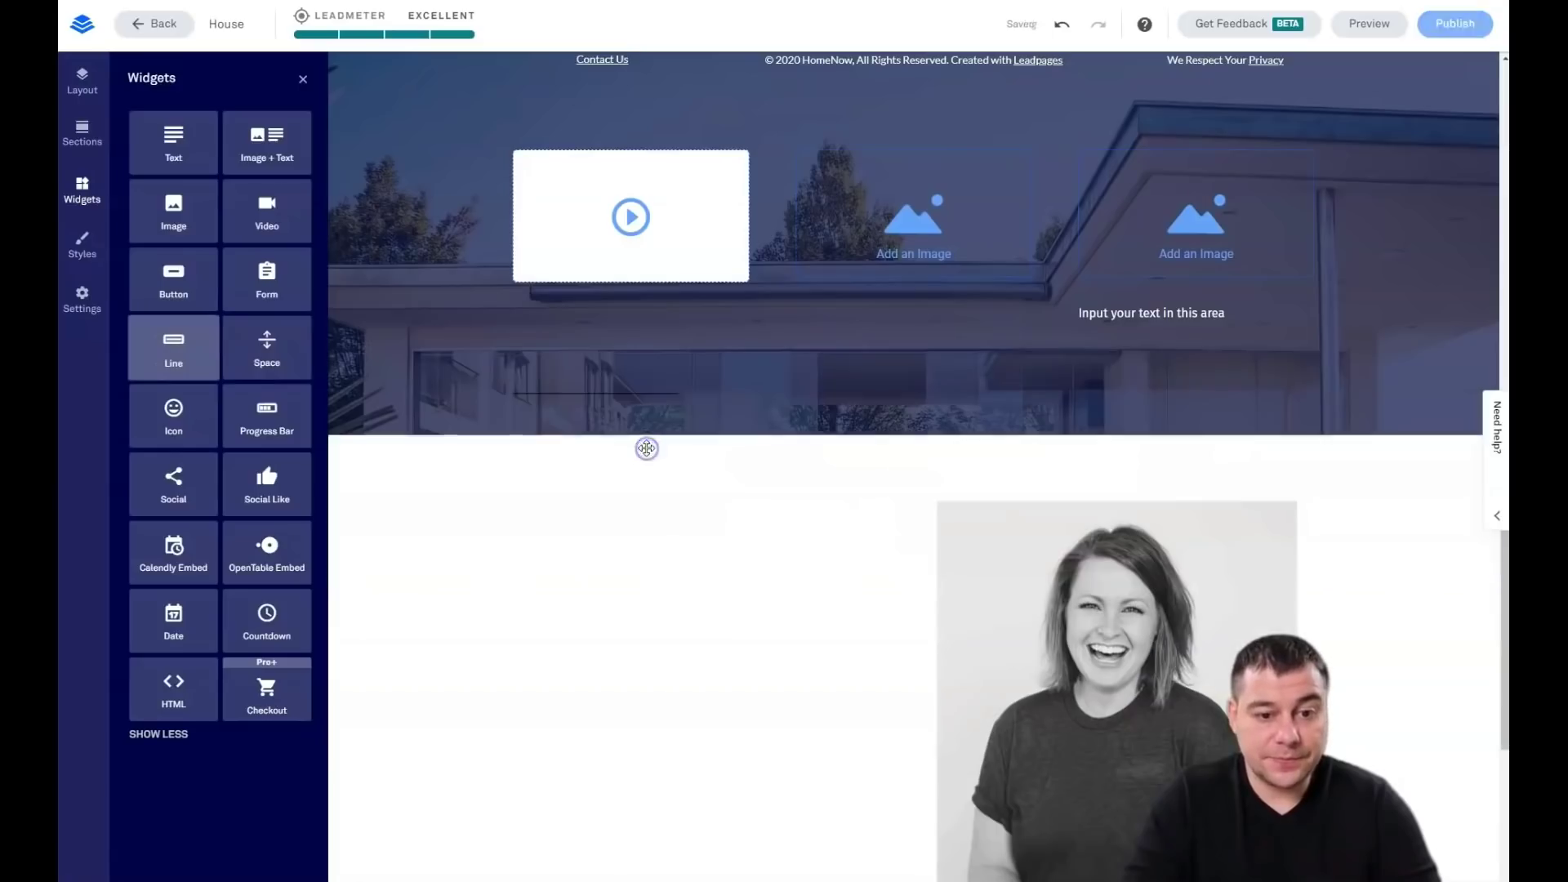
left_click(570, 400)
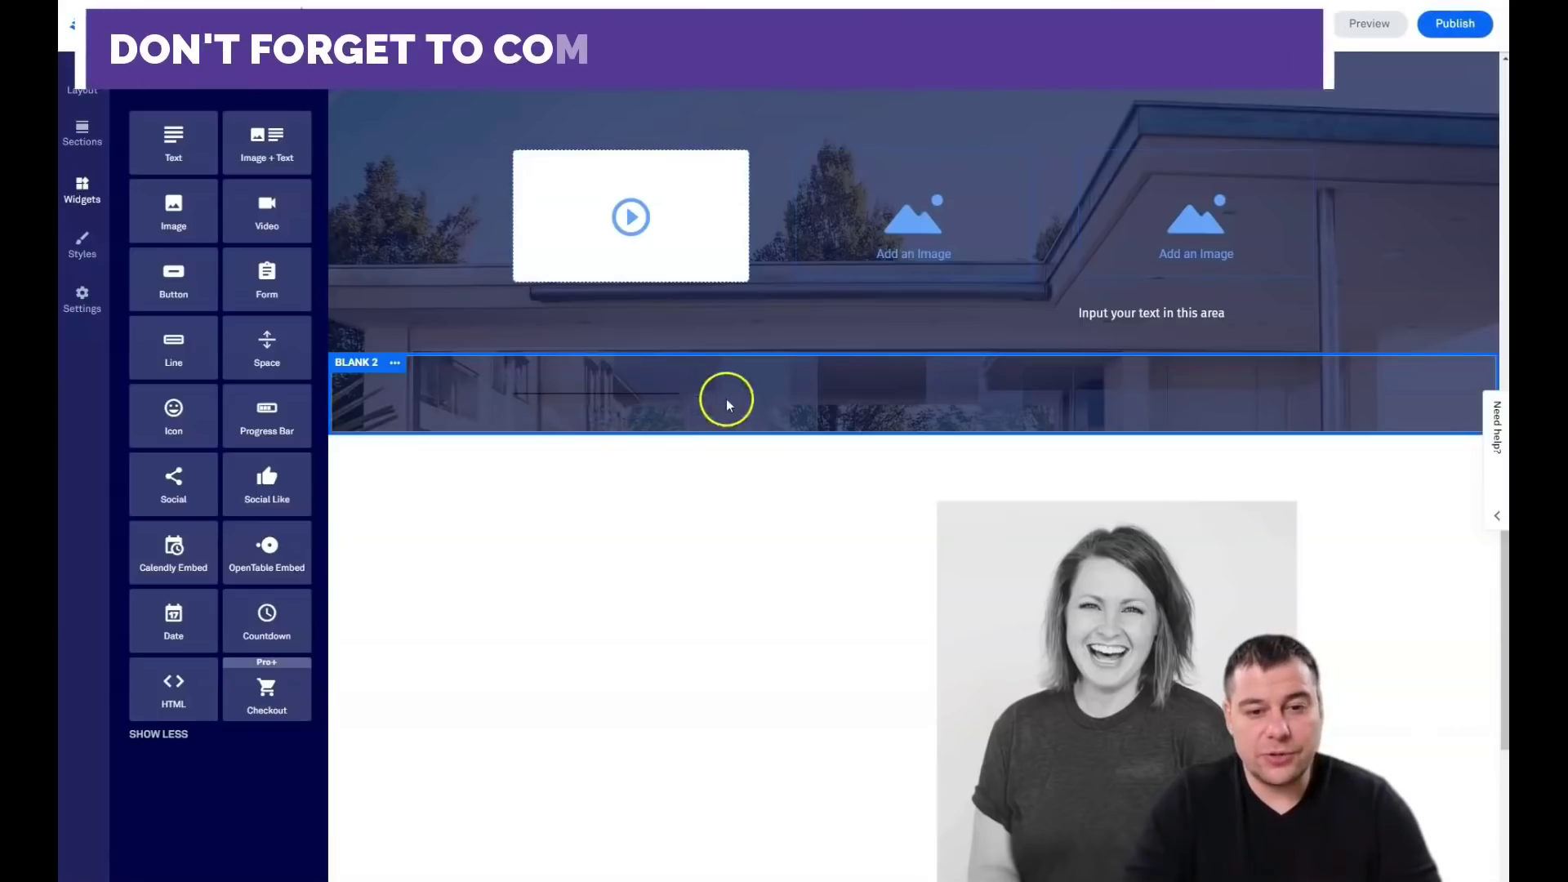
left_click_drag(694, 392, 971, 403)
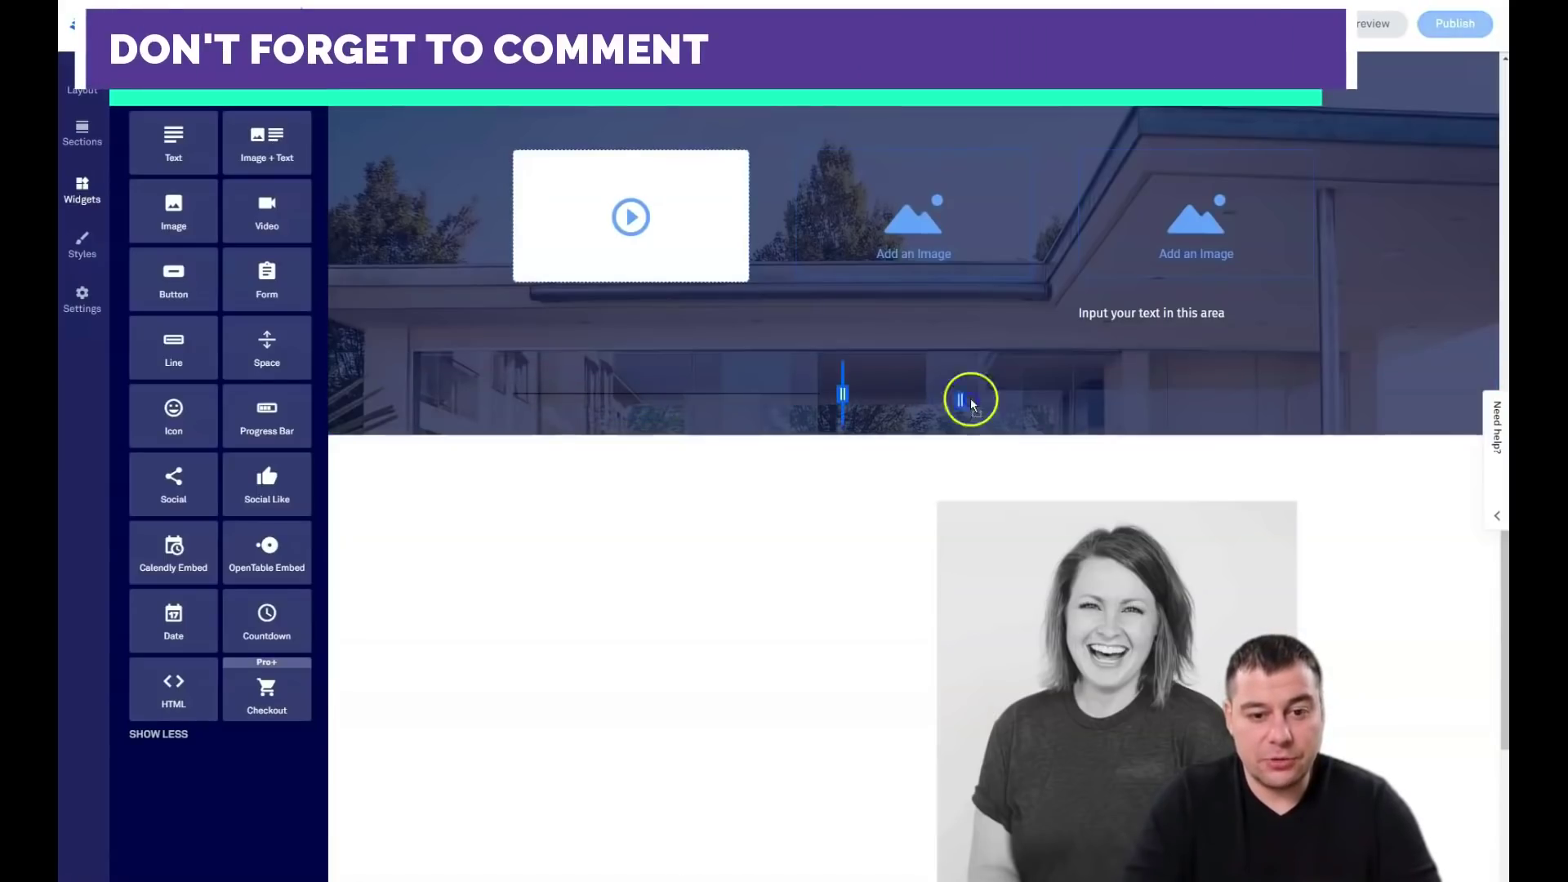
left_click_drag(837, 396, 840, 392)
left_click_drag(196, 349, 1030, 398)
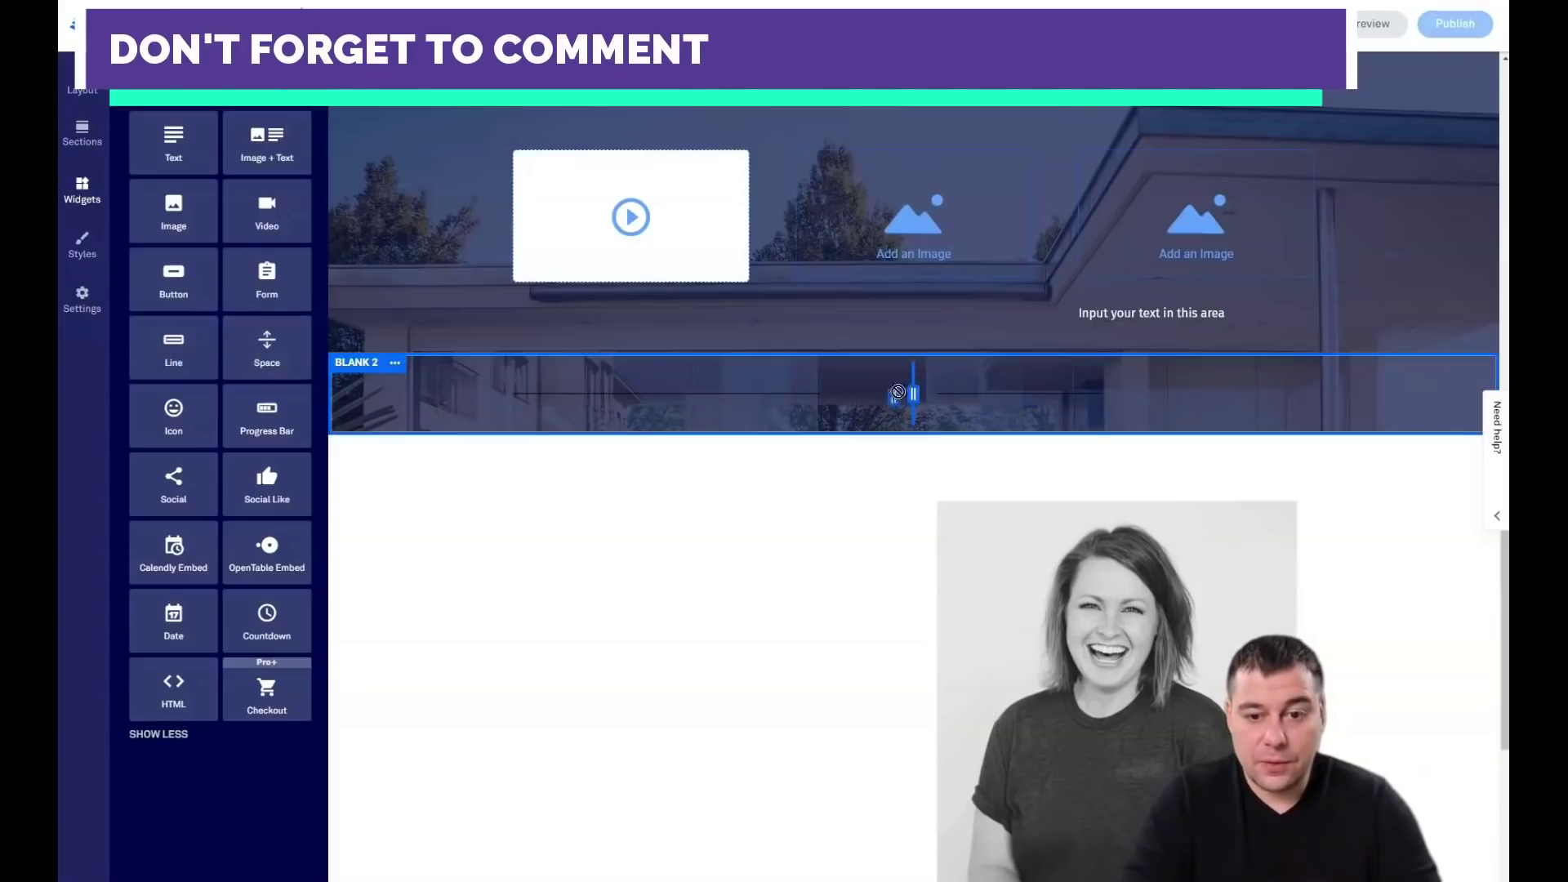
left_click(1108, 400)
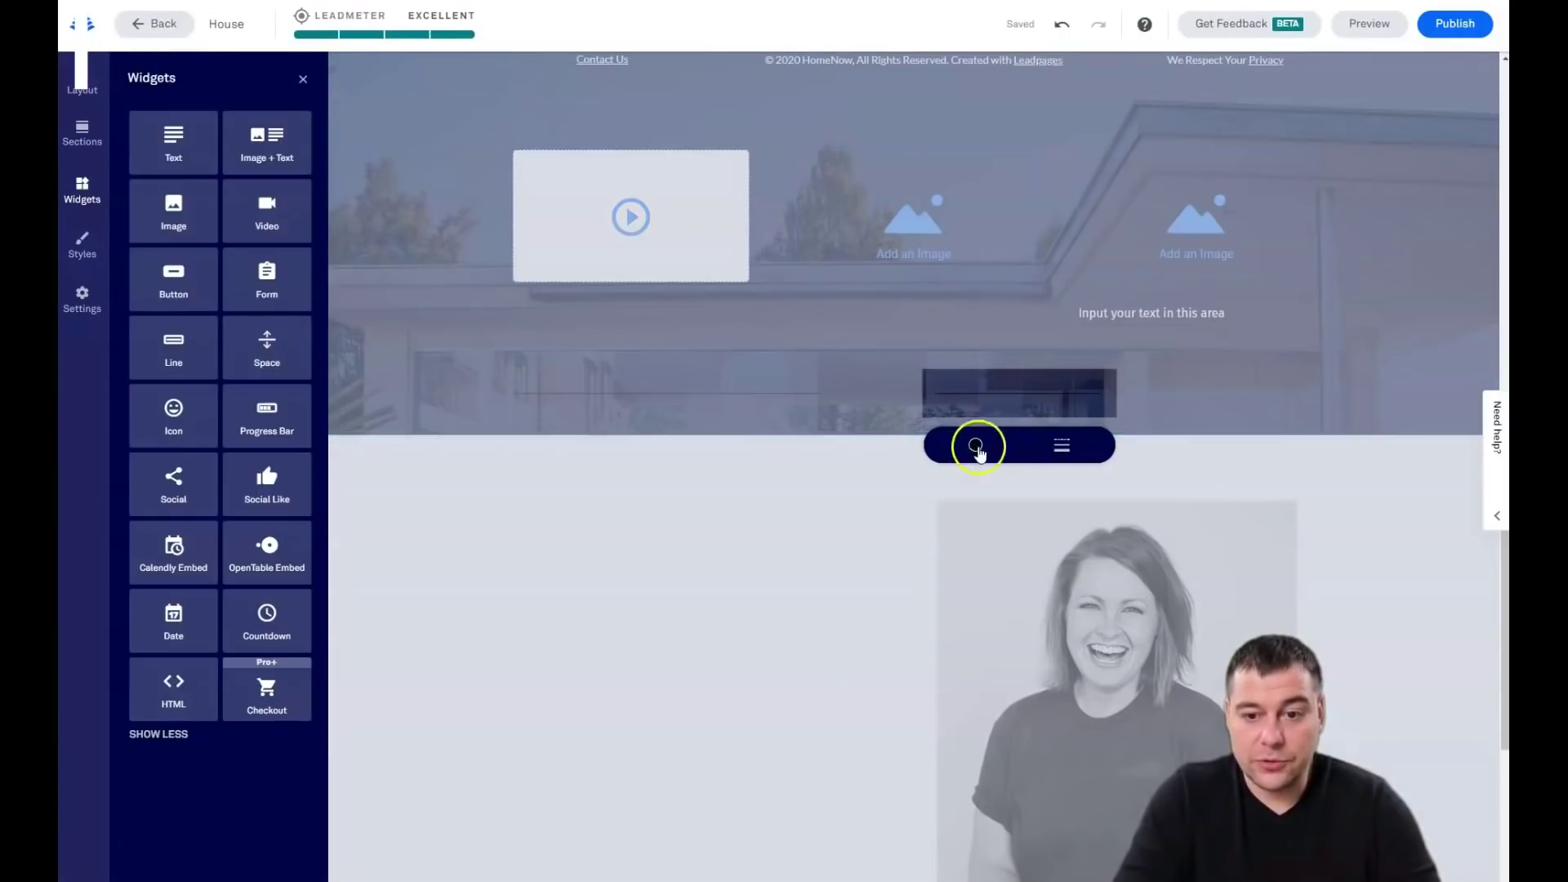
left_click(430, 374)
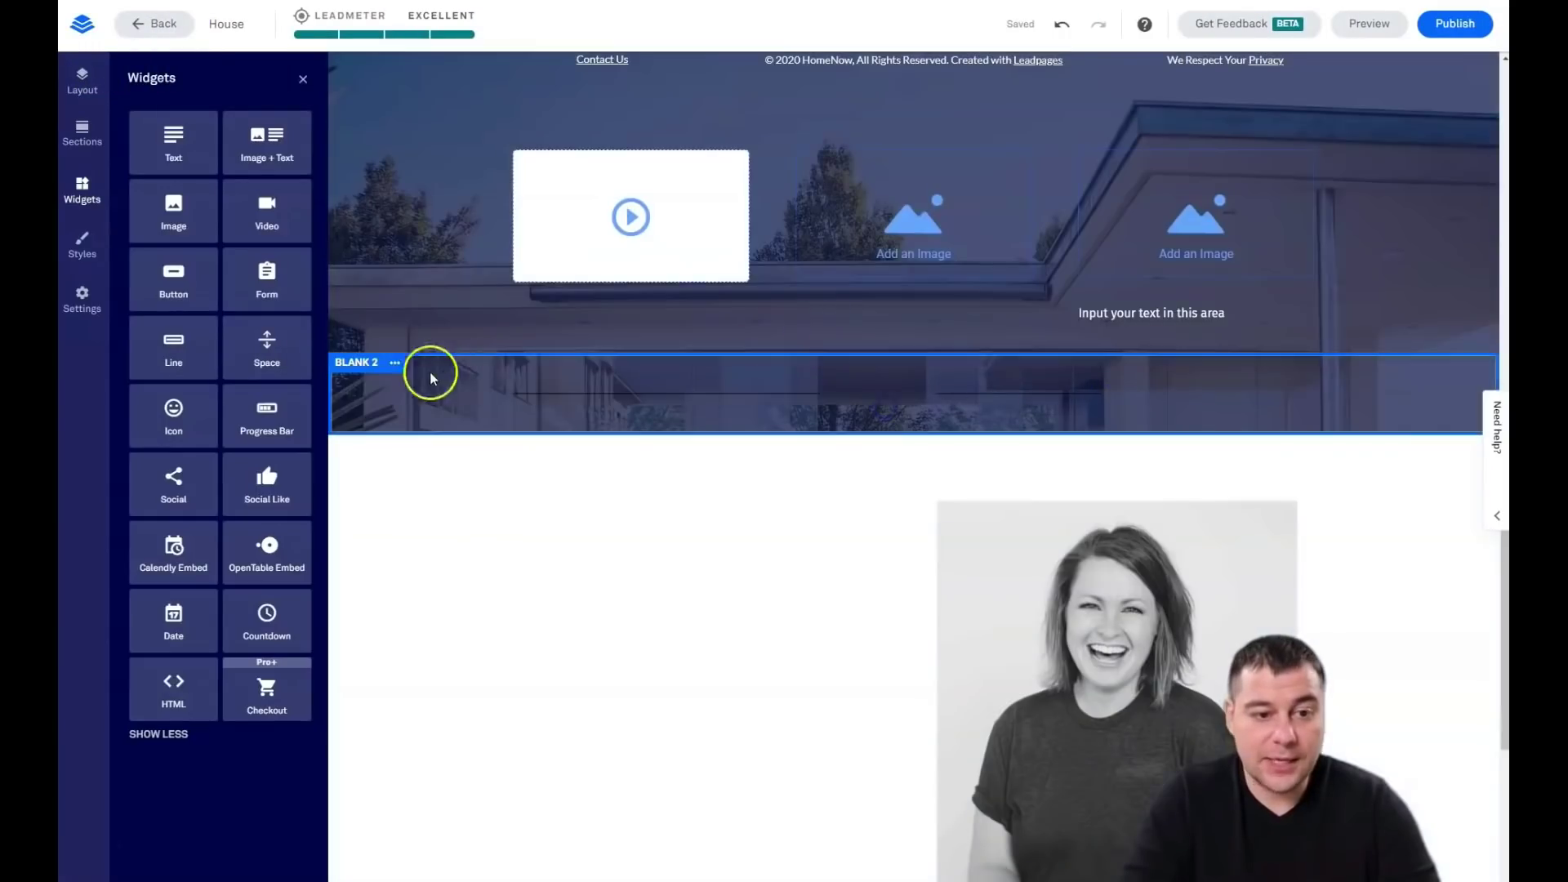
Step: Delete the four-column Blank 2 section and the About 1 section from the page
left_click(394, 366)
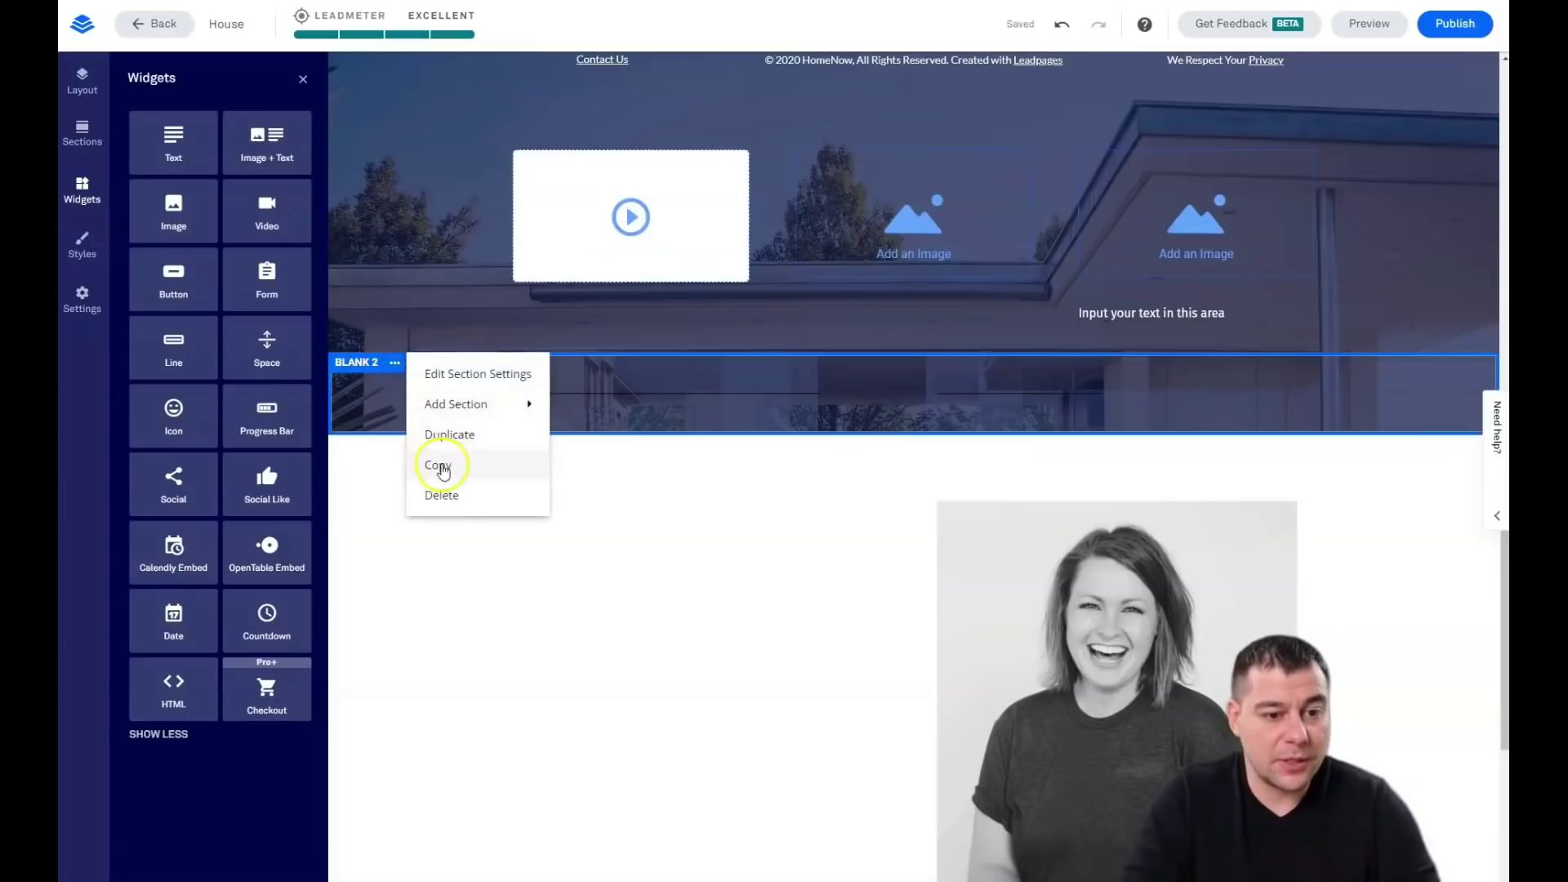
left_click(448, 494)
left_click(514, 437)
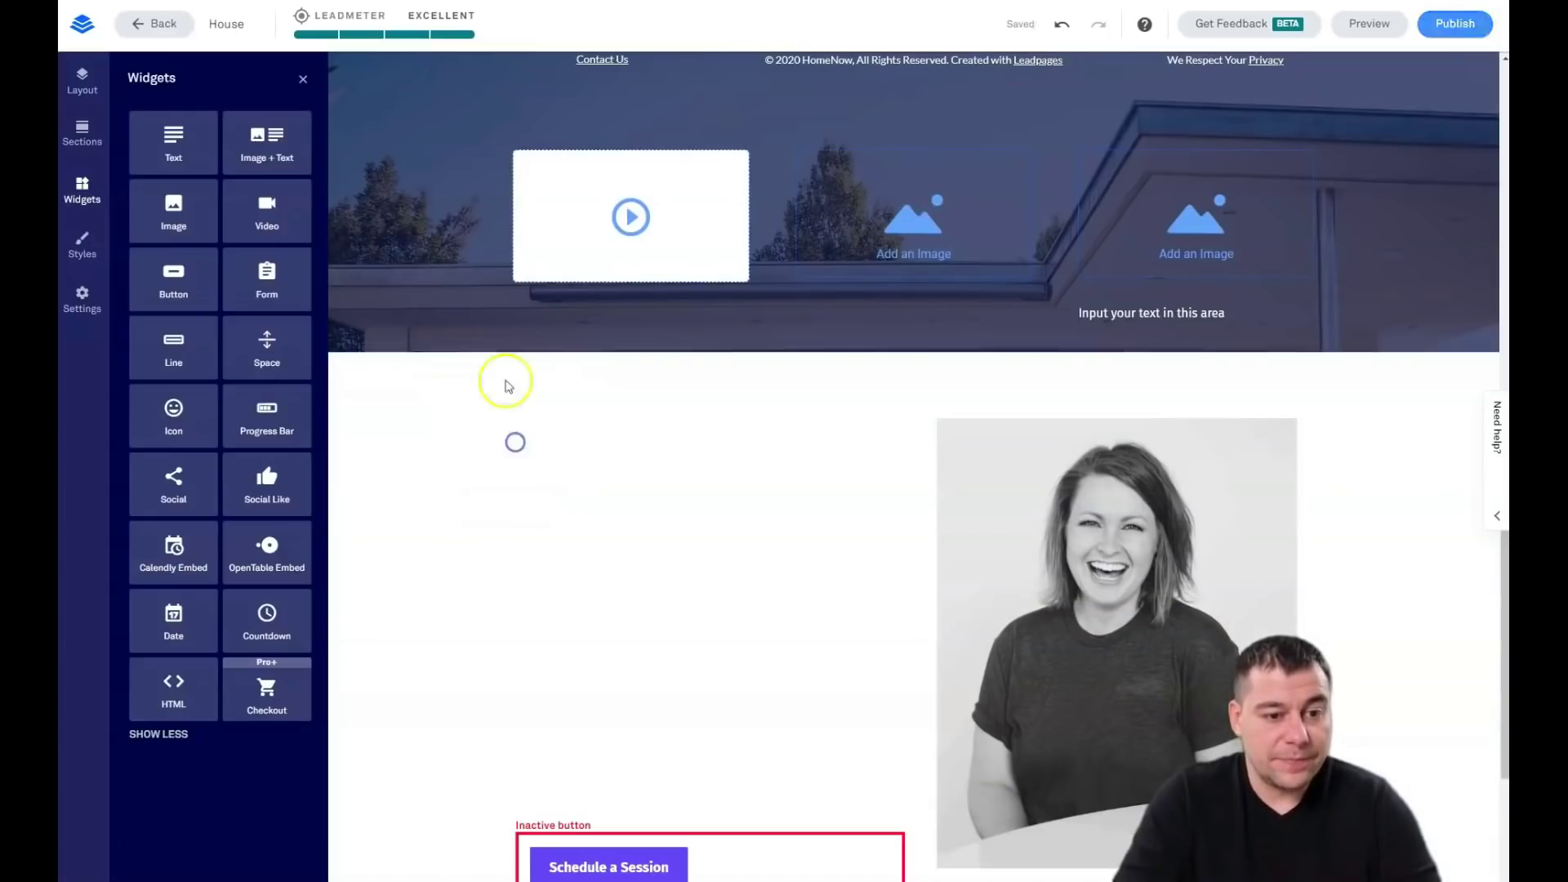
left_click(396, 365)
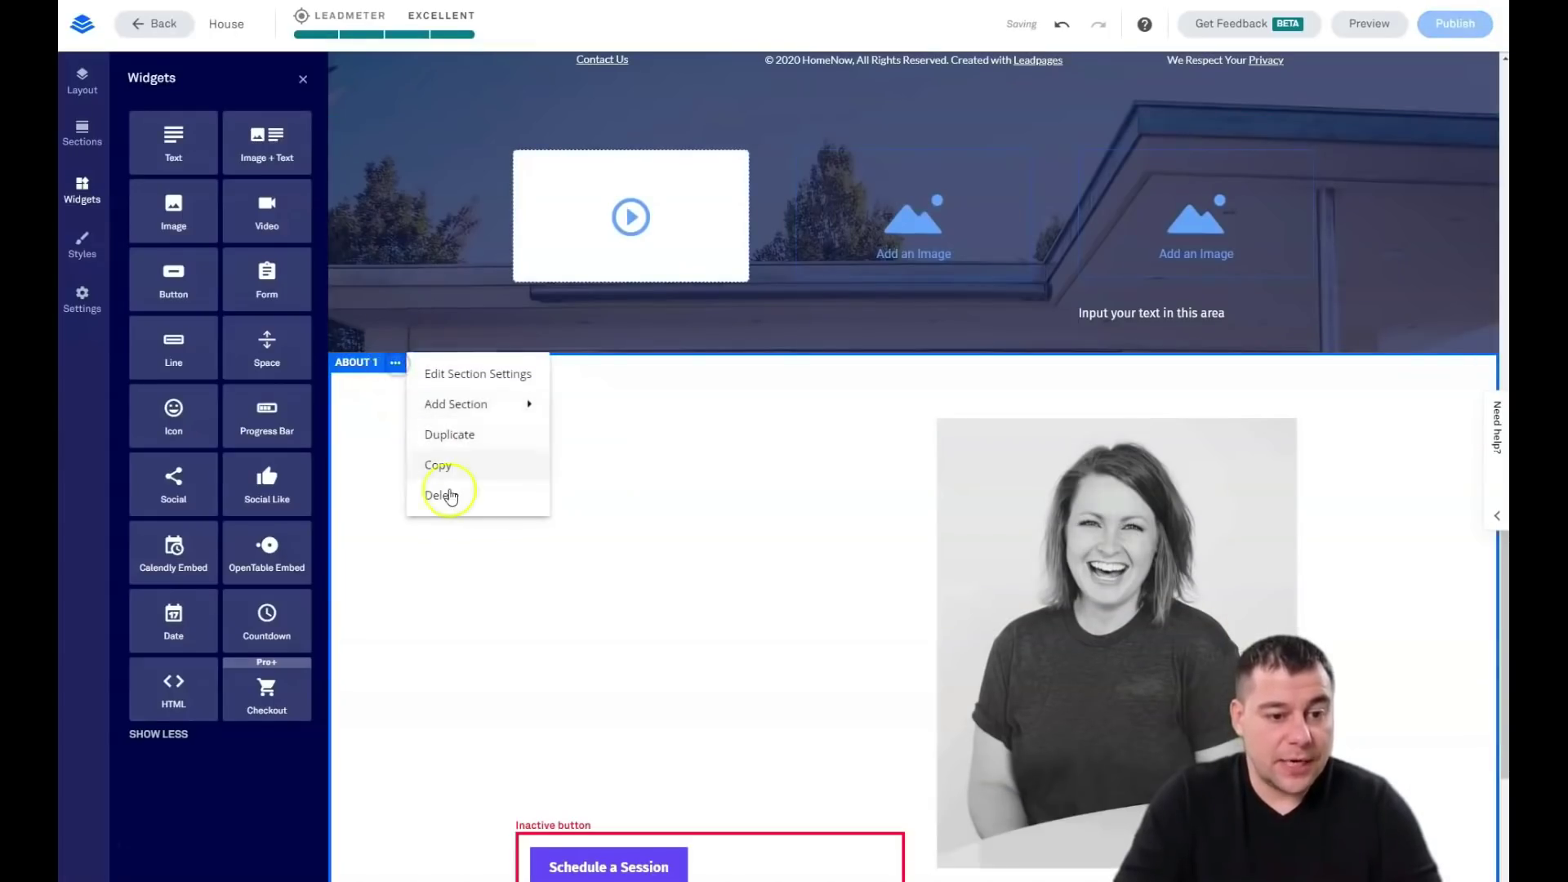
left_click(446, 493)
left_click(513, 440)
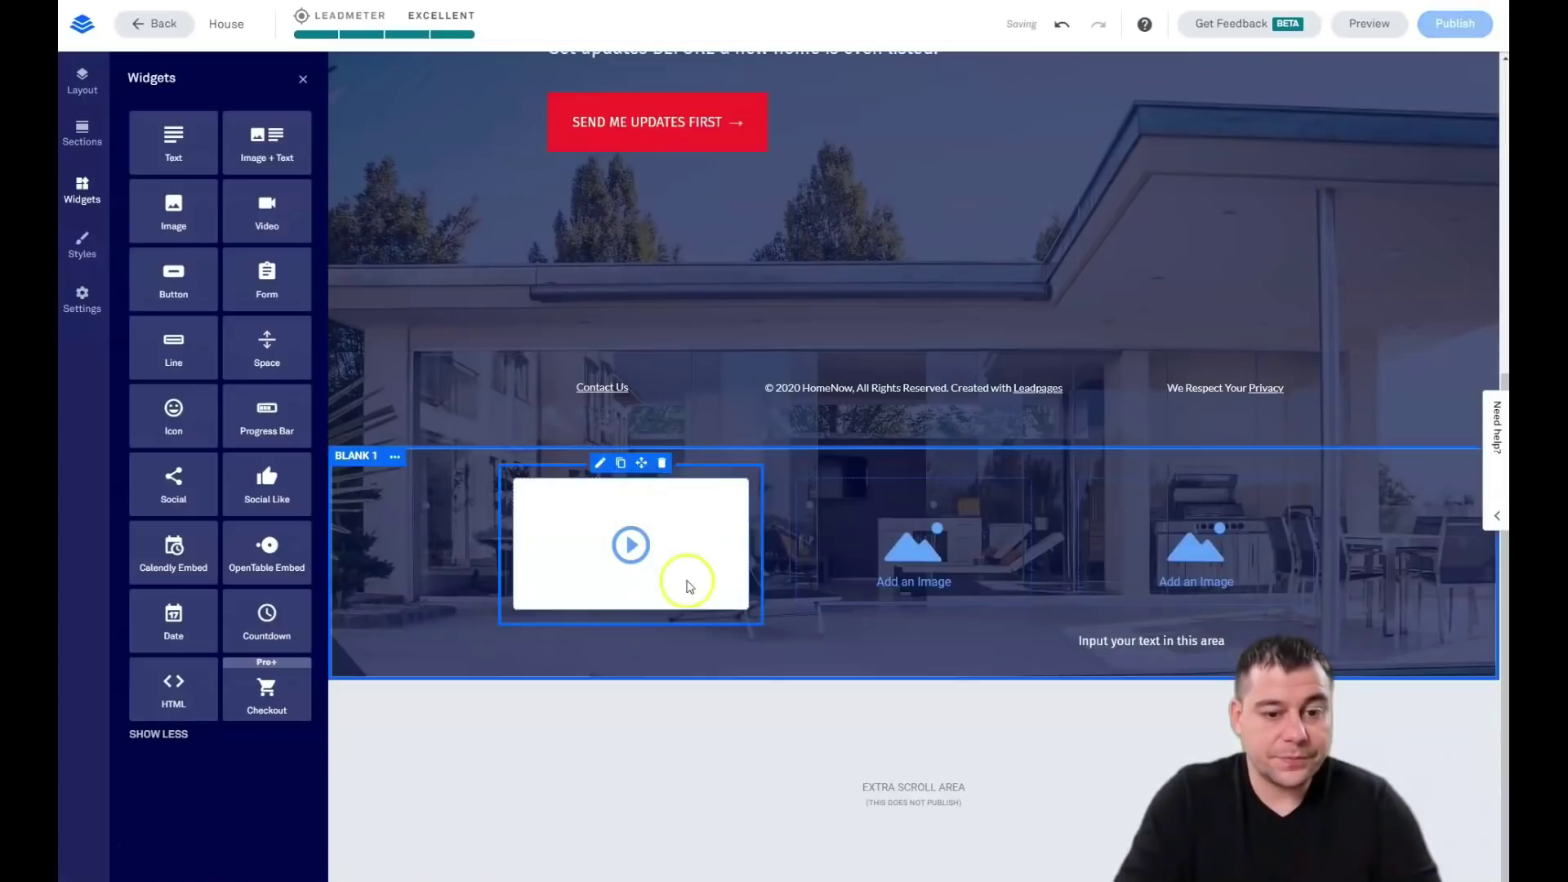
Step: Reorder the page layout by moving the Footer section below the Blank 1 section
left_click(80, 85)
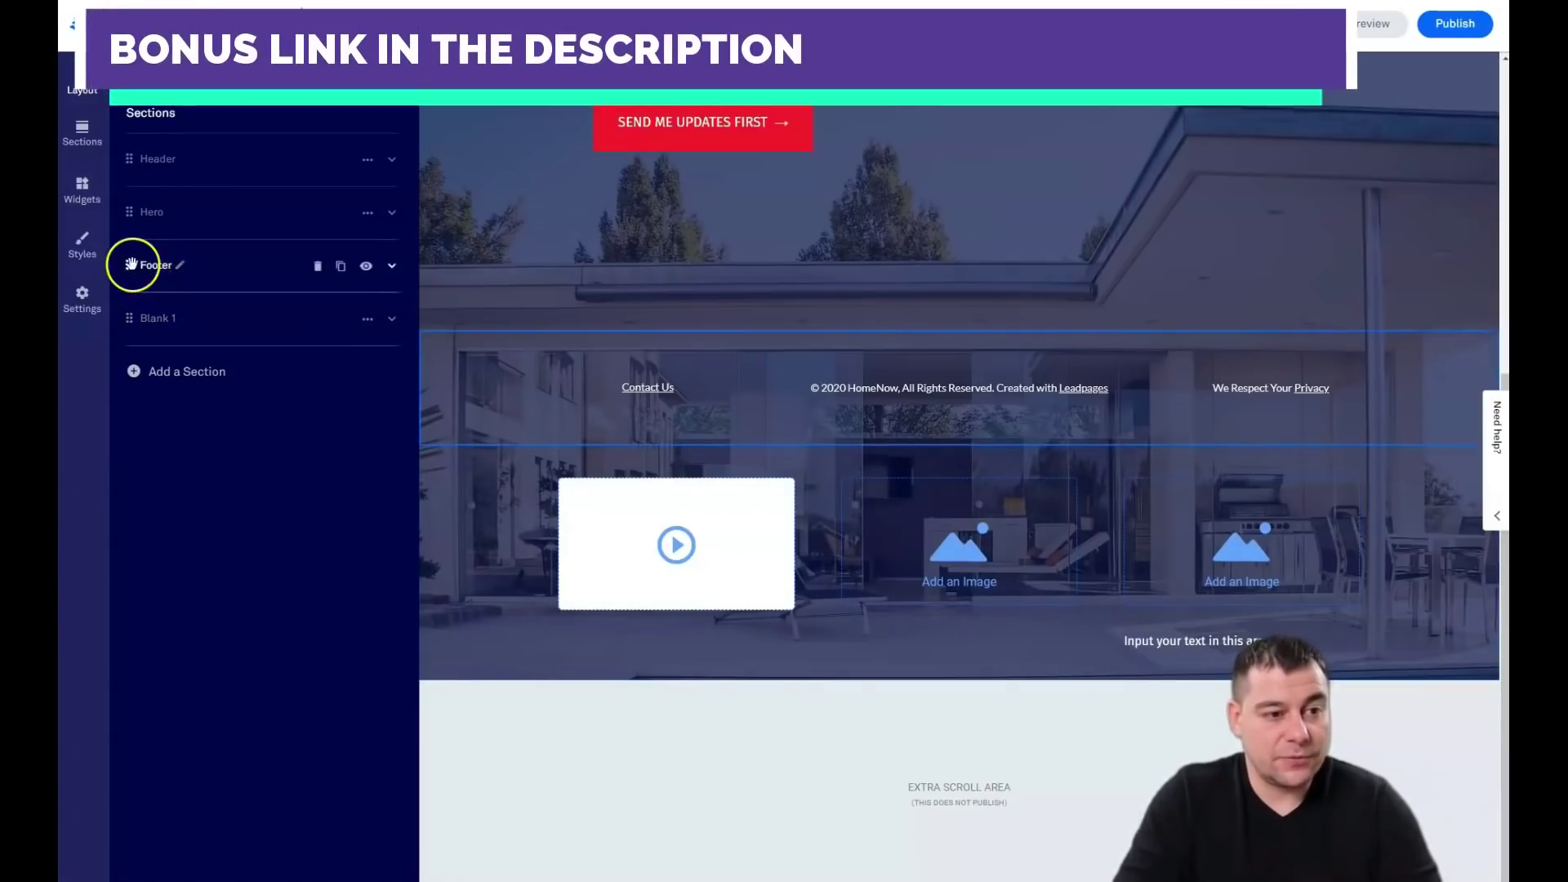
left_click_drag(130, 266, 126, 336)
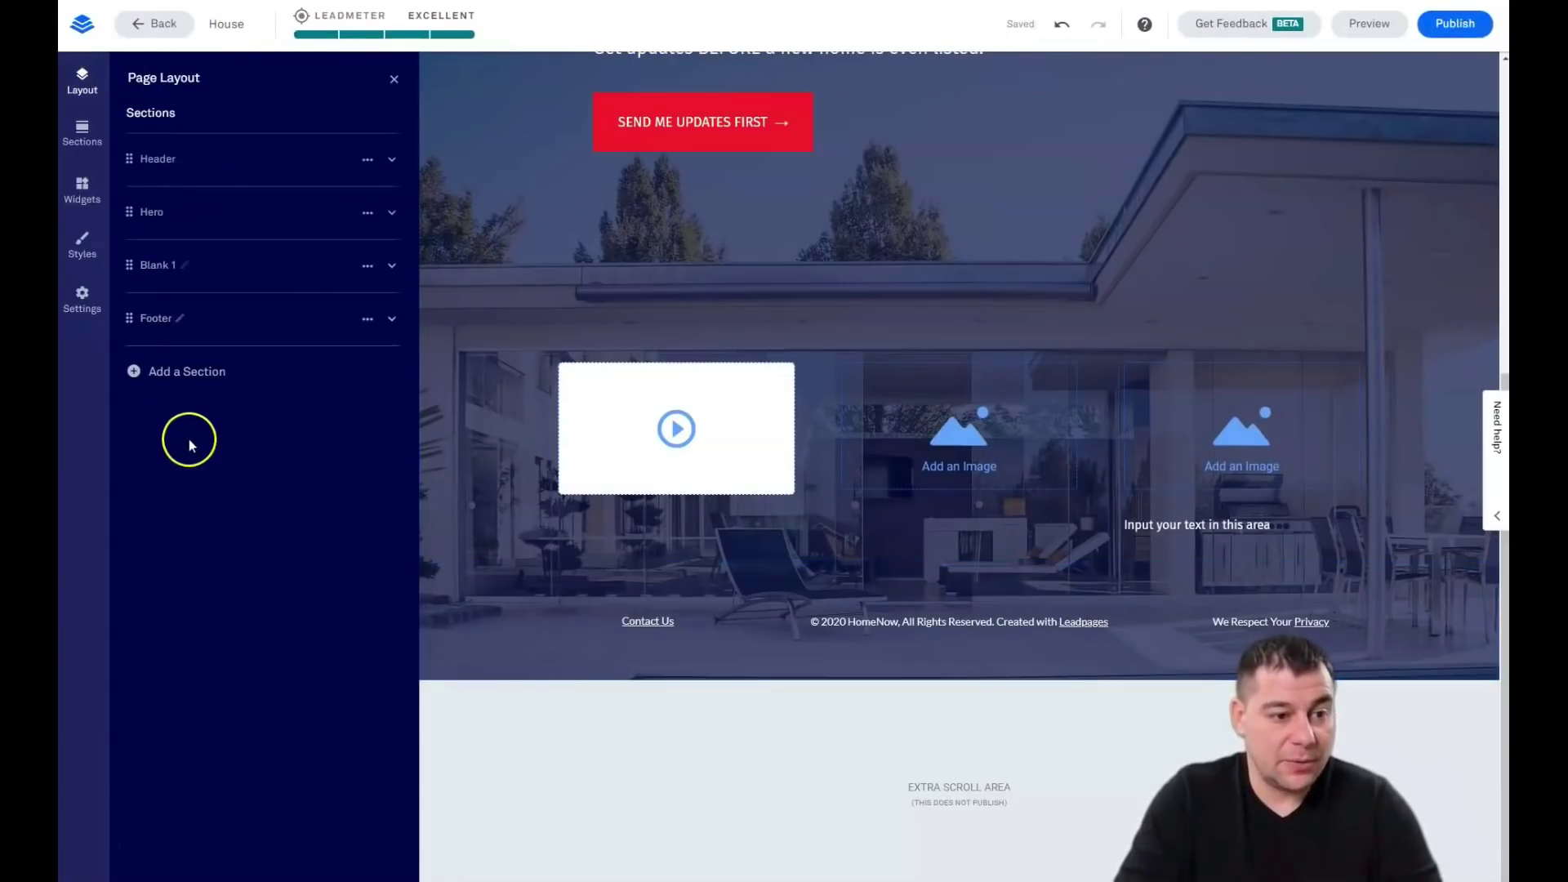
Step: Set the page's headline font to Alegreya Sans and its text font to Archivo Narrow
left_click(82, 245)
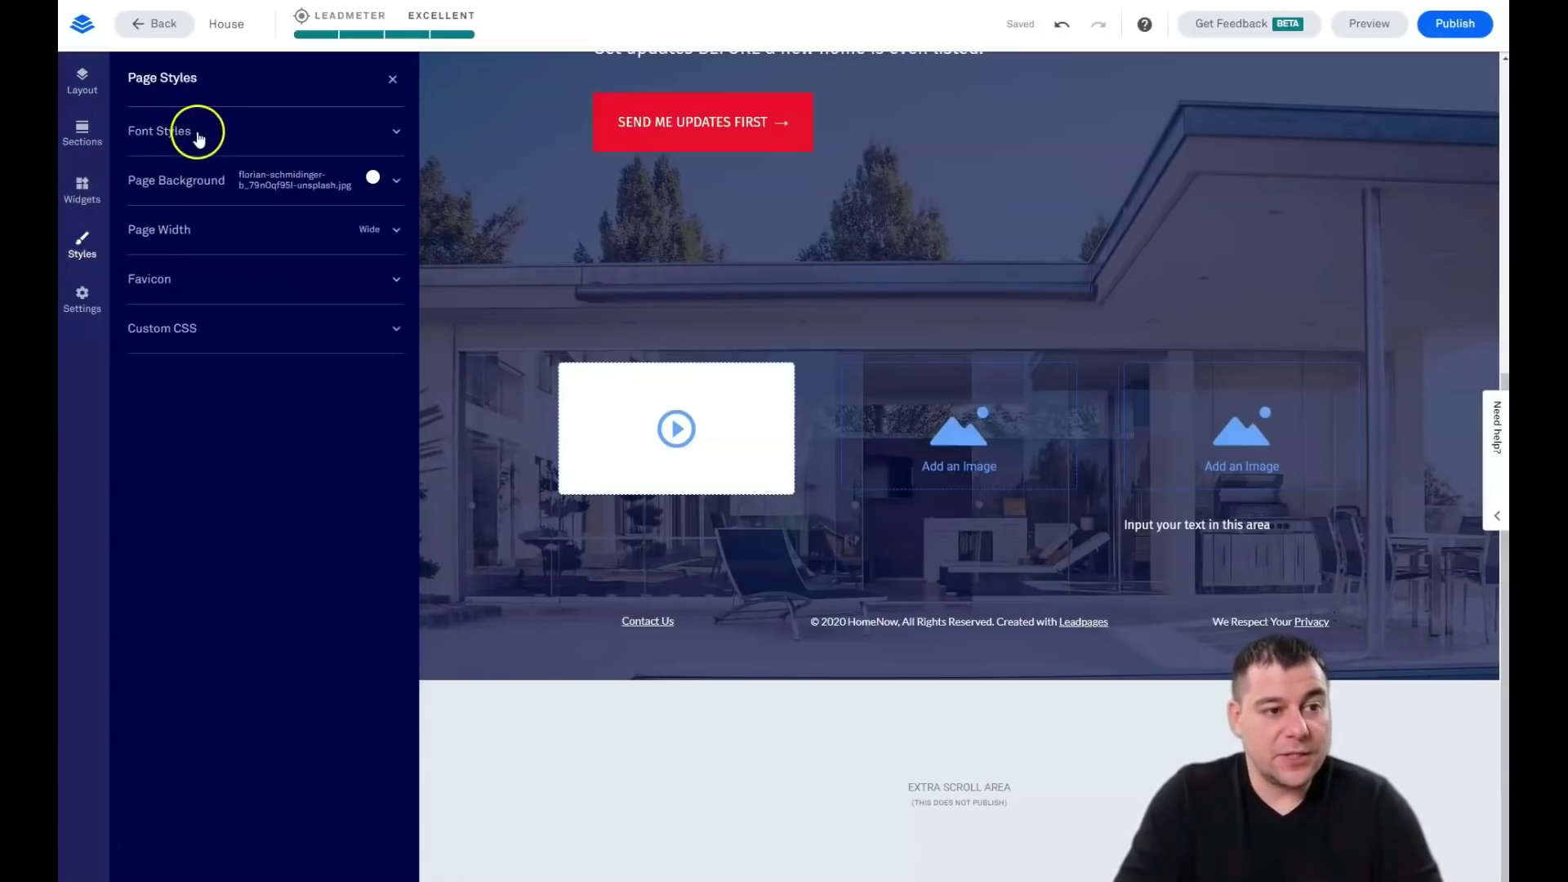
left_click(243, 133)
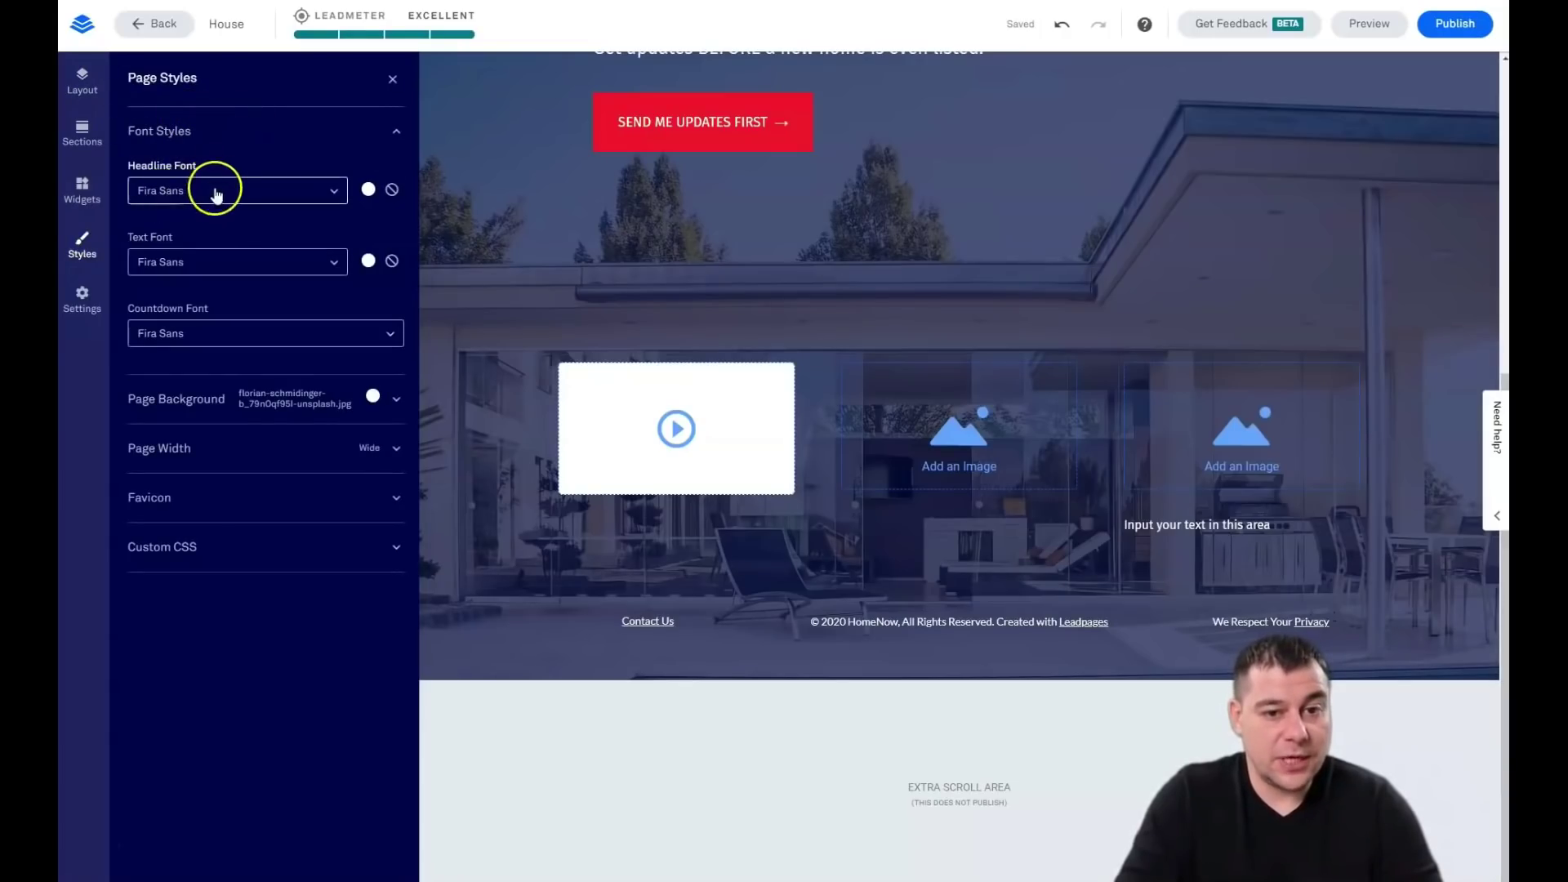
scroll(644, 296, "up", 5)
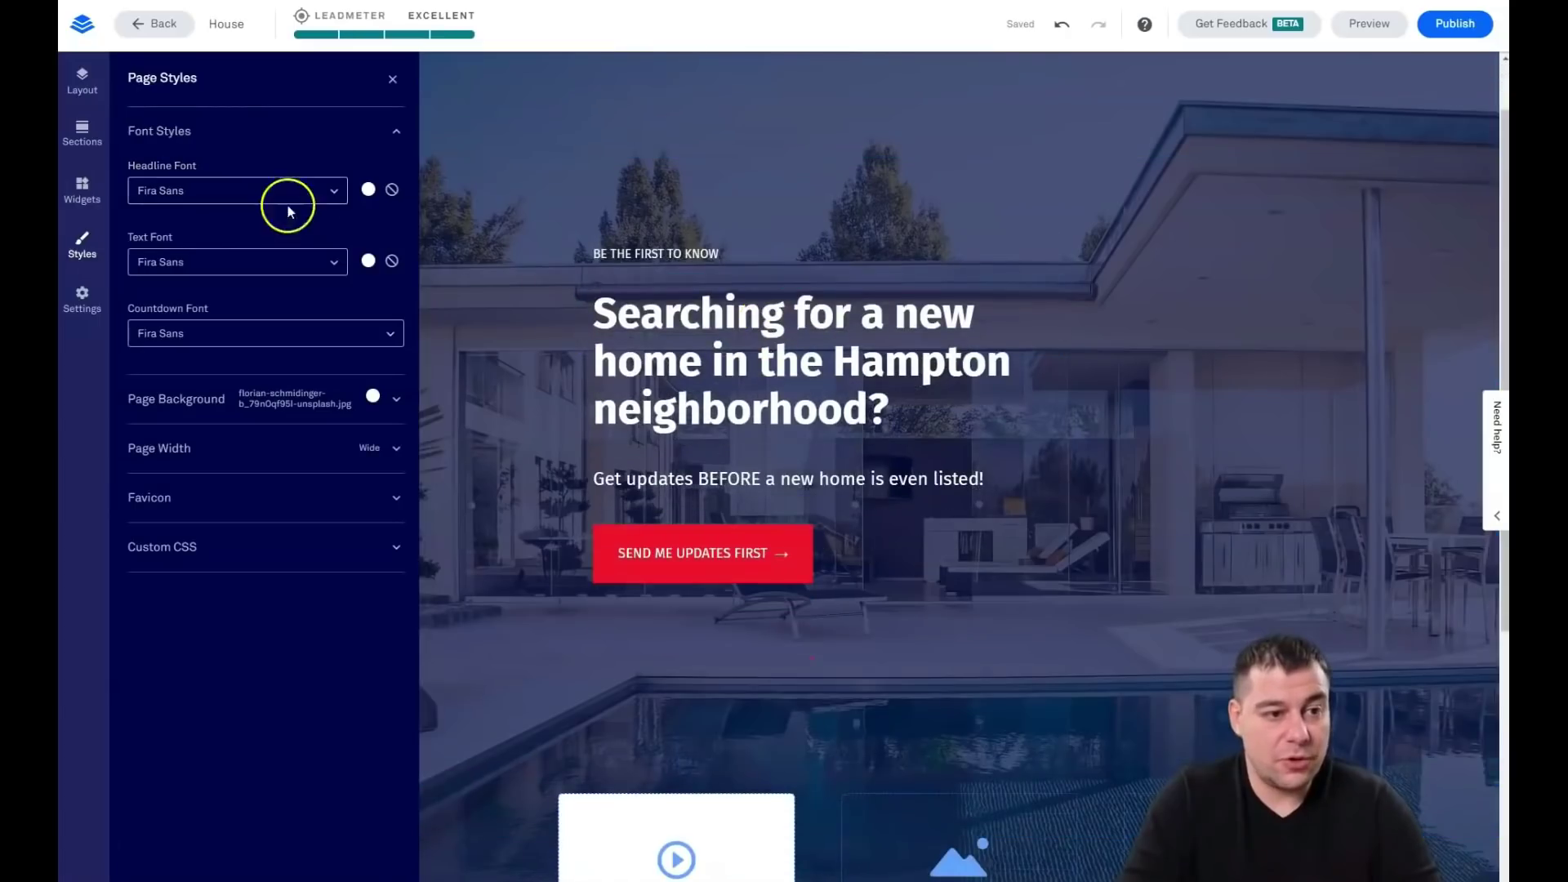
double_click(643, 323)
left_click(503, 237)
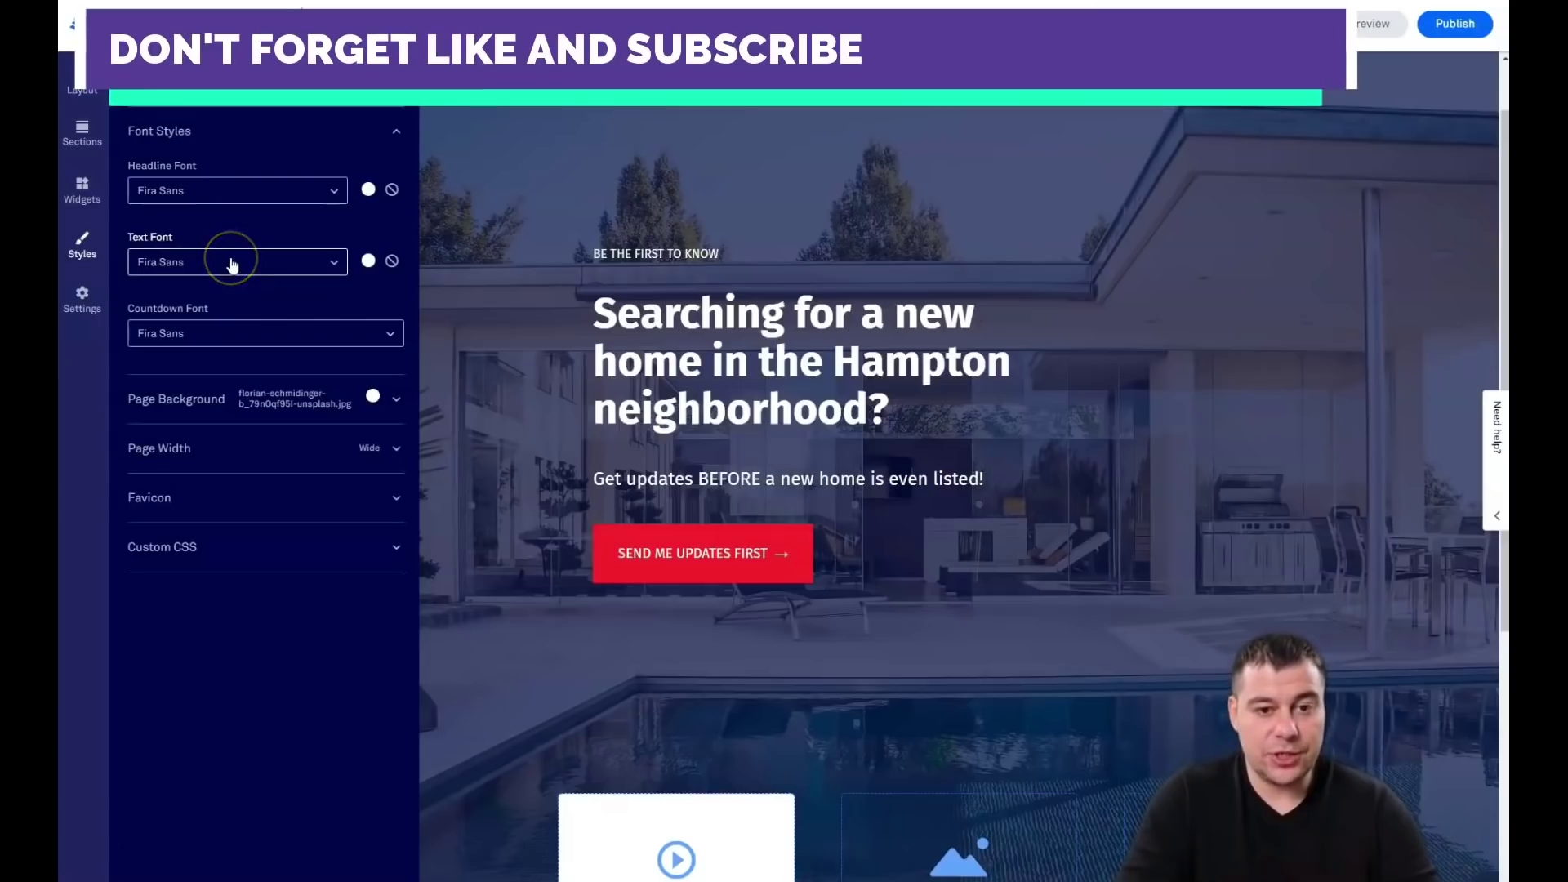
left_click(334, 193)
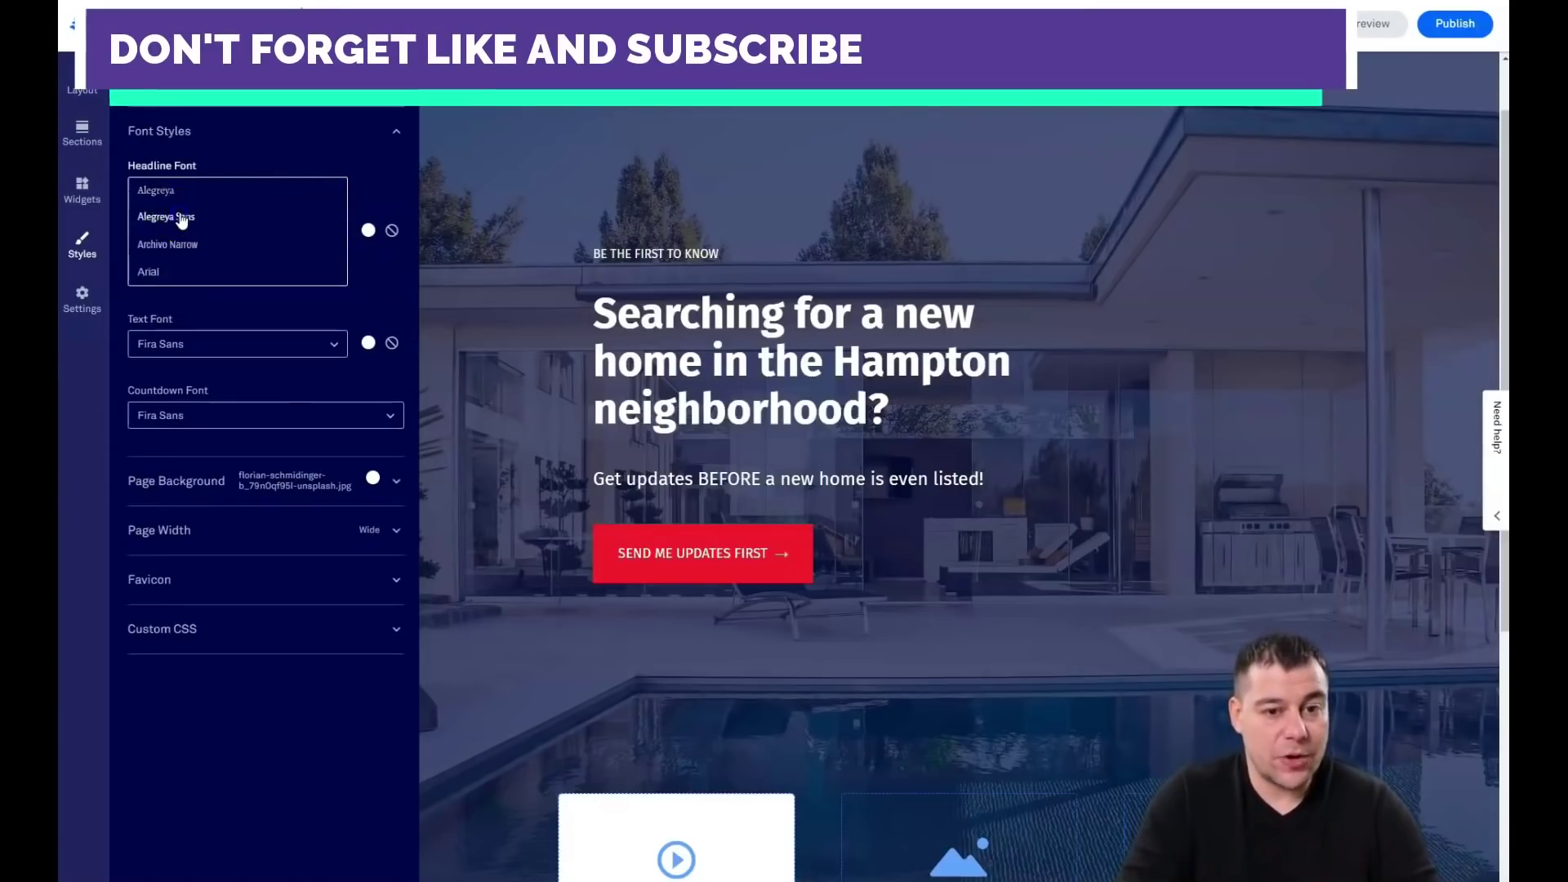
left_click(181, 217)
left_click(314, 198)
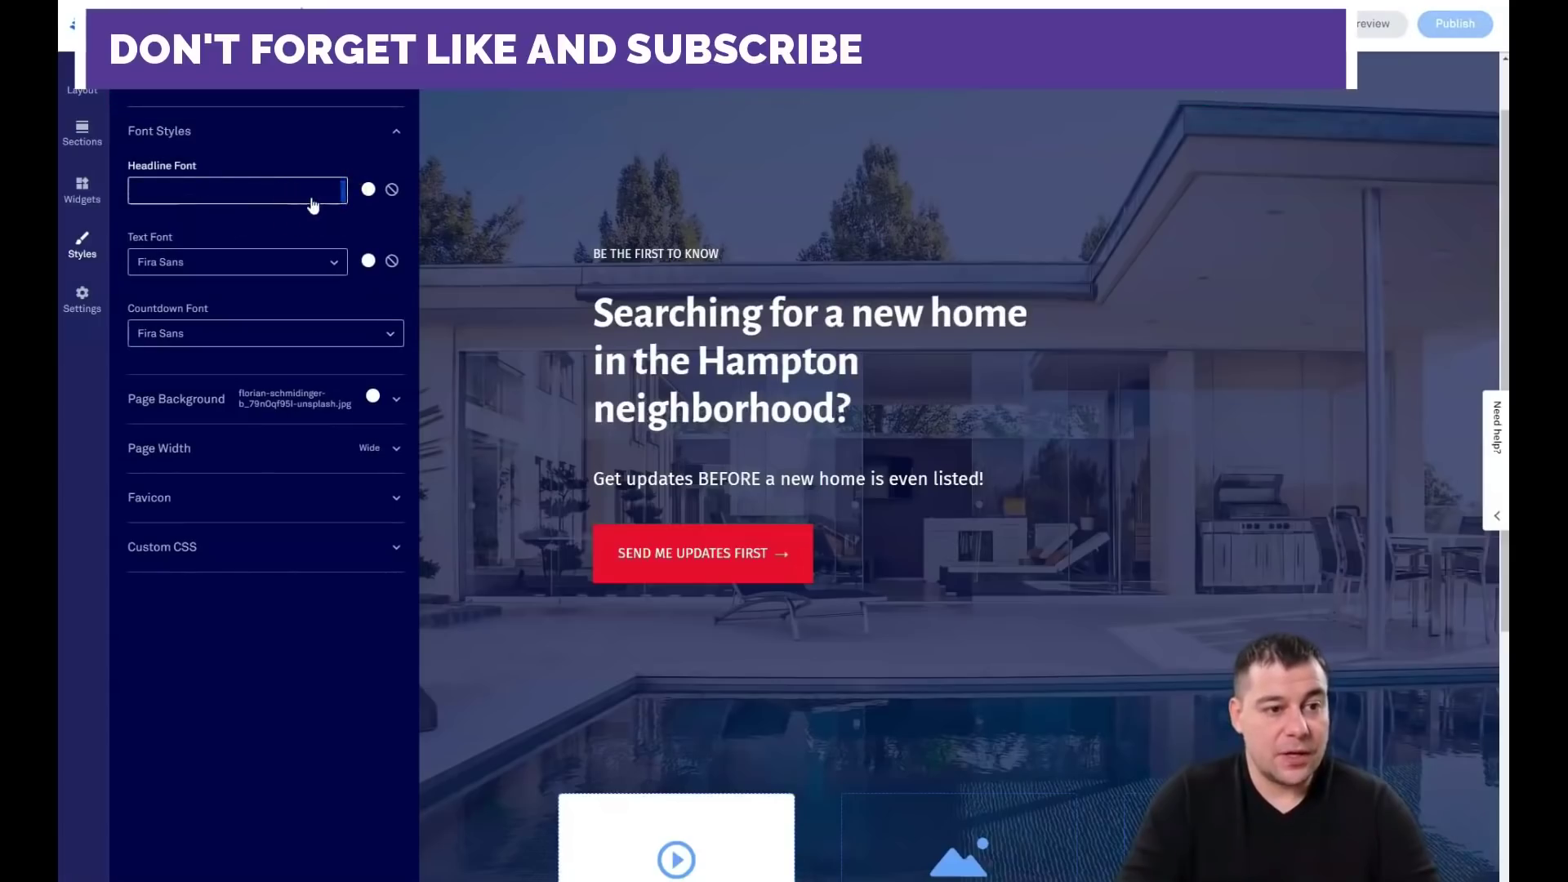
left_click(321, 262)
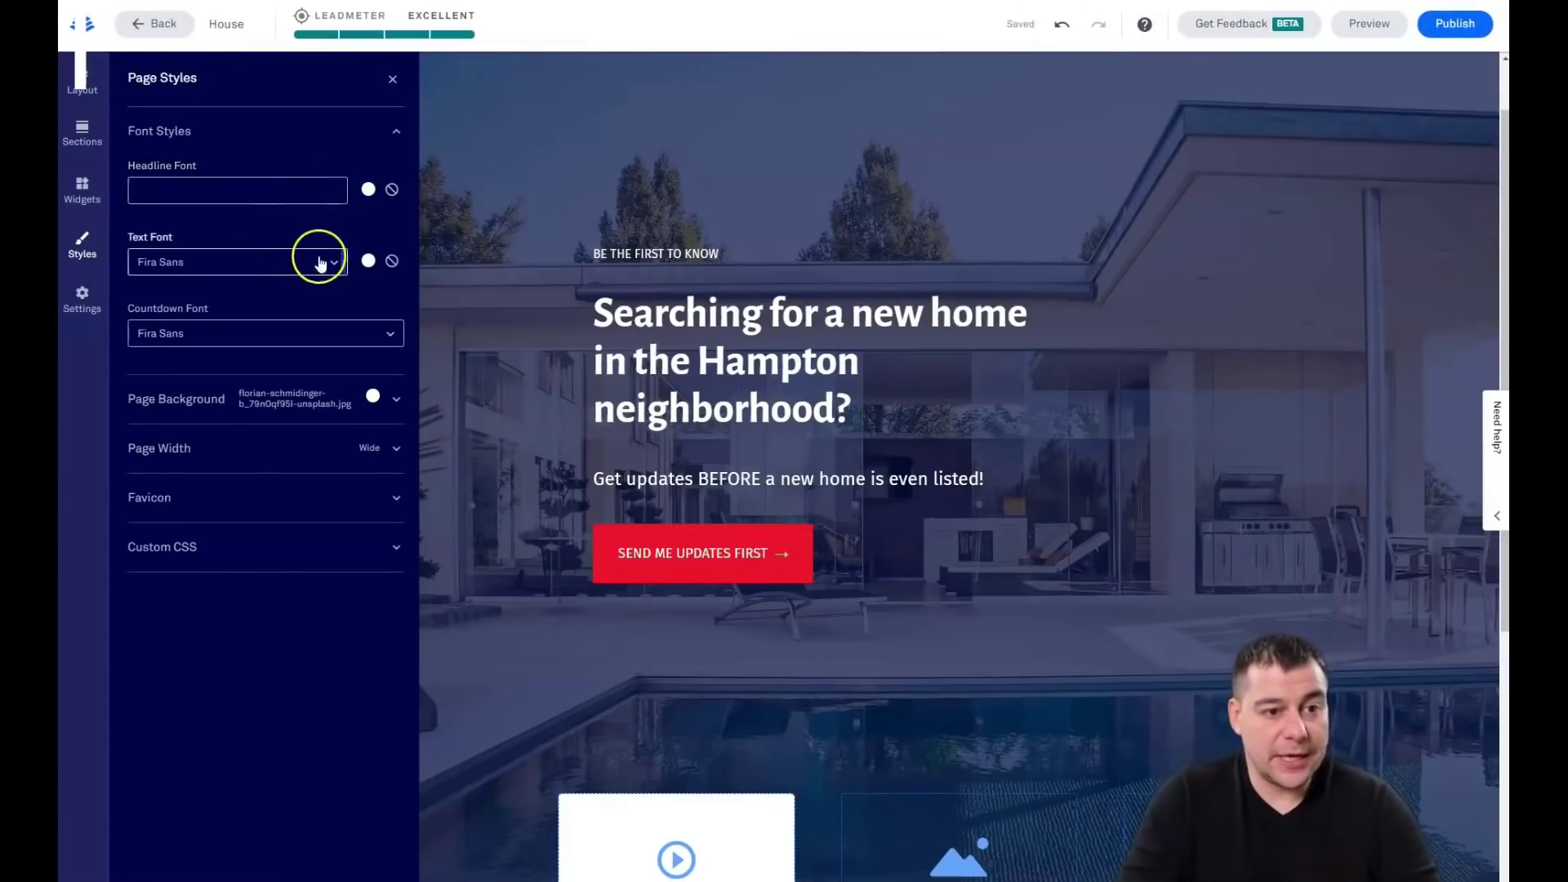
left_click(333, 265)
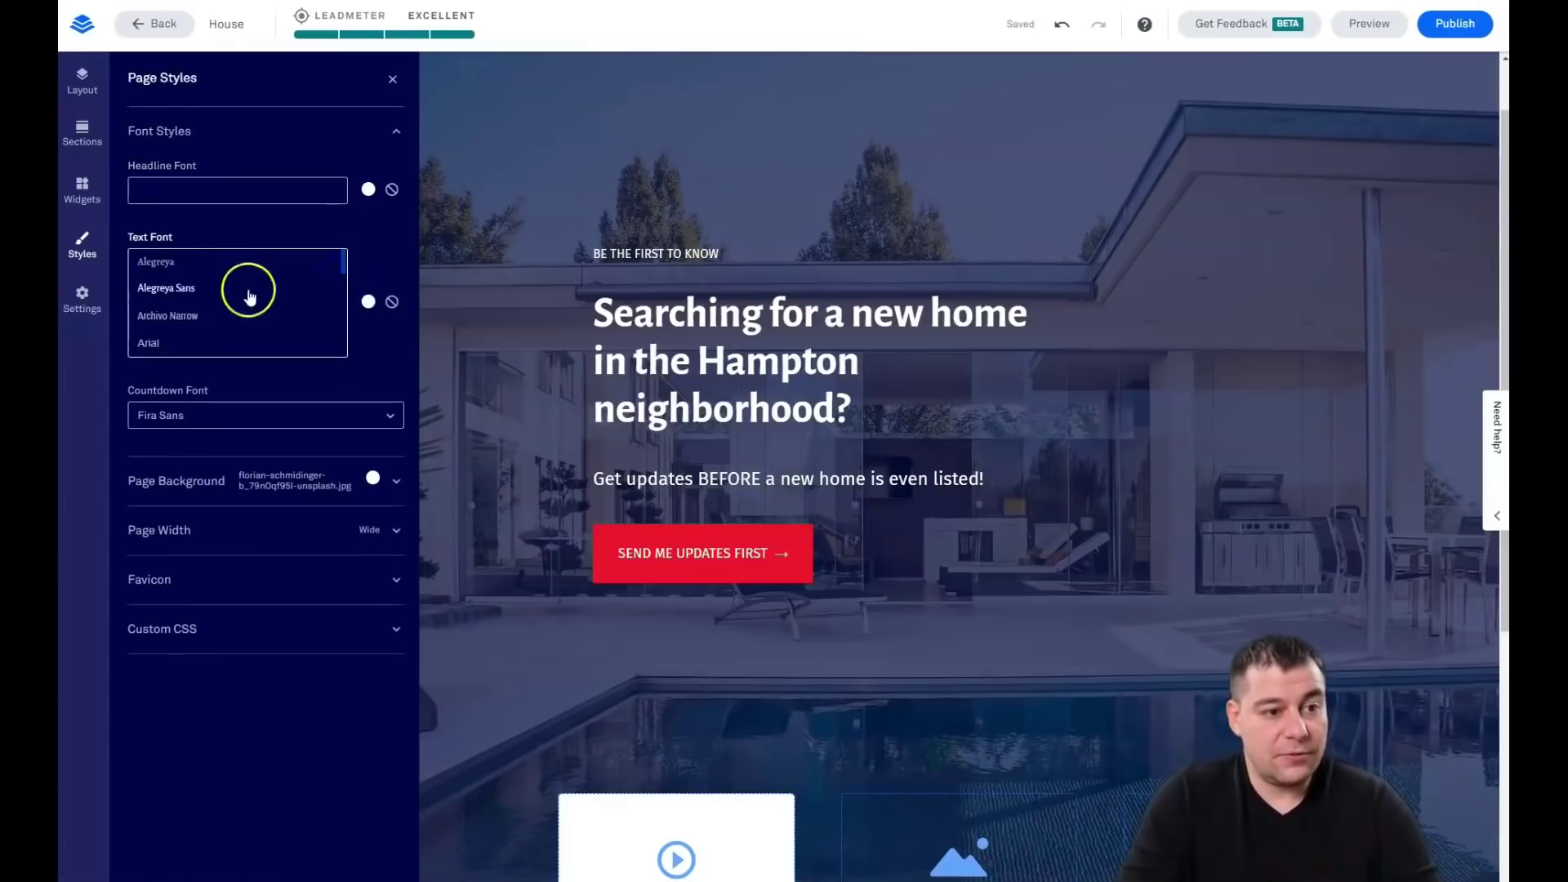
left_click(171, 319)
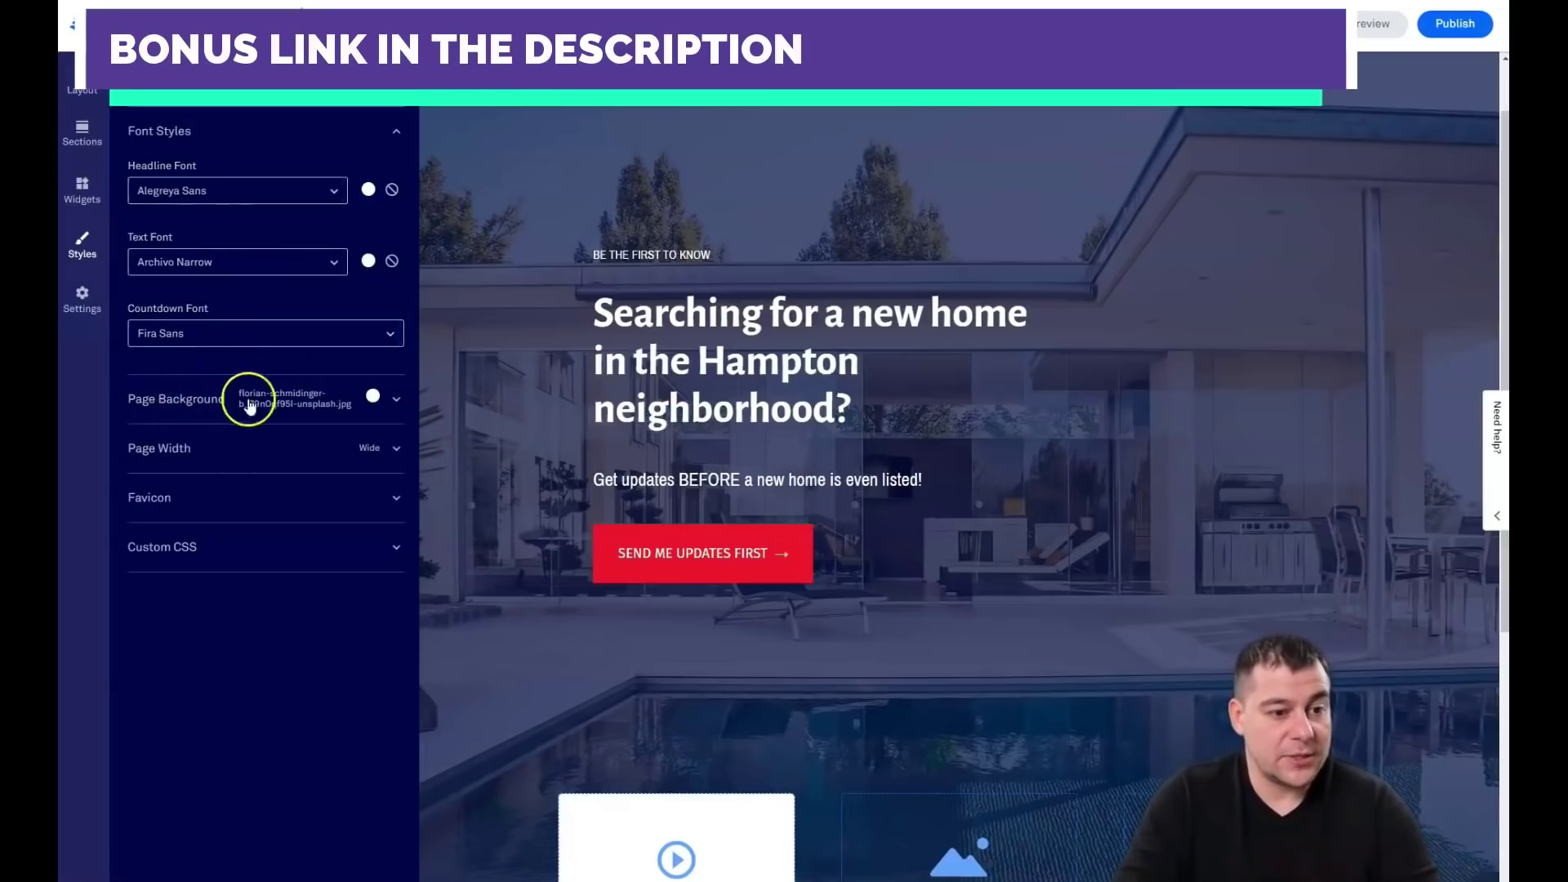
Step: Close the page styles and review the whole page from the header to the footer with the new fonts
left_click(561, 456)
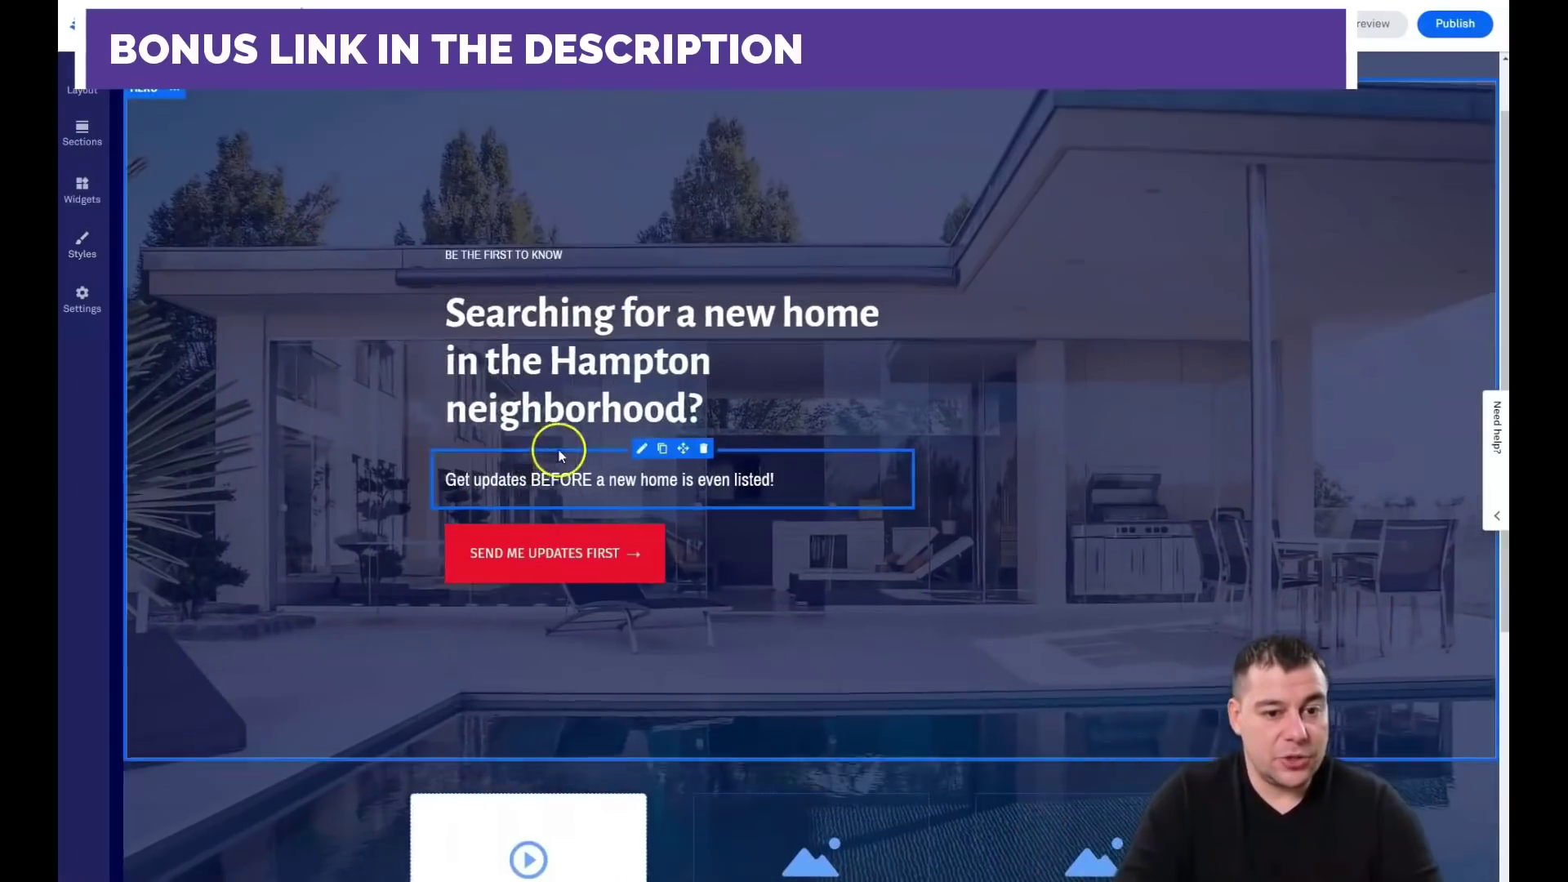
scroll(406, 473, "down", 5)
scroll(392, 522, "up", 4)
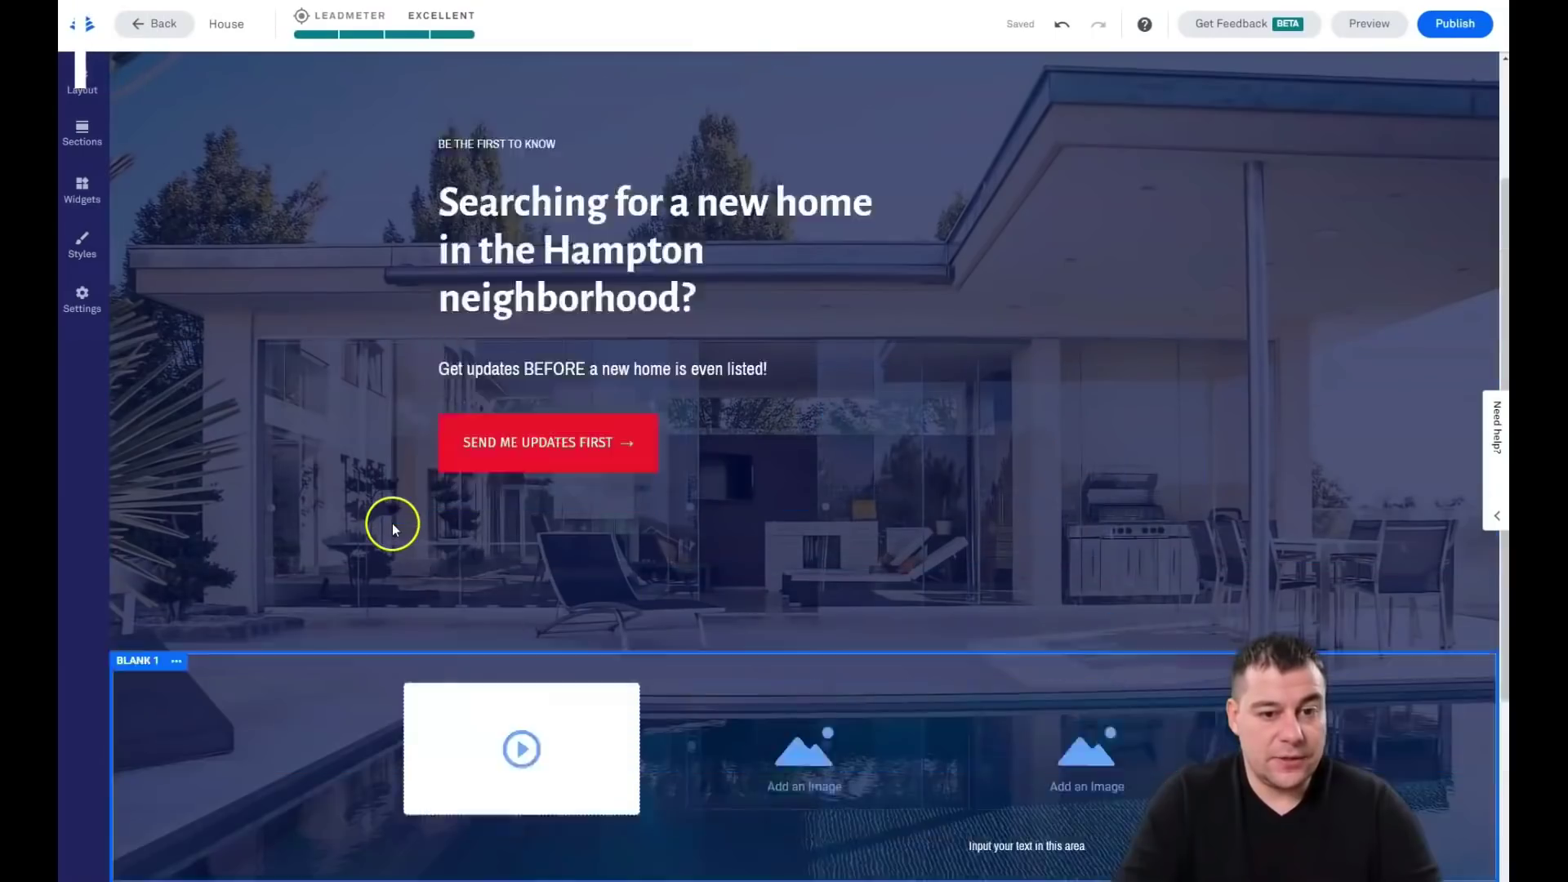
scroll(392, 529, "up", 2)
scroll(395, 524, "down", 5)
scroll(395, 524, "up", 5)
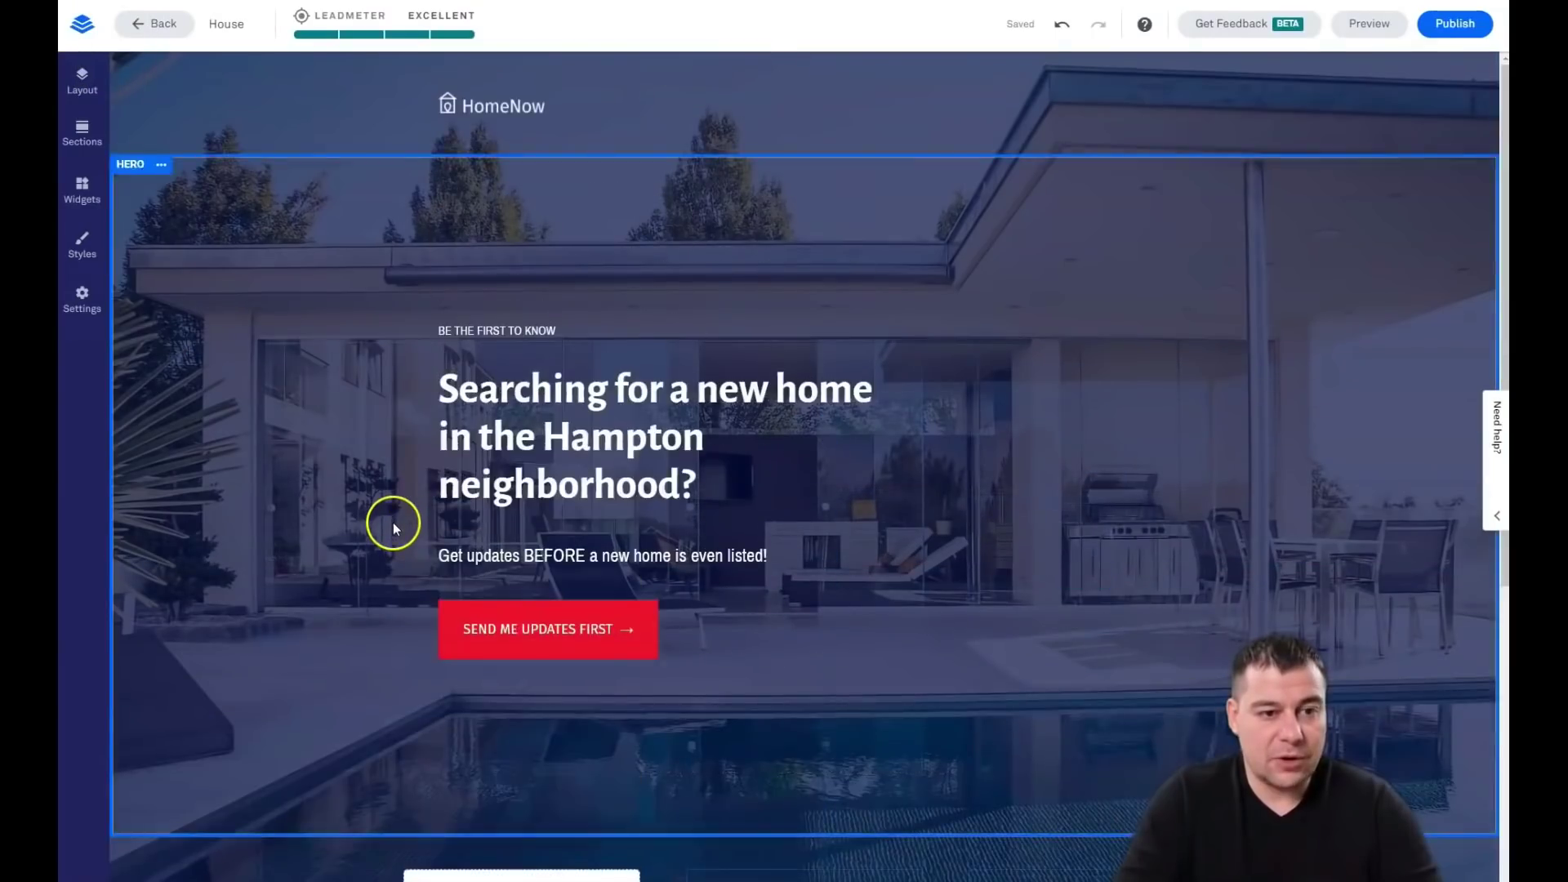
scroll(394, 522, "down", 5)
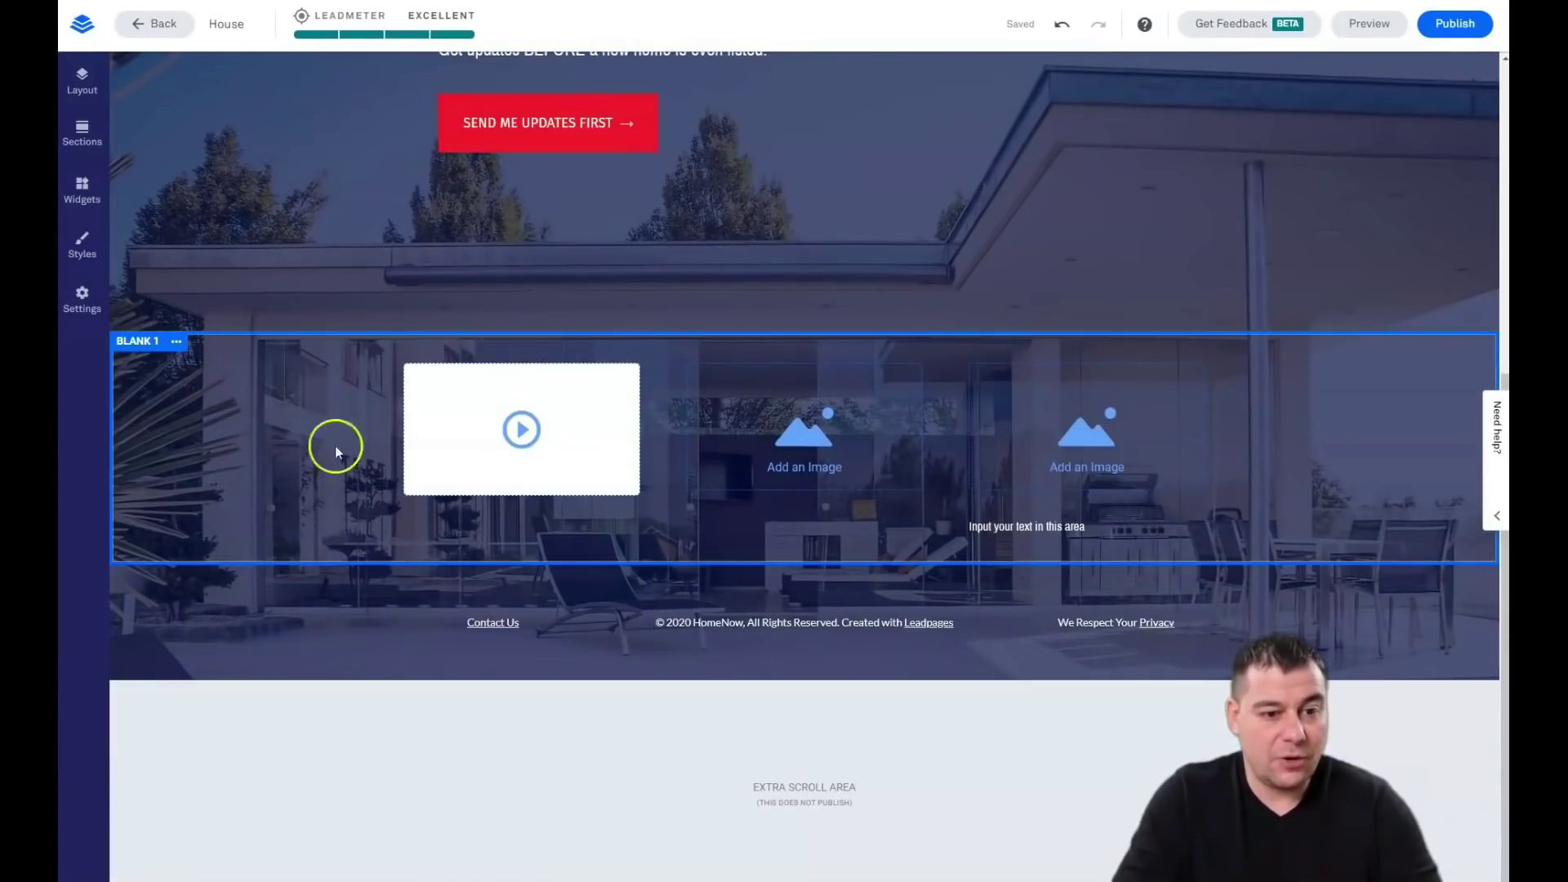
Step: Set the minimum height of the Blank 1 section to 75% in its section settings
left_click(177, 343)
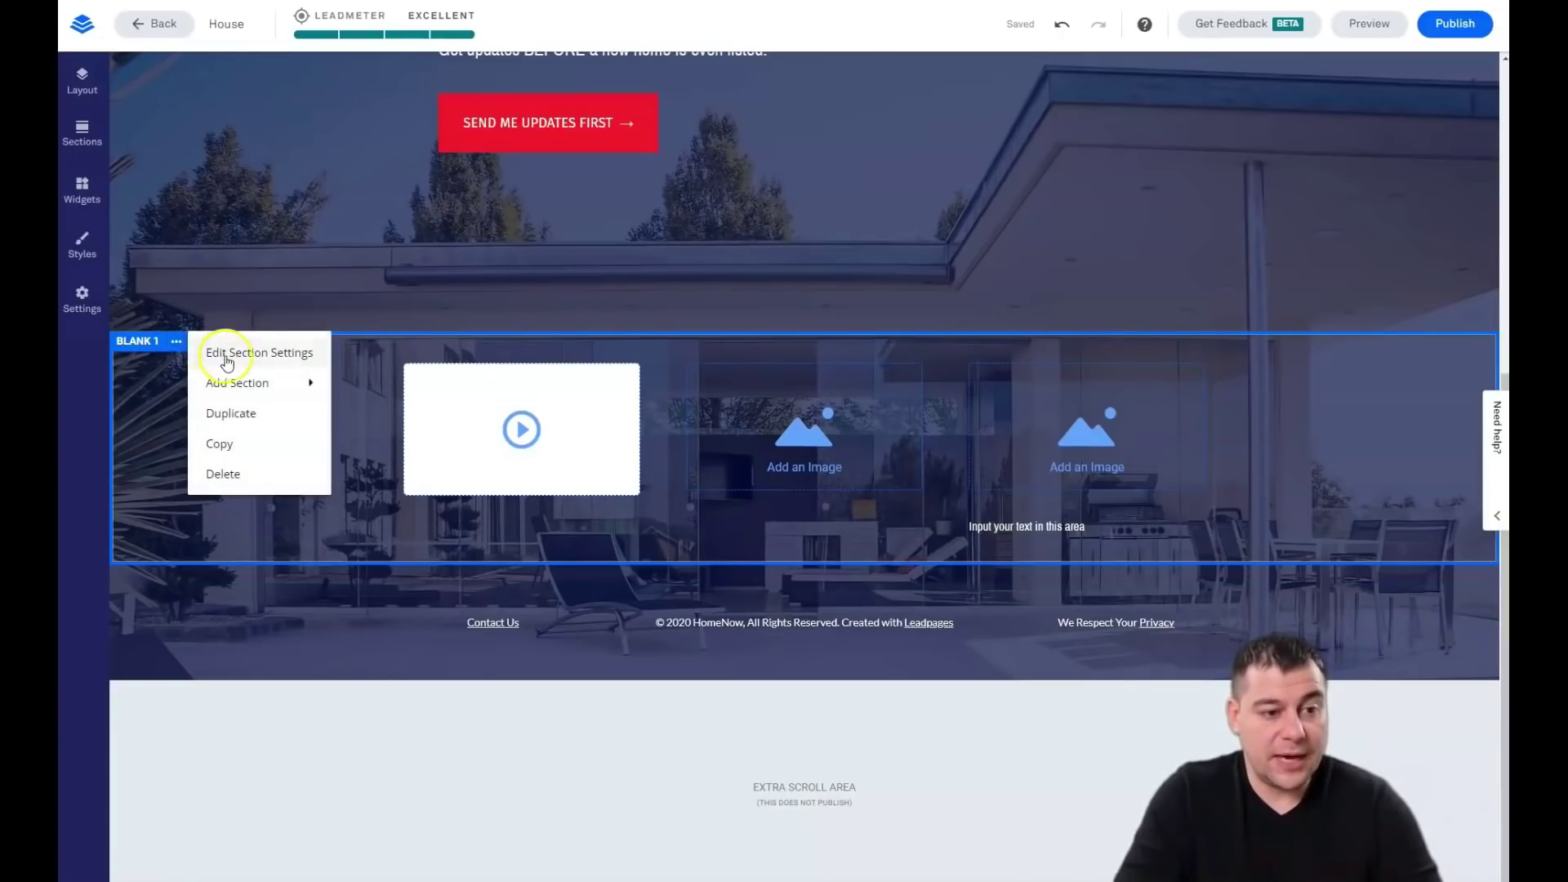
mouse_move(270, 394)
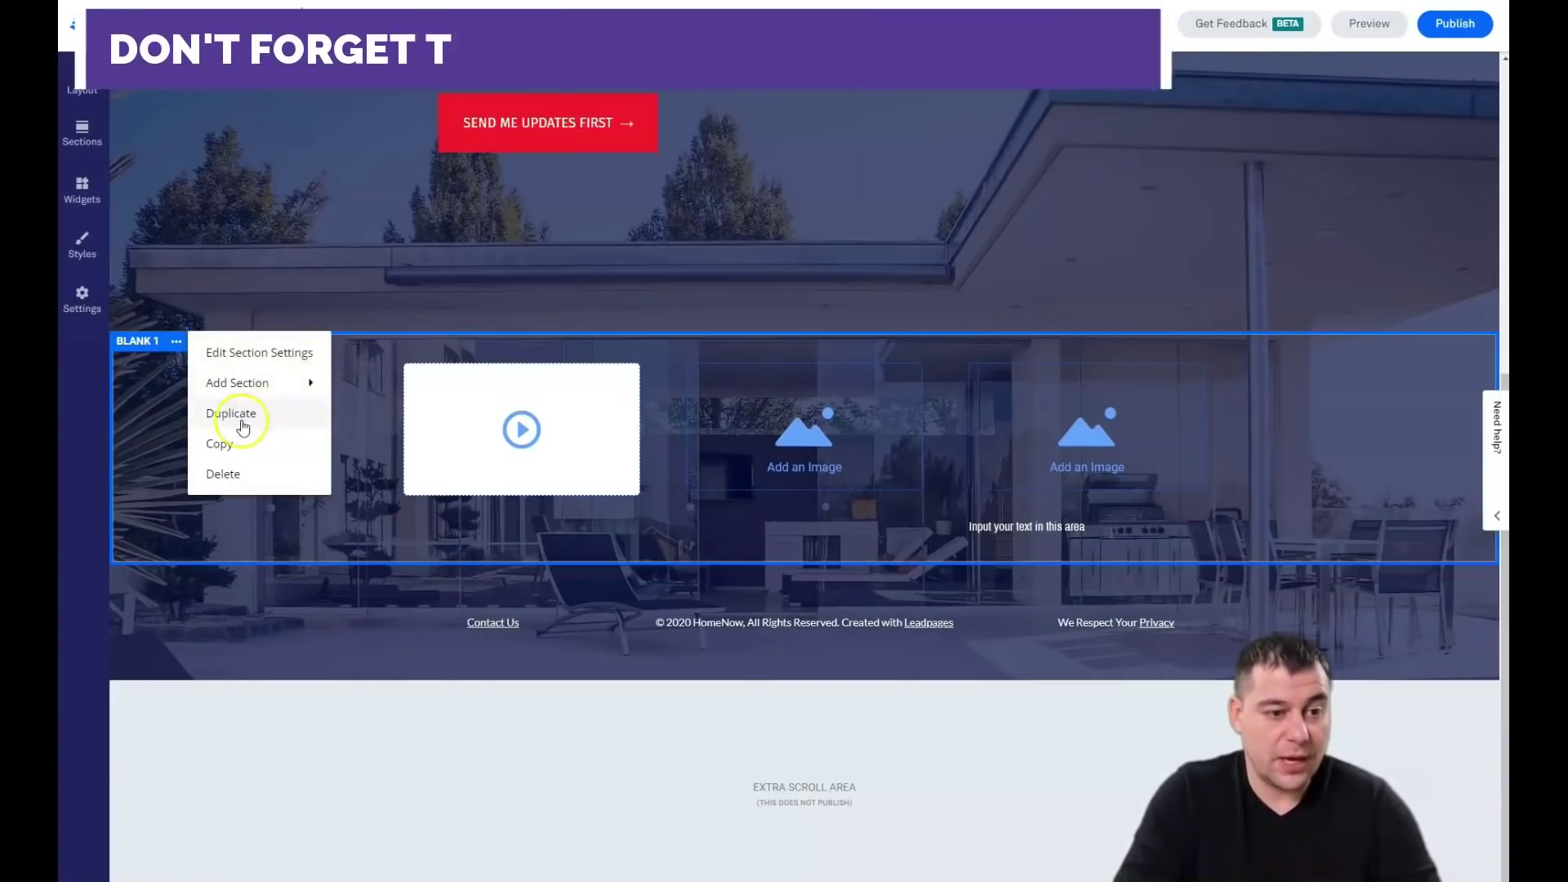
left_click(256, 357)
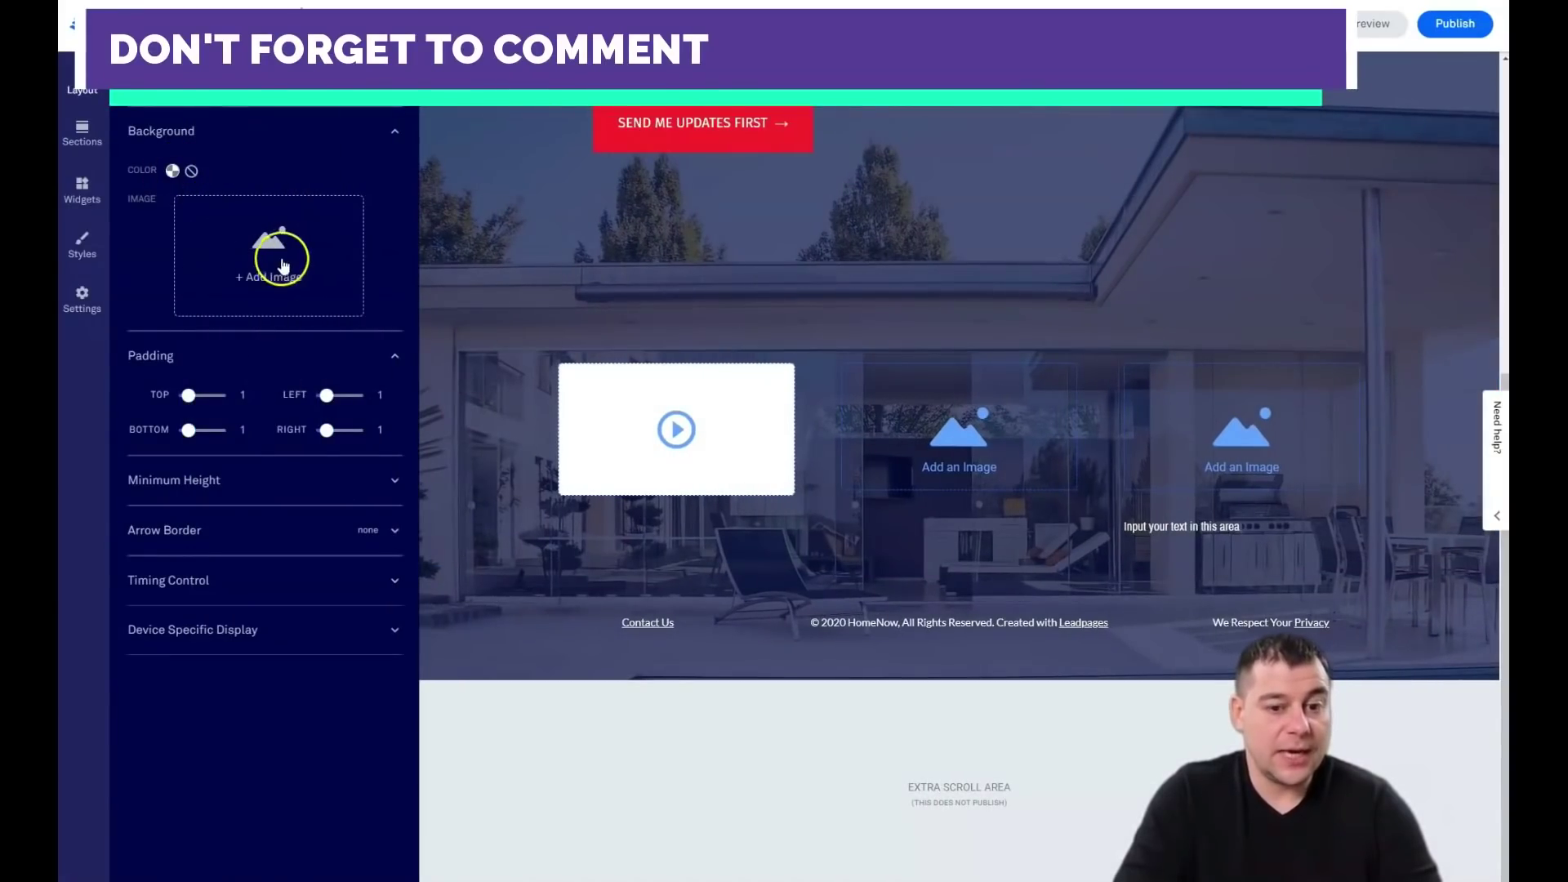
left_click(347, 482)
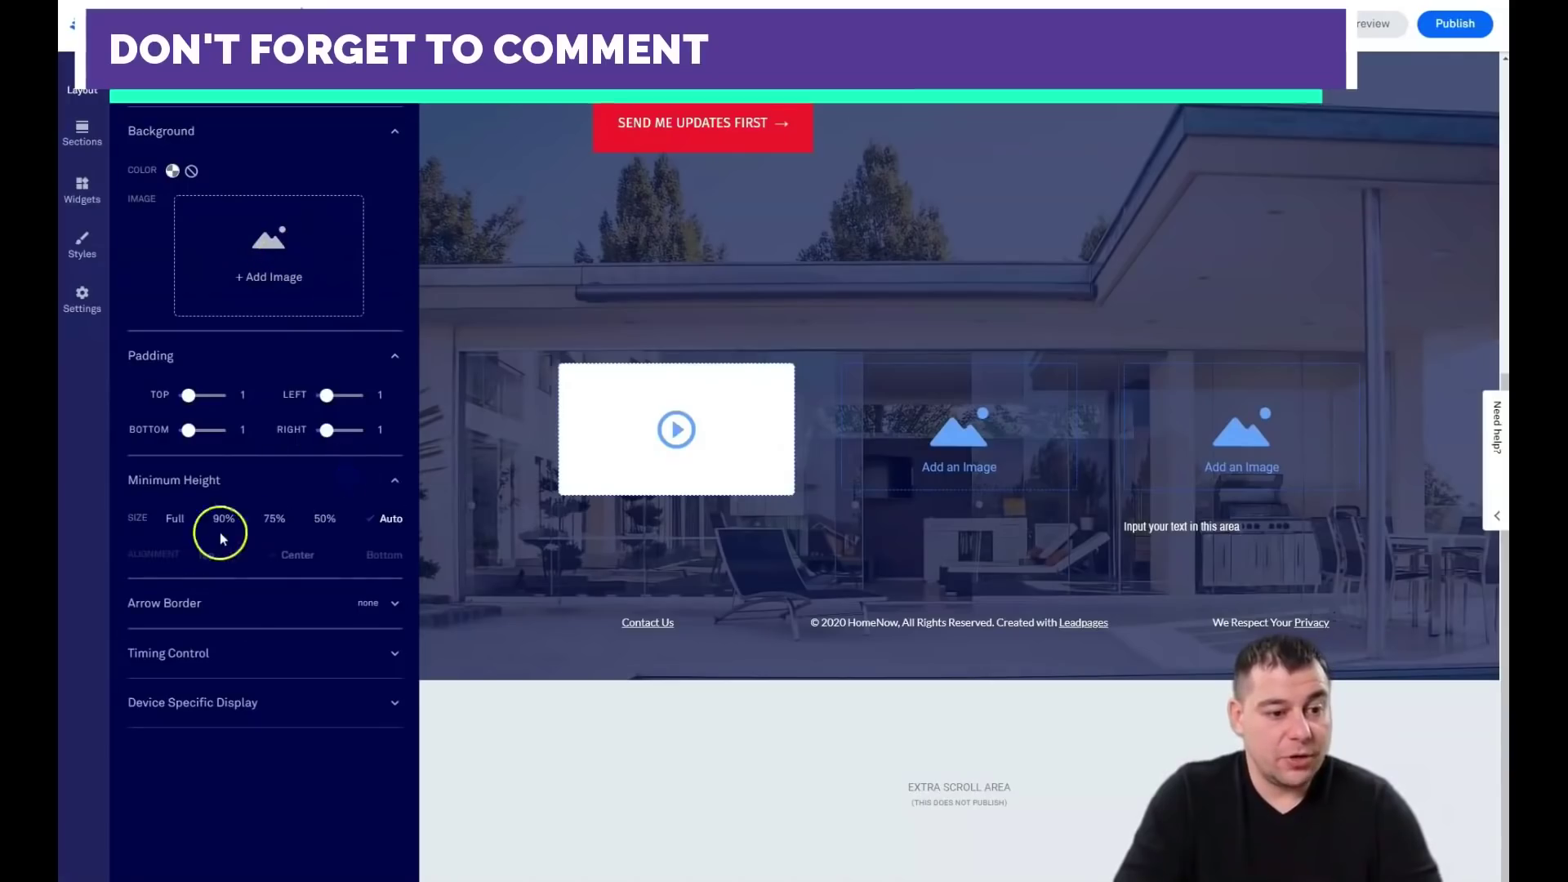
left_click(335, 518)
left_click(276, 523)
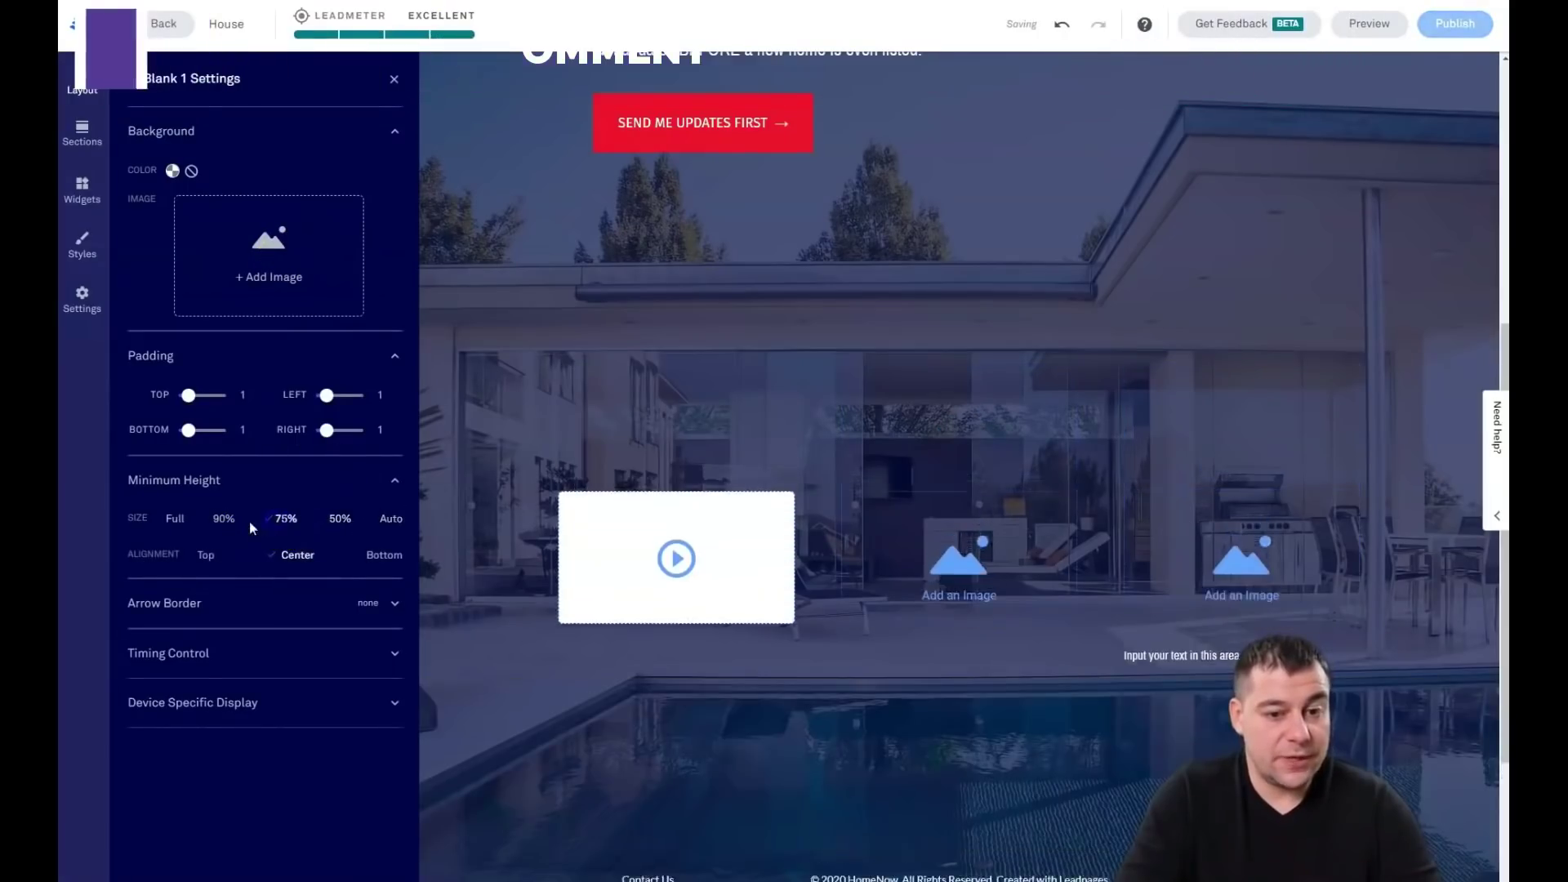
Step: Set the Blank 1 section's minimum height to Auto and its background color to the recent red
left_click(229, 521)
left_click(390, 519)
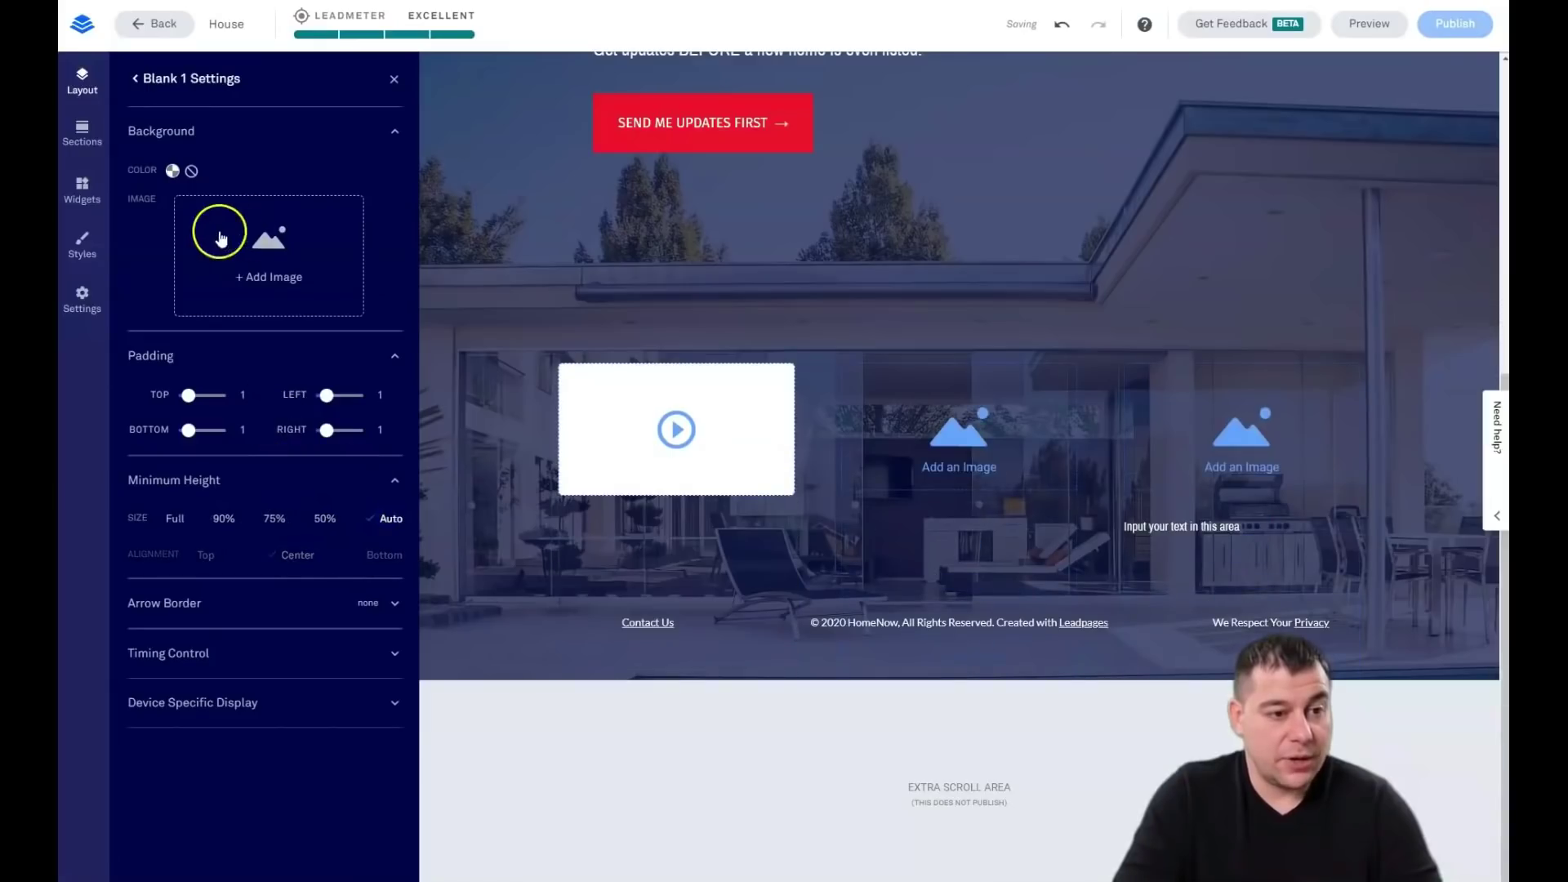
left_click(172, 171)
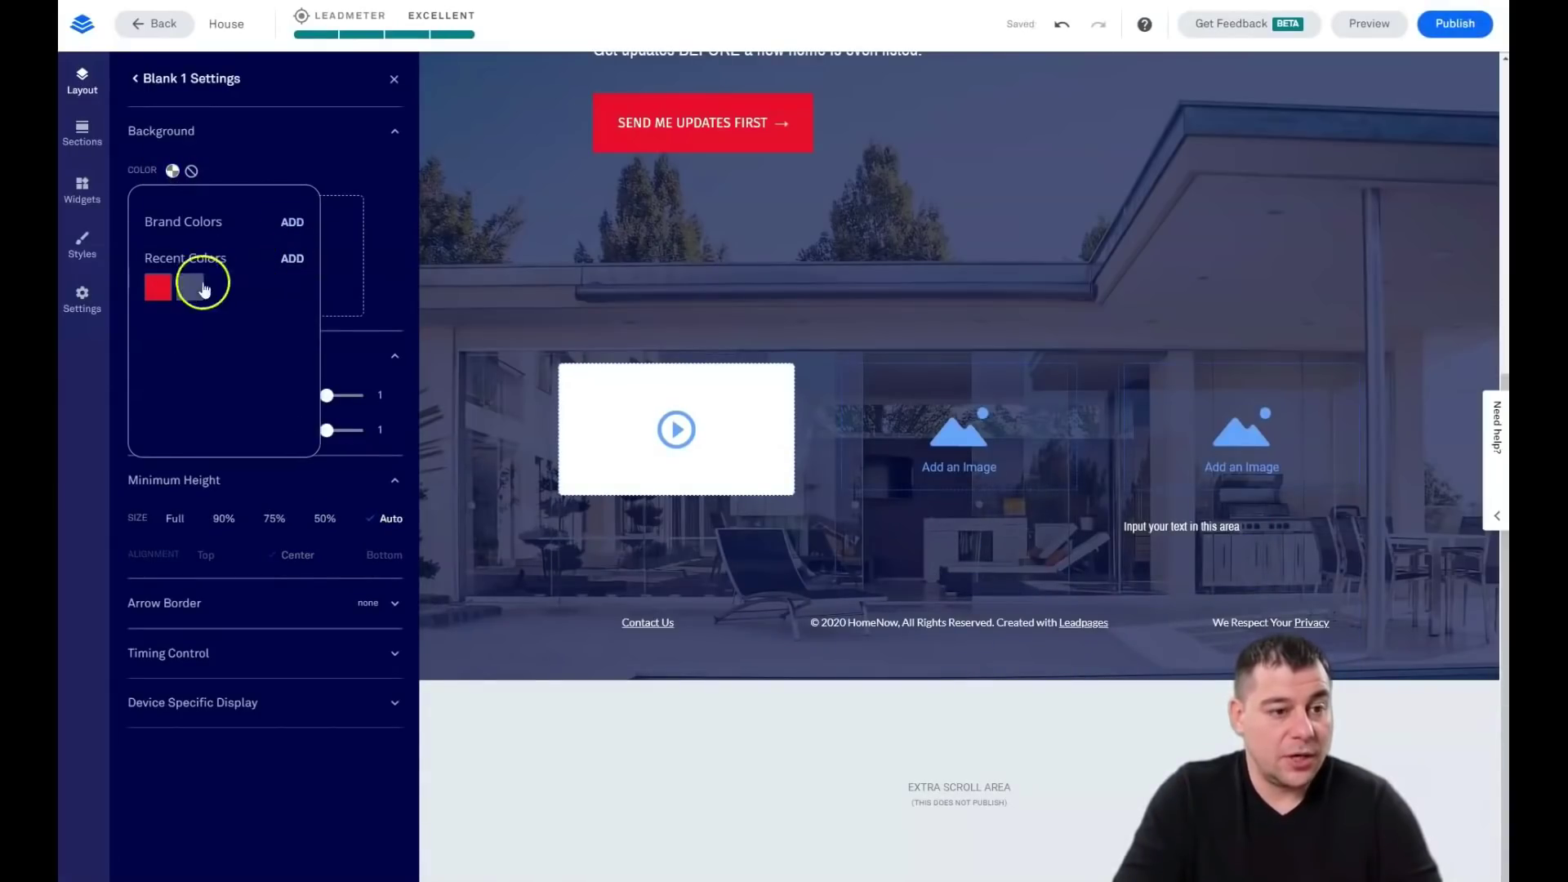
left_click(159, 288)
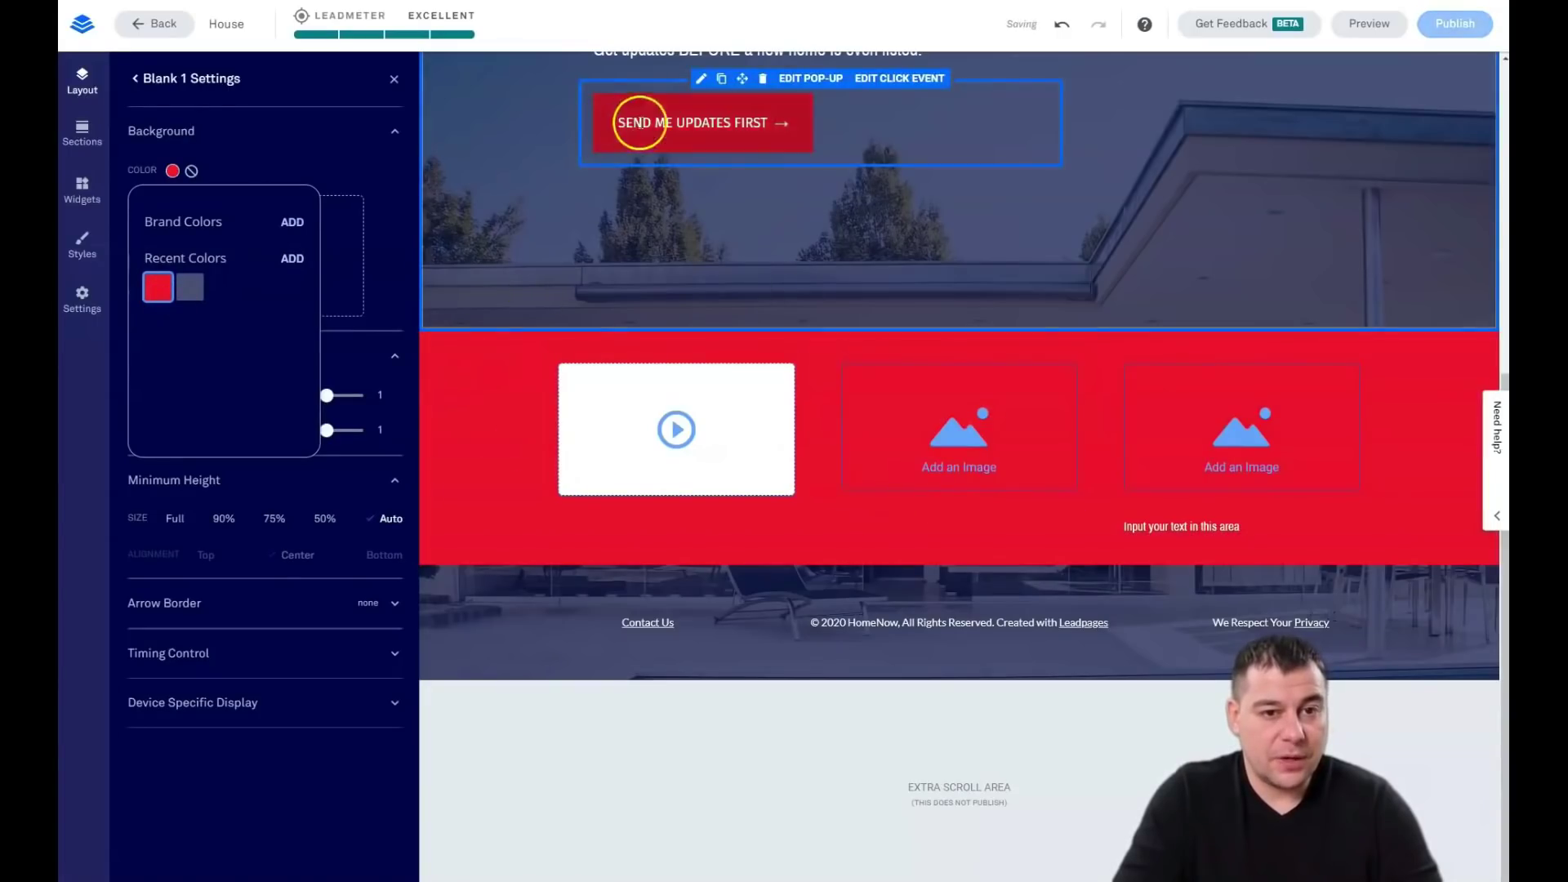
left_click(396, 243)
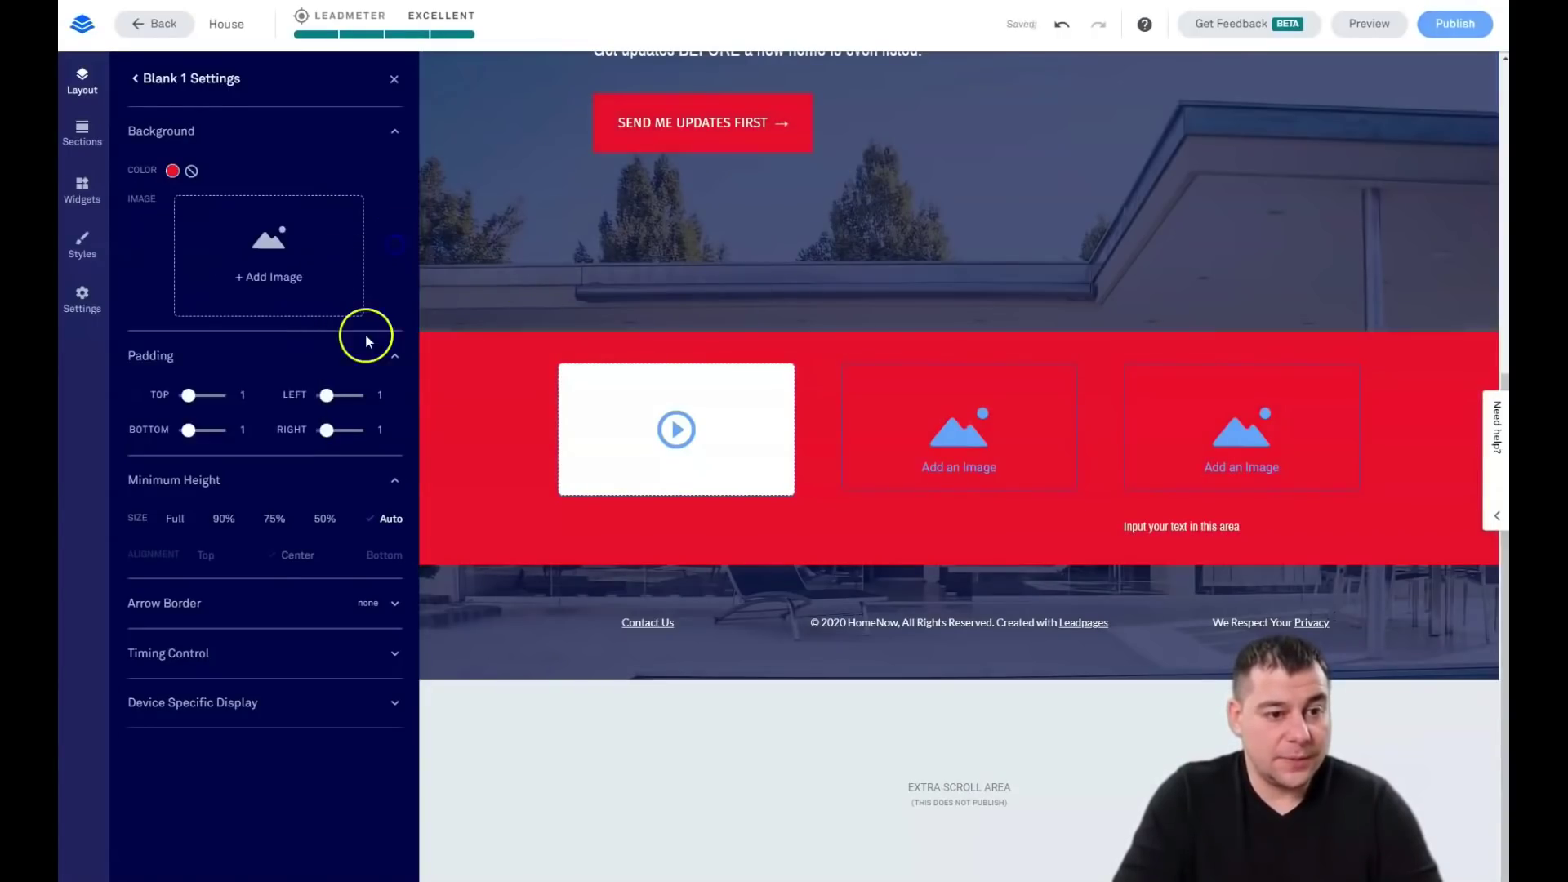
scroll(482, 392, "up", 2)
scroll(462, 395, "down", 1)
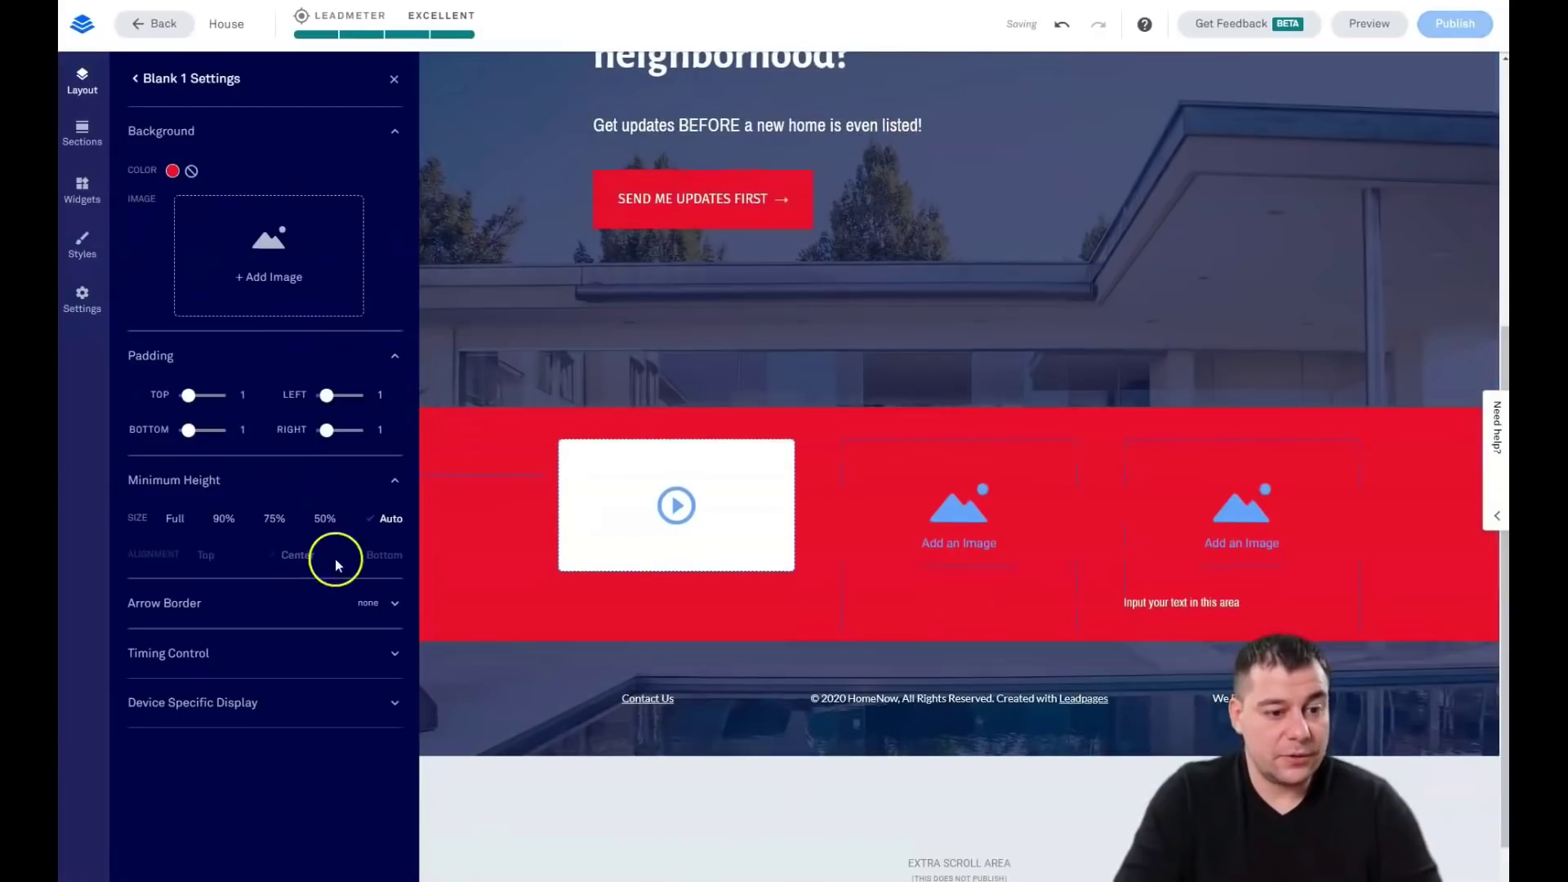
Step: Try minimum heights of 75%, 90%, Full and 50% on the Blank 1 section, ending on Auto
left_click(274, 519)
scroll(649, 447, "down", 5)
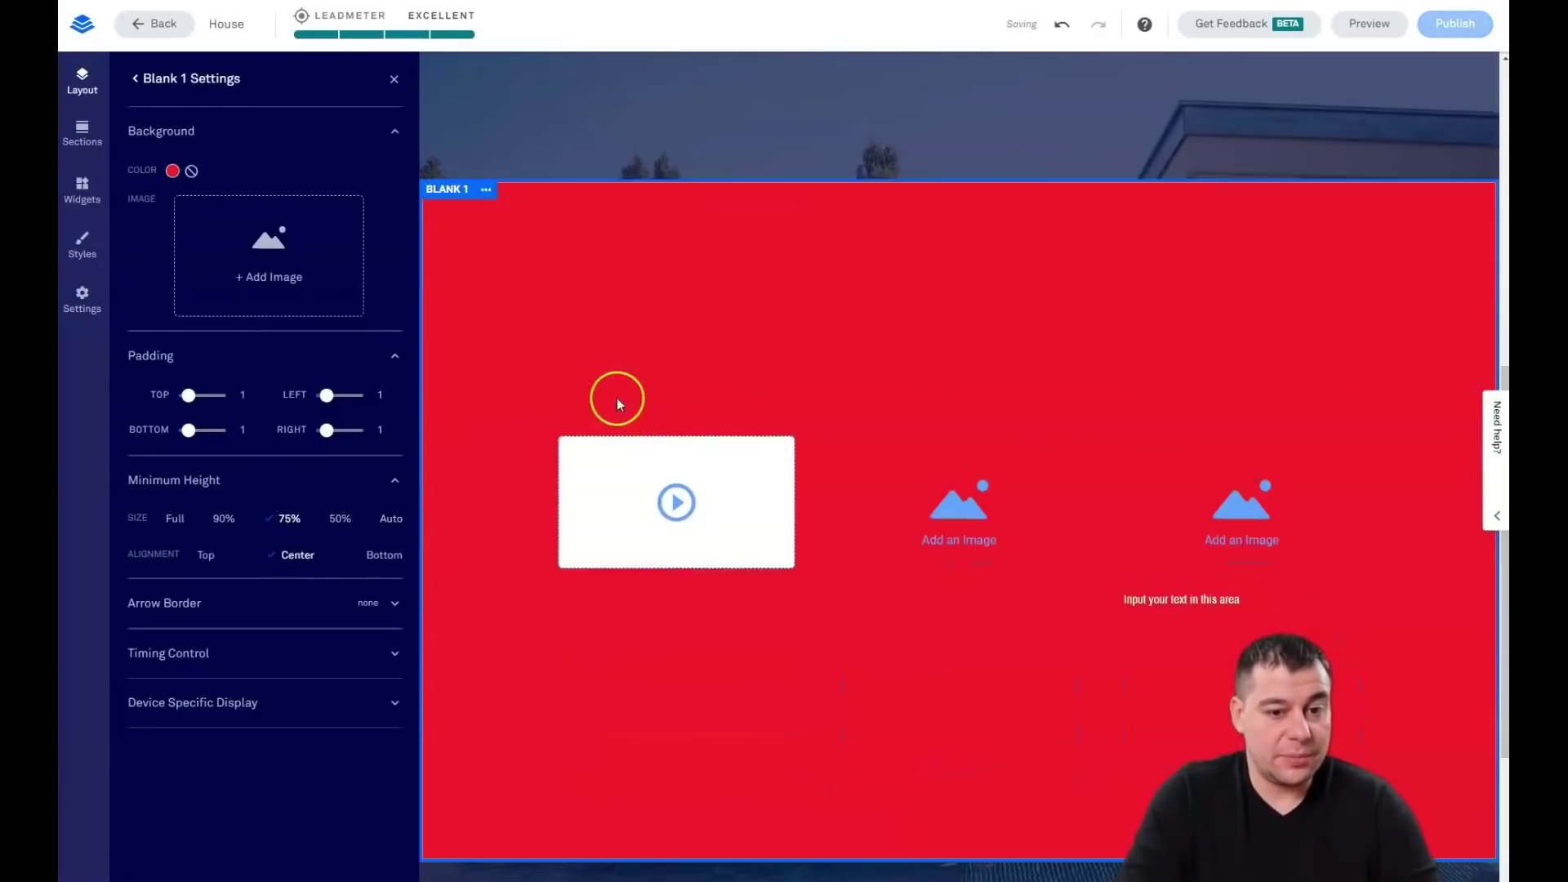
left_click(226, 524)
left_click(174, 518)
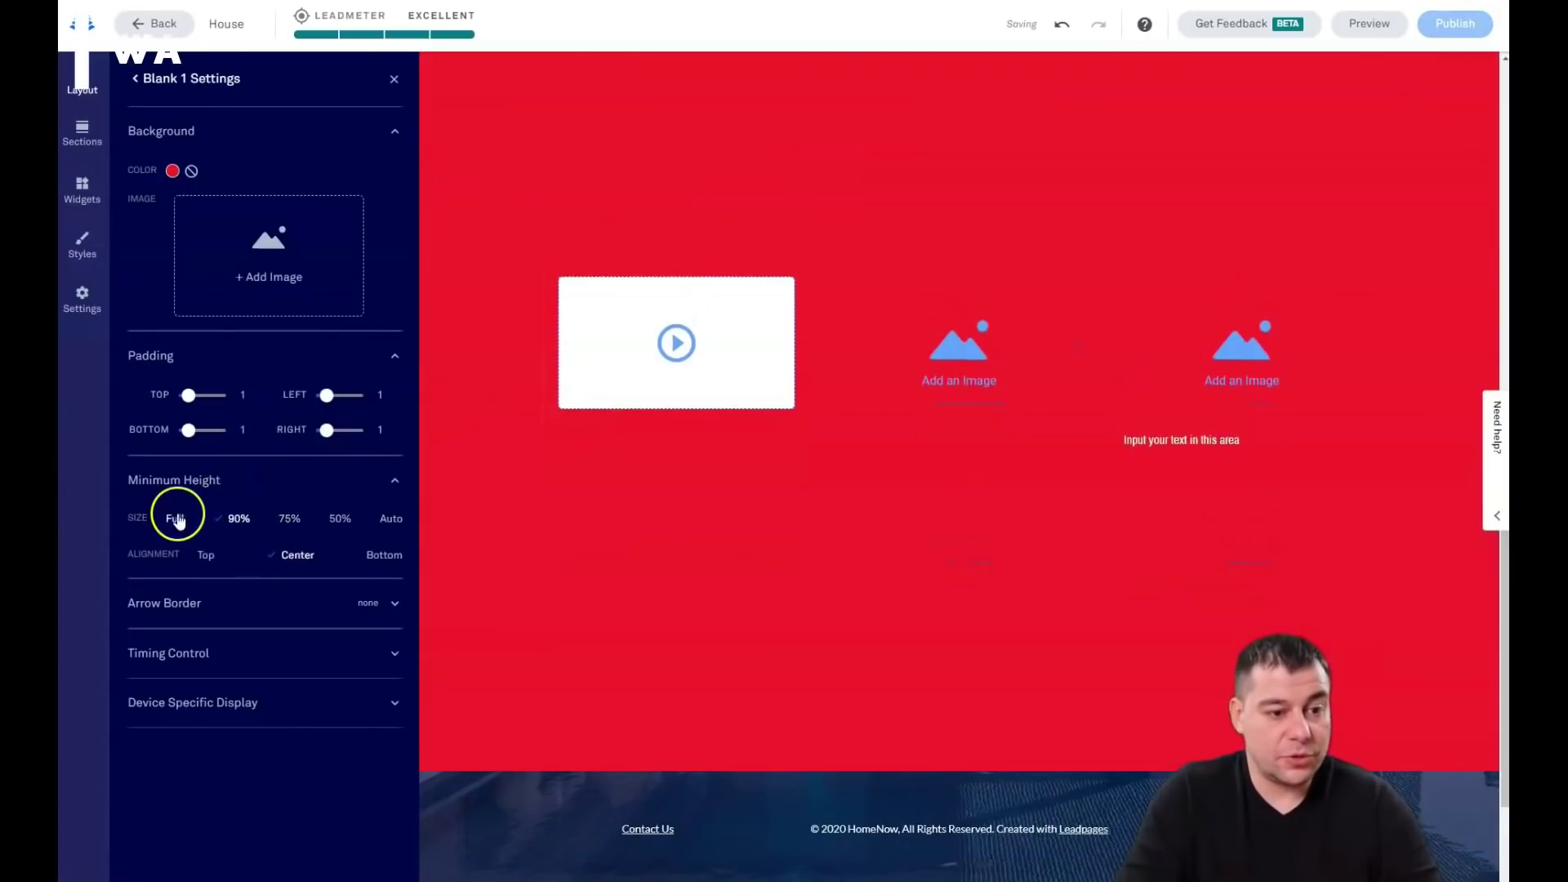
scroll(530, 472, "down", 2)
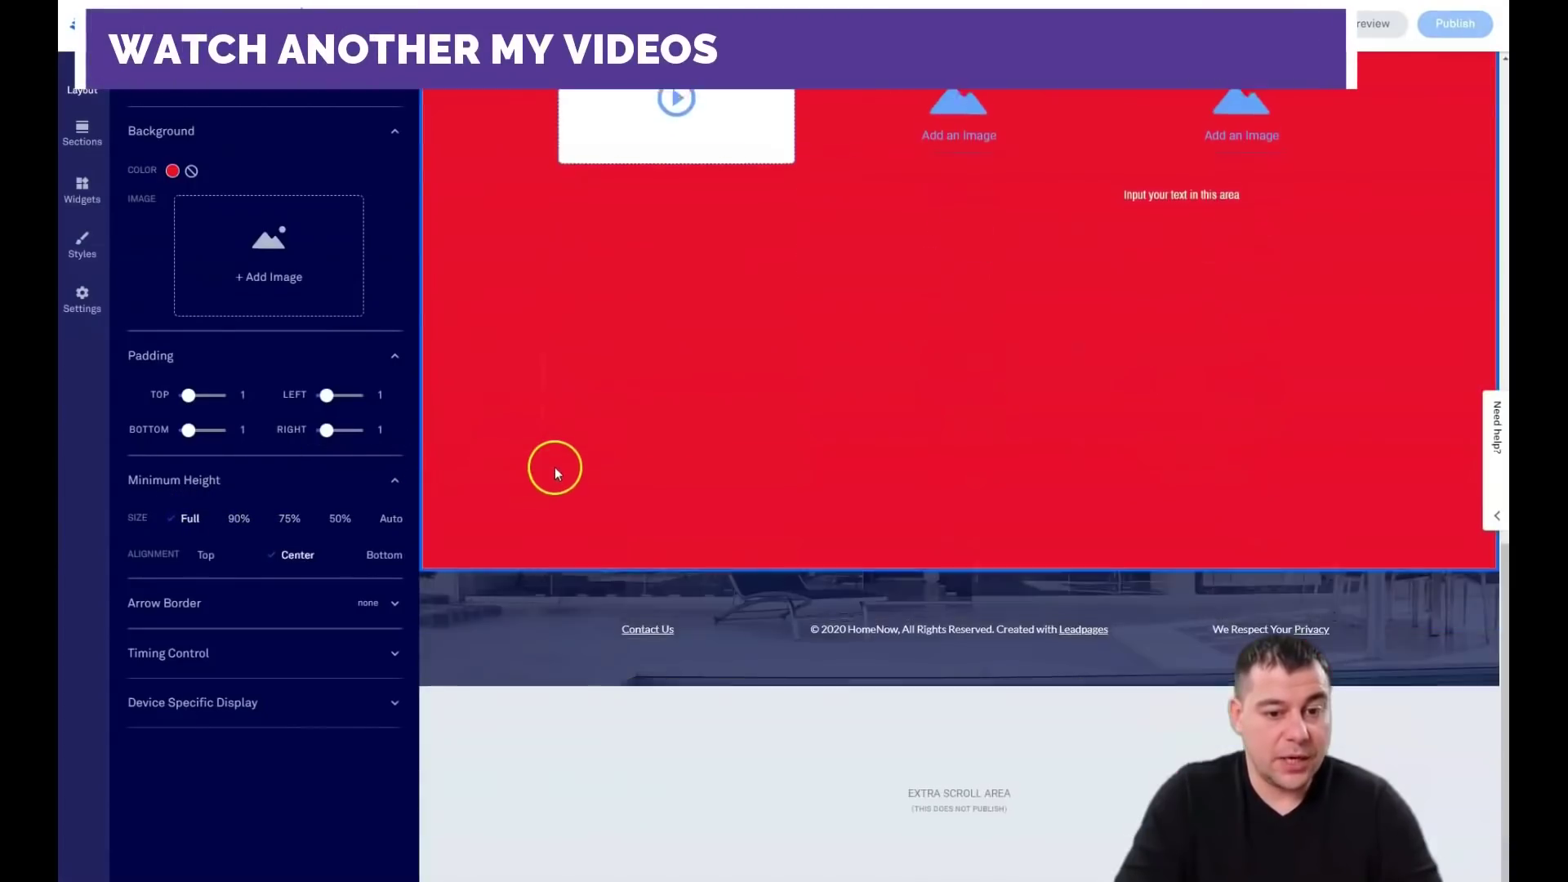
scroll(562, 463, "up", 12)
scroll(565, 461, "down", 7)
scroll(568, 467, "down", 4)
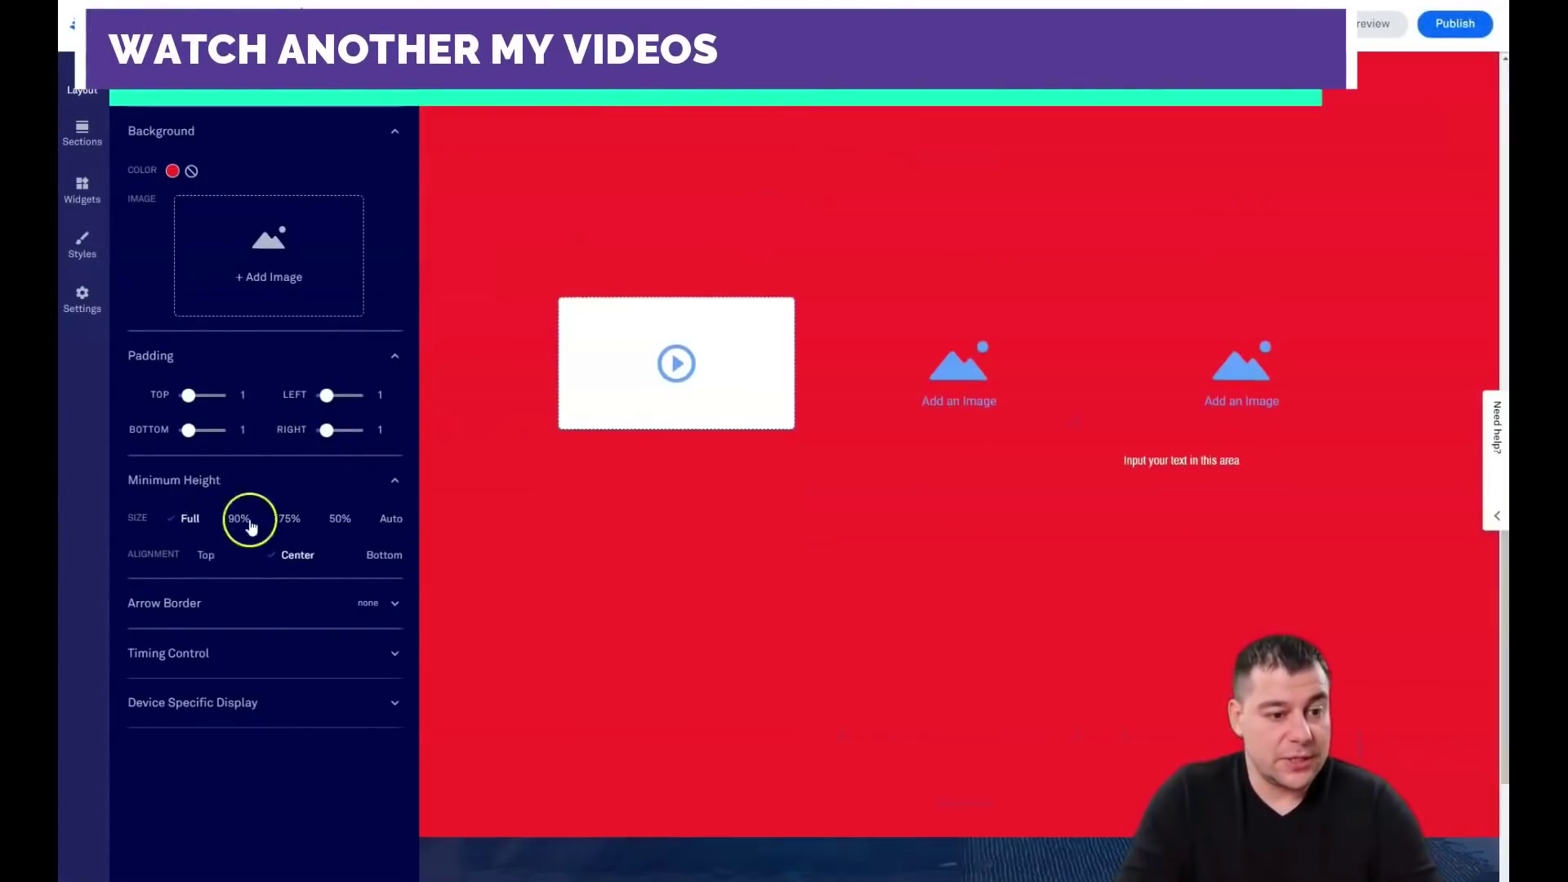
left_click(290, 521)
left_click(338, 519)
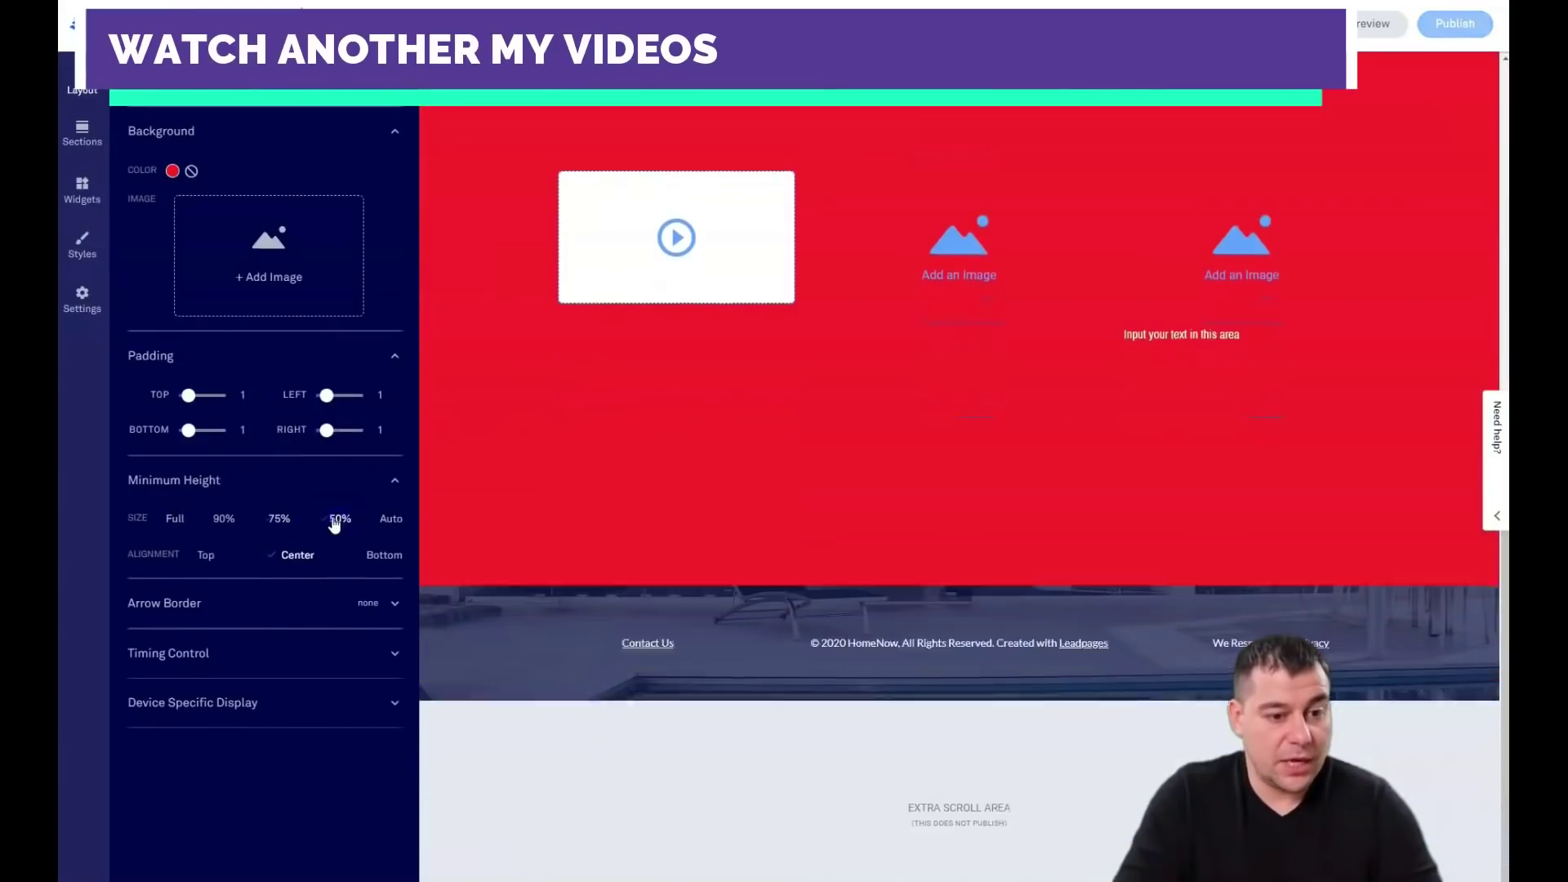
left_click(388, 521)
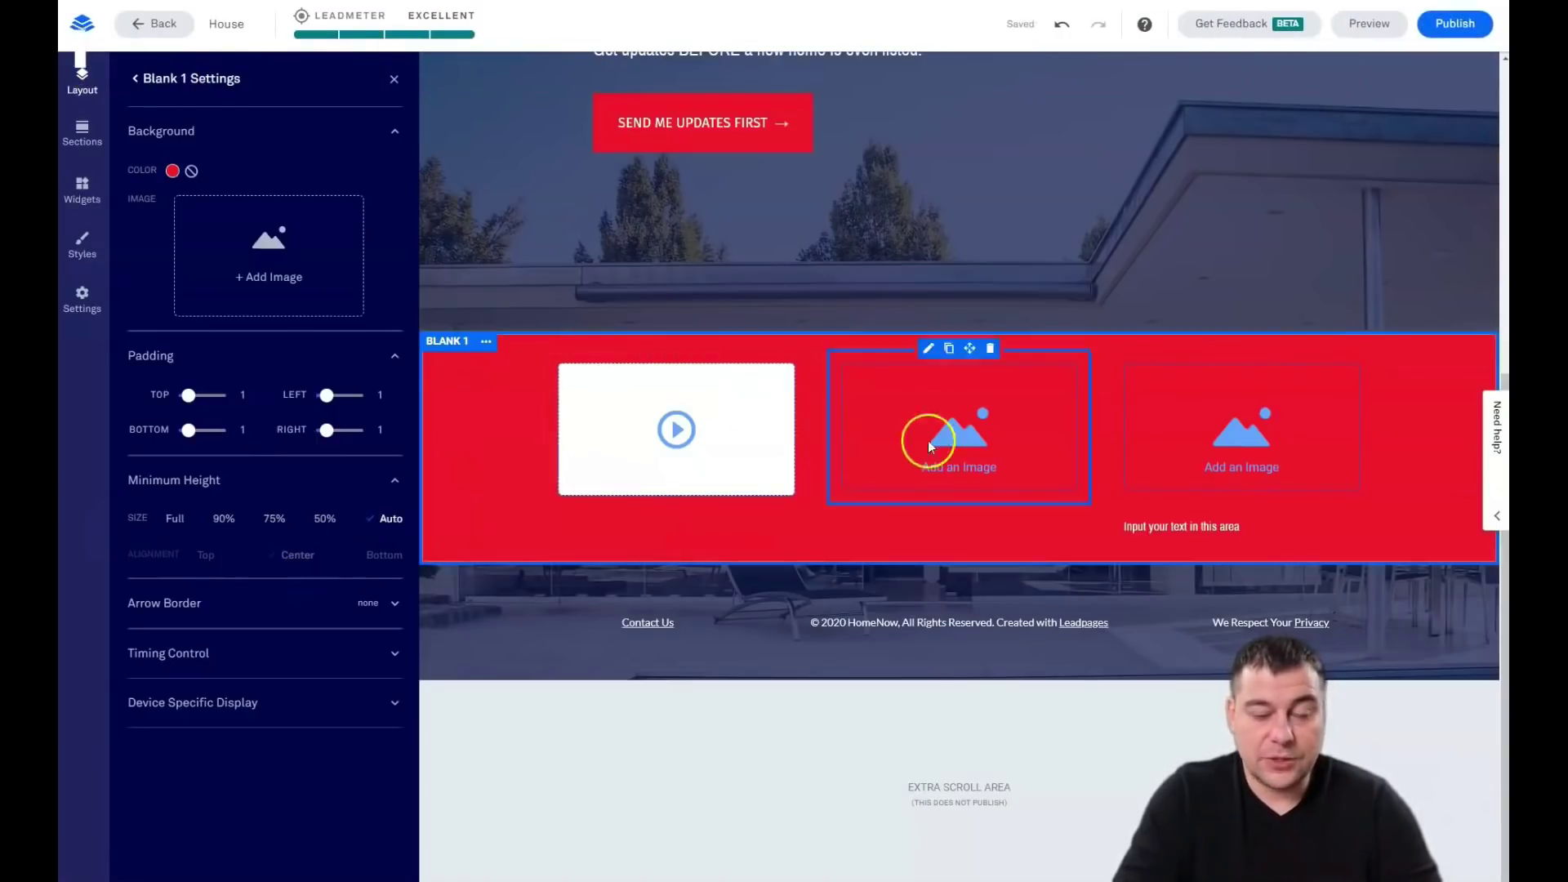
Step: Remove the background color from the Blank 1 section, close its settings and return to the hero section
left_click(192, 172)
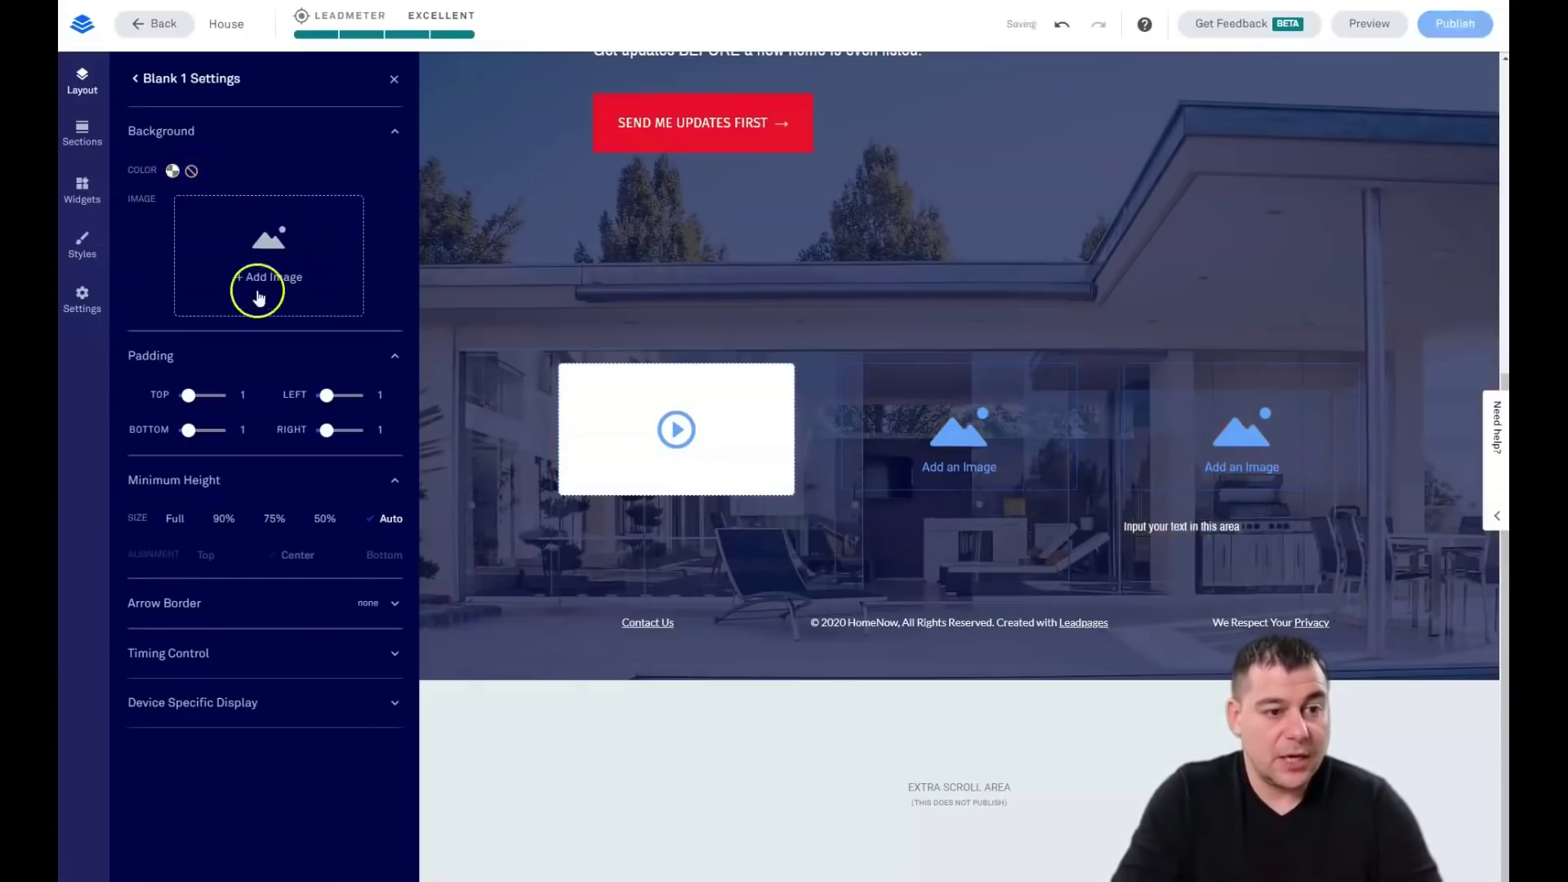
left_click(393, 83)
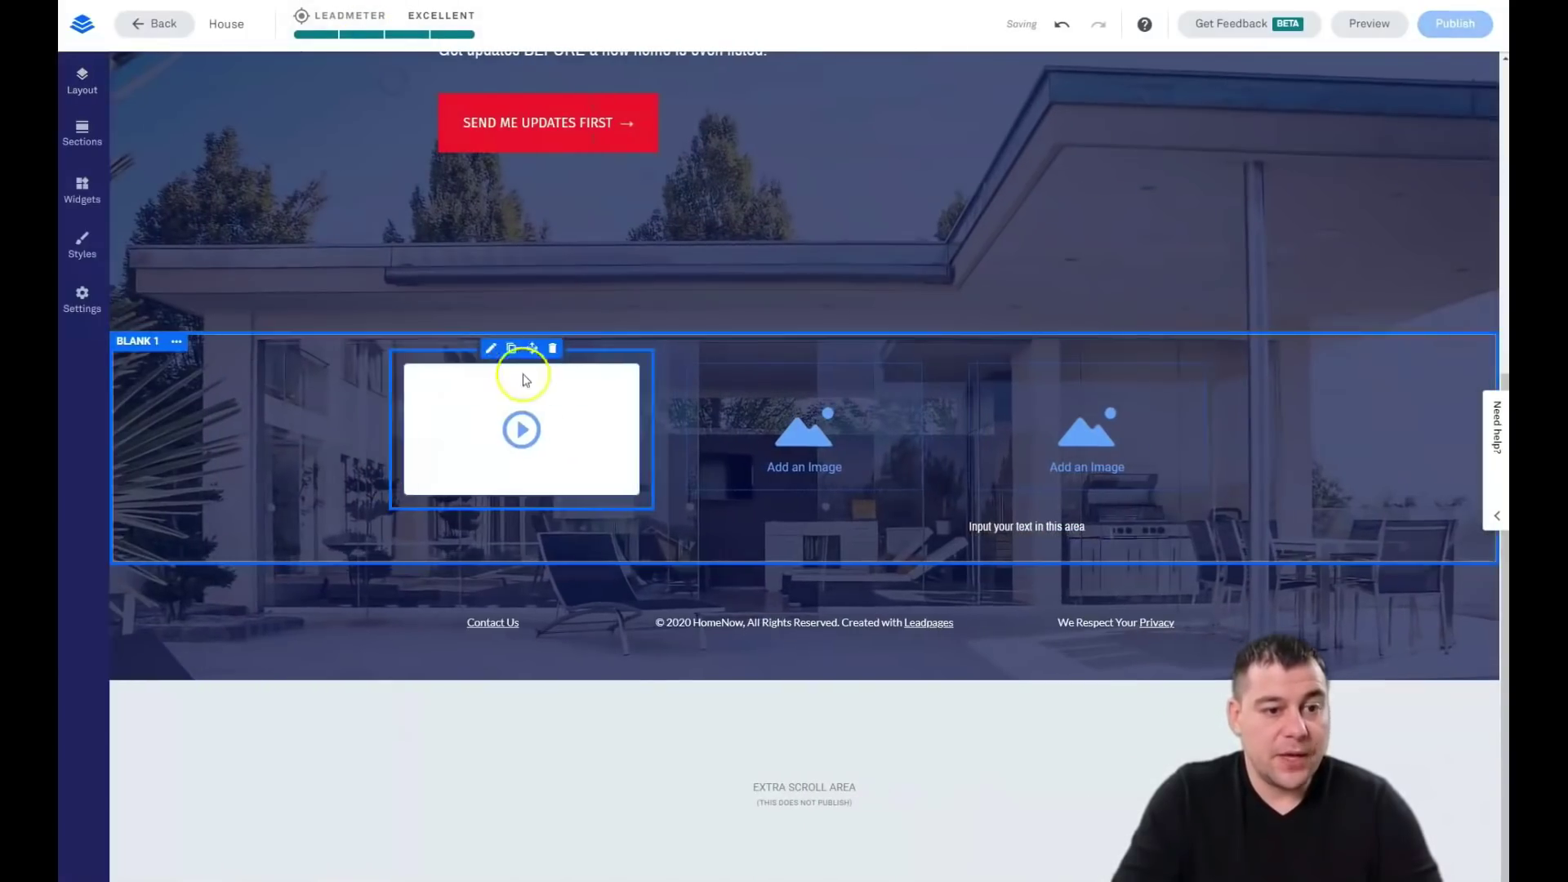
scroll(376, 336, "up", 5)
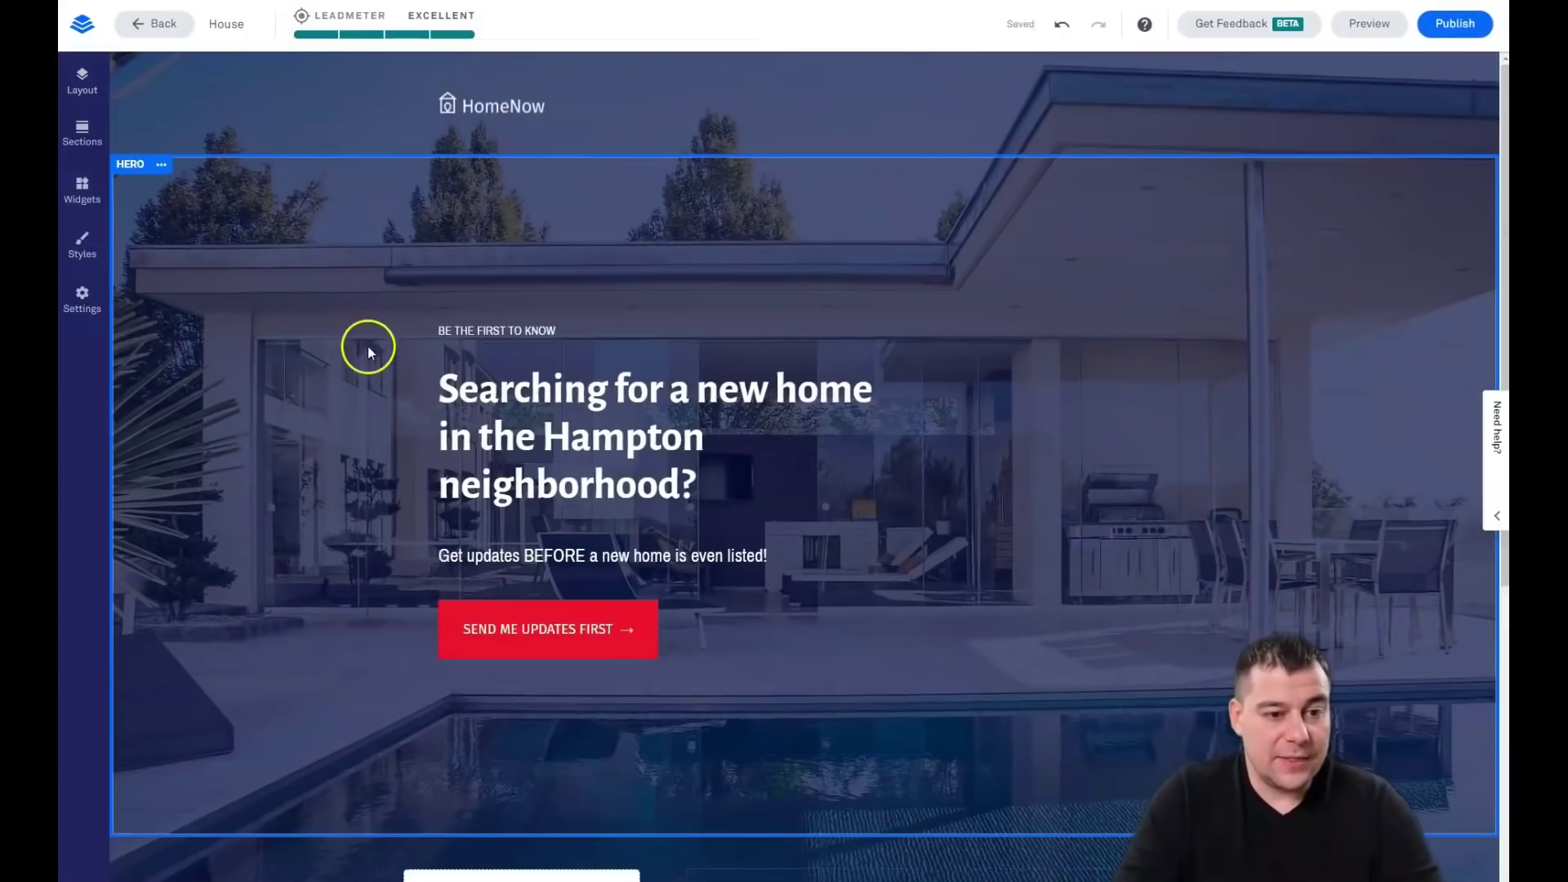
scroll(379, 331, "down", 1)
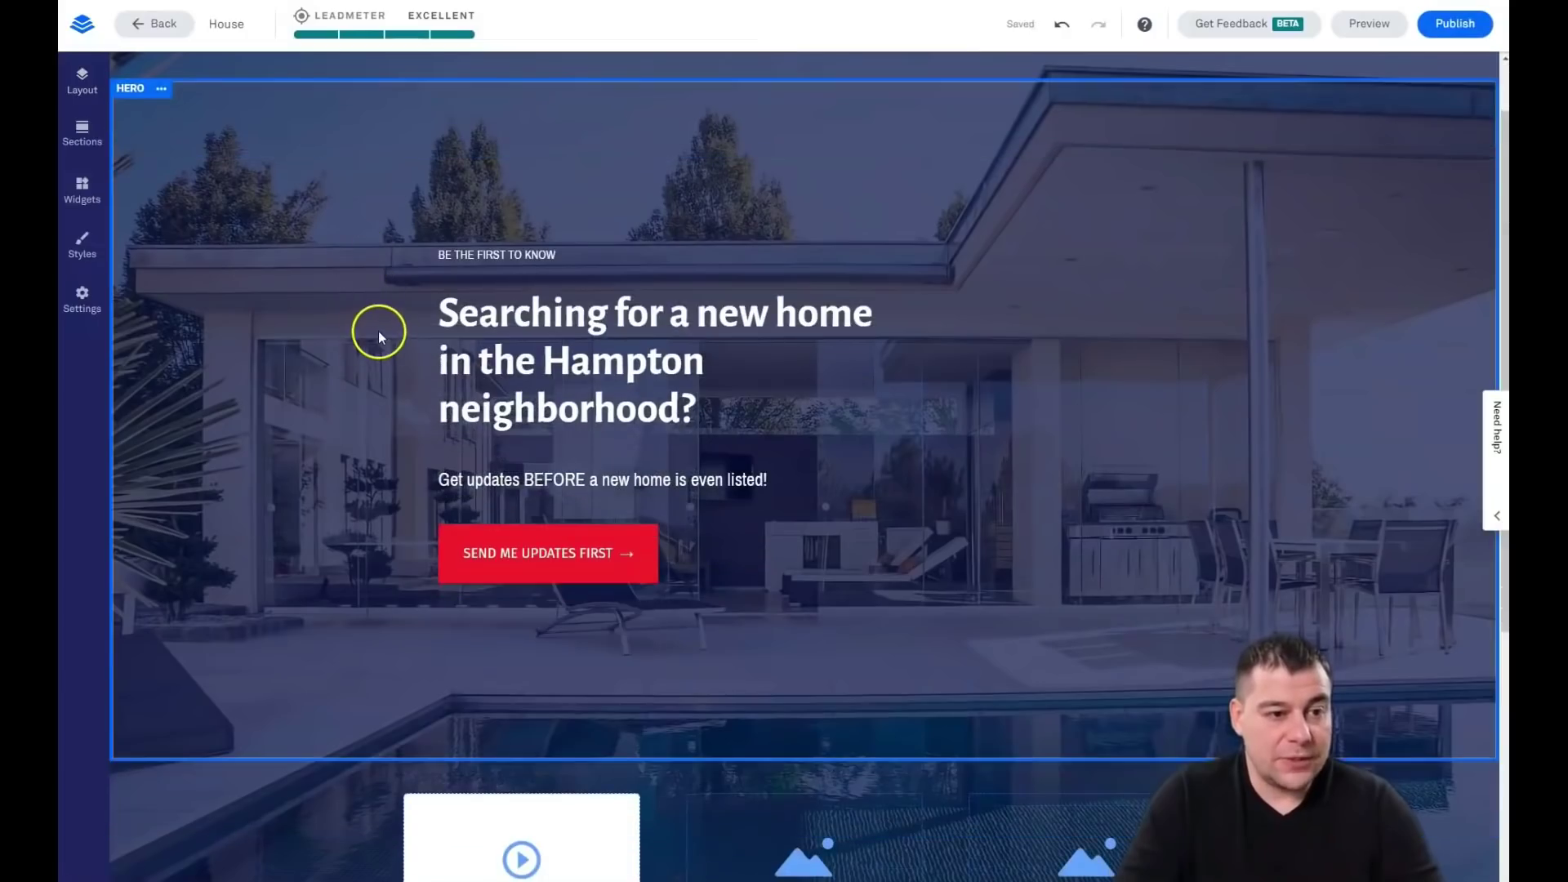
Step: Expand the page background styles and pick the recent #000942 at 70% opacity as the image color overlay
left_click(80, 249)
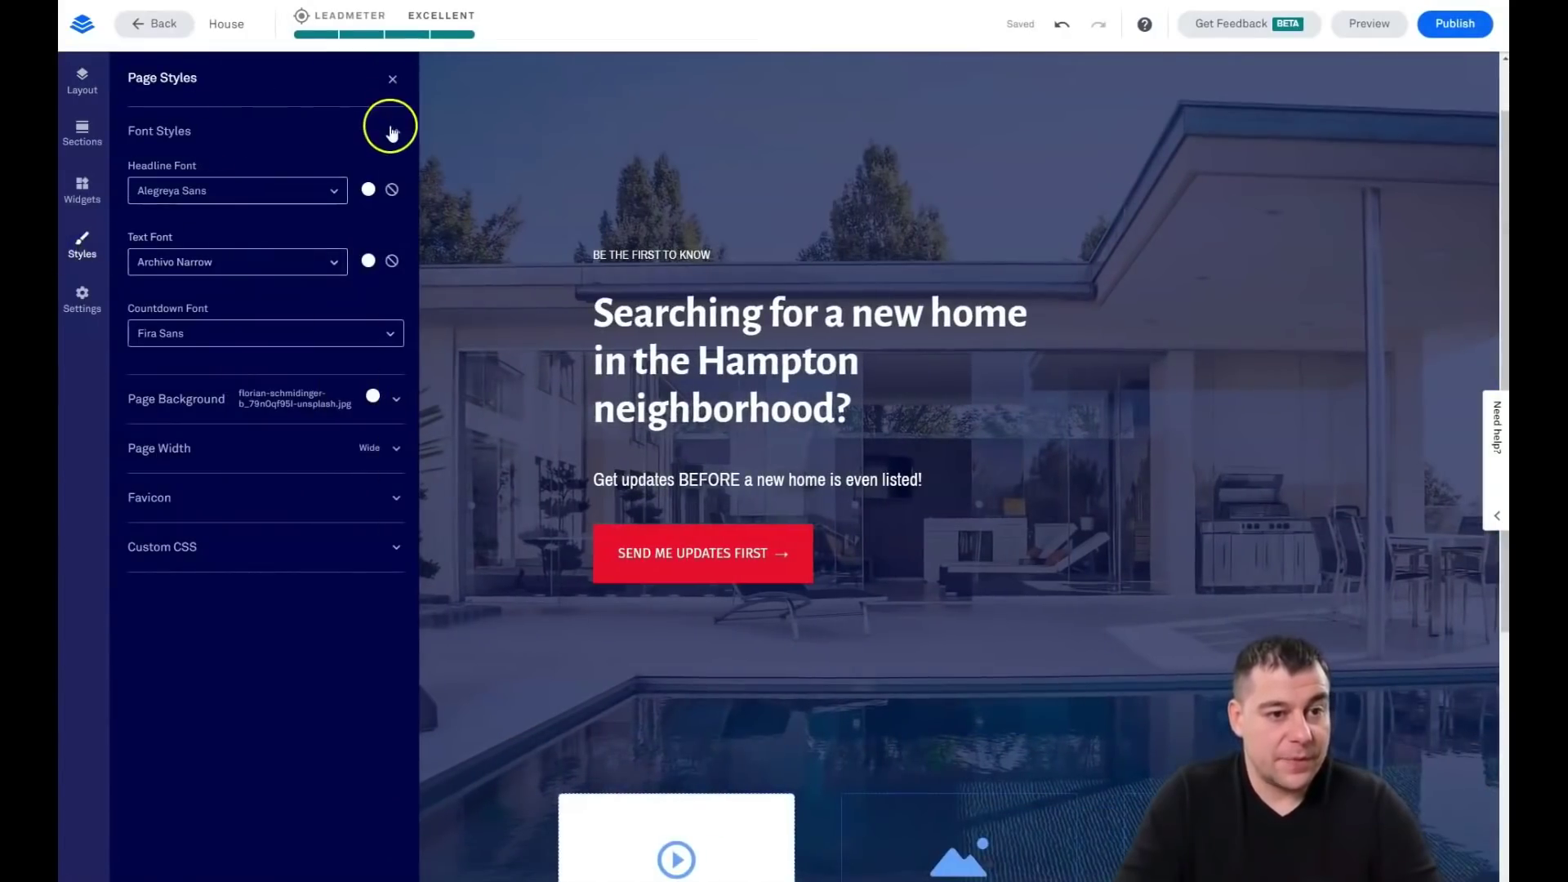
left_click(391, 132)
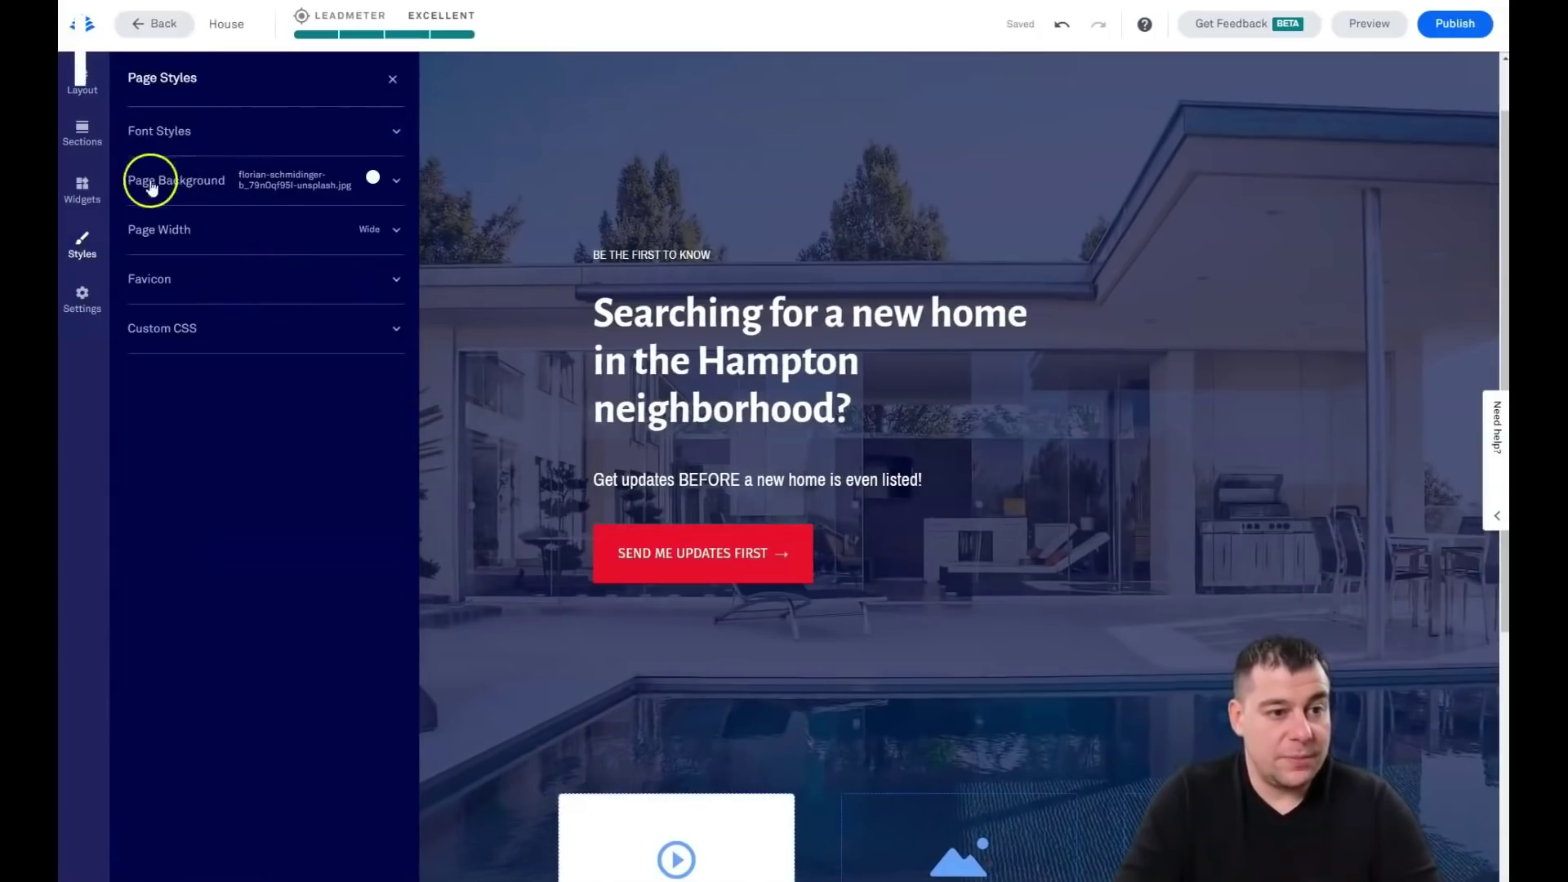
left_click(388, 180)
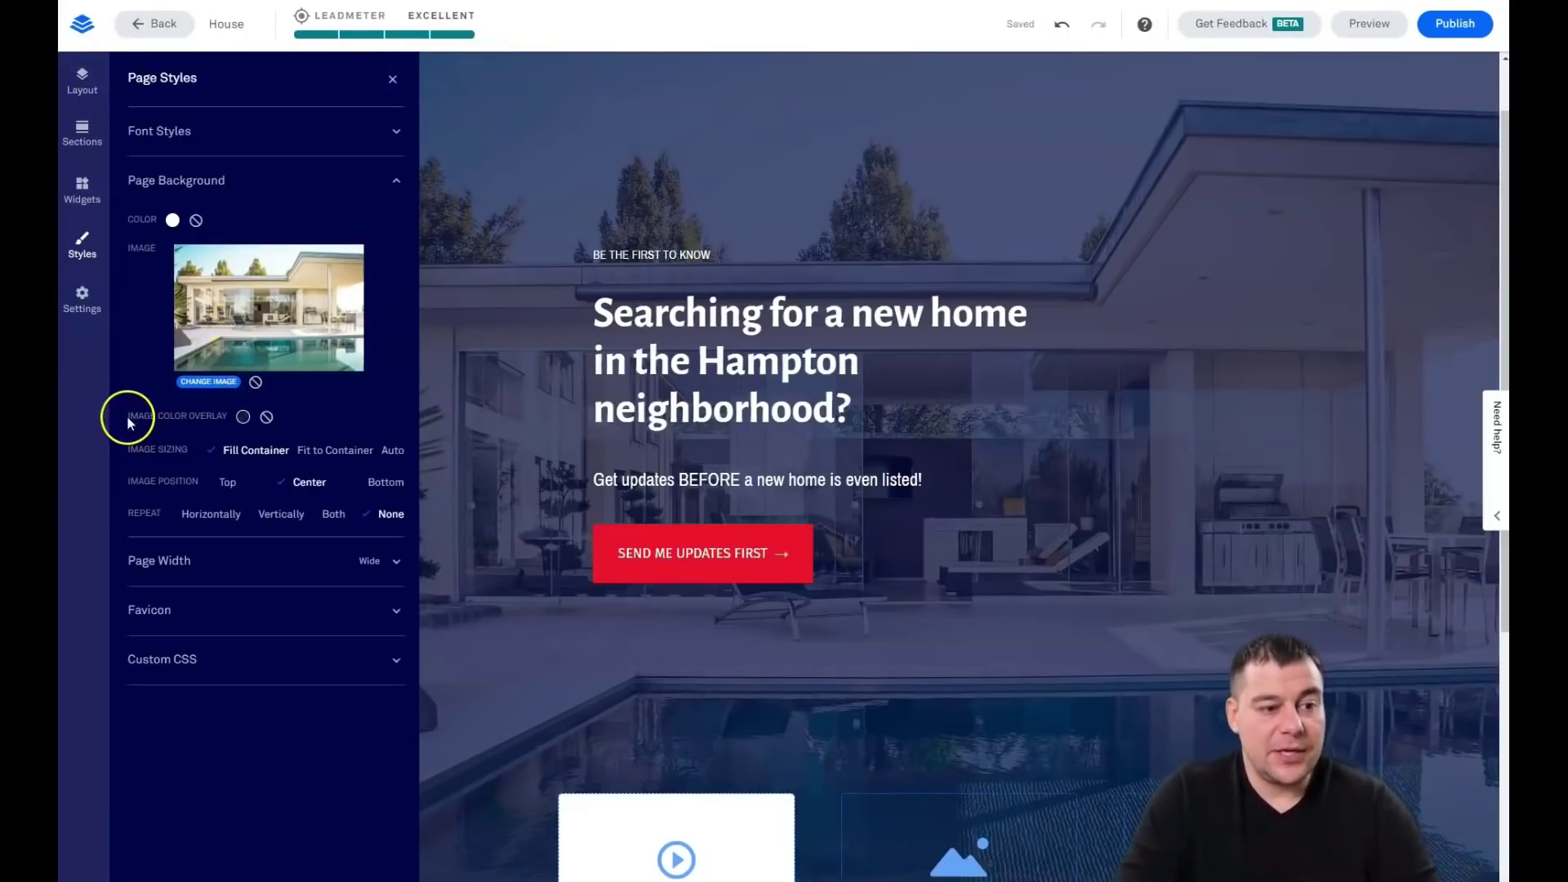
left_click(243, 418)
left_click(190, 535)
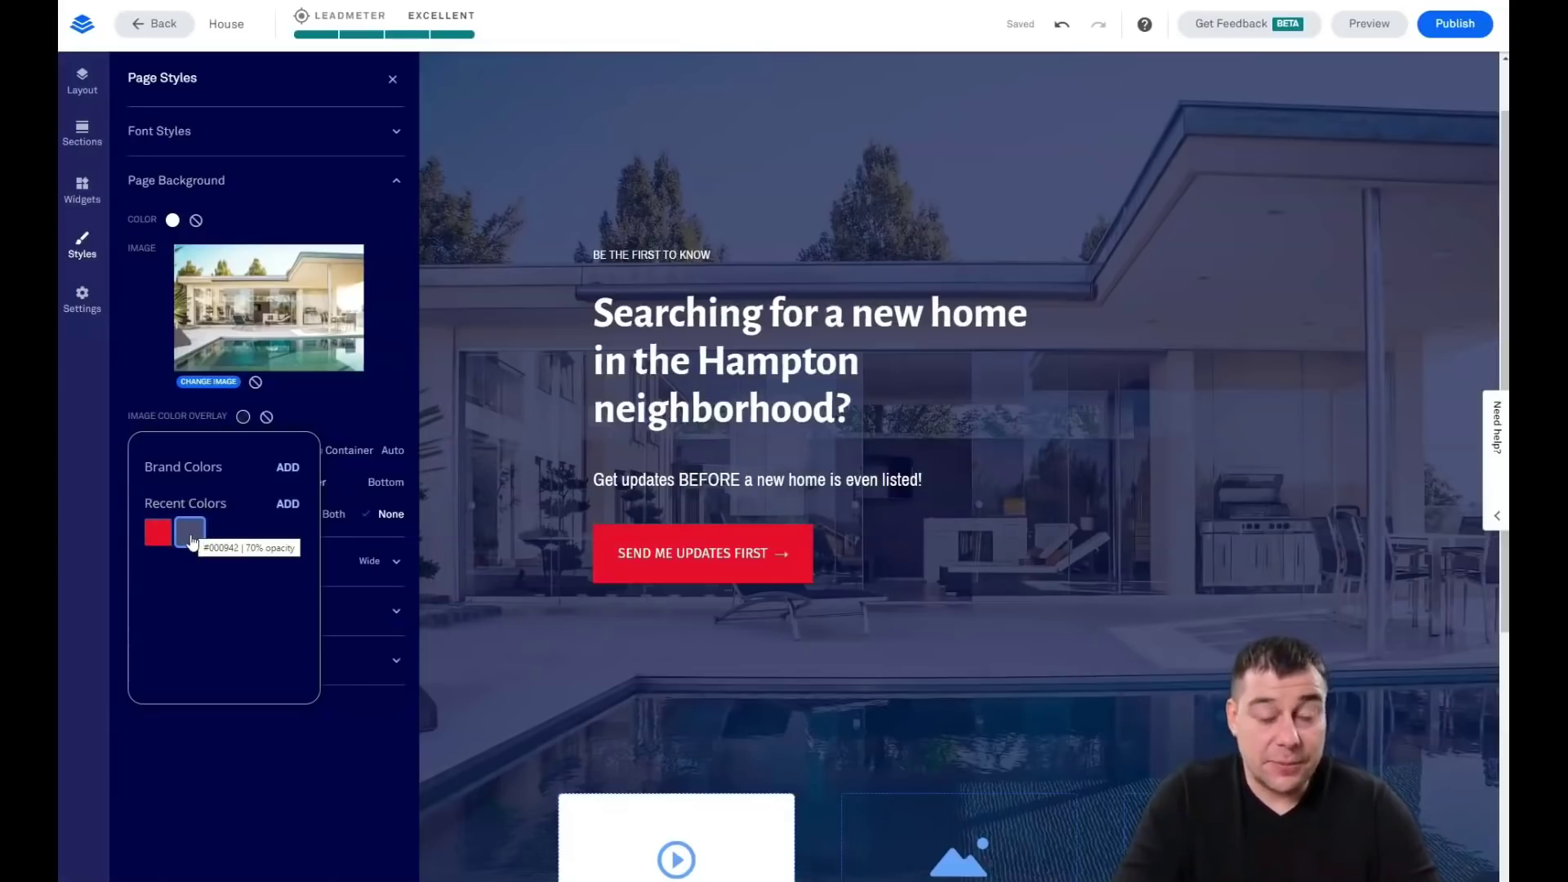
left_click(228, 437)
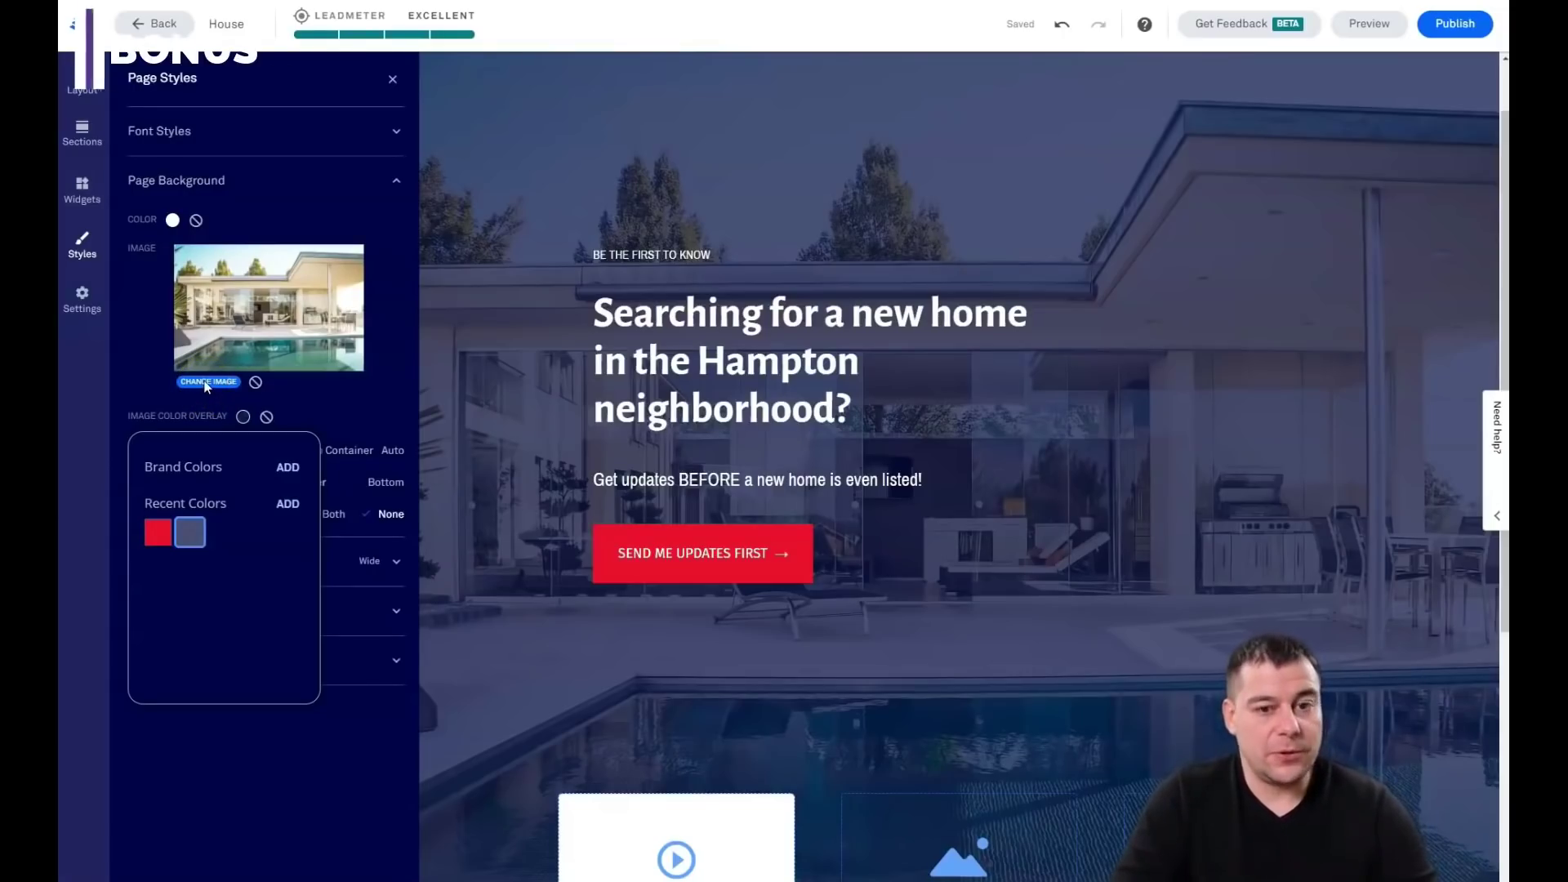
left_click(531, 216)
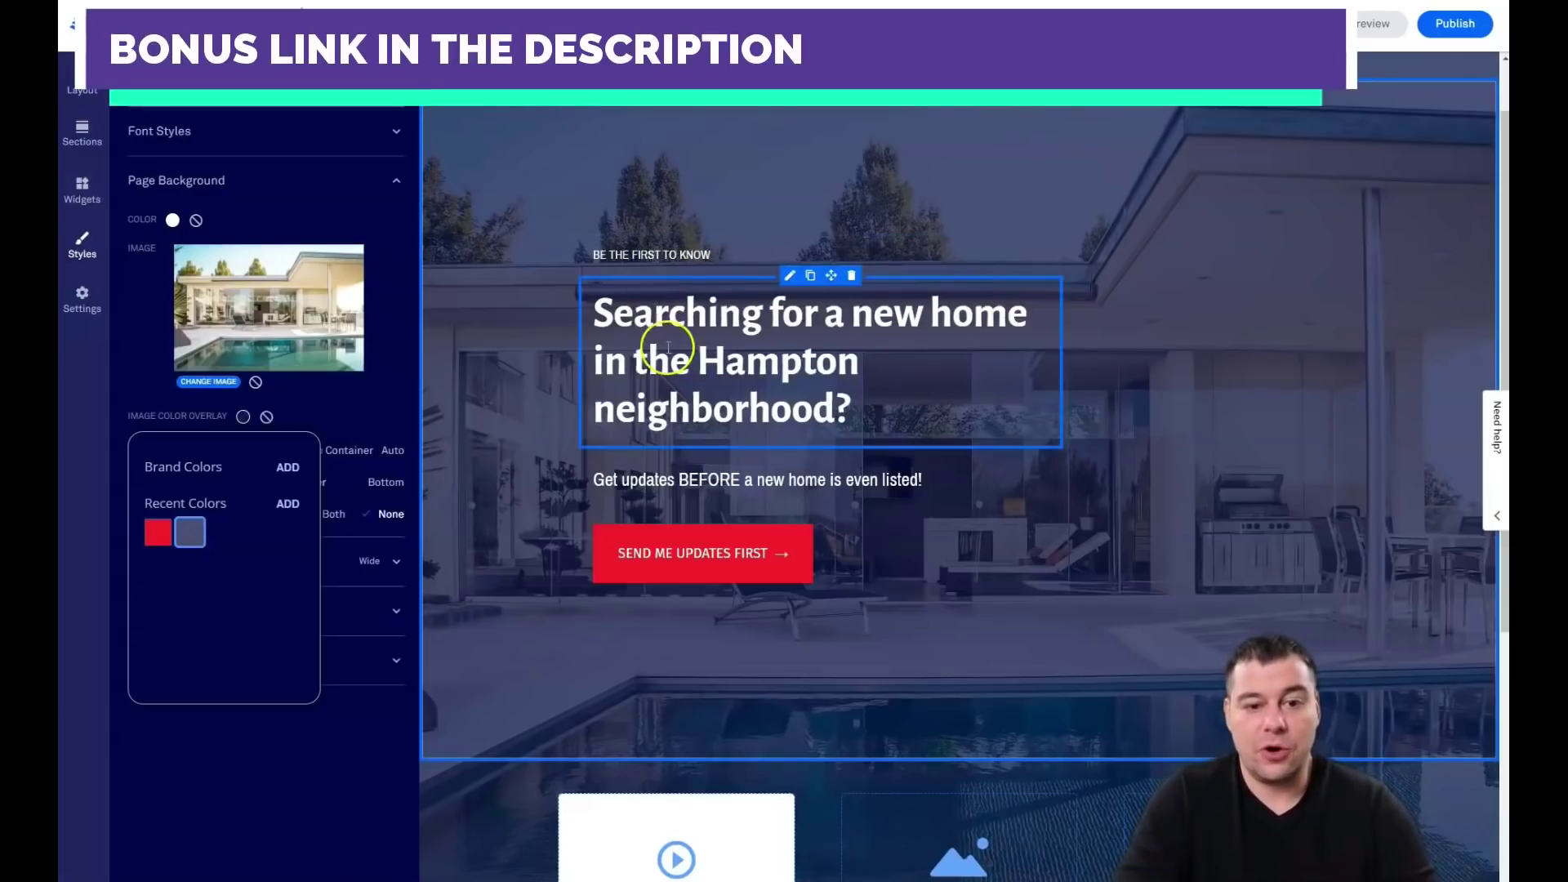
left_click_drag(702, 364, 867, 376)
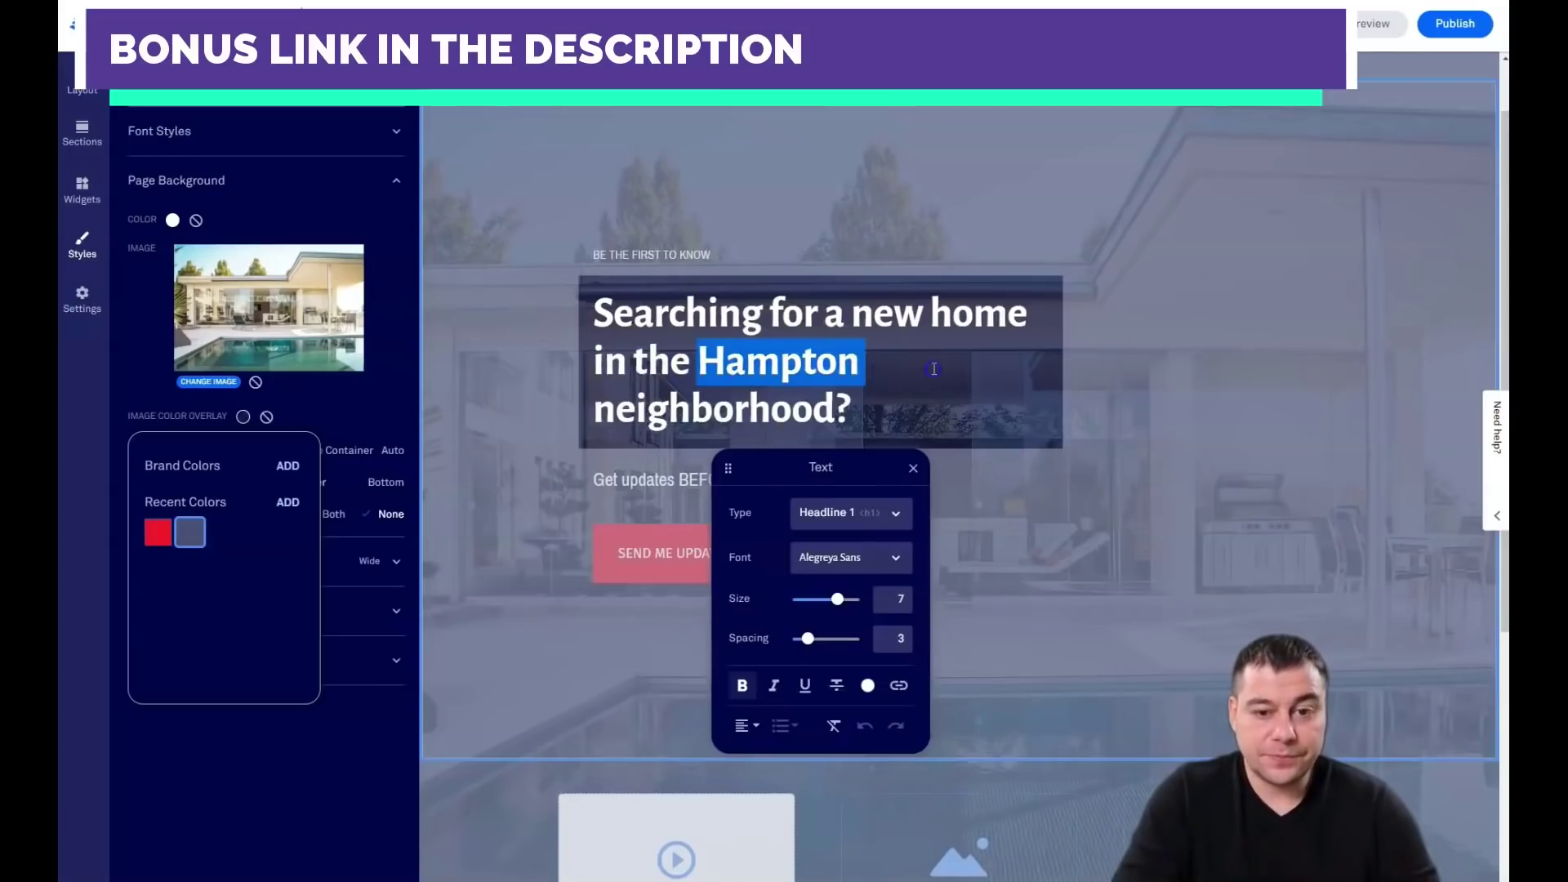
left_click(614, 276)
left_click(557, 348)
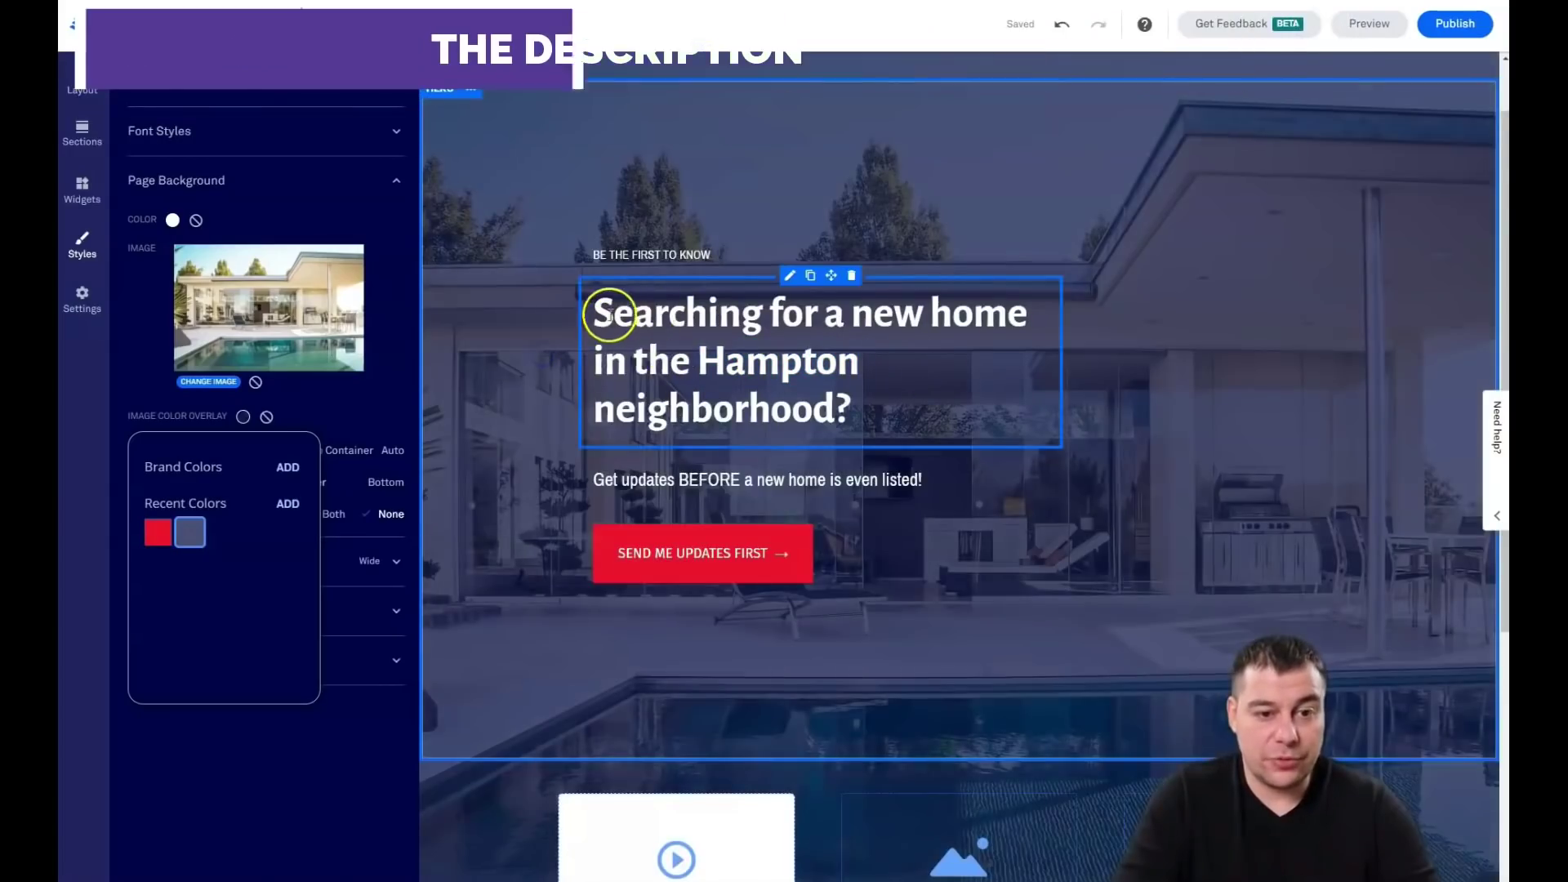
Step: Select the entire hero headline and set its text size to 8 and its spacing to 6
double_click(603, 313)
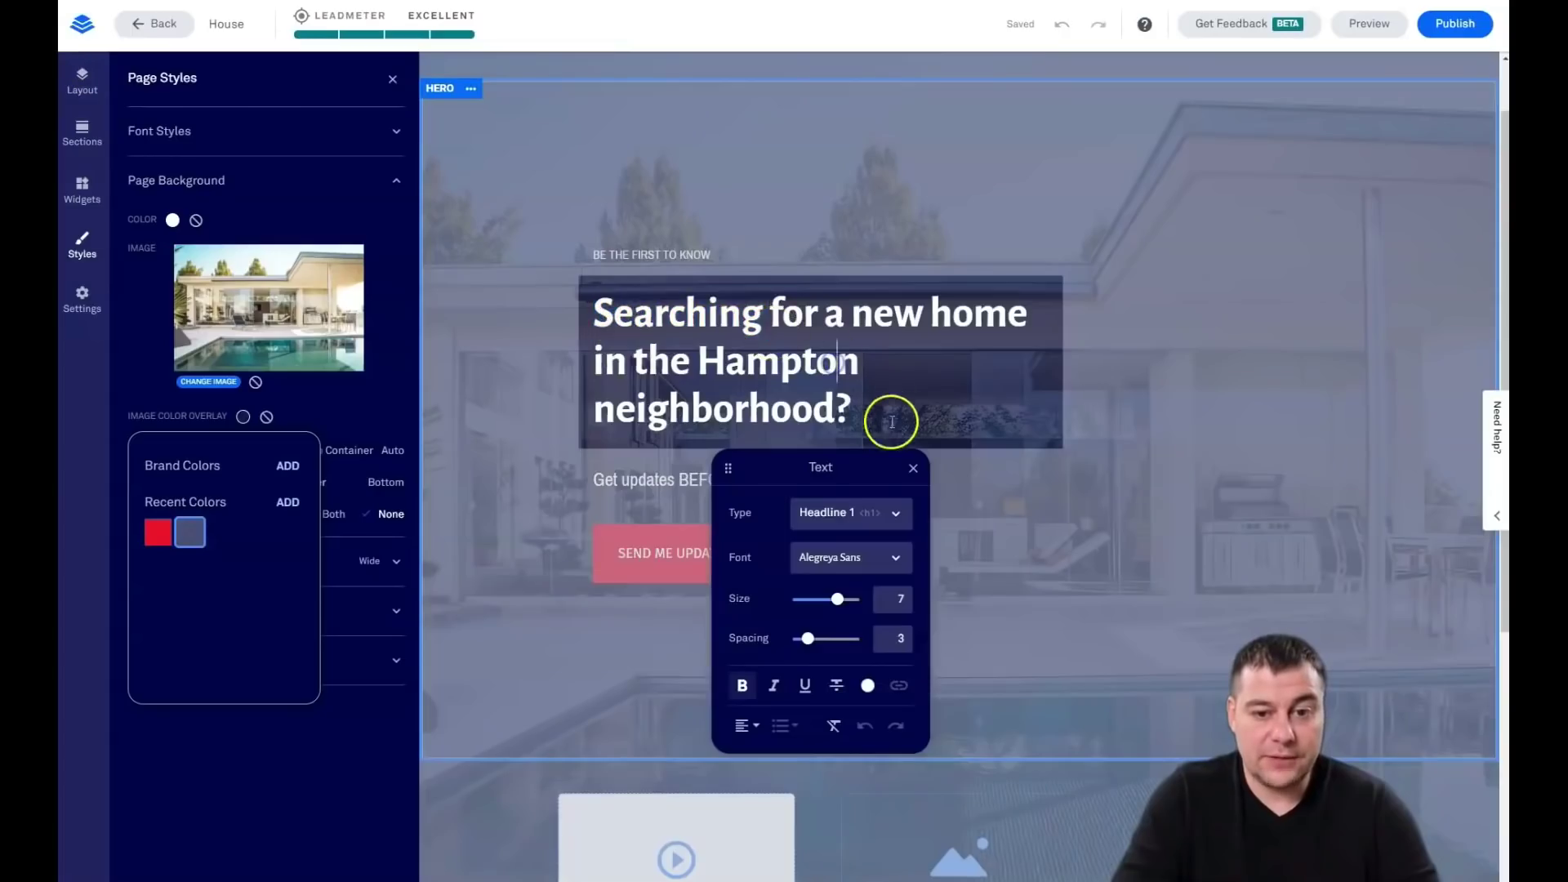
left_click_drag(892, 420, 583, 300)
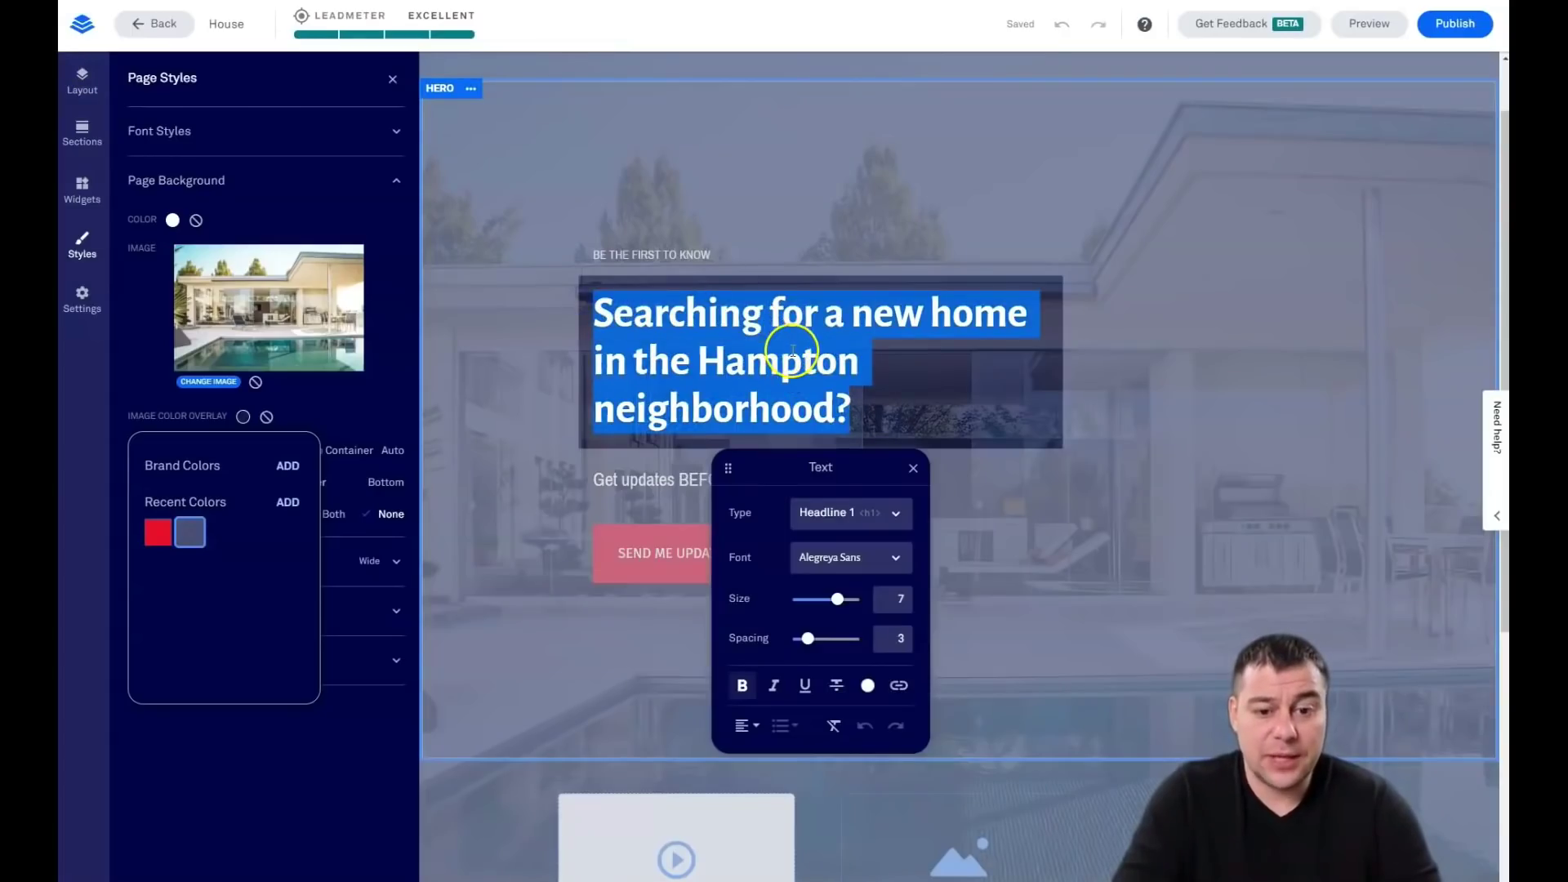
left_click(894, 515)
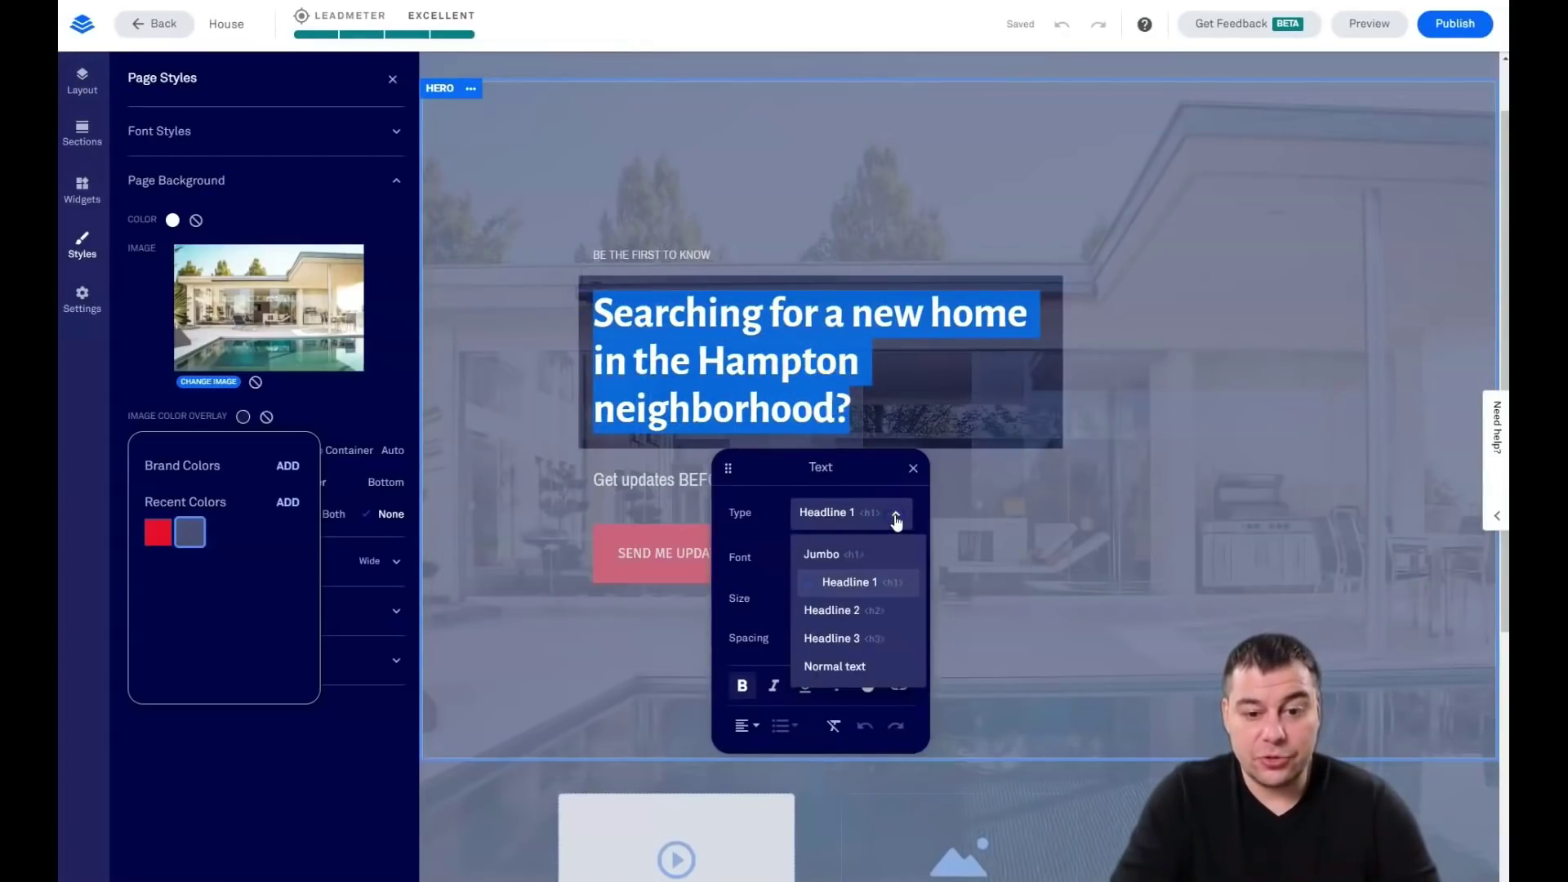
left_click(895, 518)
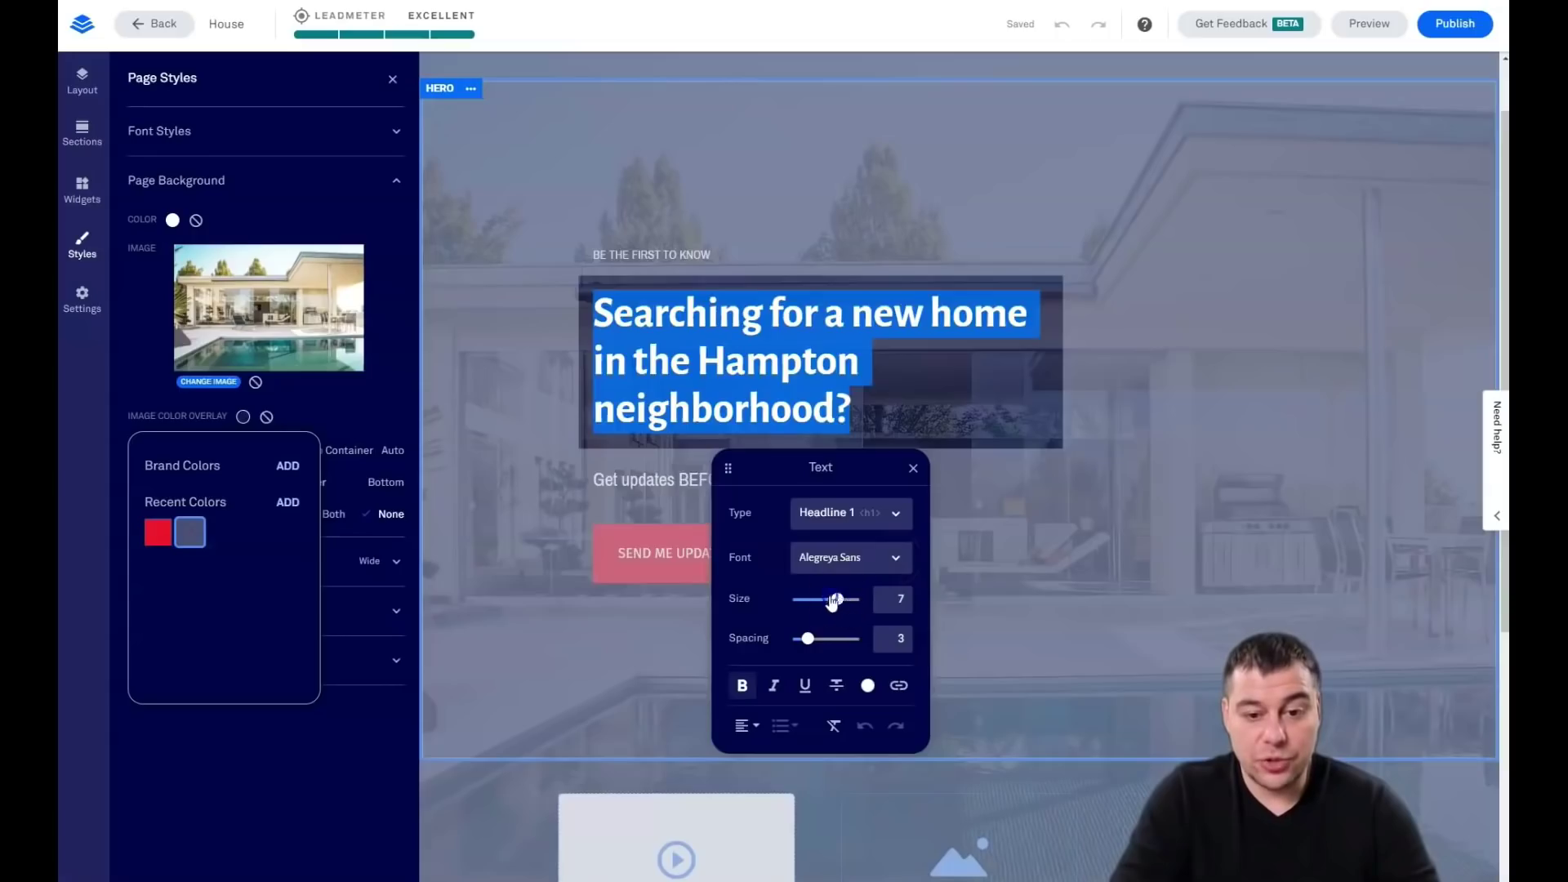
left_click_drag(832, 601, 832, 644)
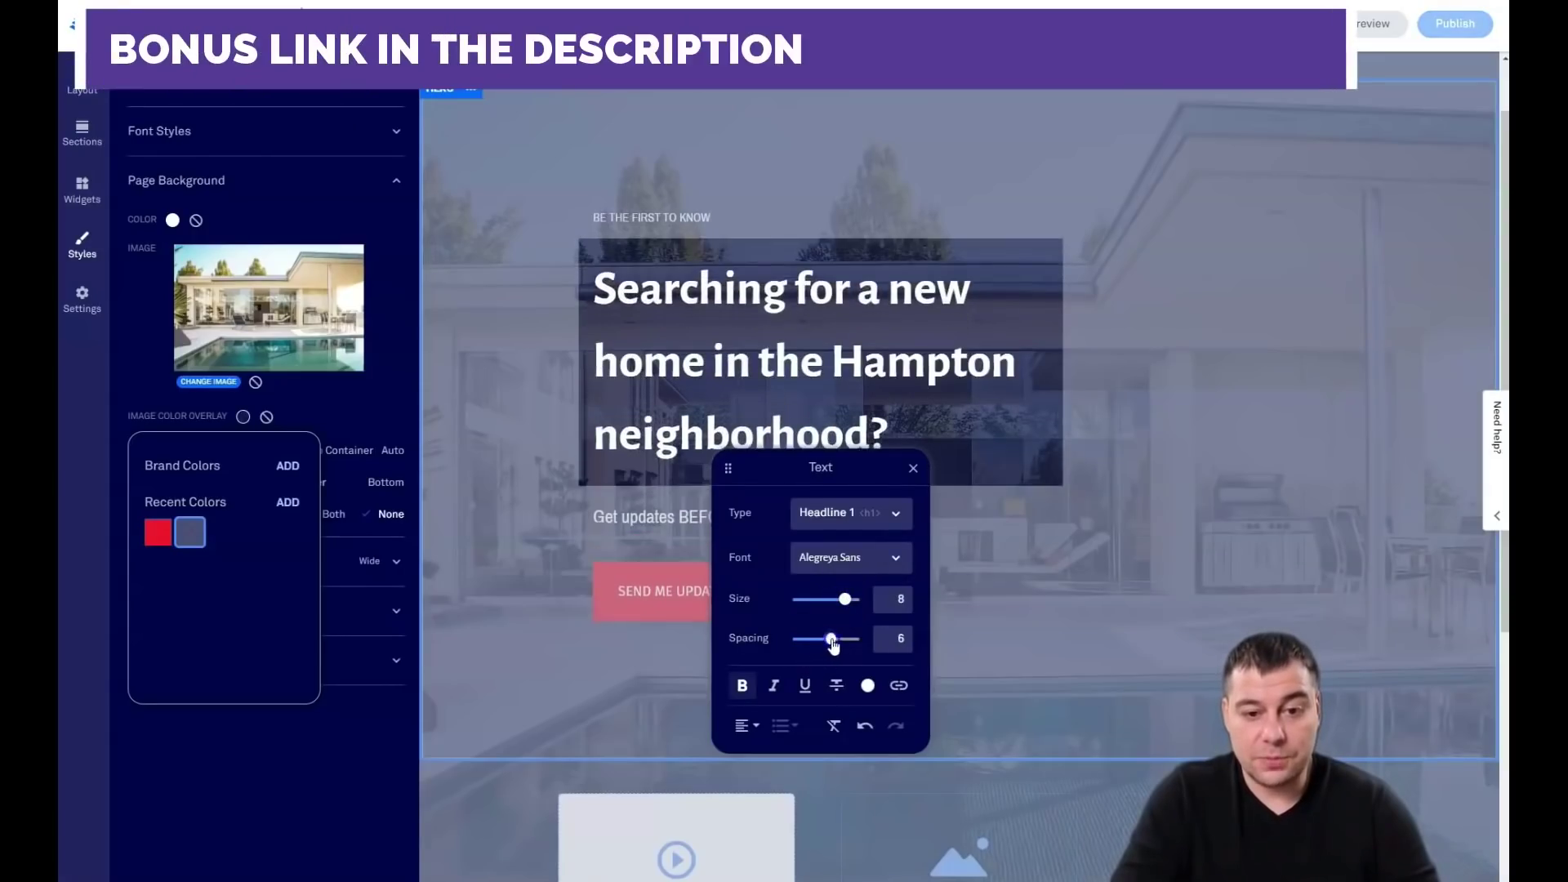
Step: Change the hero headline's text type to Jumbo with size 5 and spacing 4
left_click(897, 515)
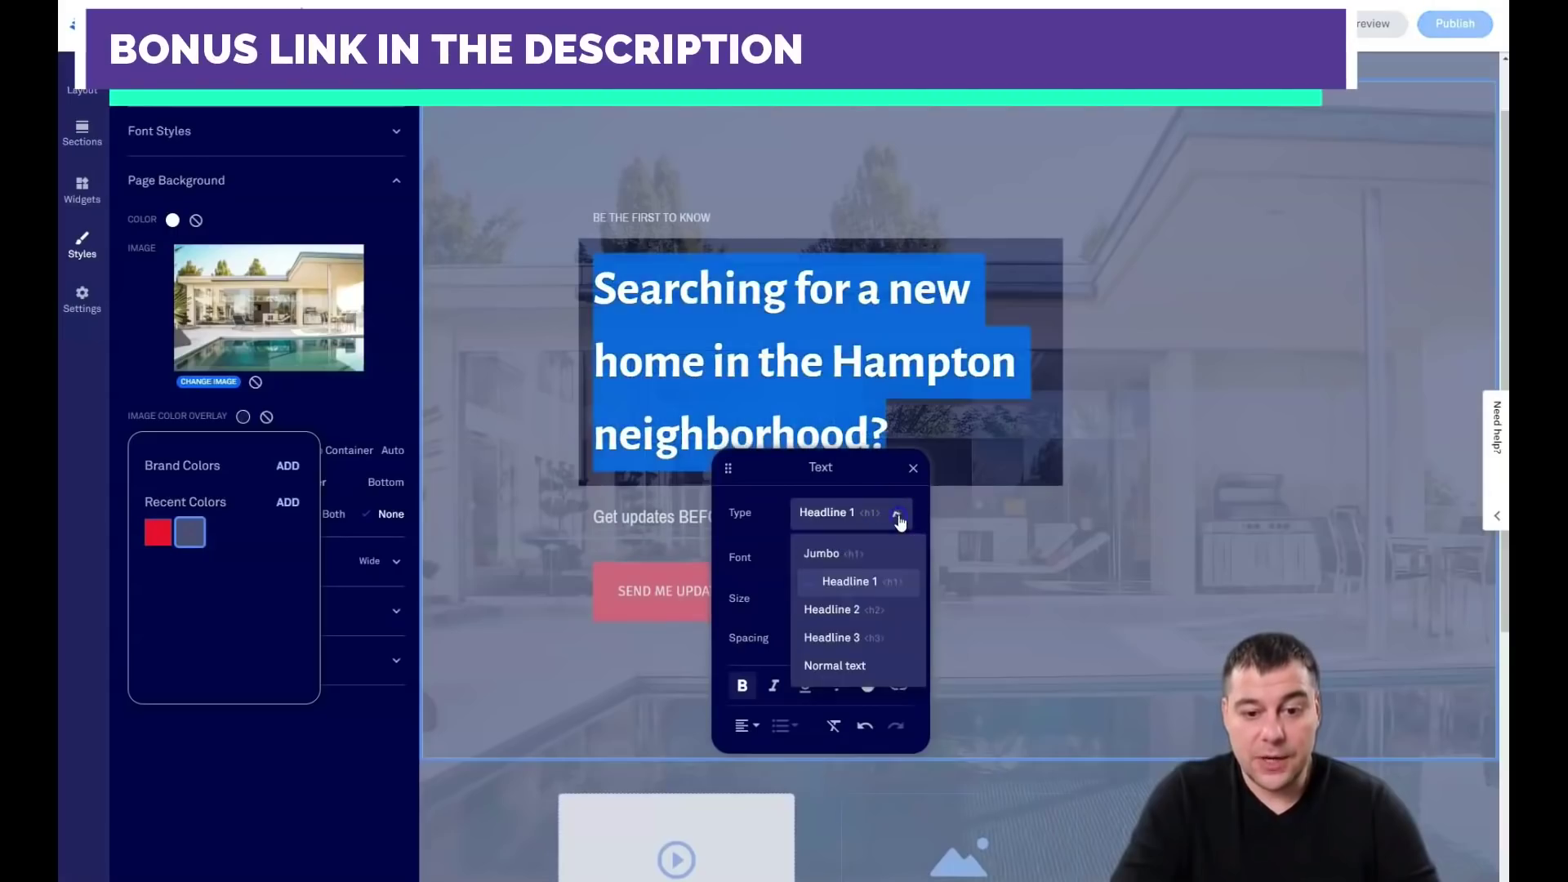
left_click(859, 554)
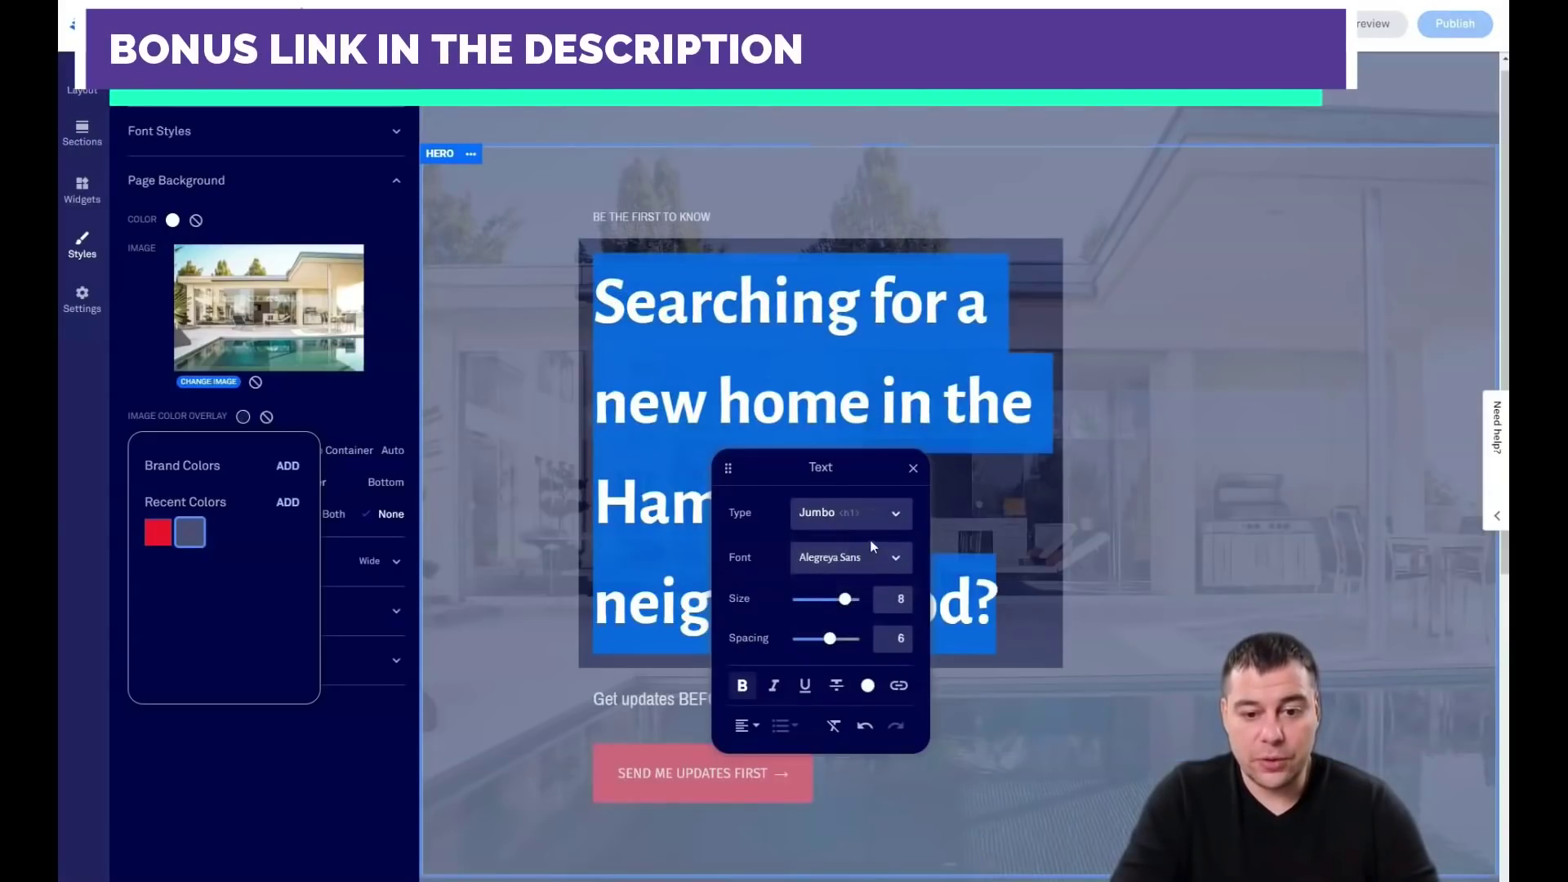
left_click_drag(845, 603, 818, 641)
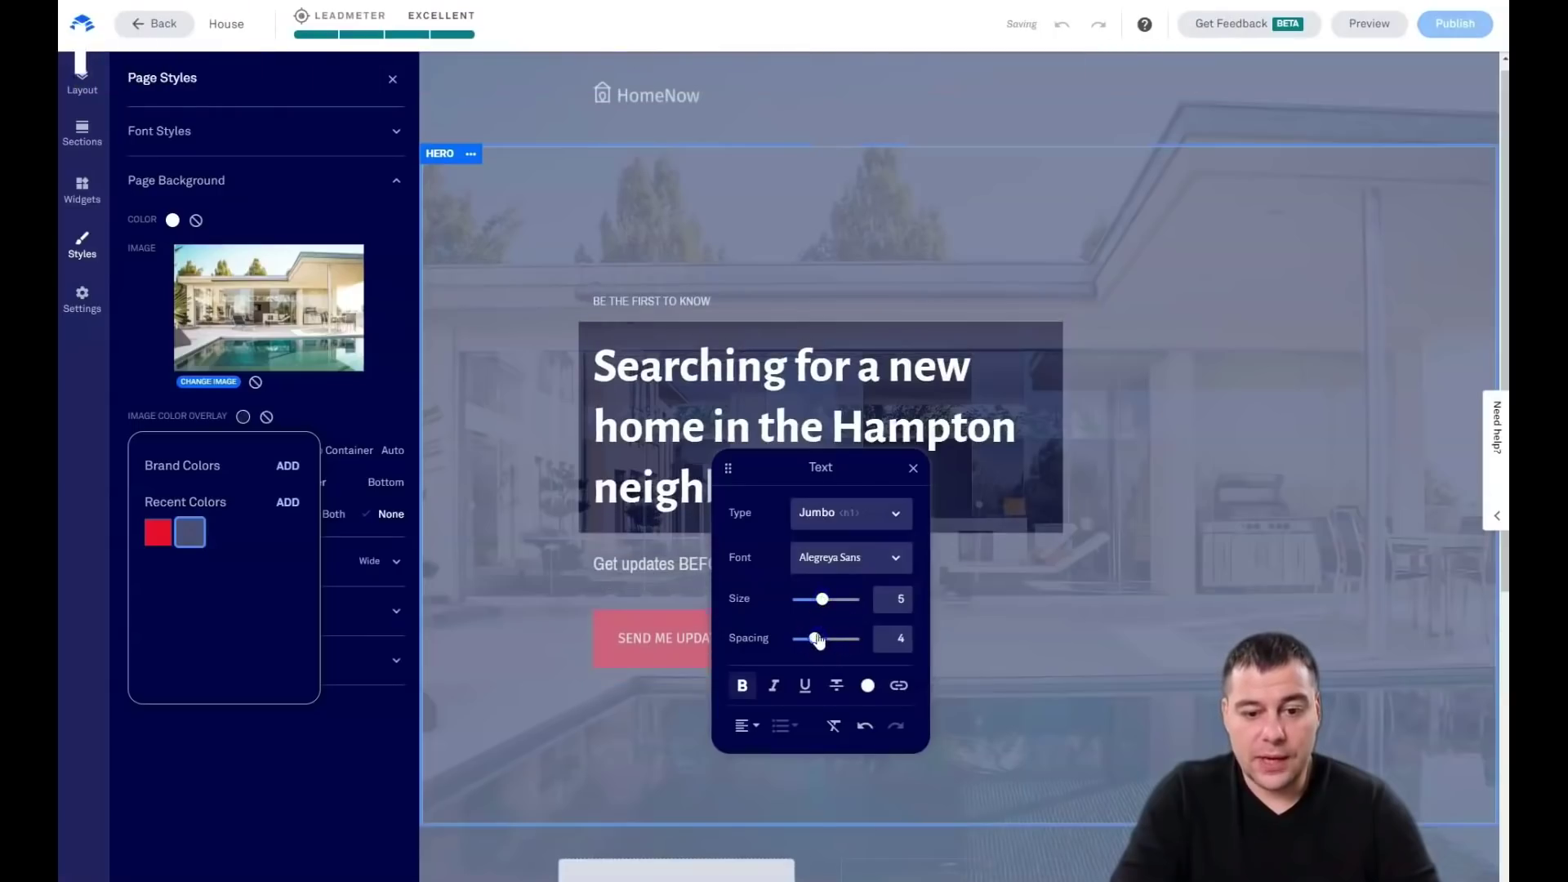
Step: Set the hero headline's text color to custom blue #0C0FCA at 100% opacity
left_click(867, 687)
left_click(903, 552)
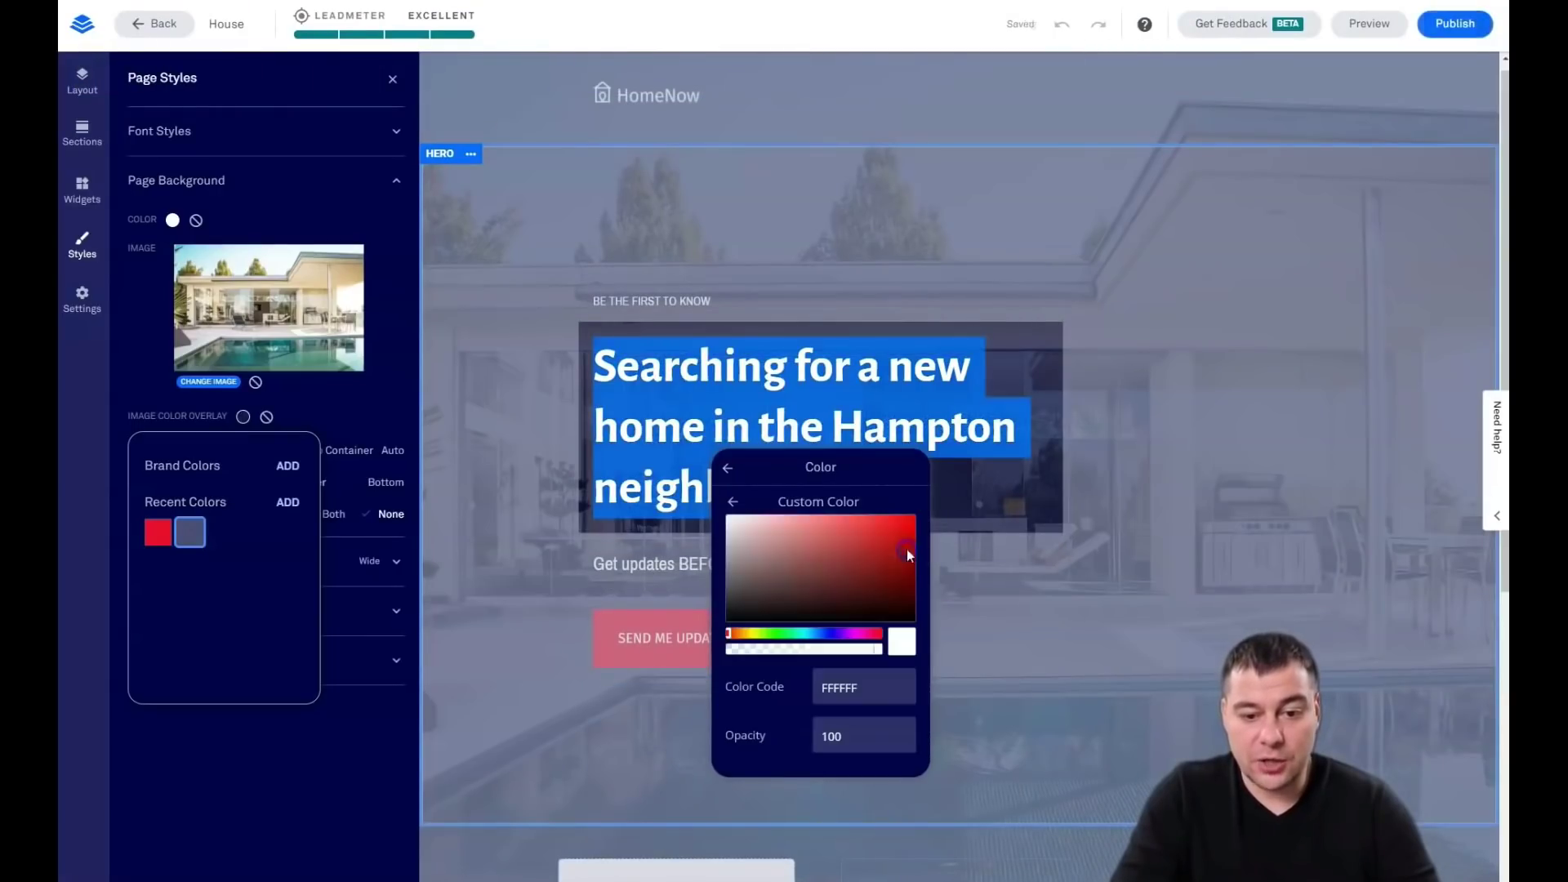
left_click(868, 537)
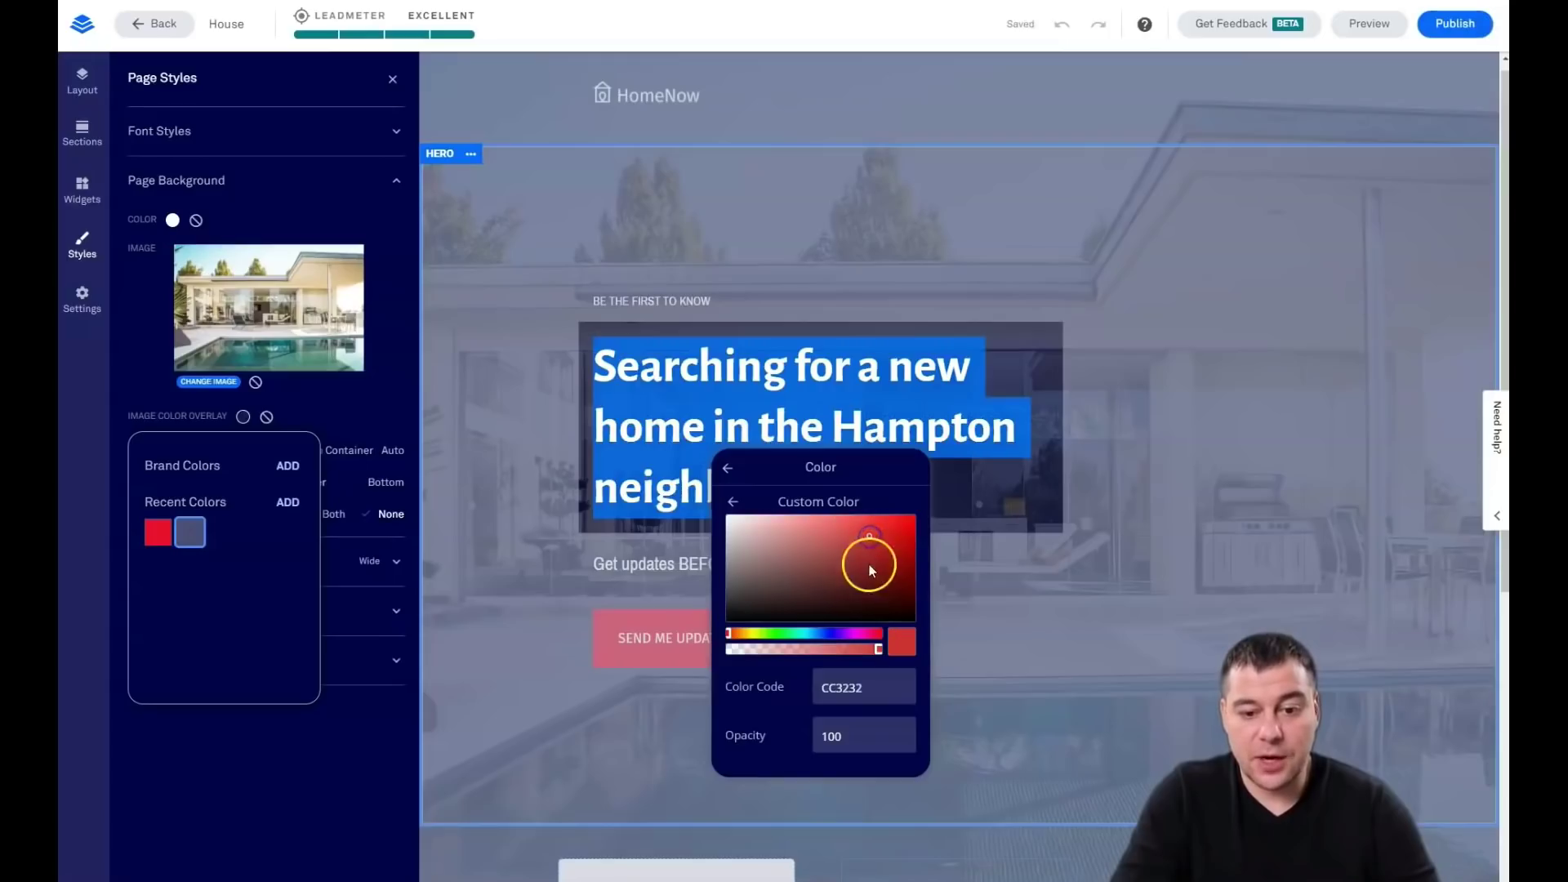
left_click(827, 635)
left_click(887, 545)
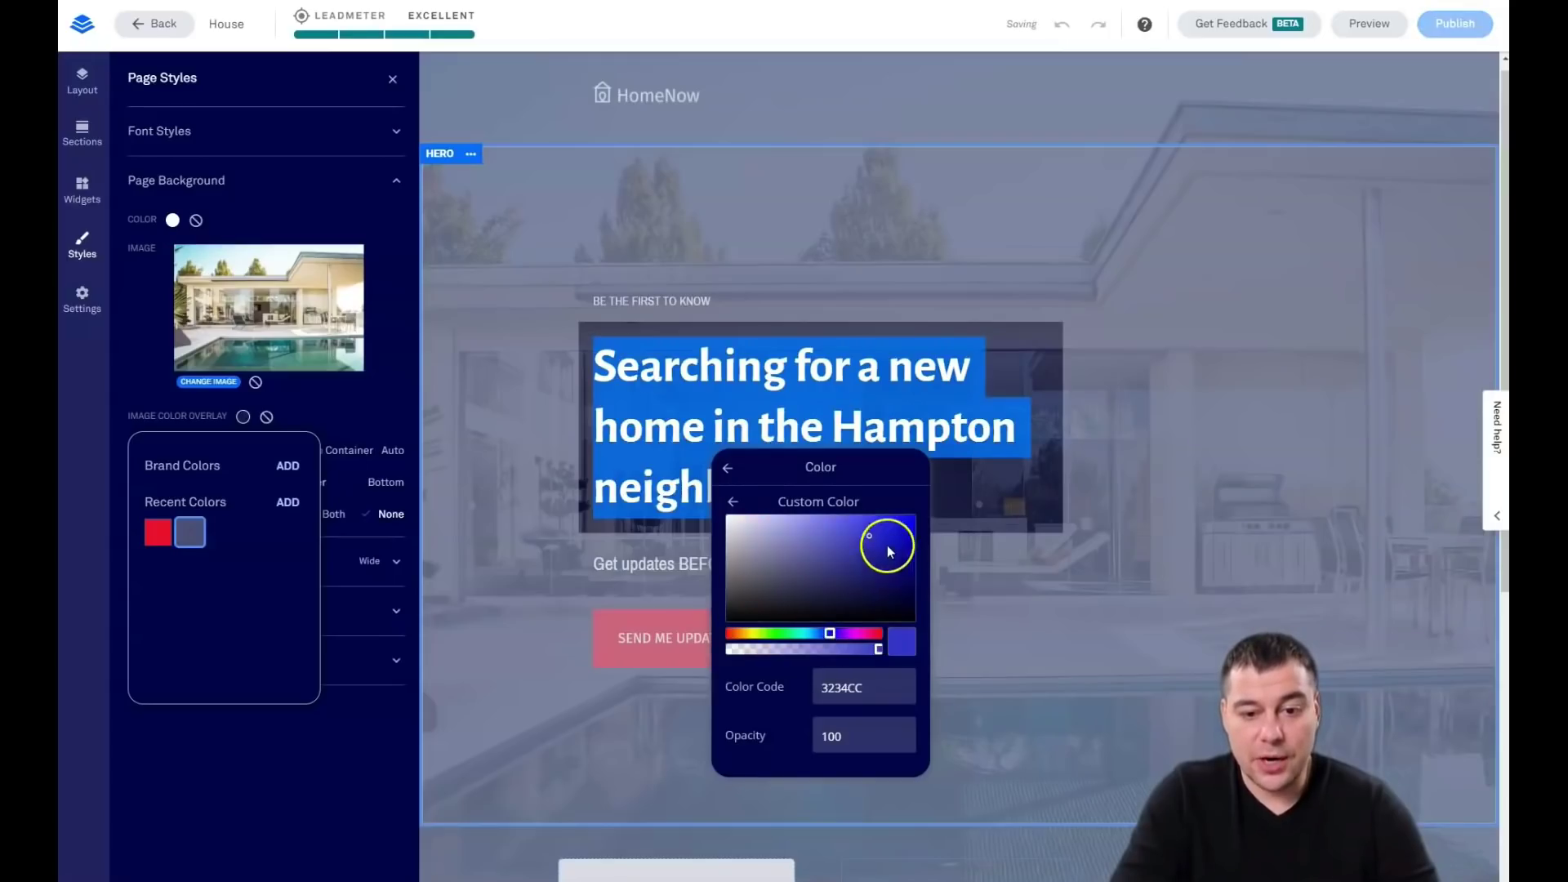
left_click(904, 537)
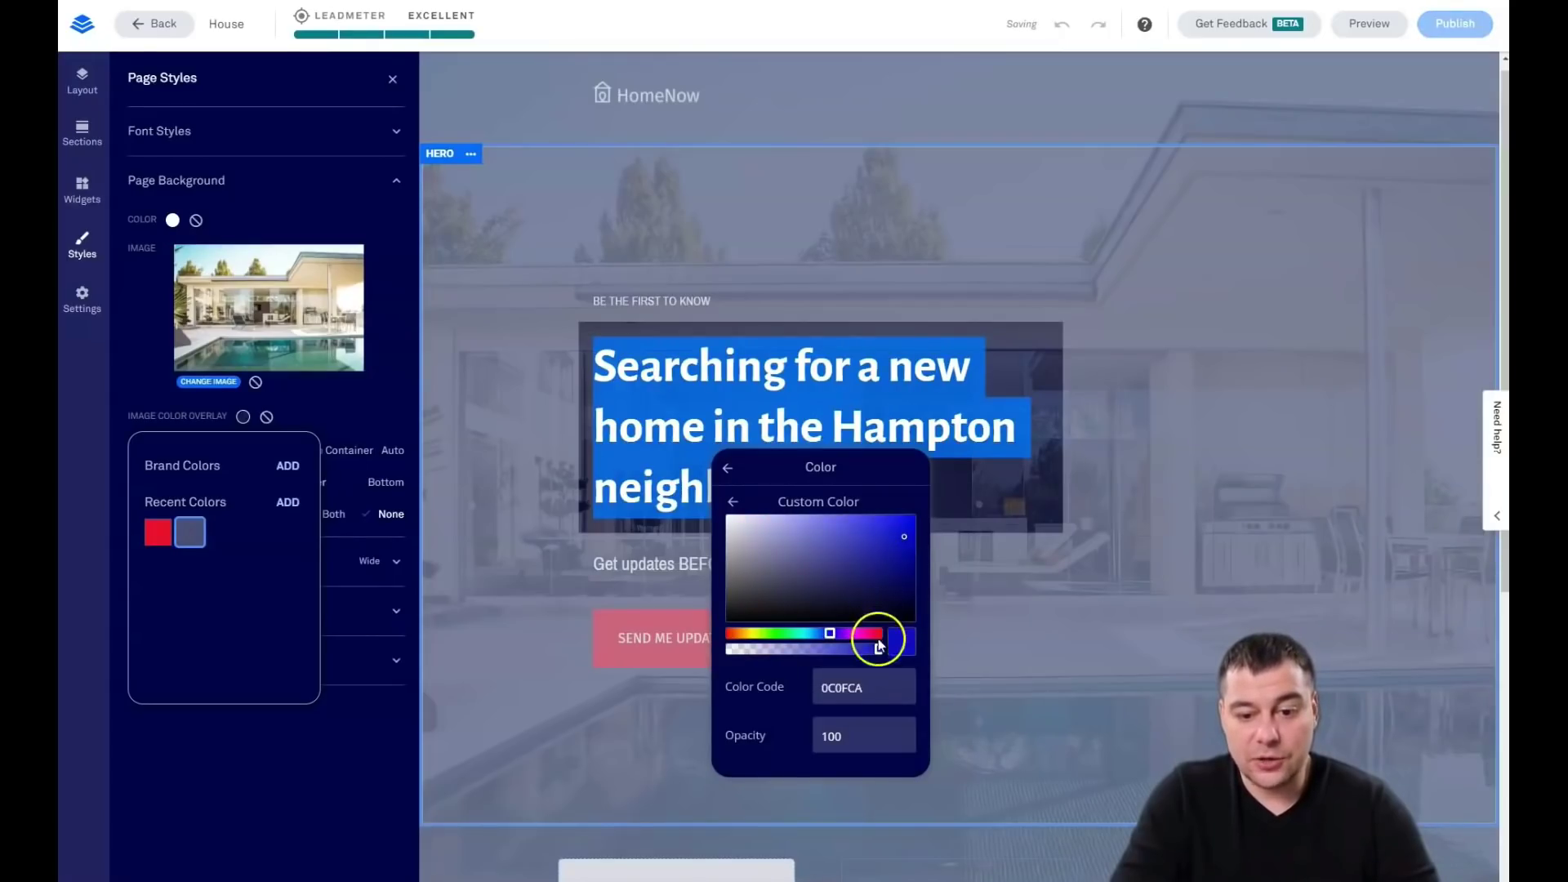
left_click(1026, 552)
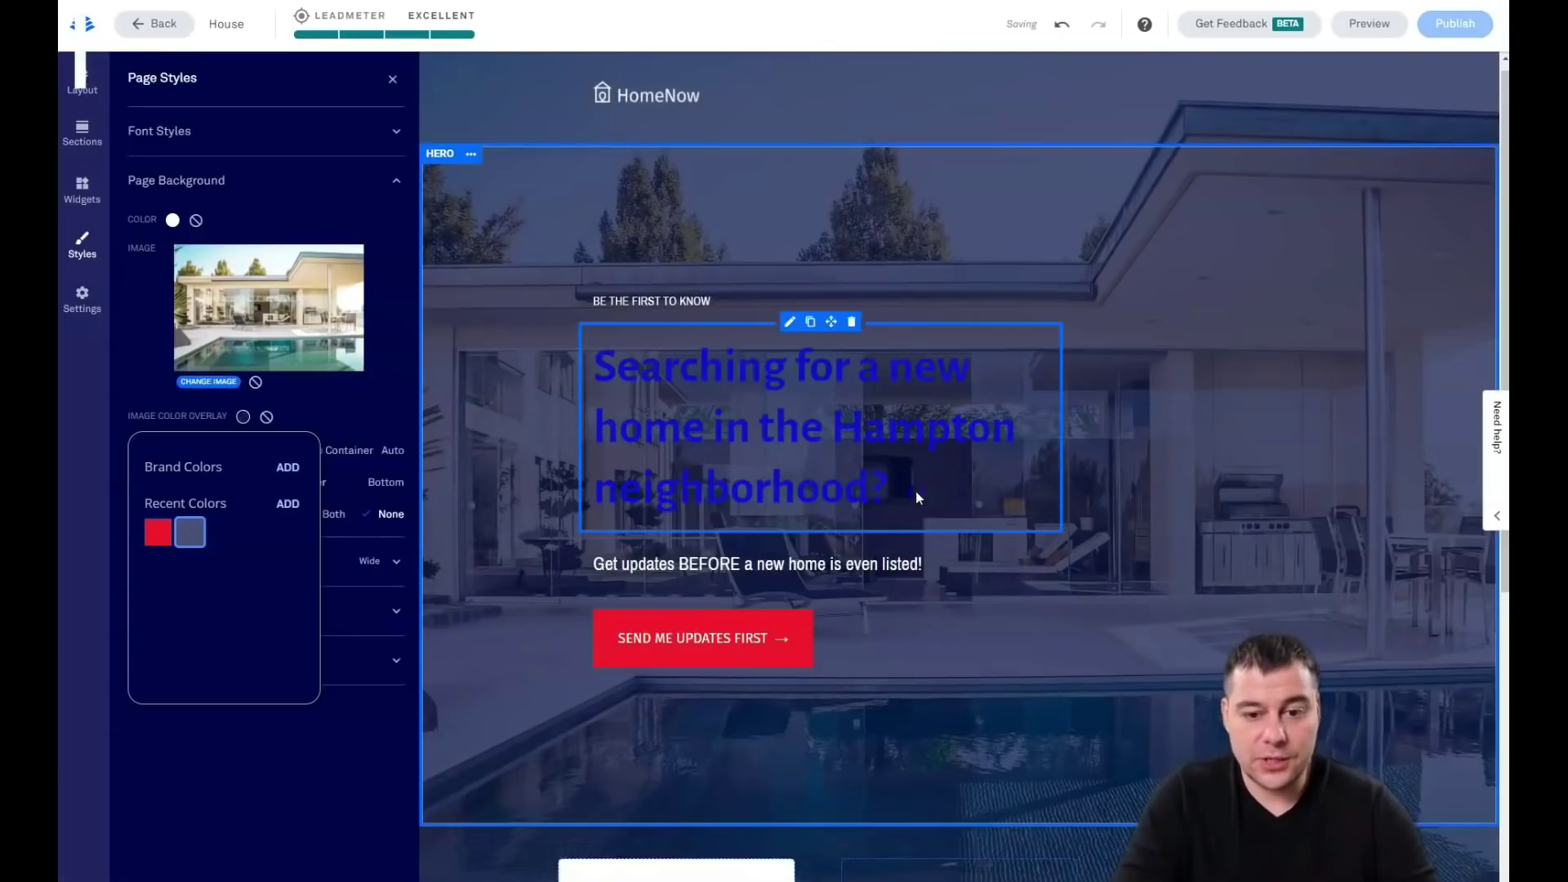
Step: Select the entire hero headline and set its text color to white
left_click(805, 438)
left_click_drag(602, 360, 934, 514)
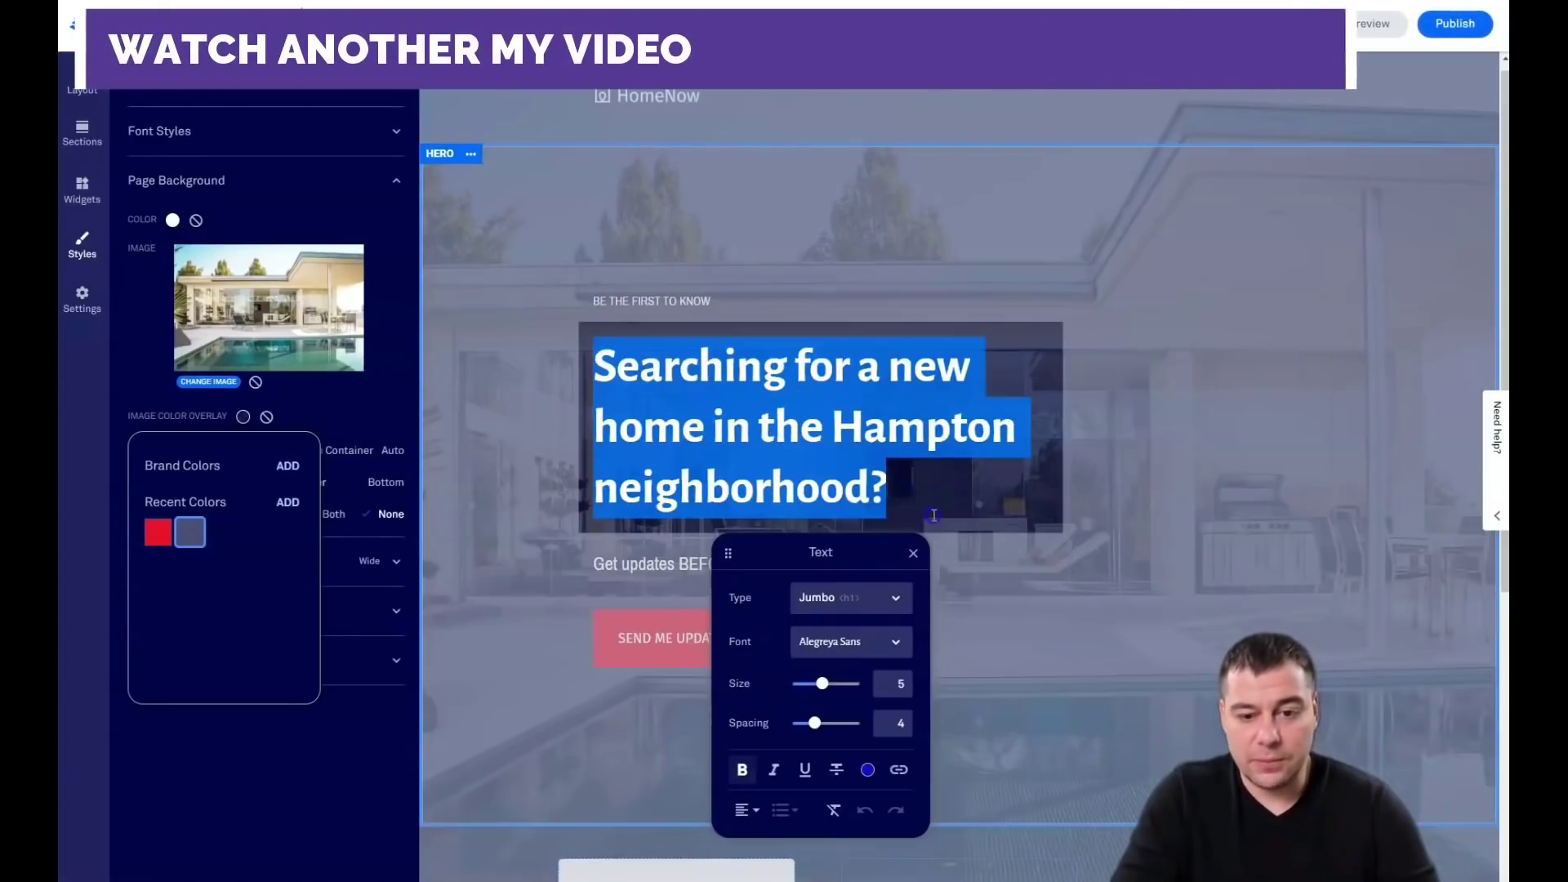
left_click(868, 769)
left_click(747, 660)
left_click(898, 640)
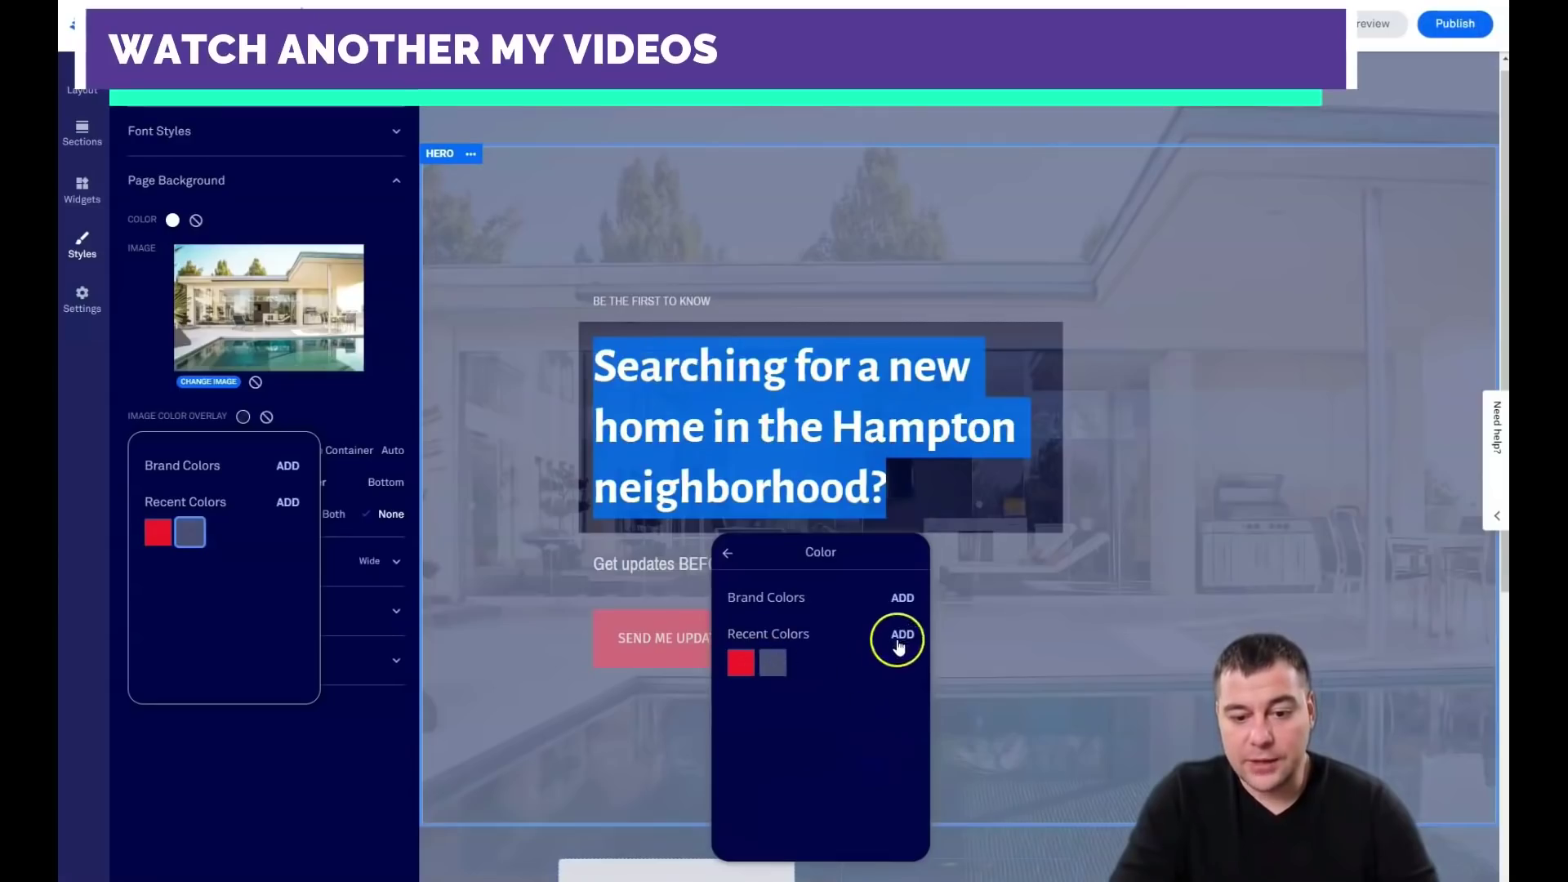
left_click(727, 601)
left_click(991, 551)
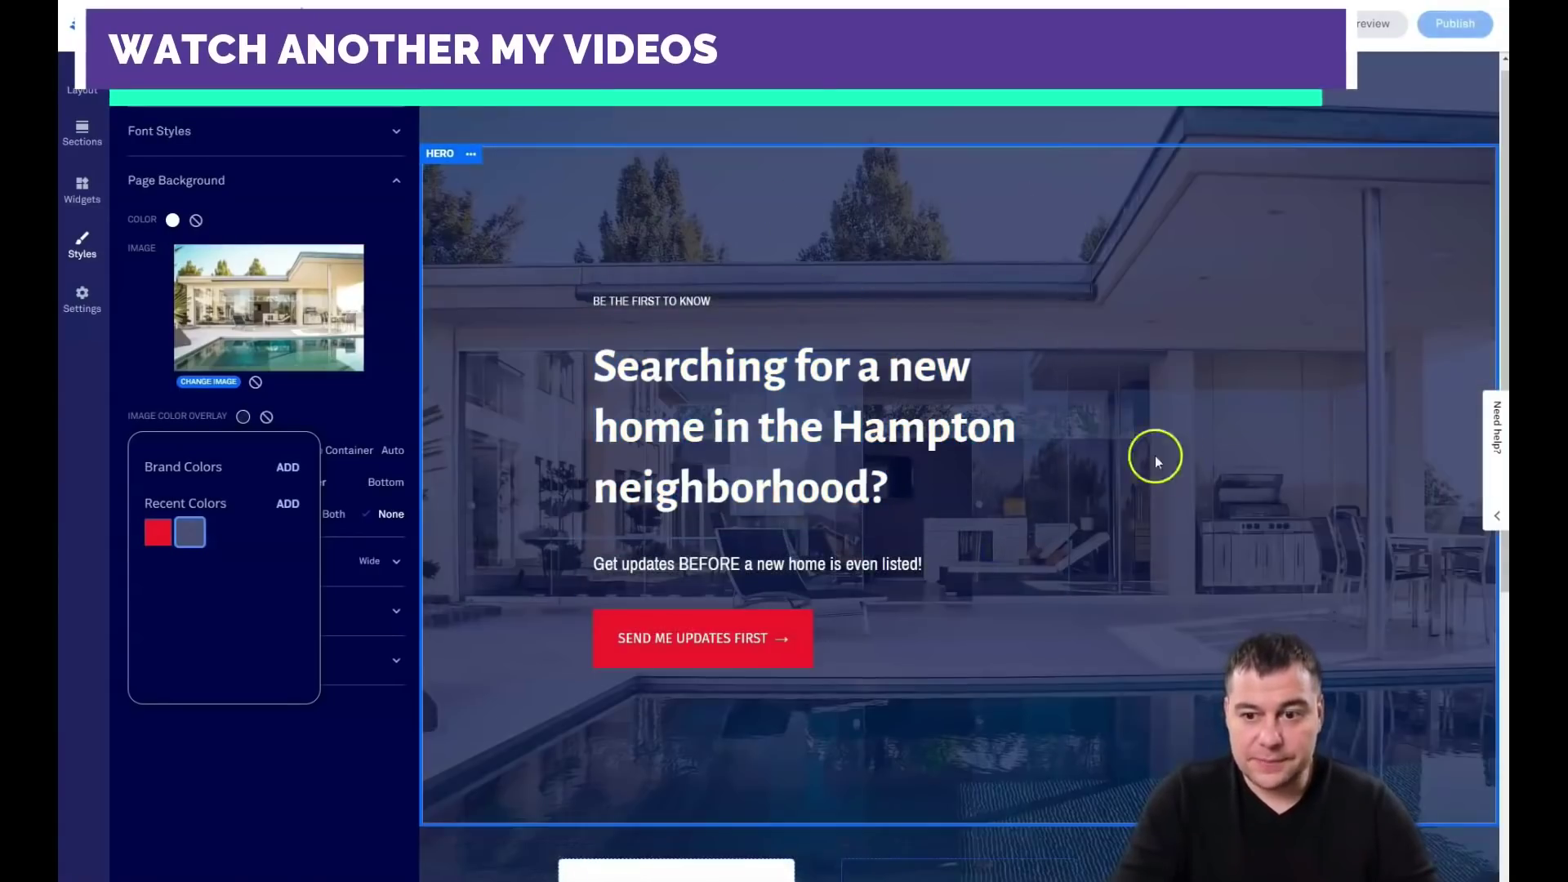
Step: Widen the hero's text column so the headline fits on two lines
scroll(787, 532, "down", 2)
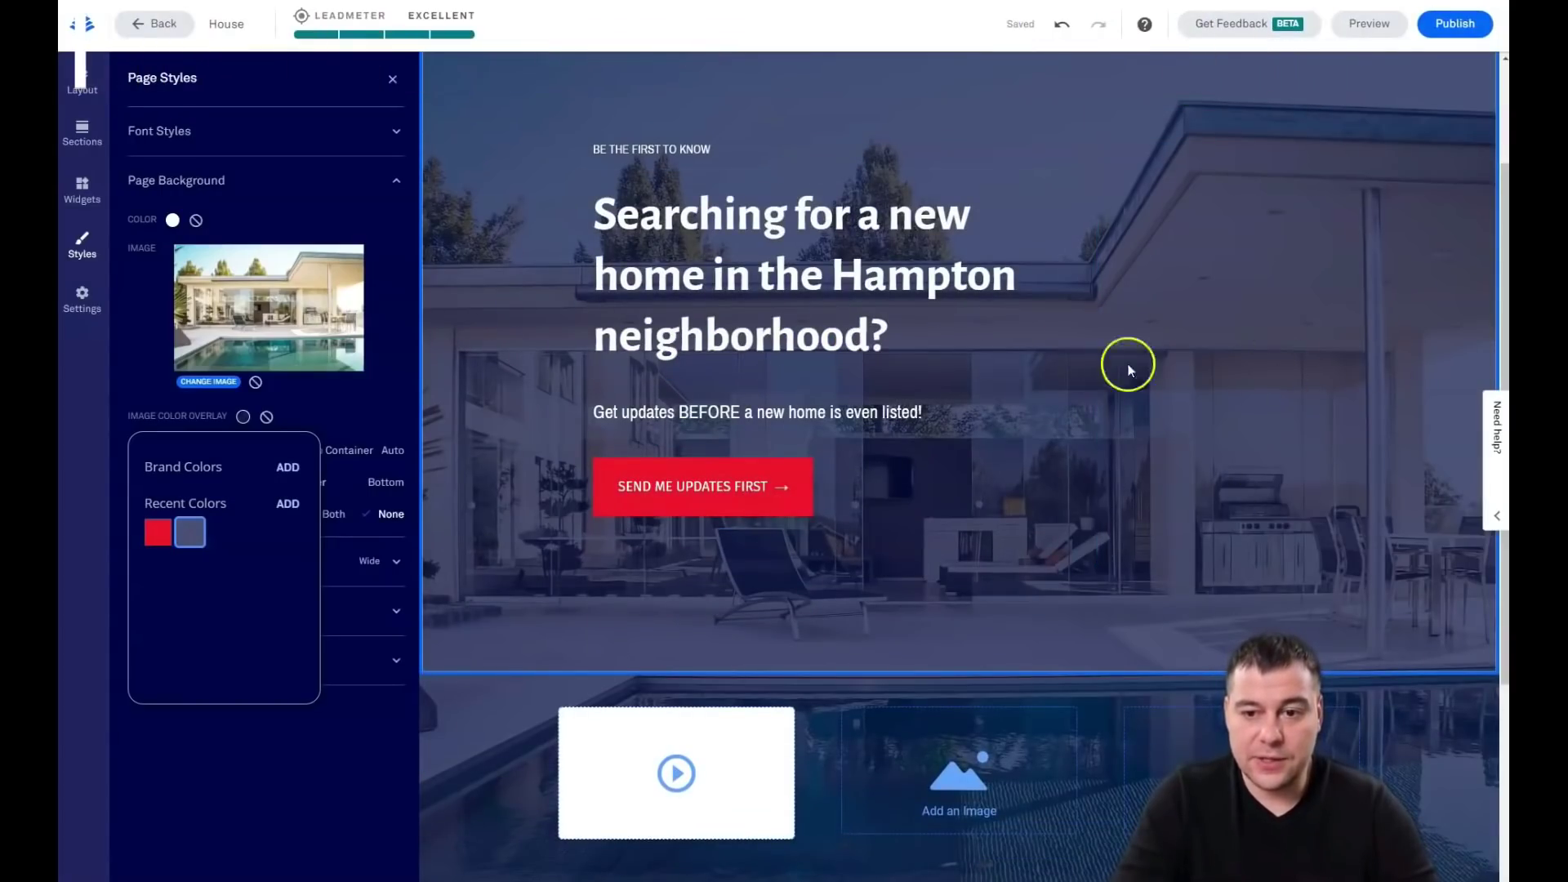
mouse_move(1096, 357)
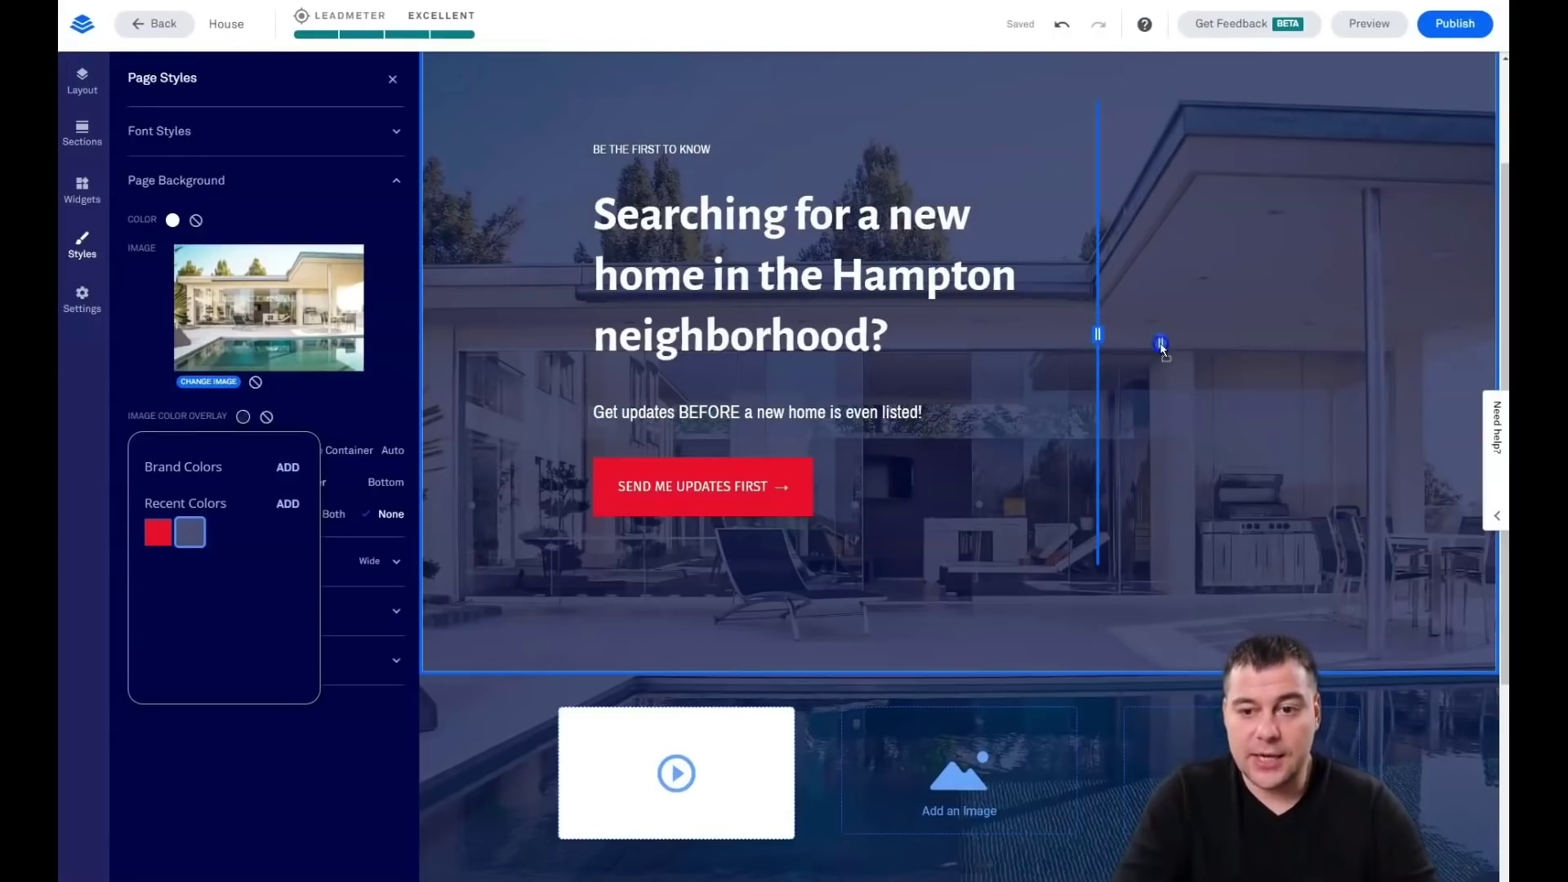
left_click_drag(1160, 343, 1272, 341)
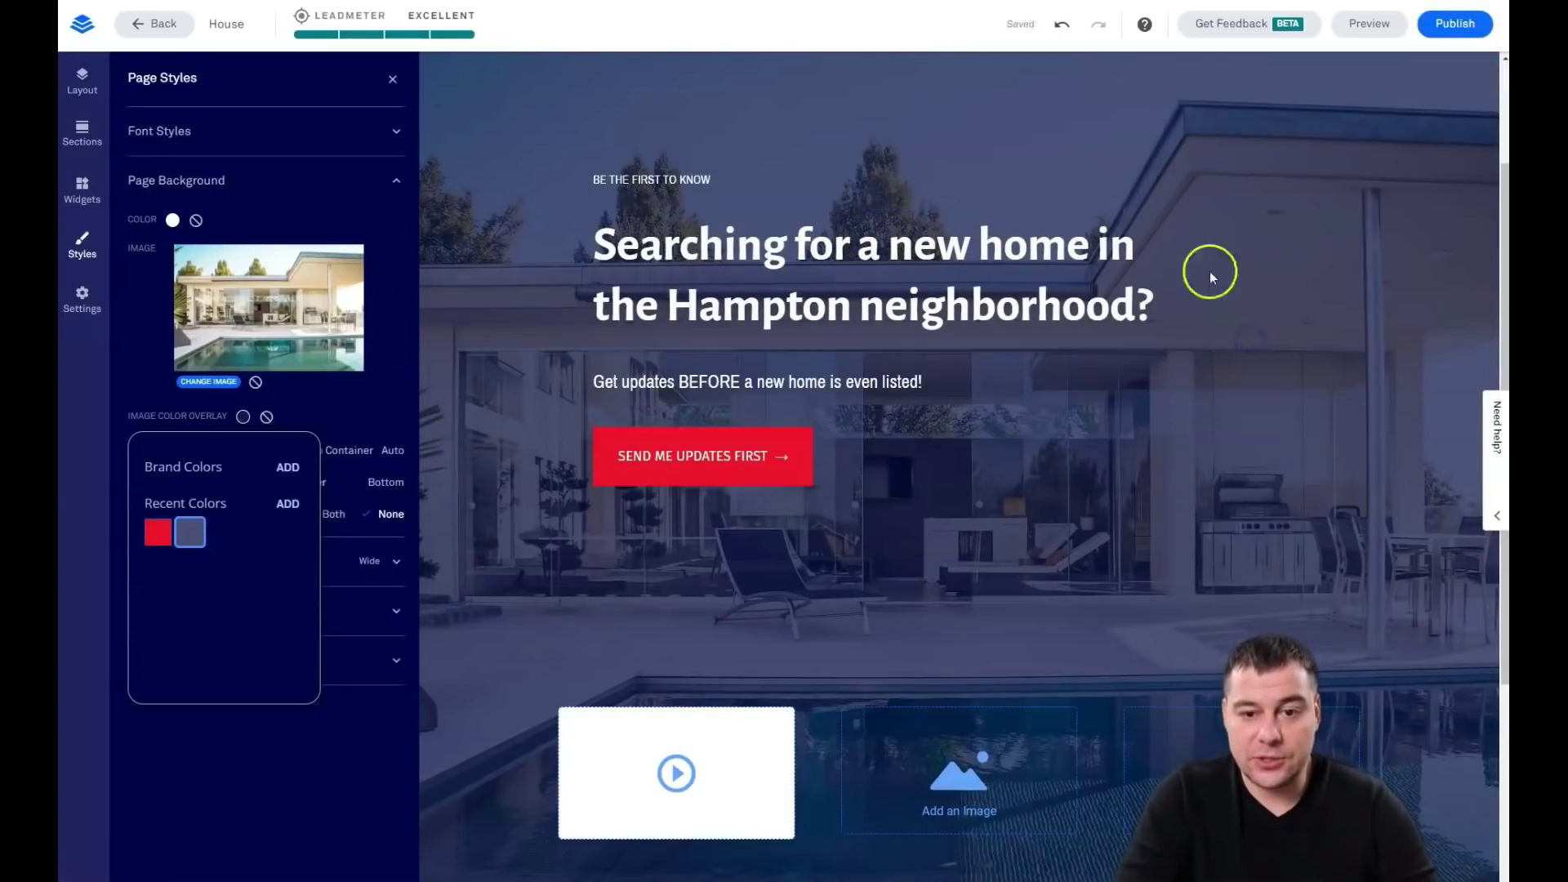
left_click(809, 249)
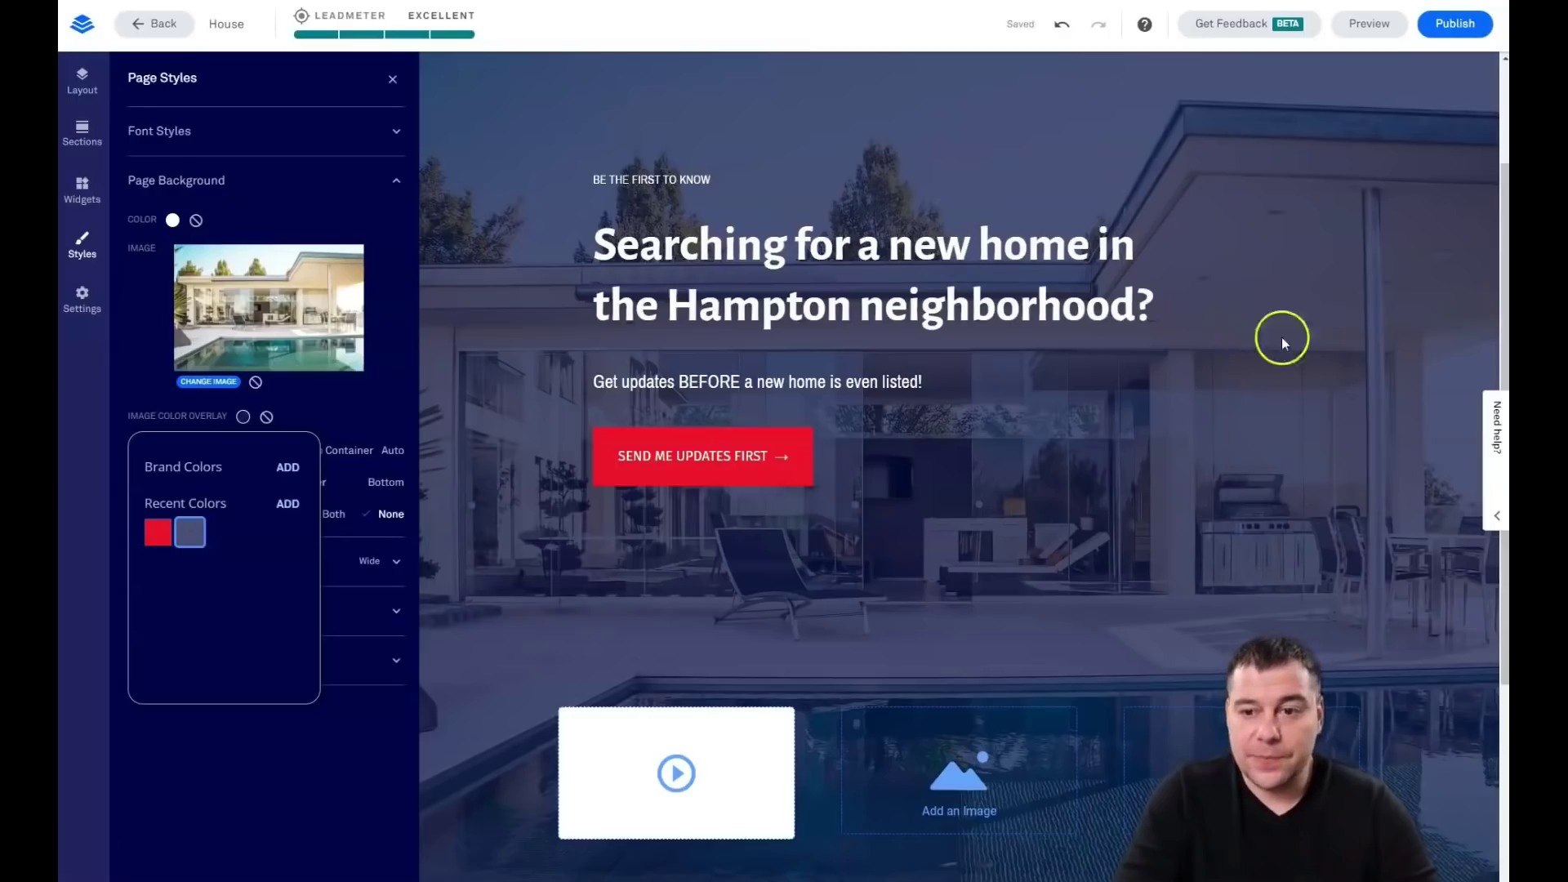
Step: Close the page styles and delete the empty Column 2 from Row 1 of the Hero section in the page layout
left_click(392, 82)
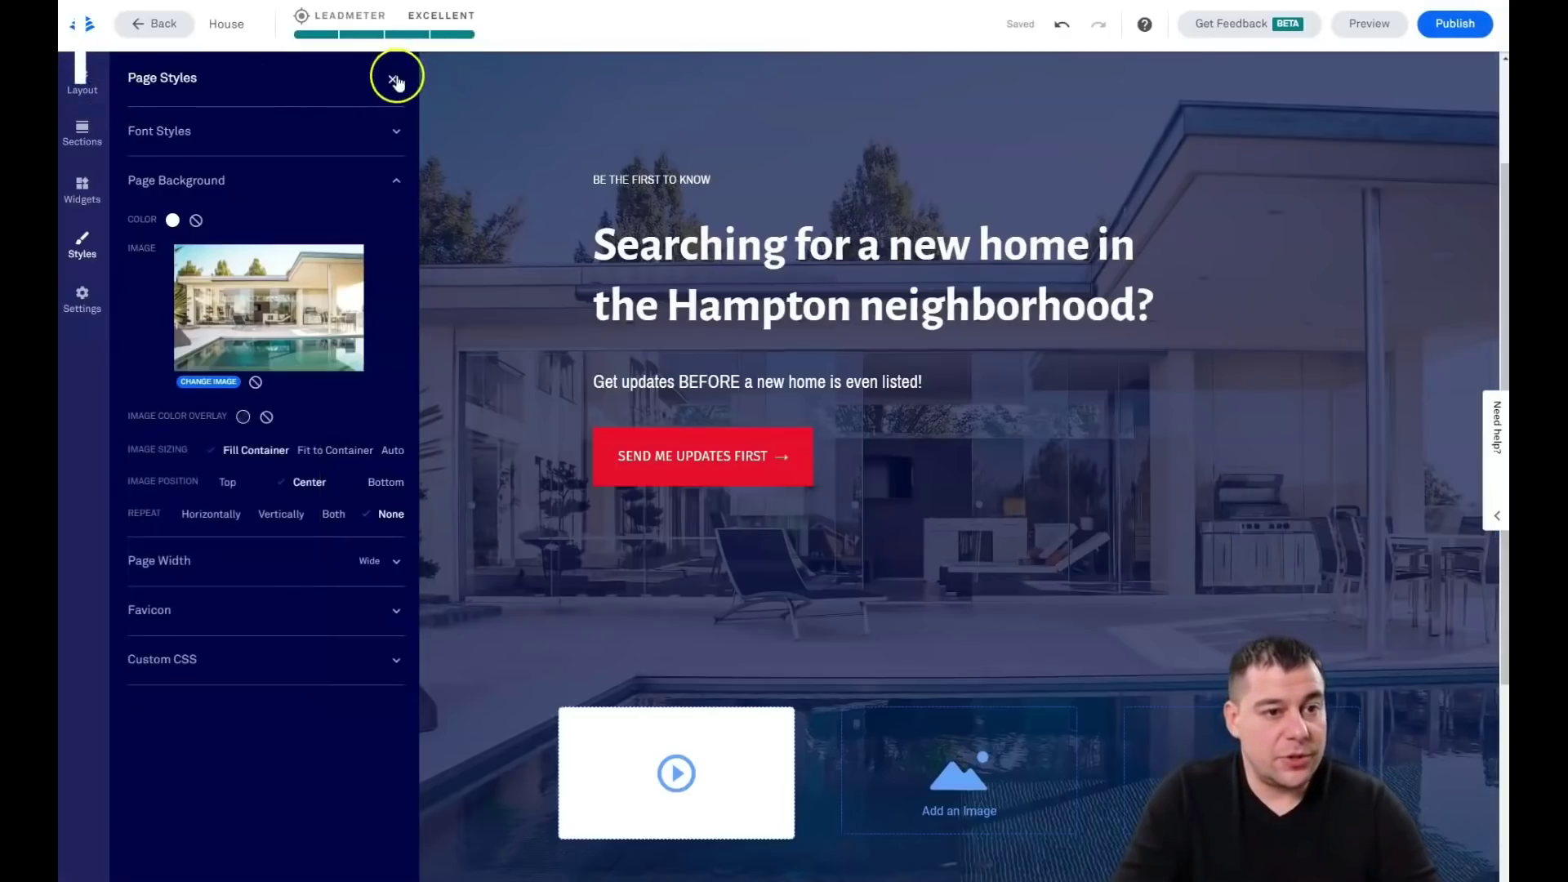
left_click(392, 75)
left_click(83, 96)
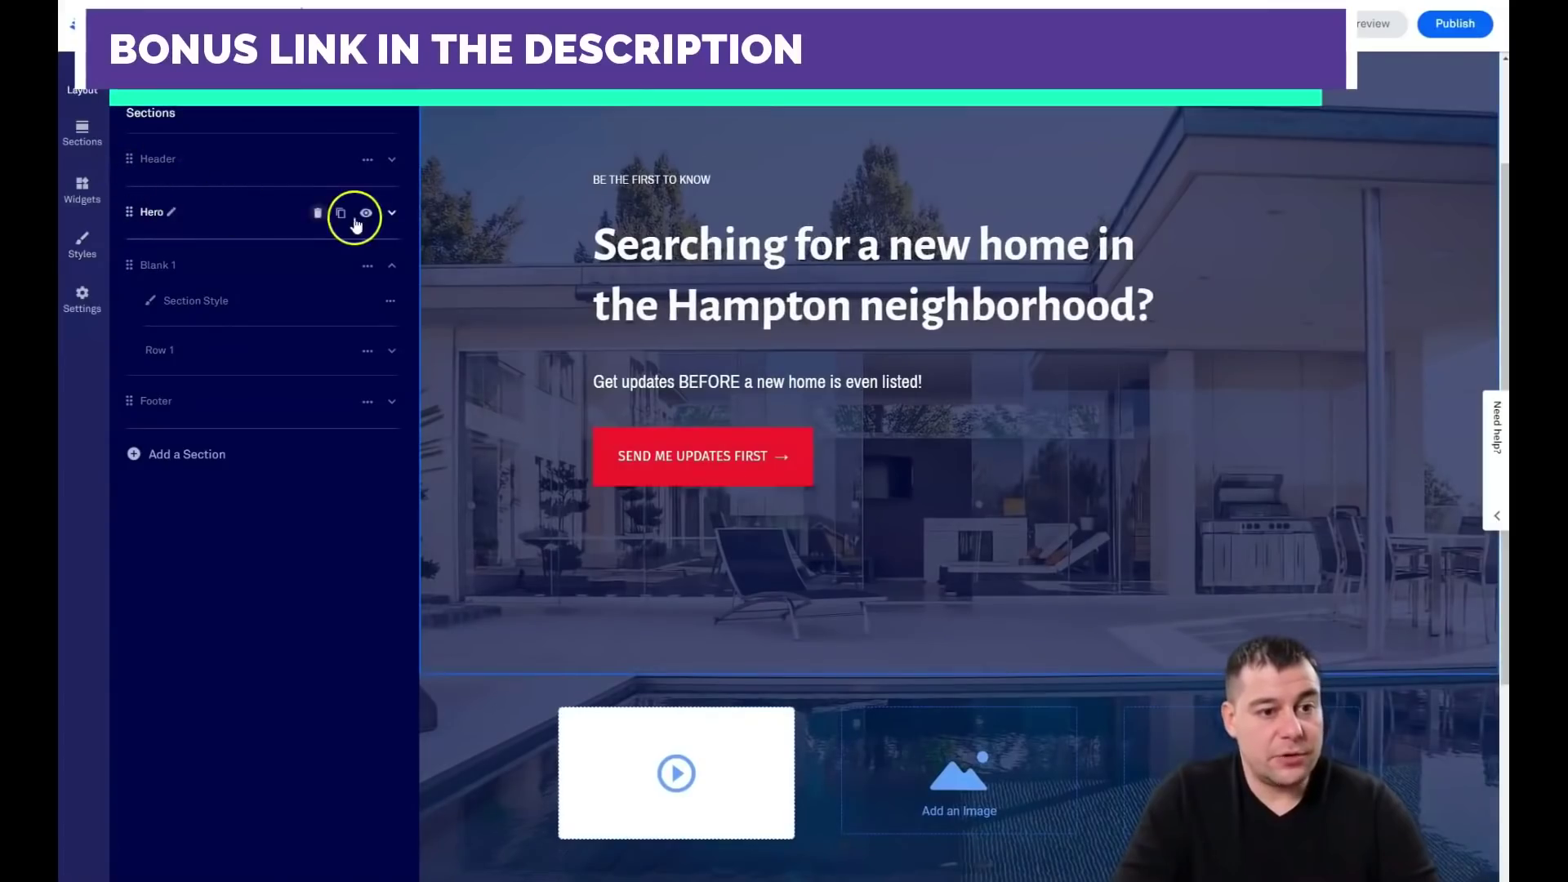
left_click(392, 214)
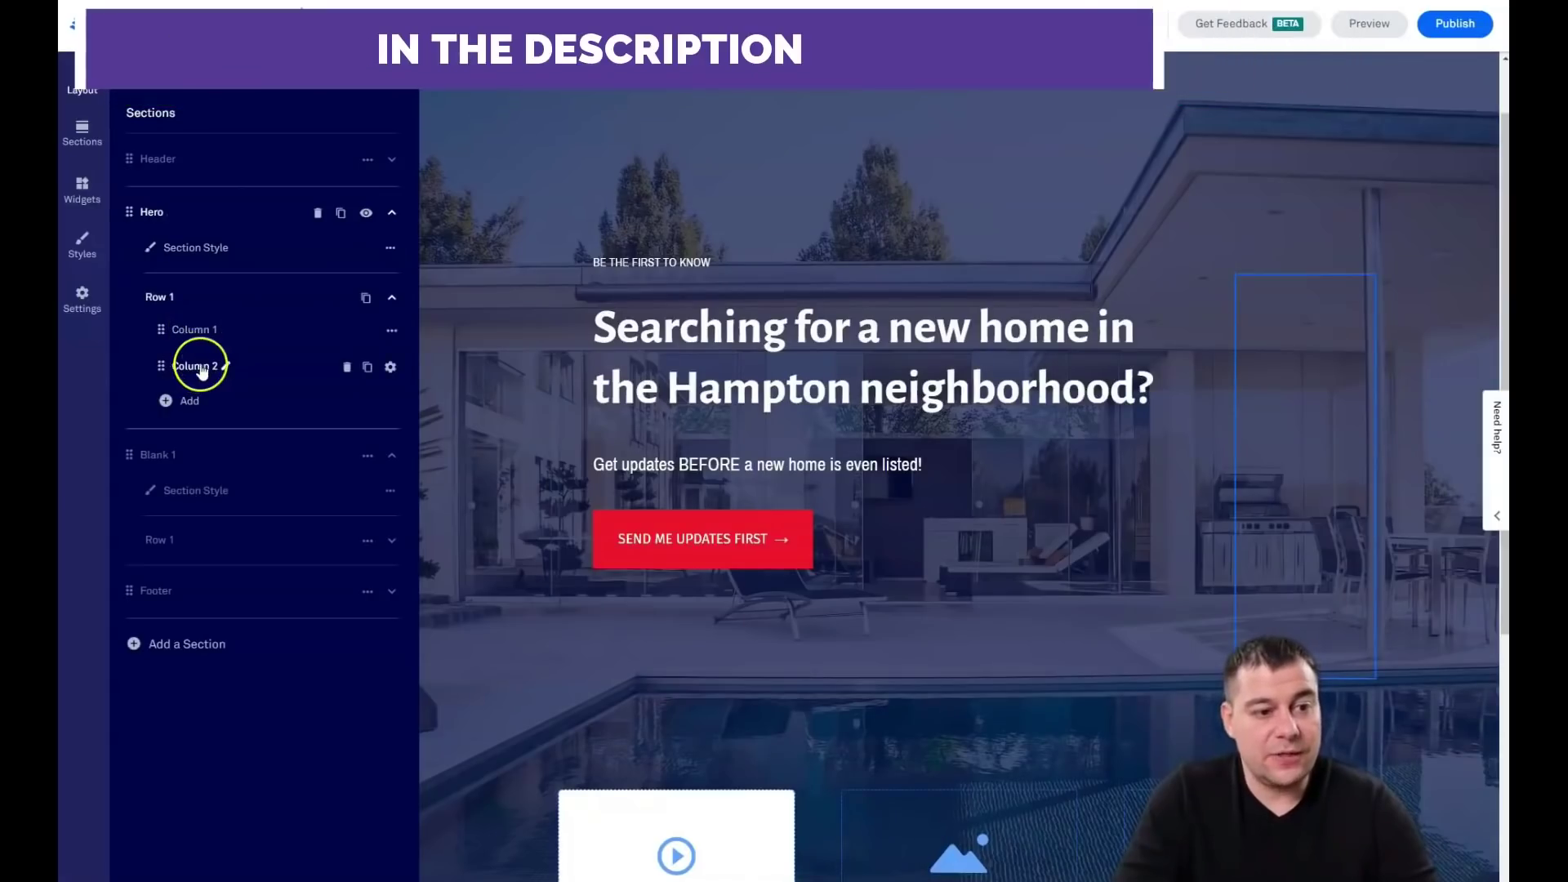
left_click(347, 367)
left_click(298, 367)
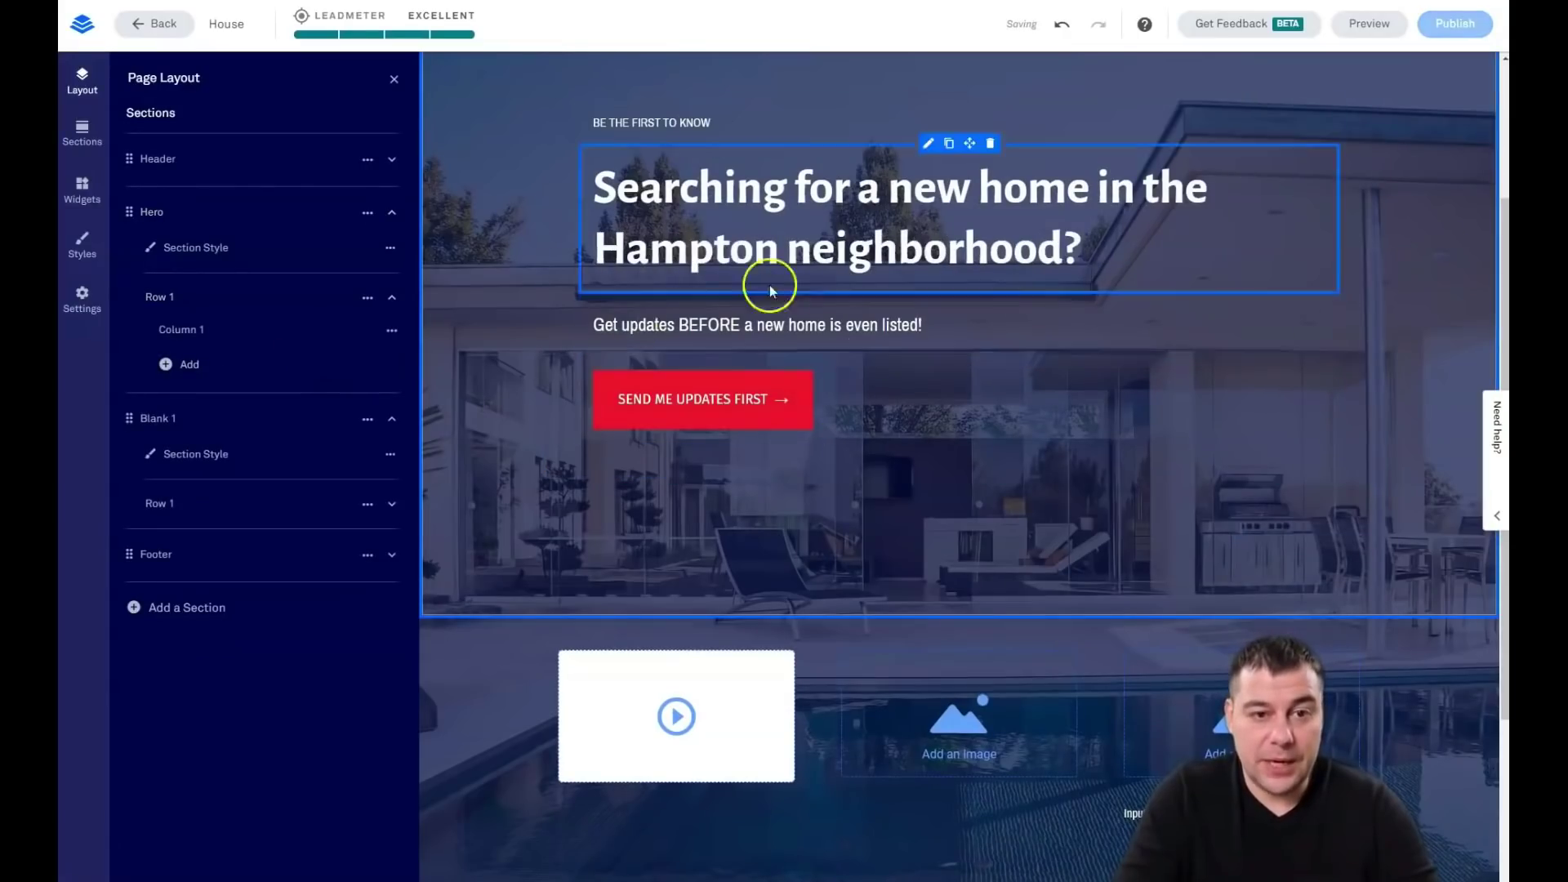
Step: Center-align the BE THE FIRST TO KNOW text above the hero headline
left_click(668, 124)
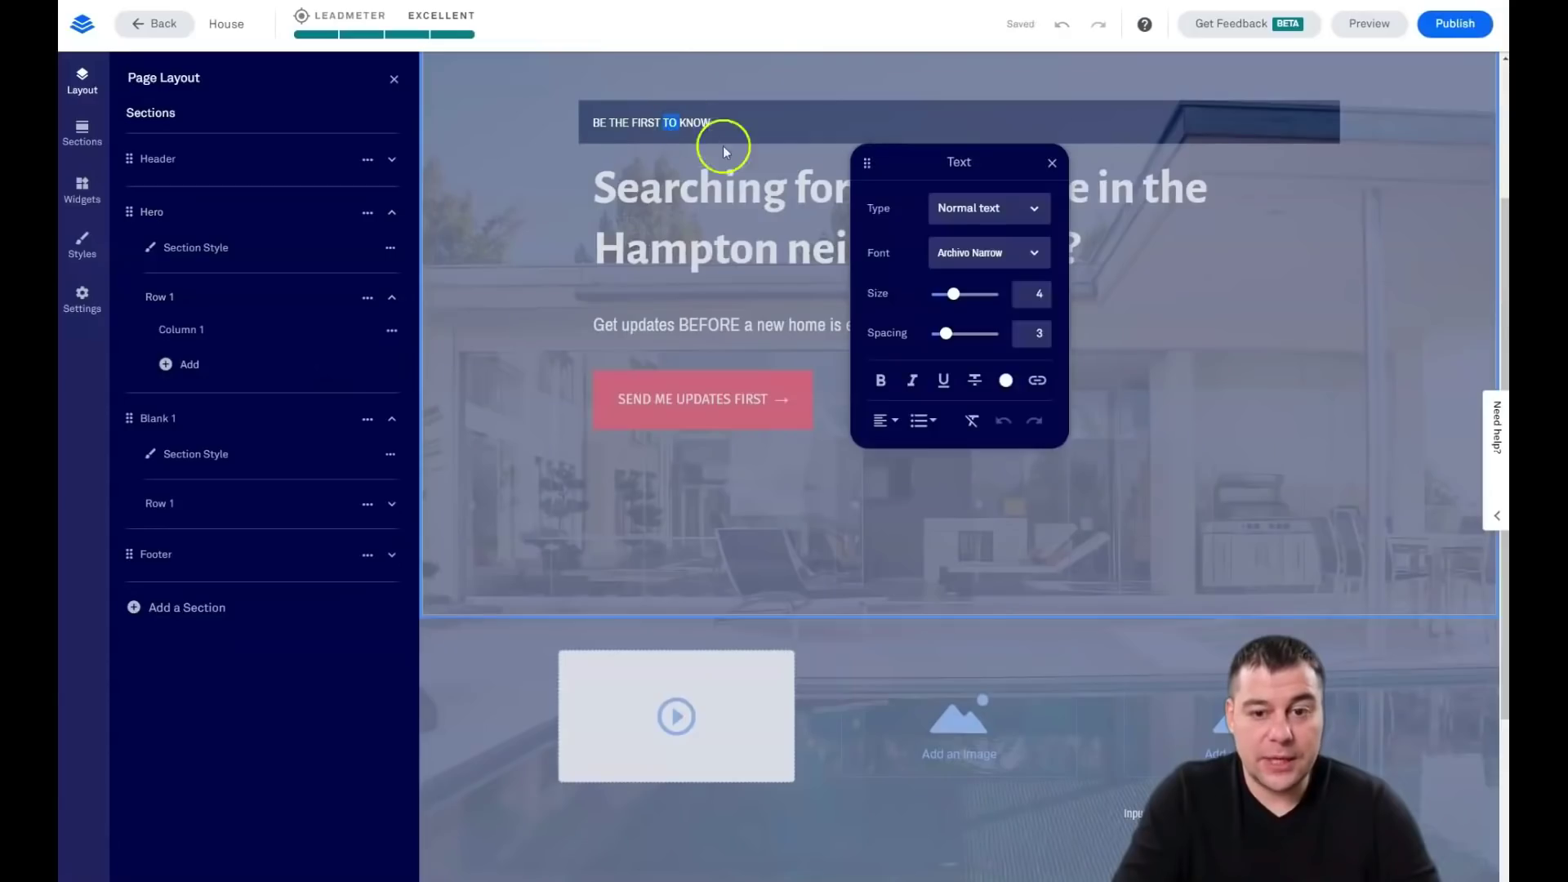
left_click(890, 423)
left_click(885, 420)
left_click(525, 245)
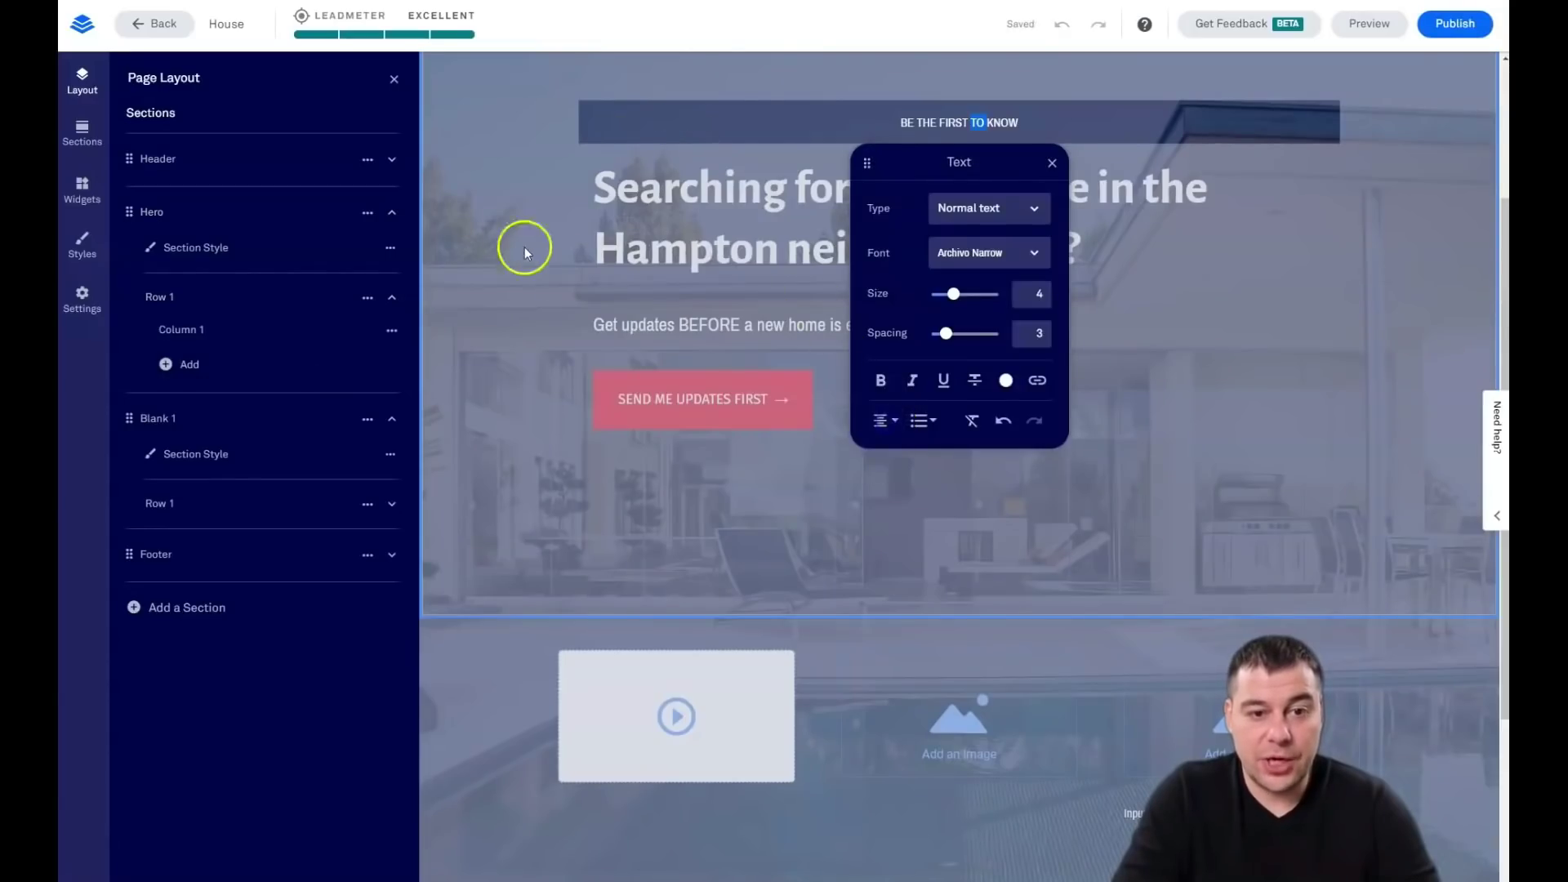
Step: Select the whole hero headline and center-align it
double_click(672, 200)
left_click_drag(1077, 274, 590, 193)
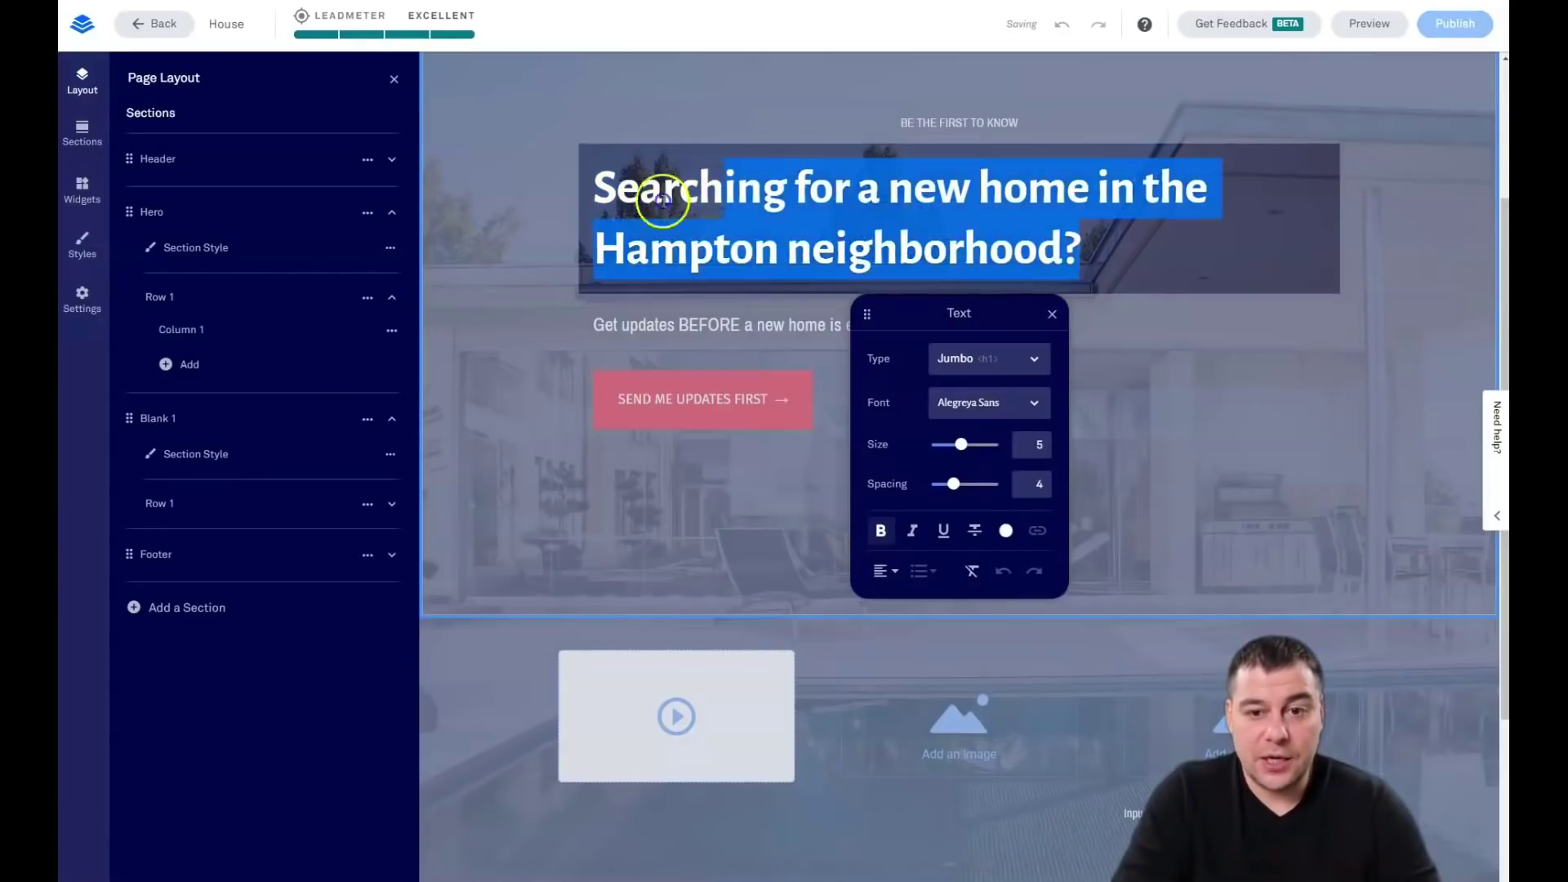
left_click(885, 570)
left_click(887, 574)
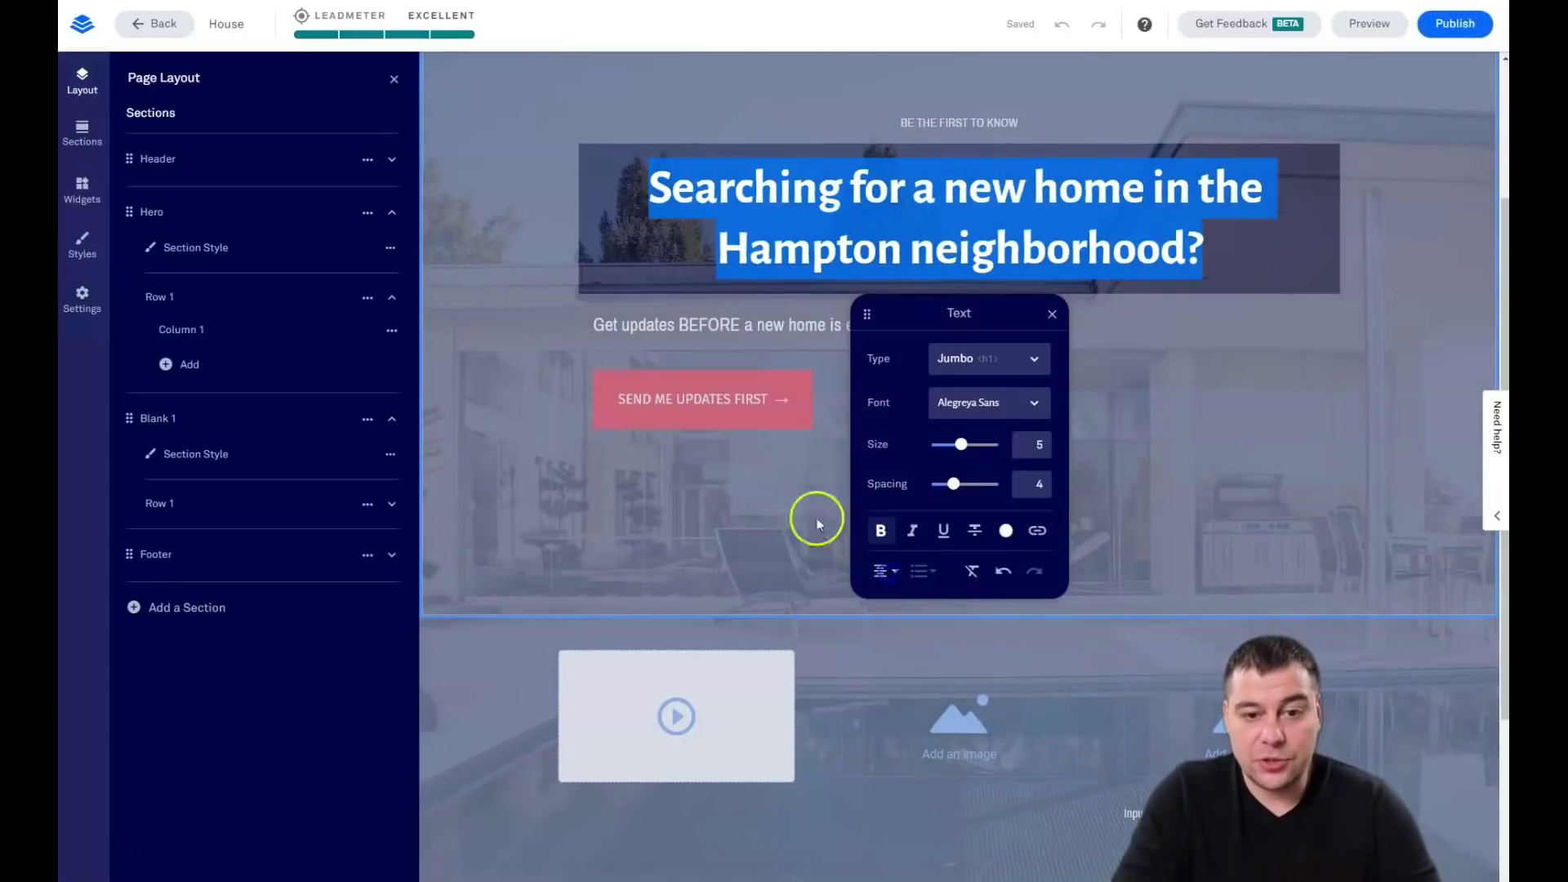
left_click(597, 315)
Step: Center-align the subheading "Get updates BEFORE a new home is even listed!" and finish editing it
left_click(867, 326)
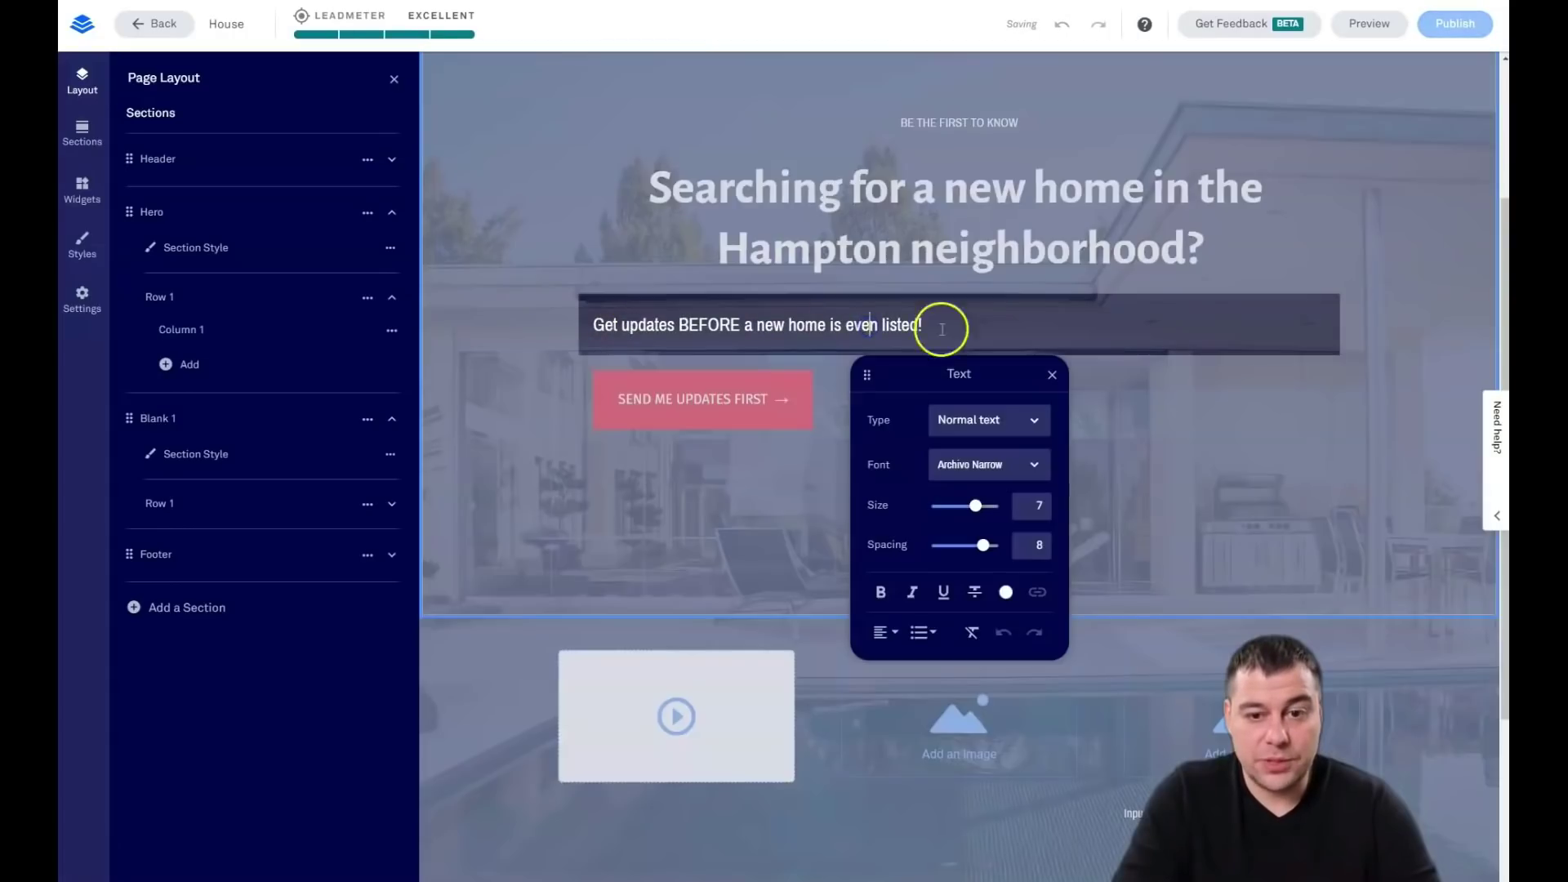
left_click_drag(941, 329, 612, 332)
left_click(885, 634)
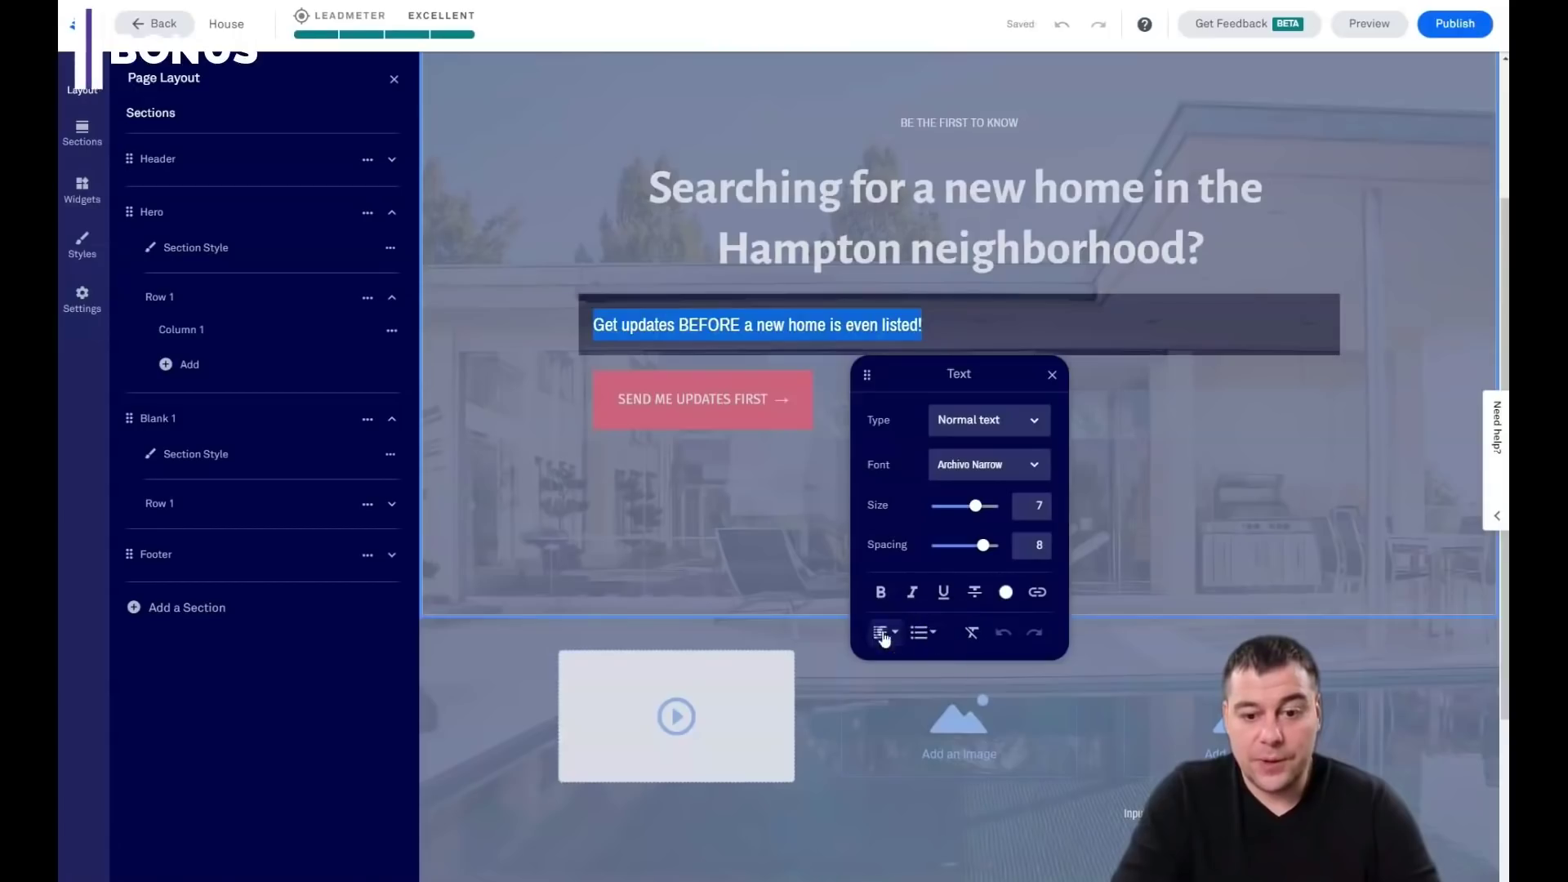
left_click(886, 645)
left_click(820, 513)
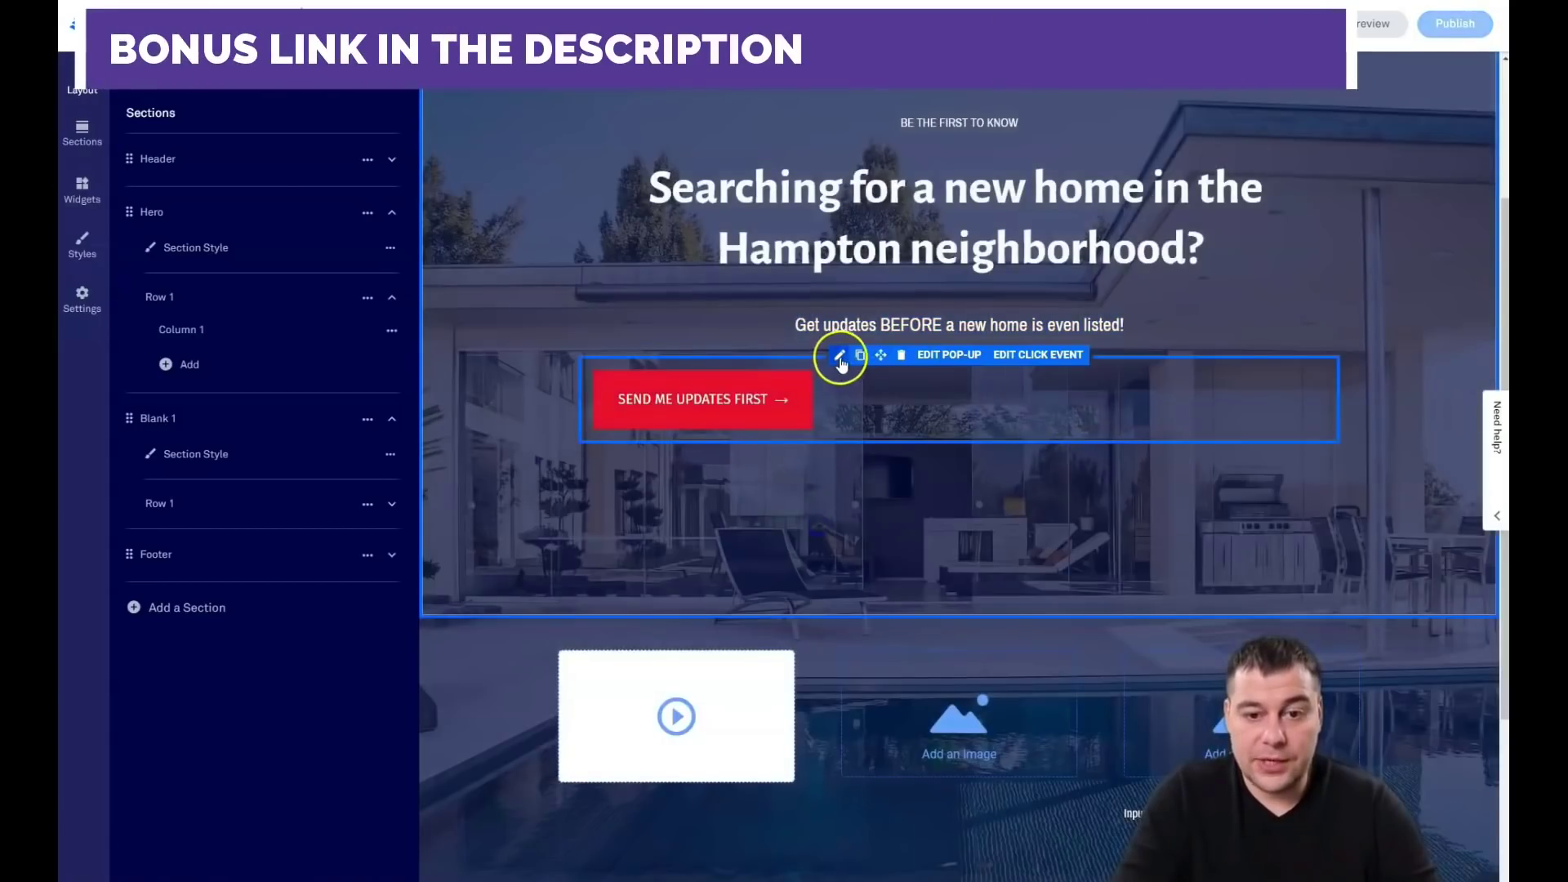
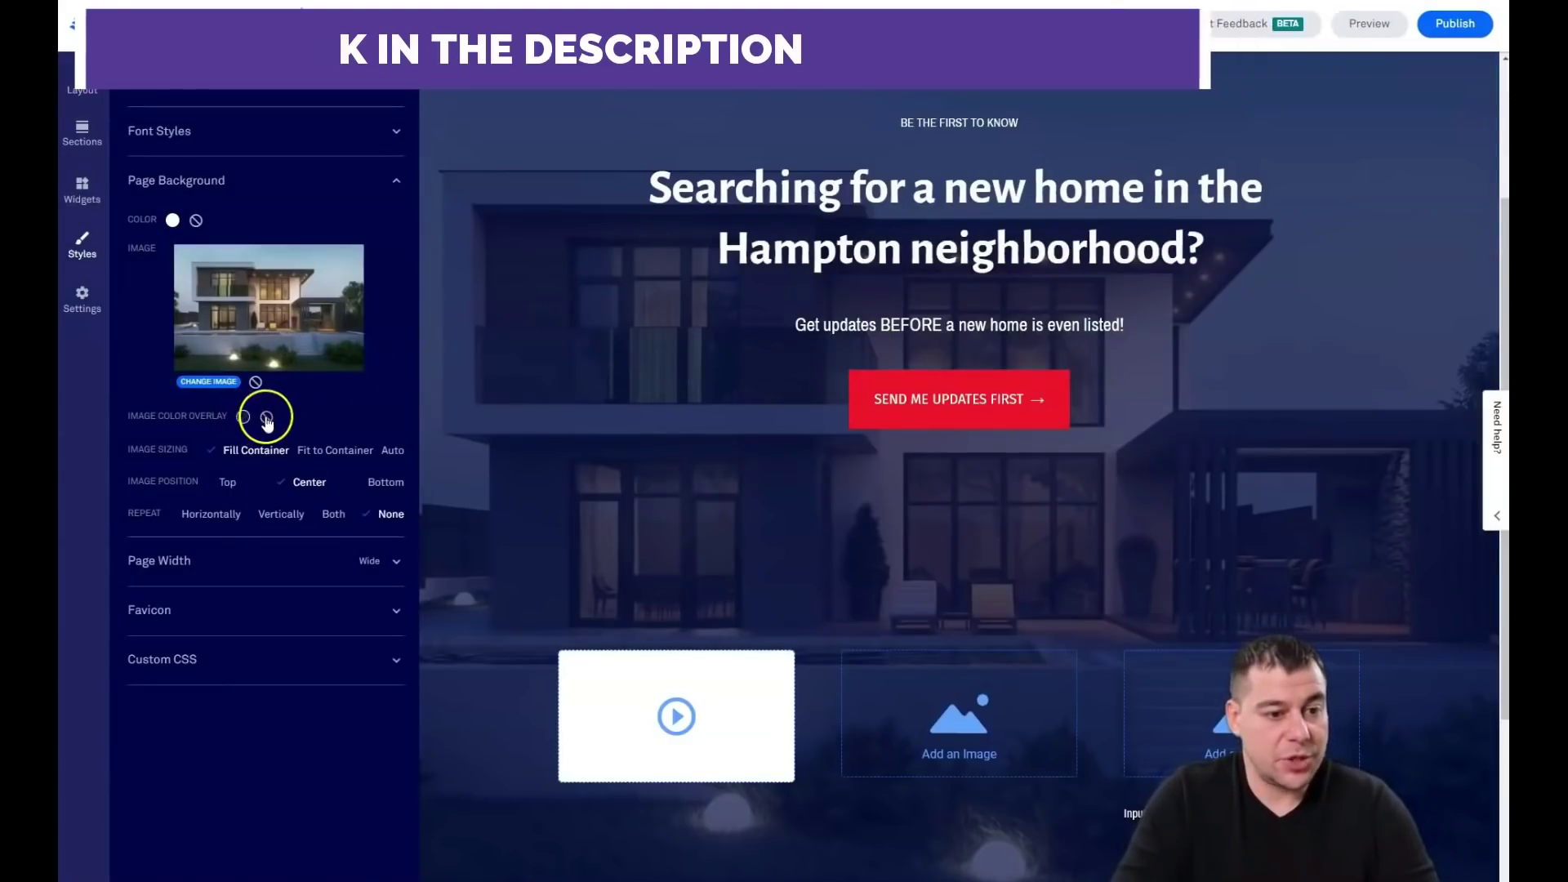
Step: Replace the page background's image color overlay with custom gray #6A6969 at 66% opacity and close the page styles
left_click(266, 418)
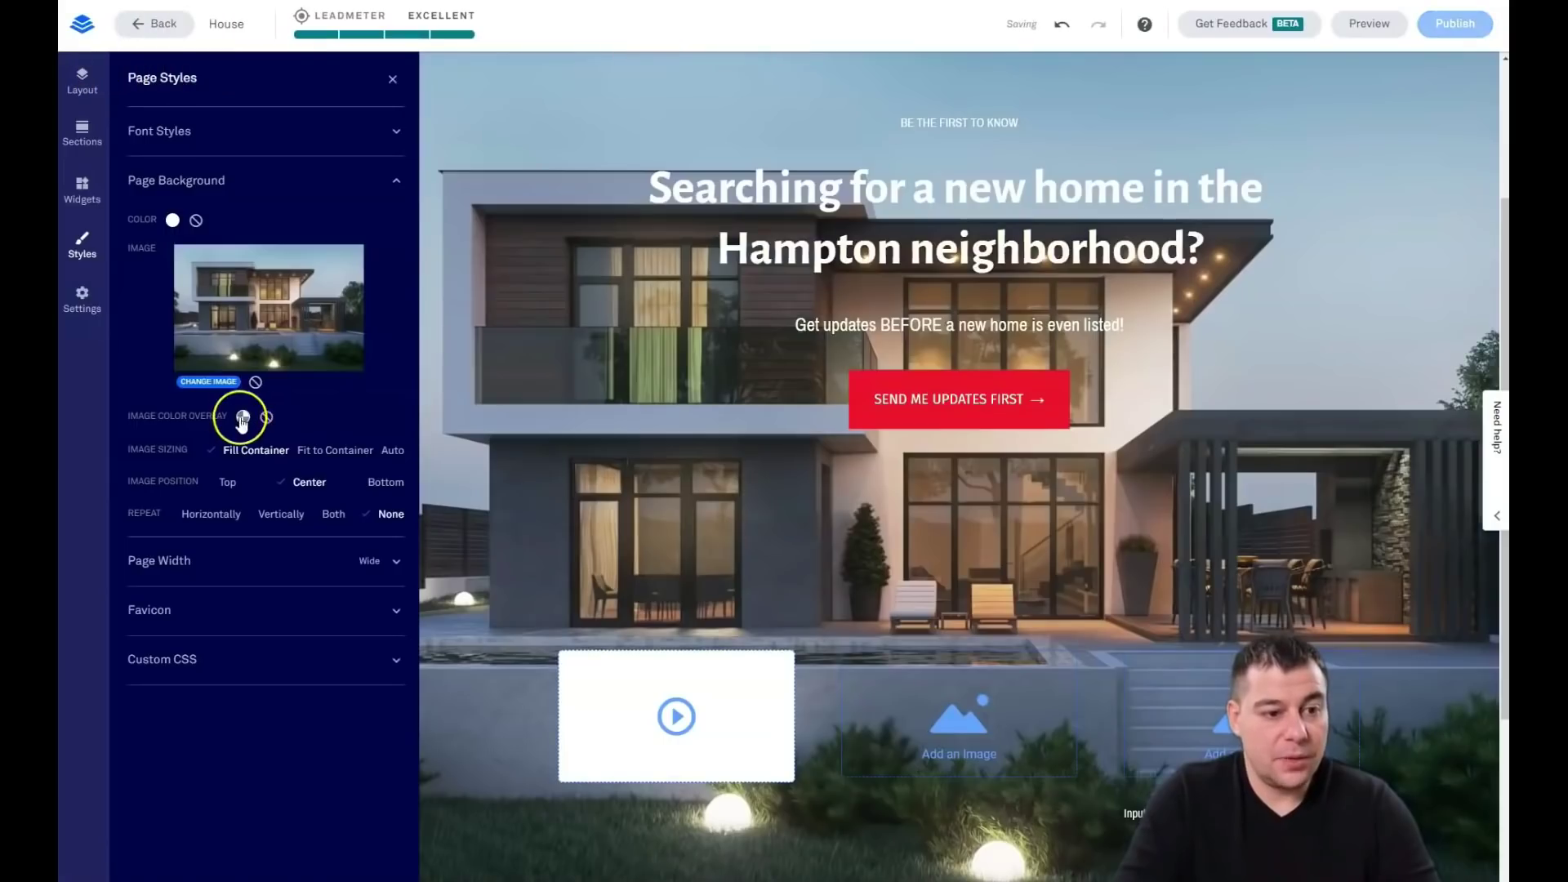
left_click(243, 418)
left_click(289, 504)
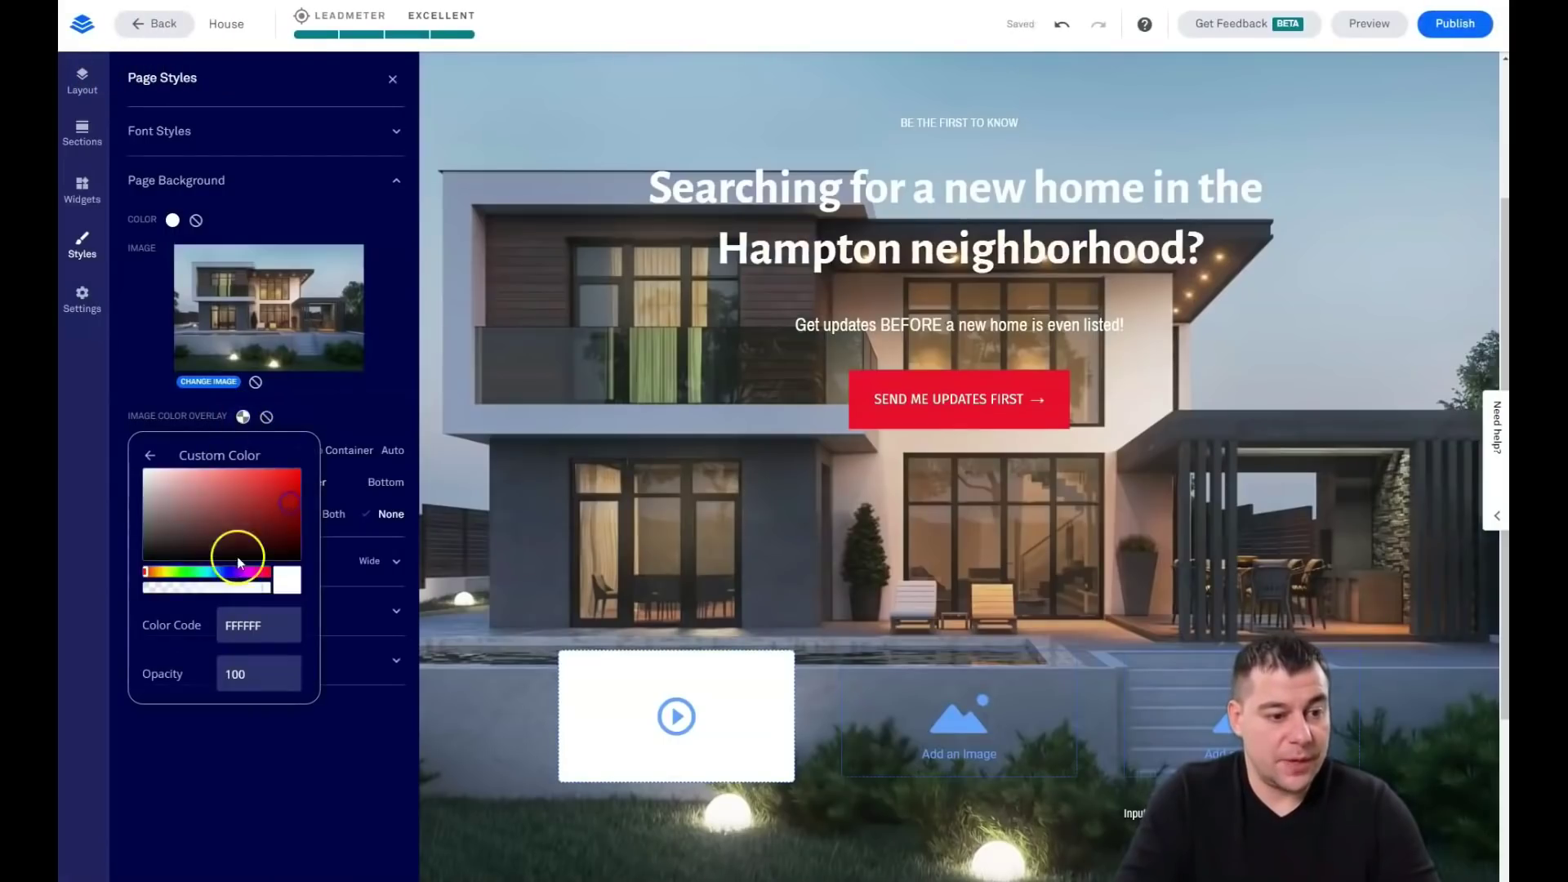
left_click(146, 523)
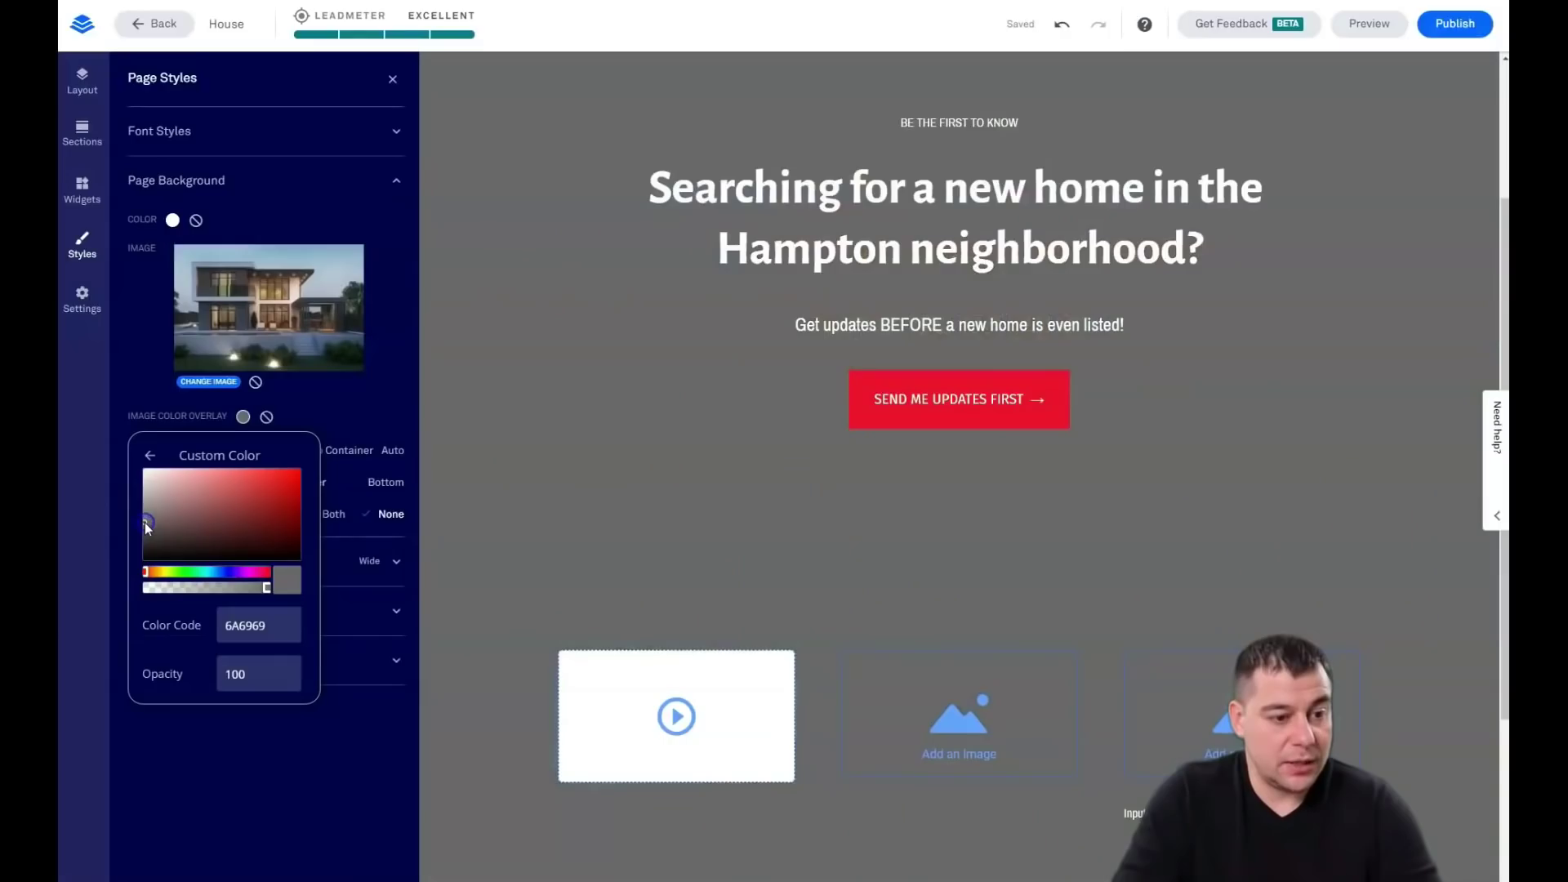
left_click_drag(249, 589, 226, 588)
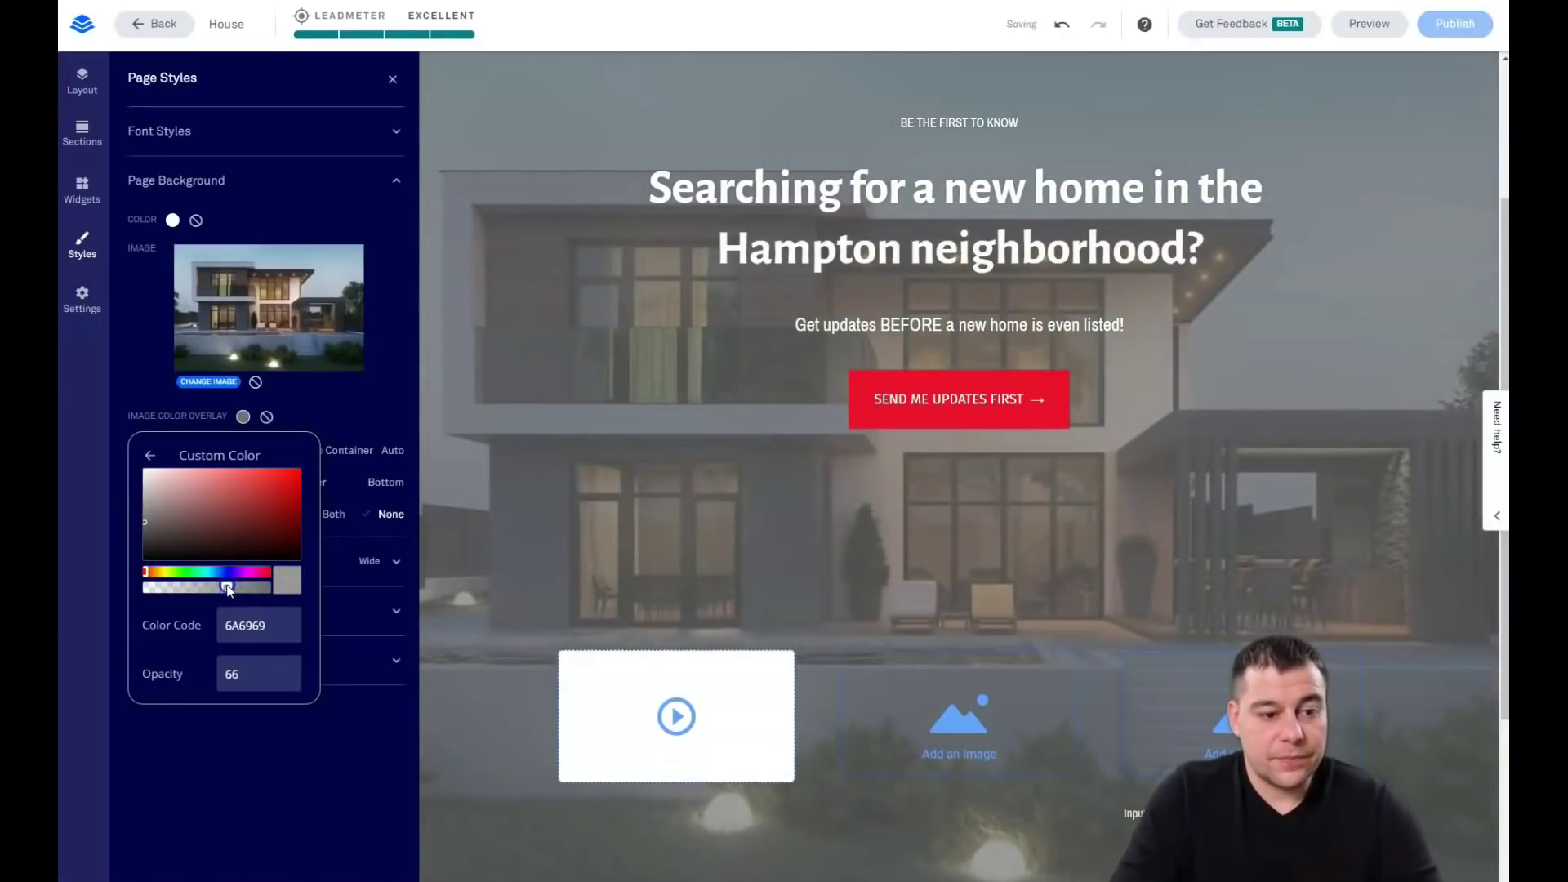
left_click(399, 80)
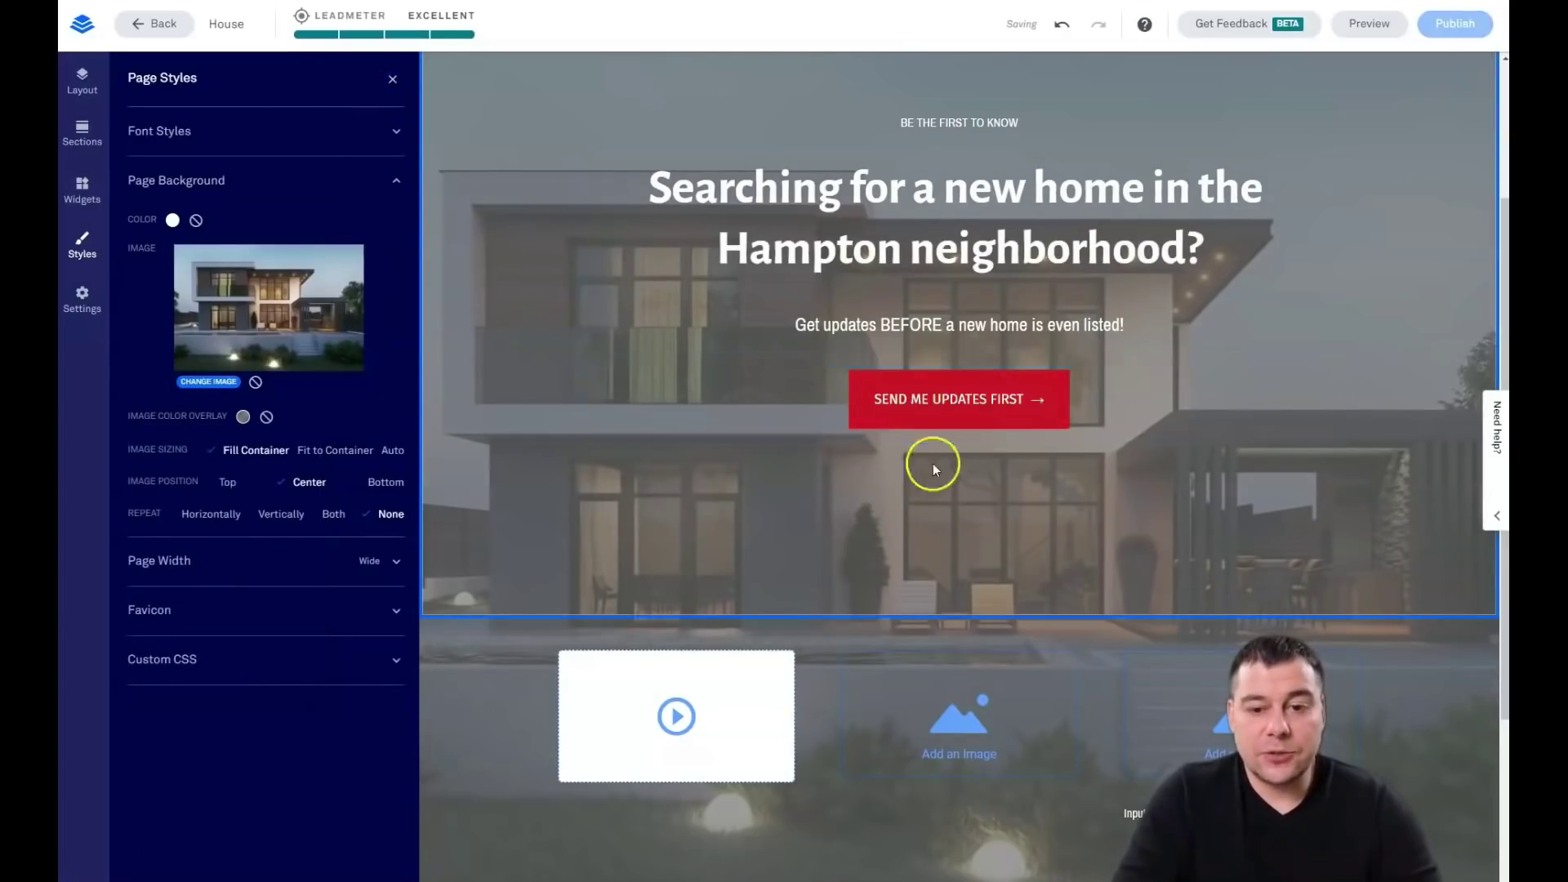
left_click(393, 80)
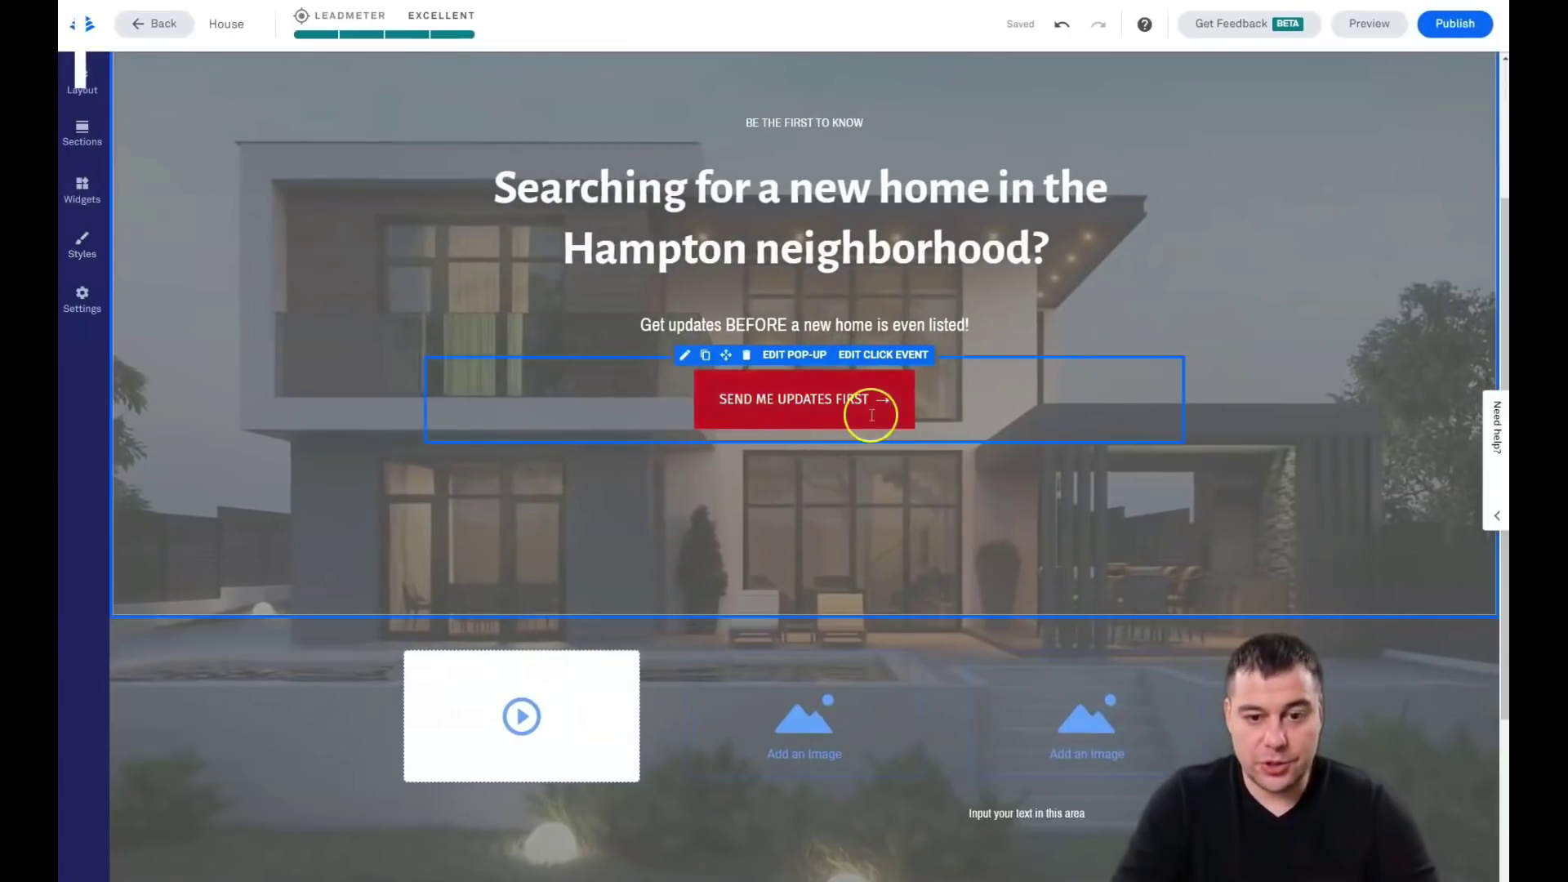
double_click(792, 398)
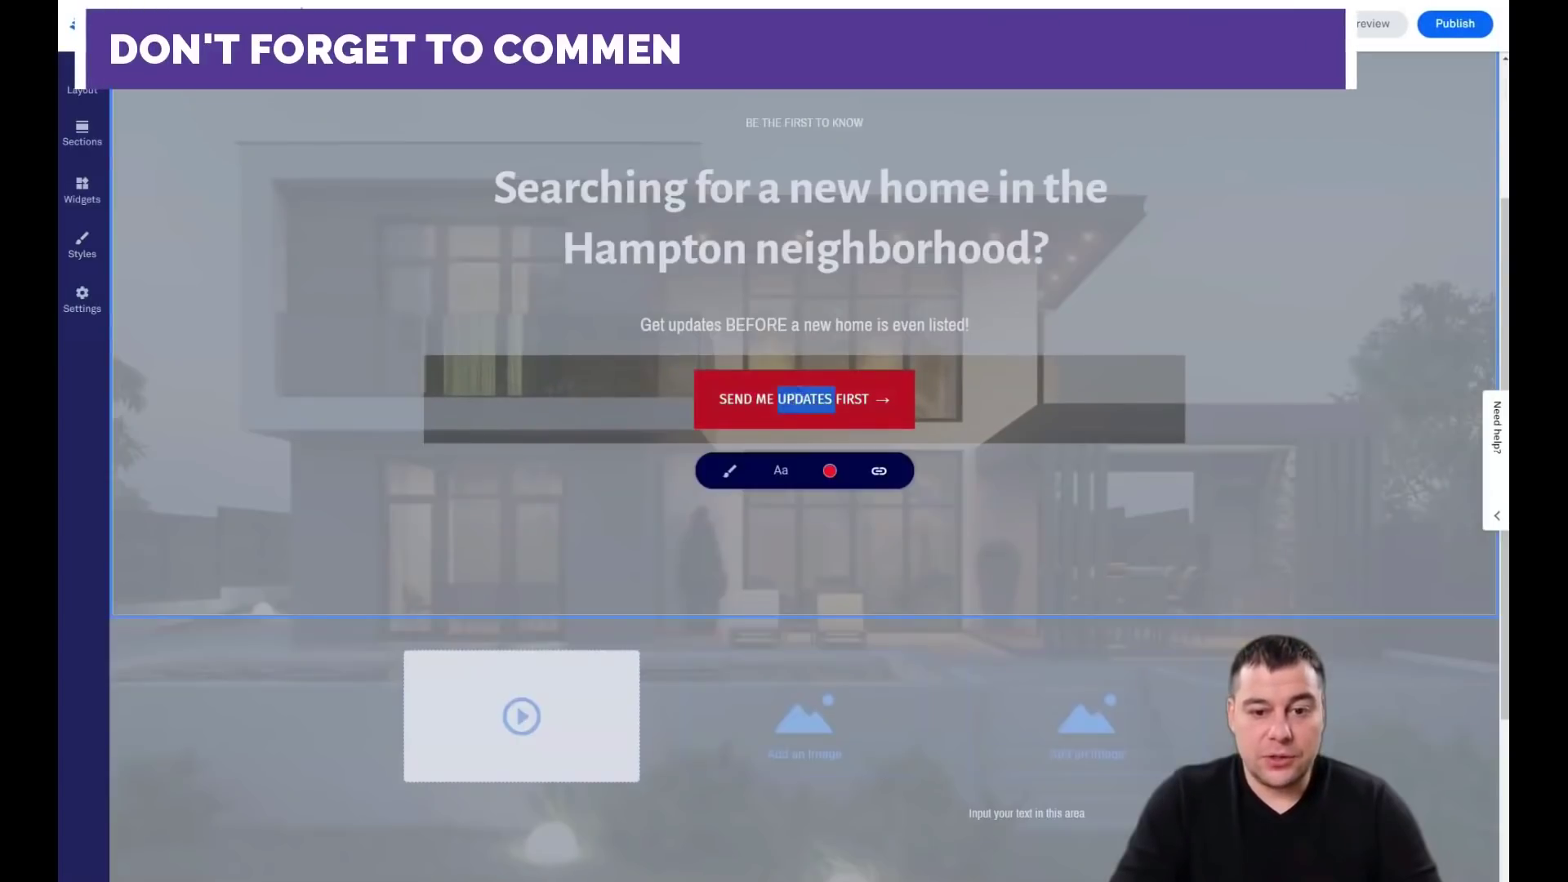
left_click_drag(889, 400, 726, 405)
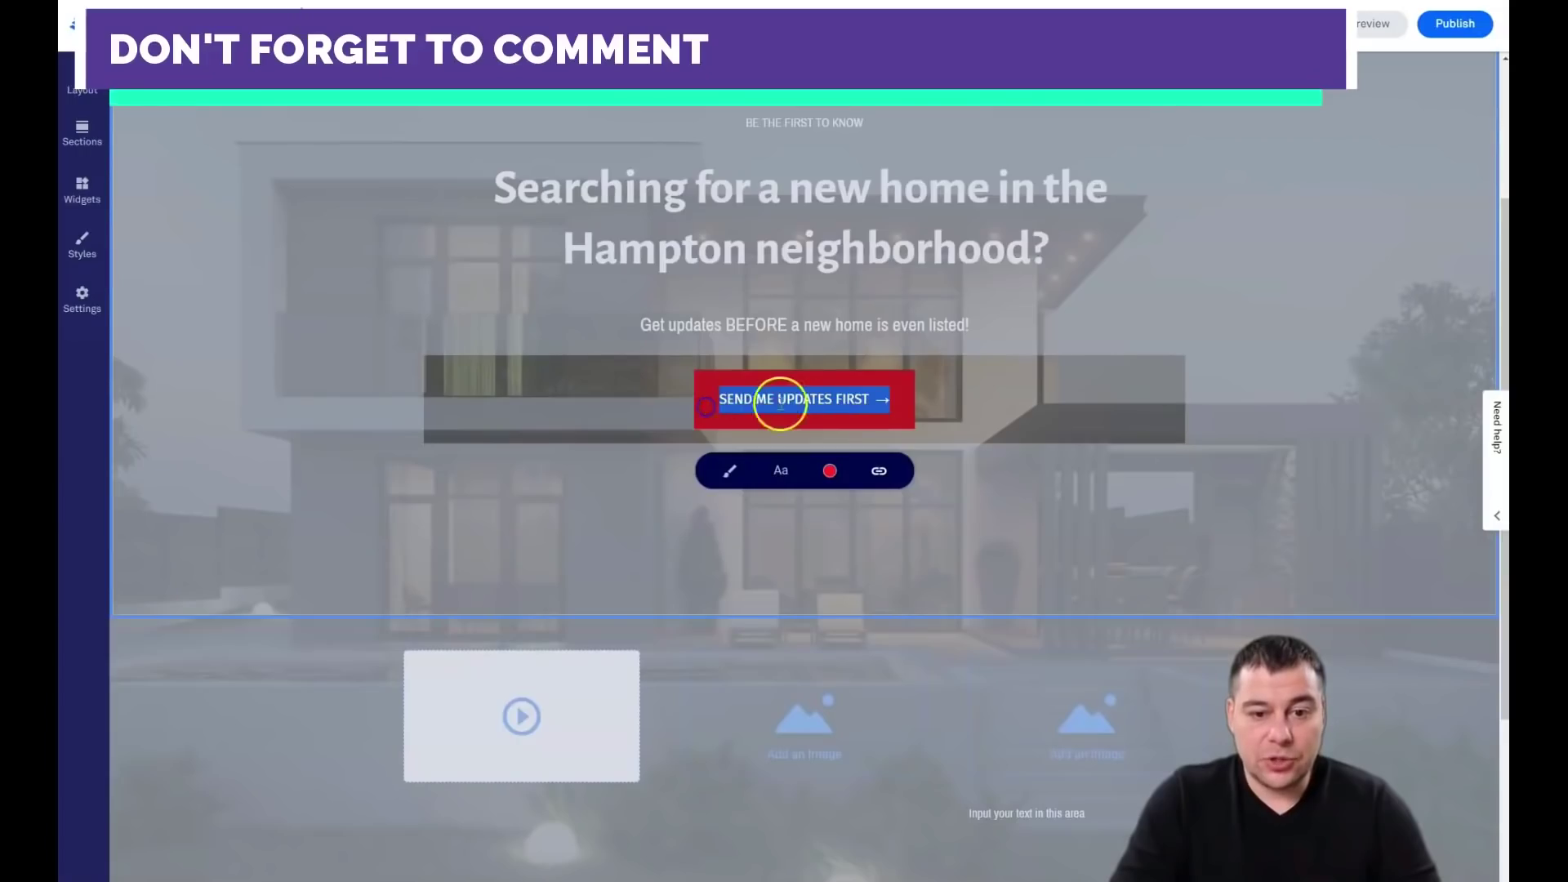
left_click_drag(885, 399, 675, 409)
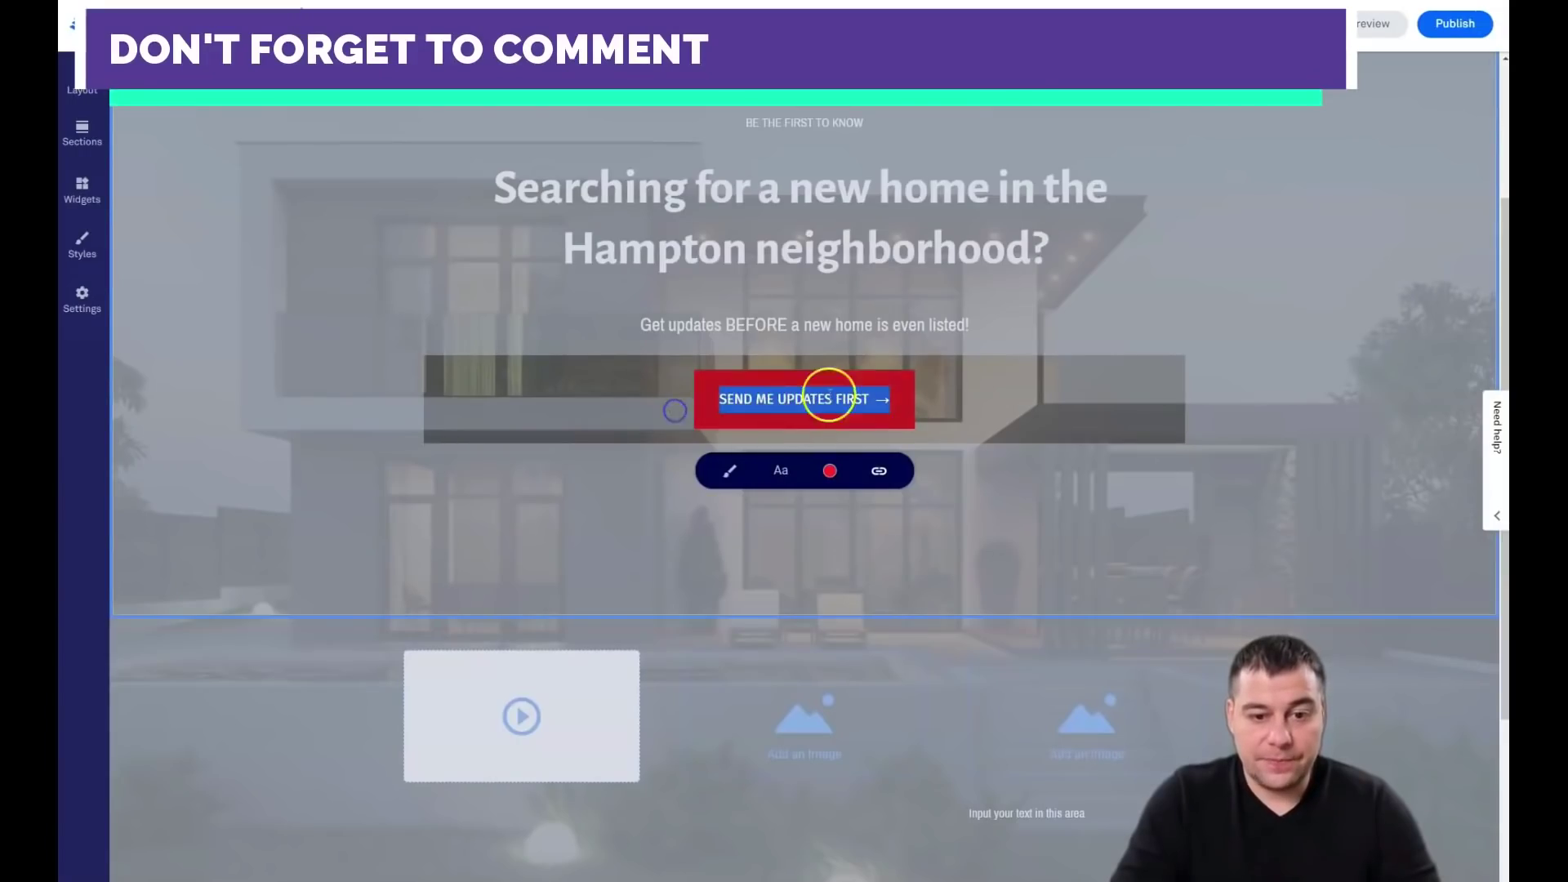
left_click(859, 422)
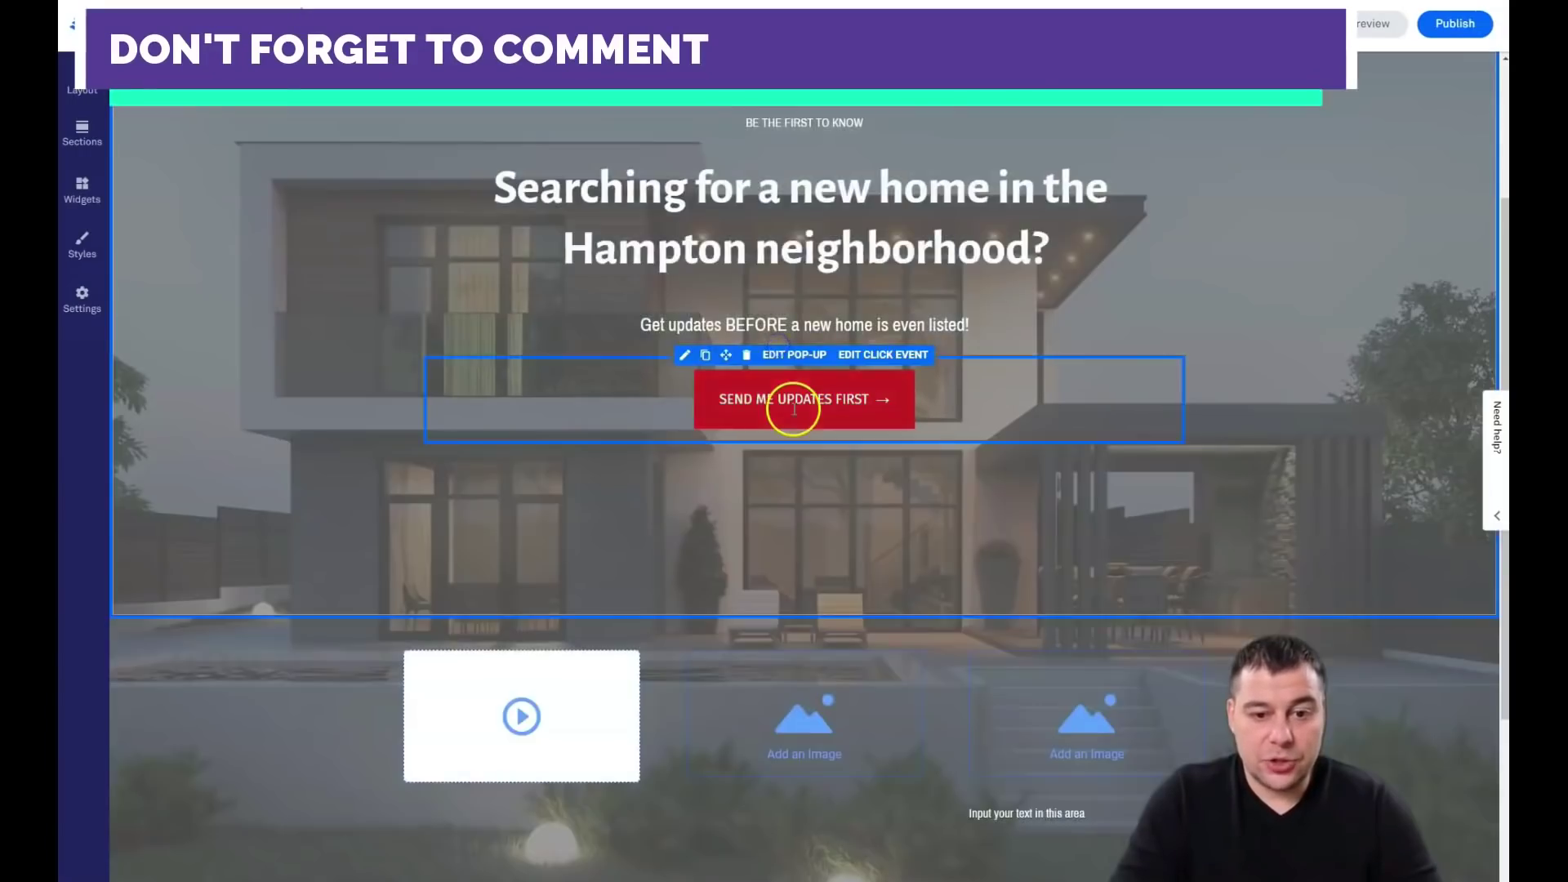
Step: Try the full-width option and smaller sizes on the SEND ME UPDATES FIRST button, restoring its normal width and Large size
left_click(792, 400)
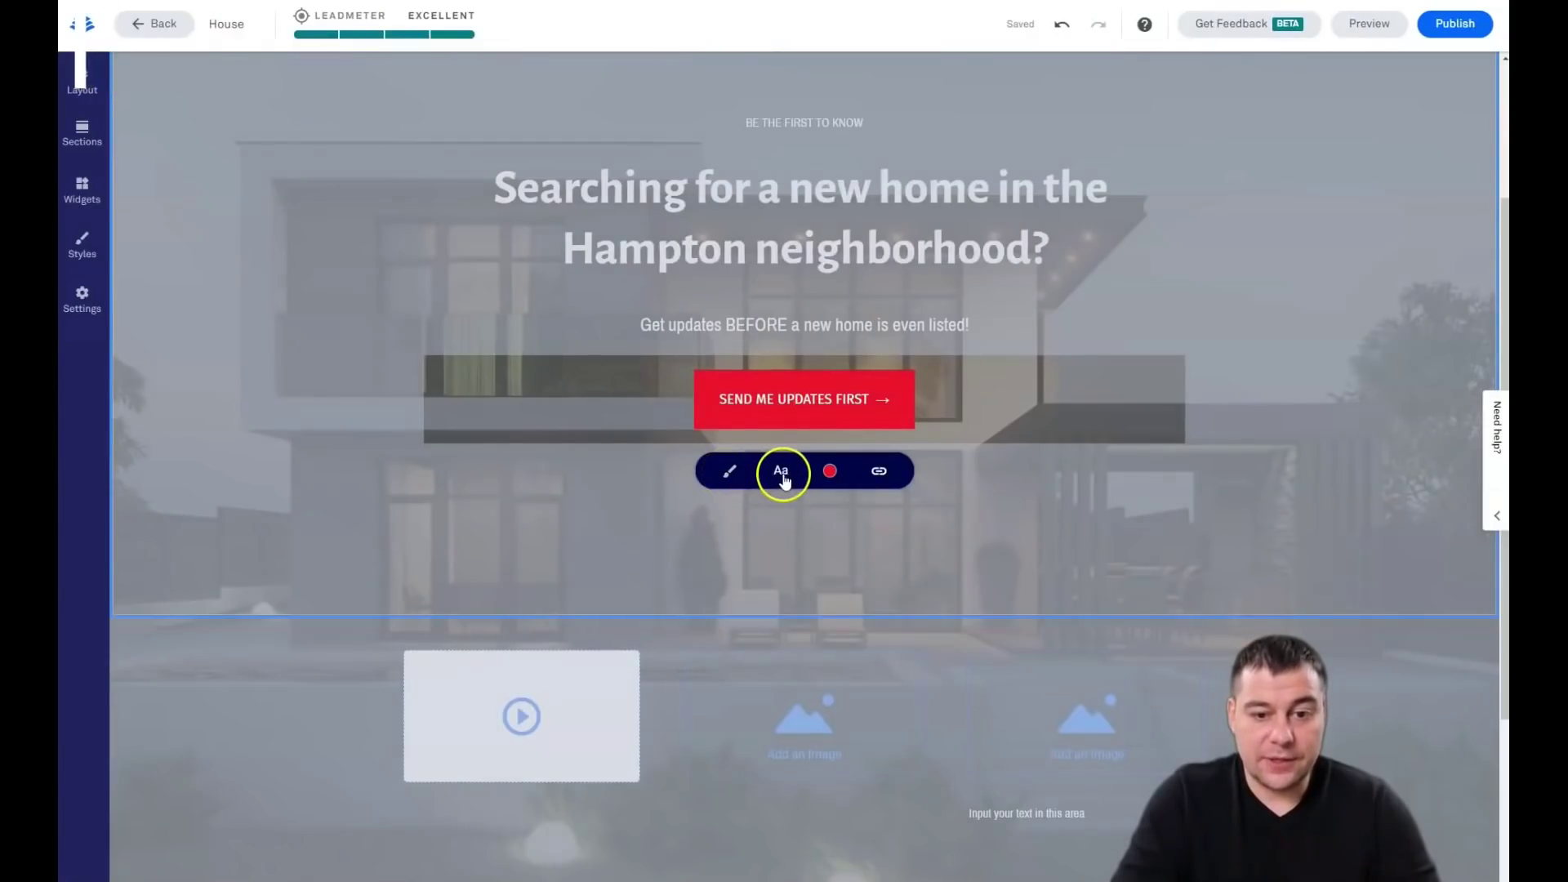
left_click(730, 473)
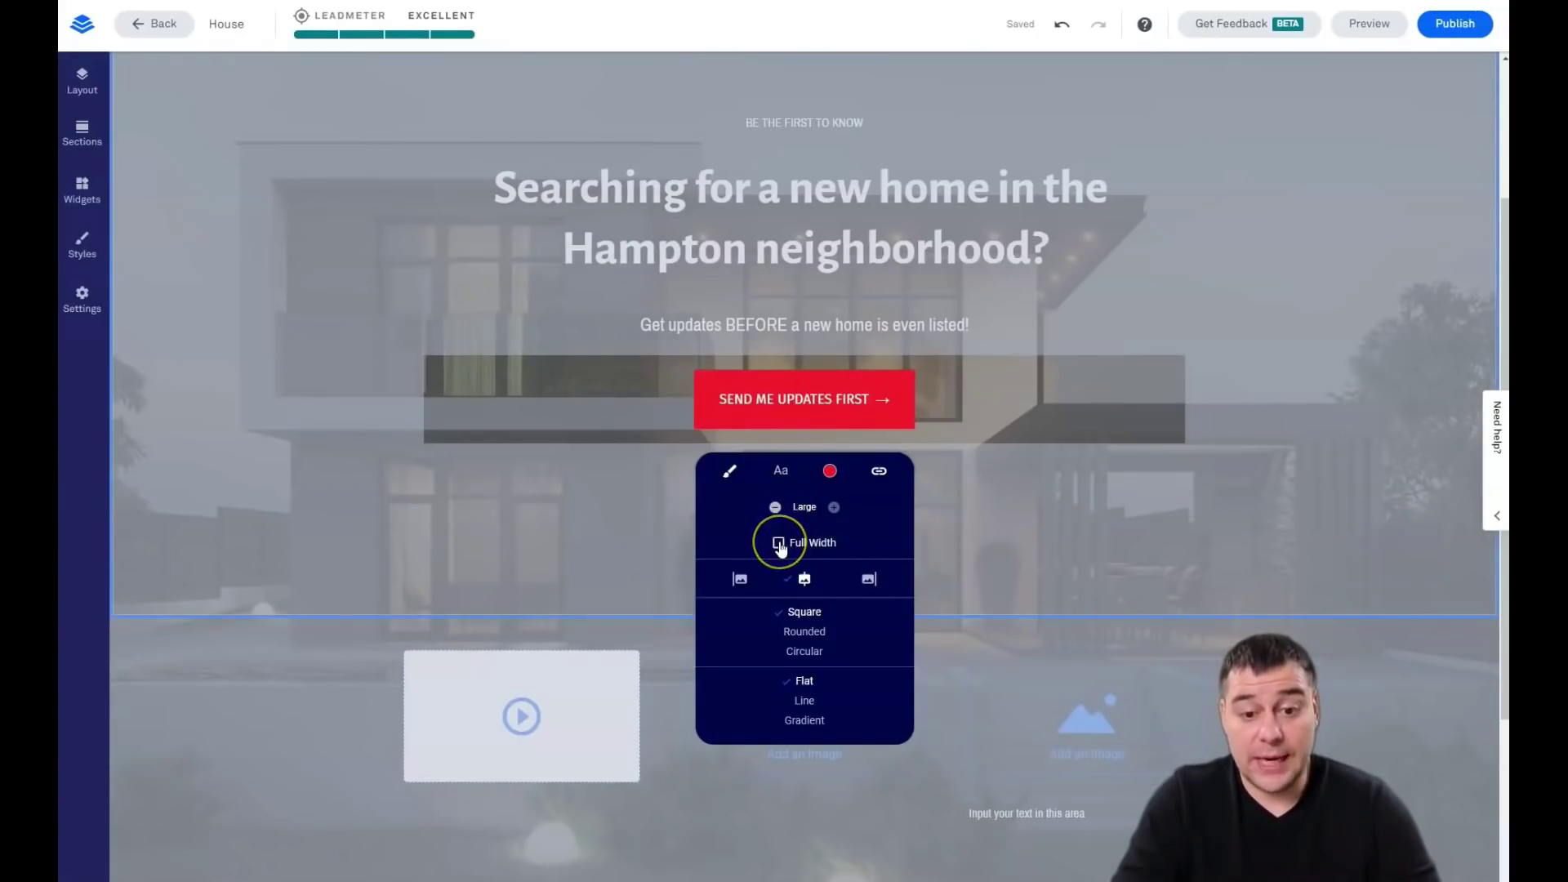
left_click(778, 543)
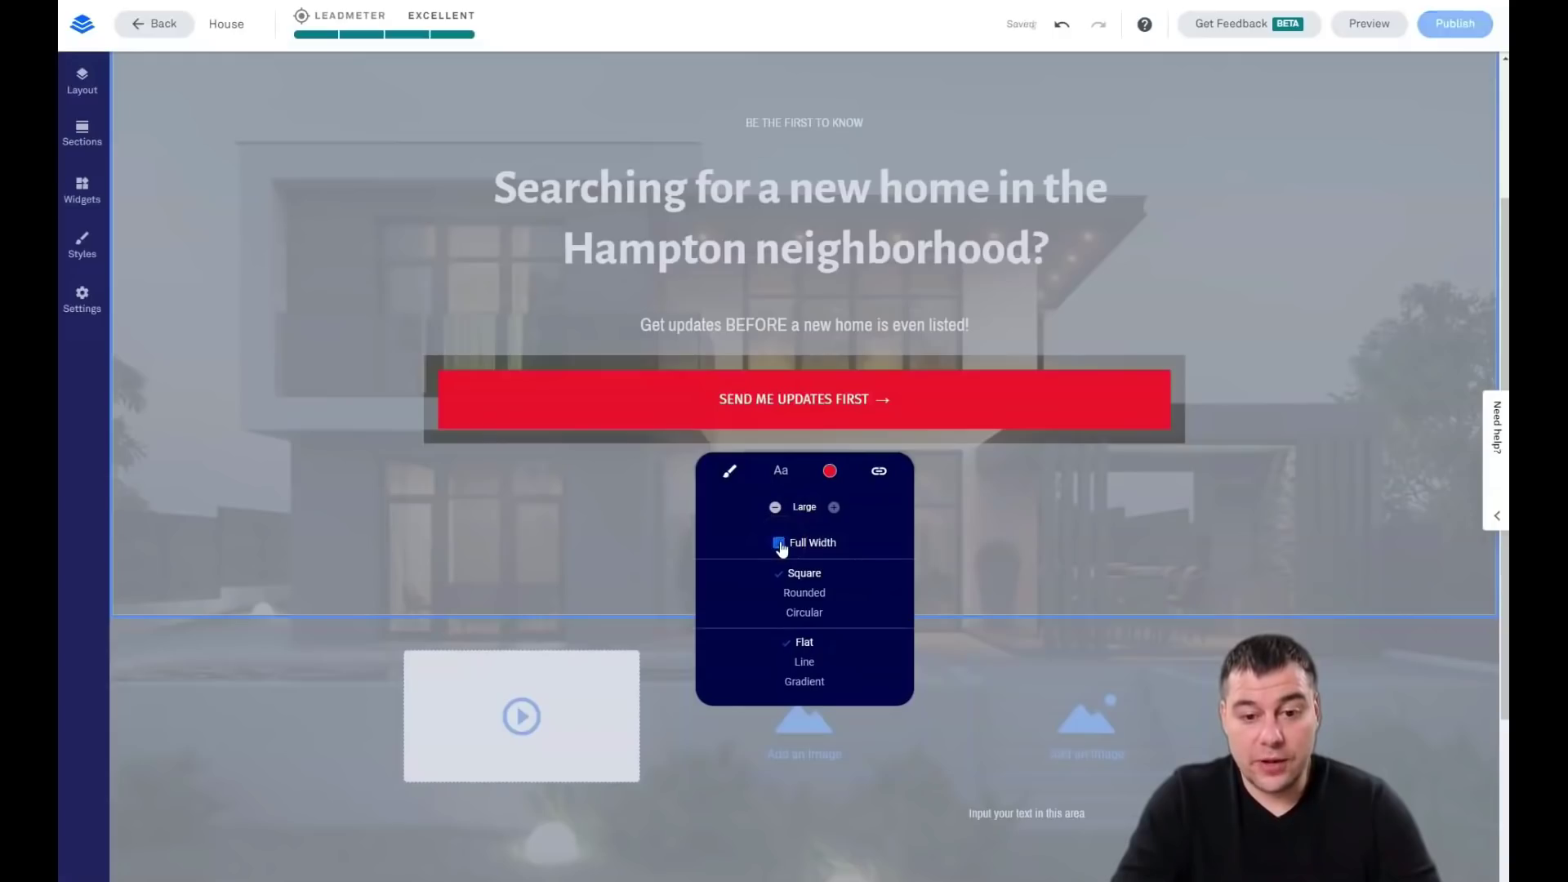
left_click(780, 543)
left_click(784, 507)
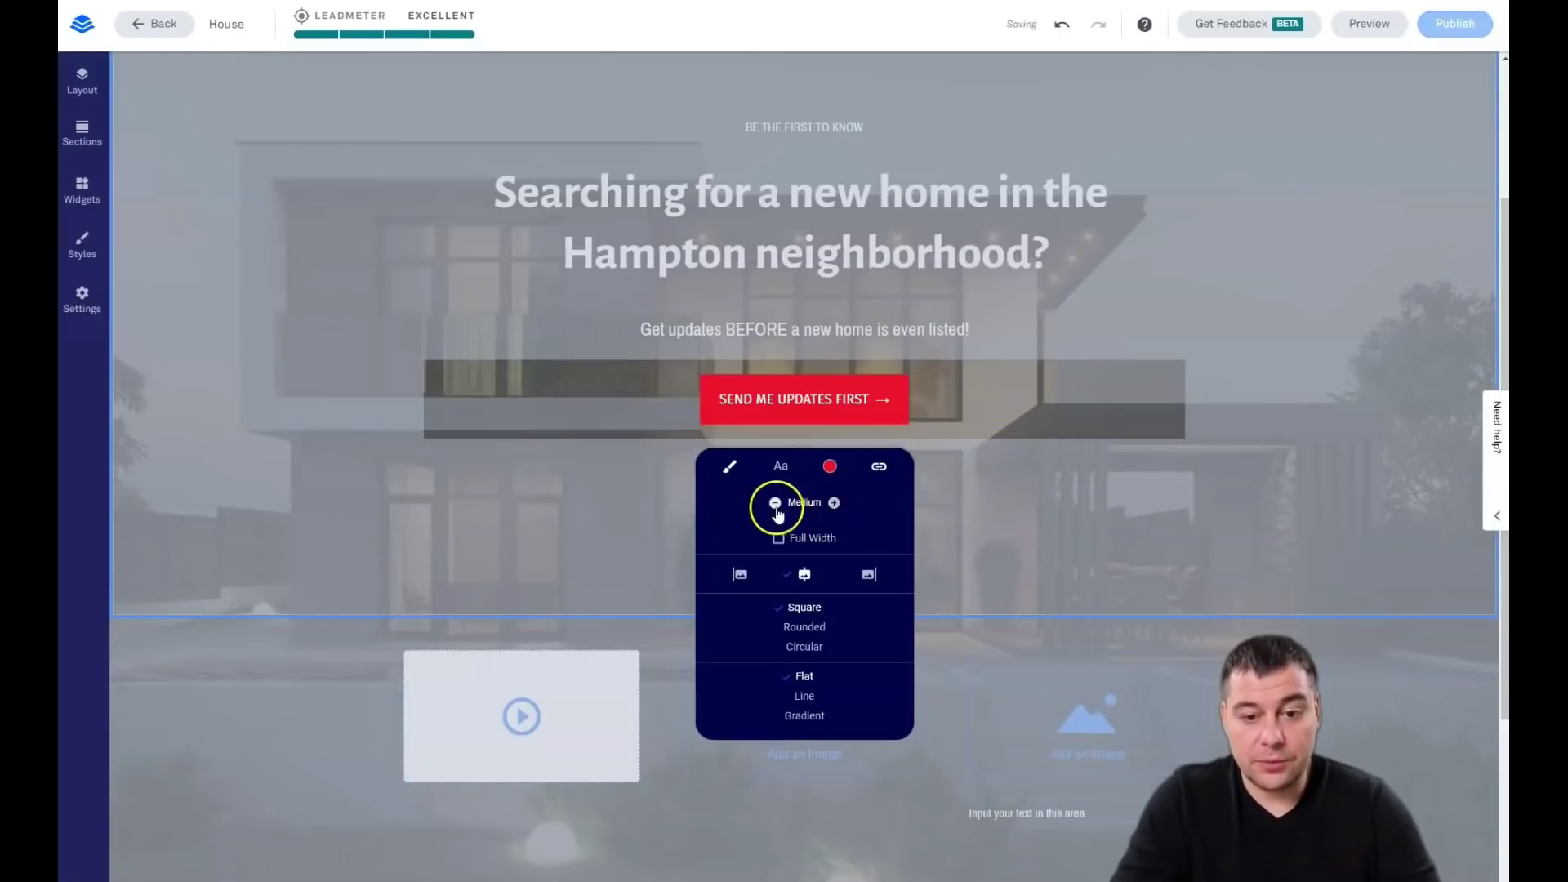
left_click(776, 505)
left_click(834, 503)
left_click(834, 503)
Step: Try left and right alignment for the SEND ME UPDATES FIRST button and return it to center
left_click(744, 583)
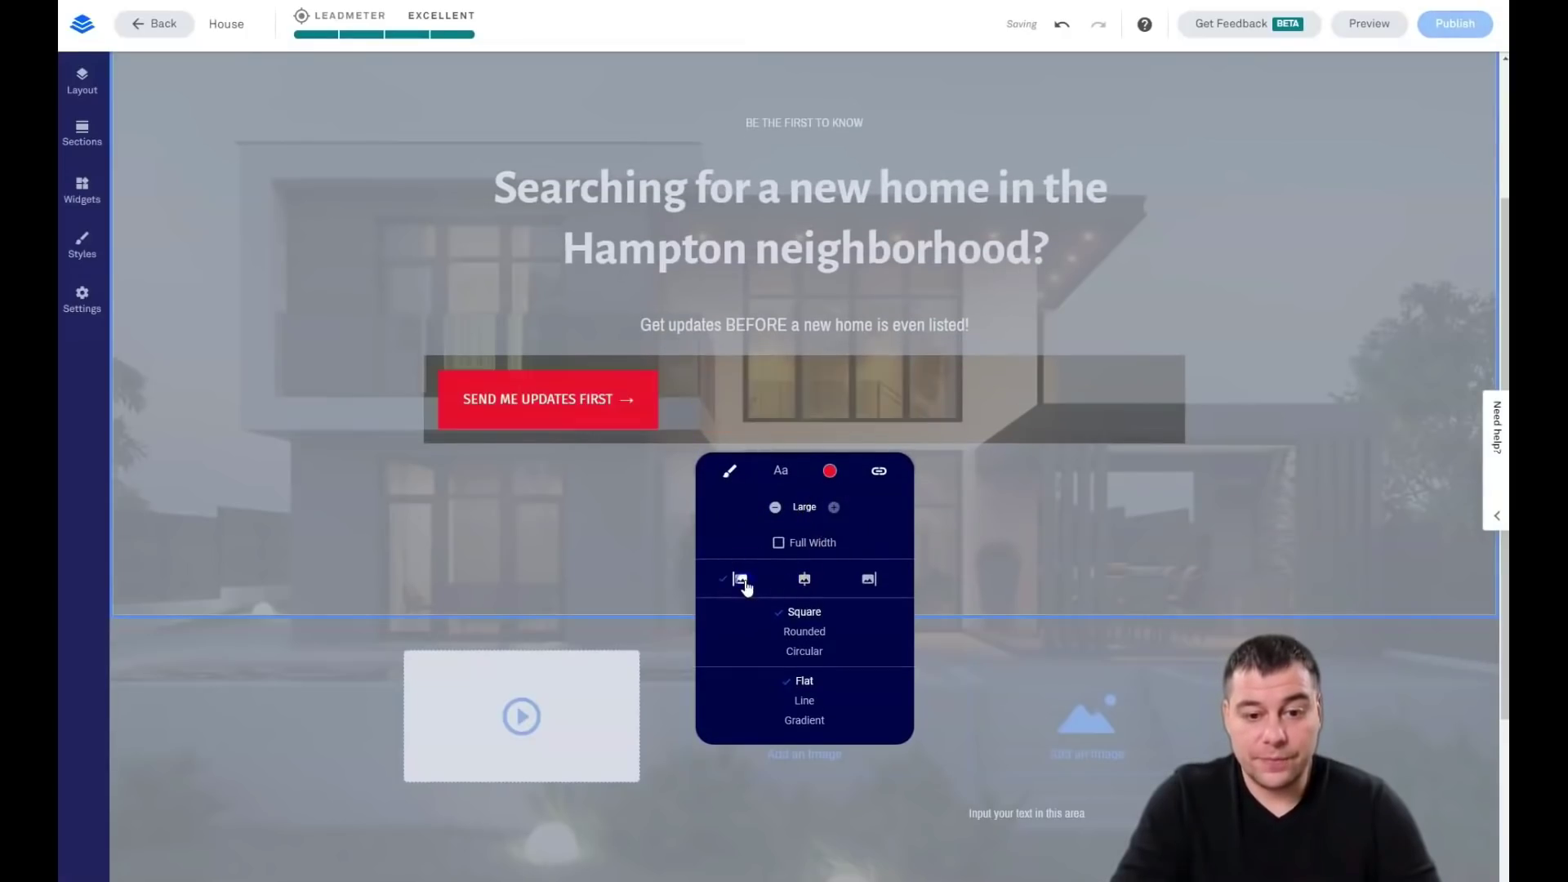
left_click(868, 578)
left_click(804, 578)
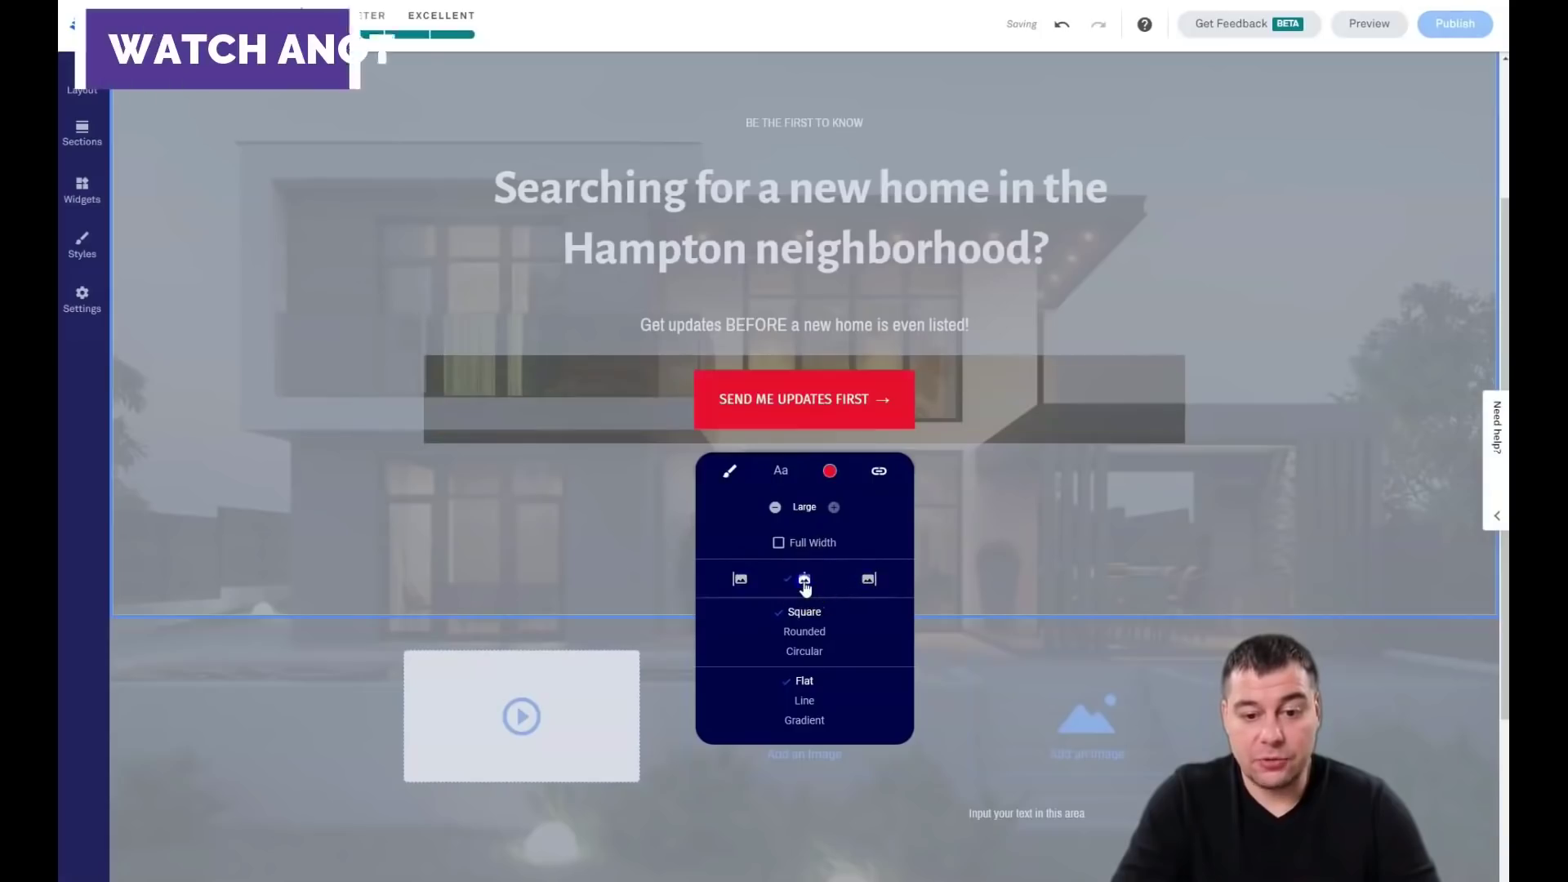
Step: Try Rounded corners on the hero button and compare the Line and Gradient styles with Flat
left_click(804, 630)
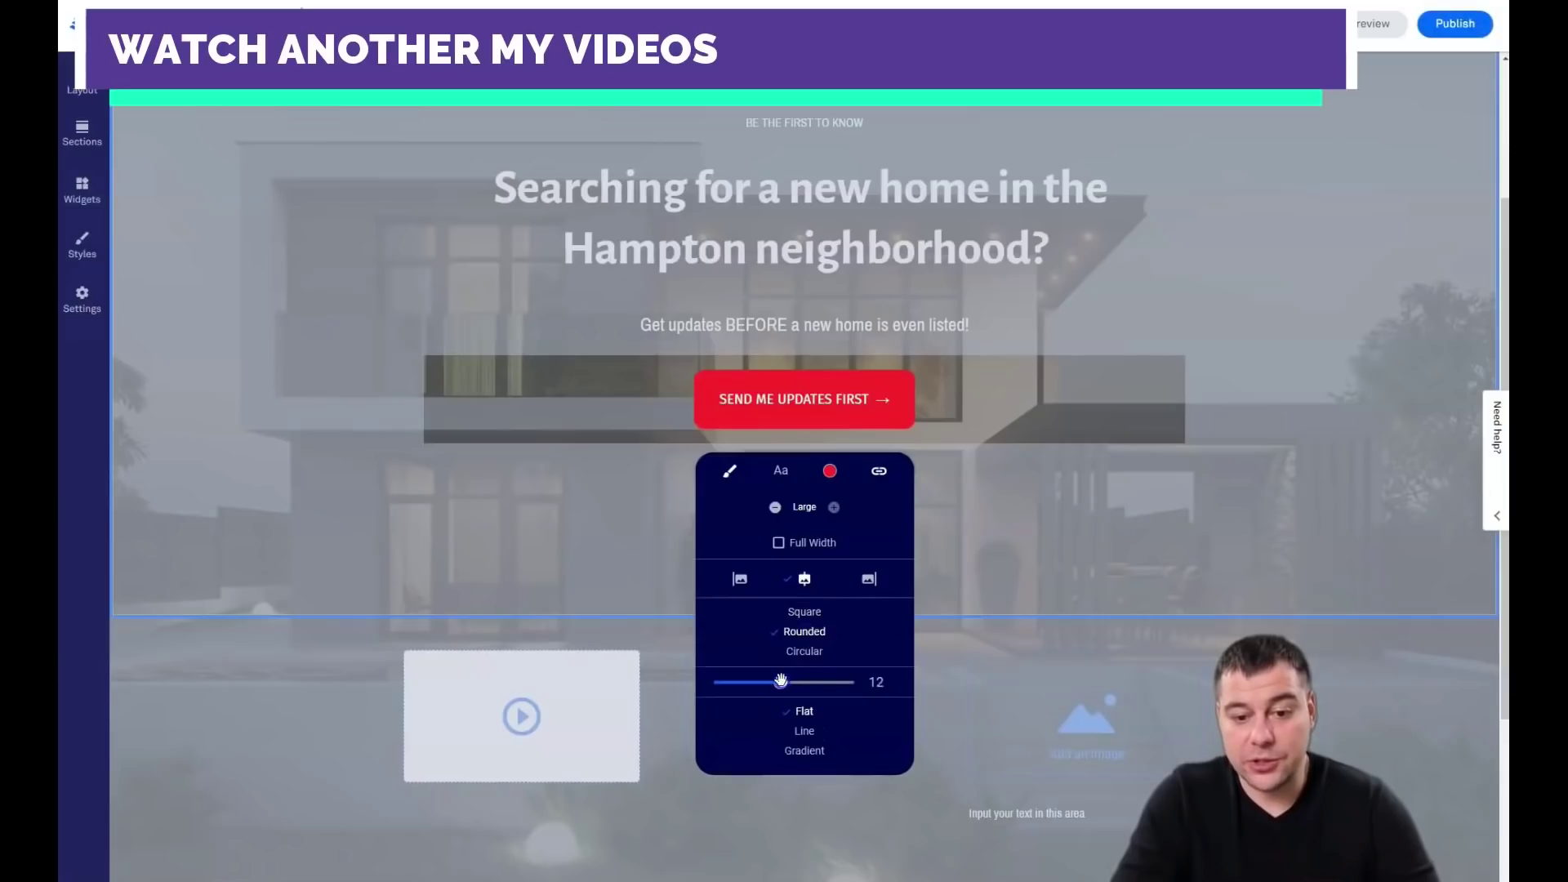
left_click(804, 712)
left_click(805, 731)
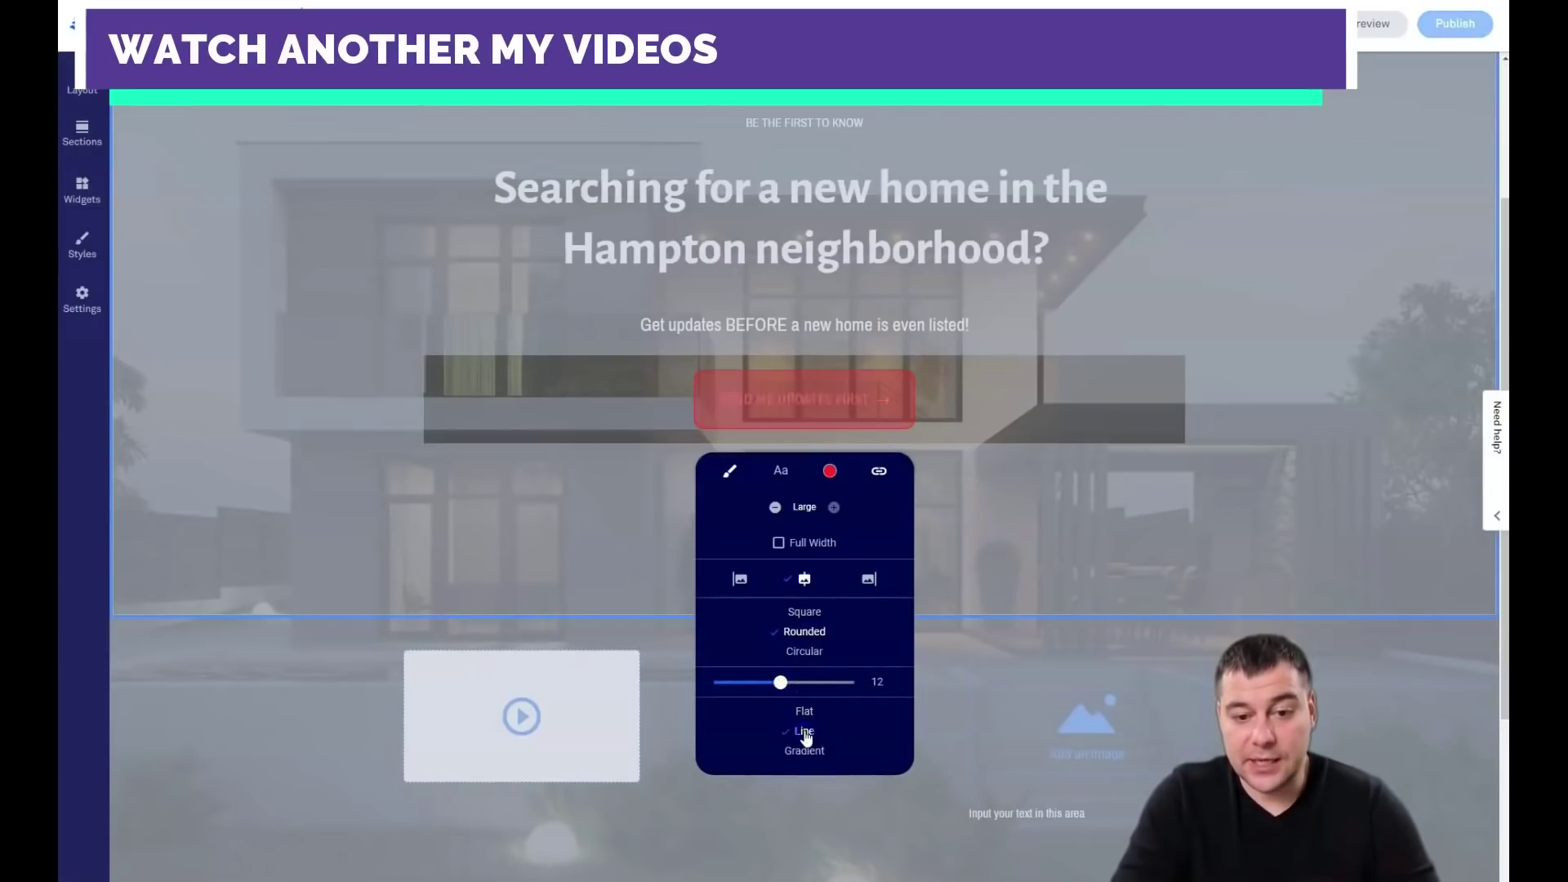
left_click(805, 751)
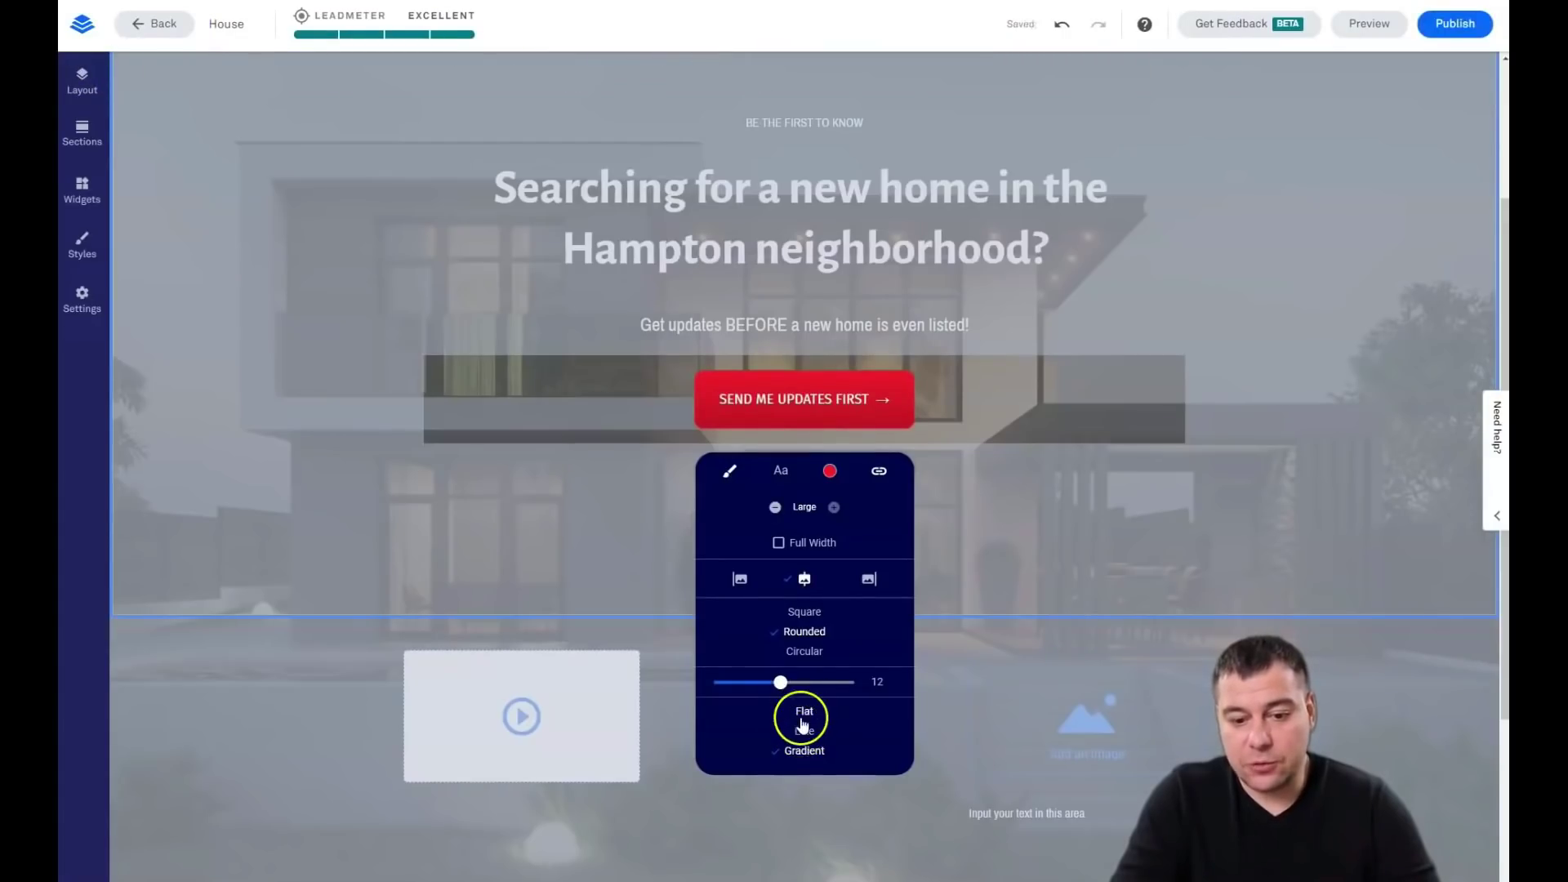
left_click(805, 712)
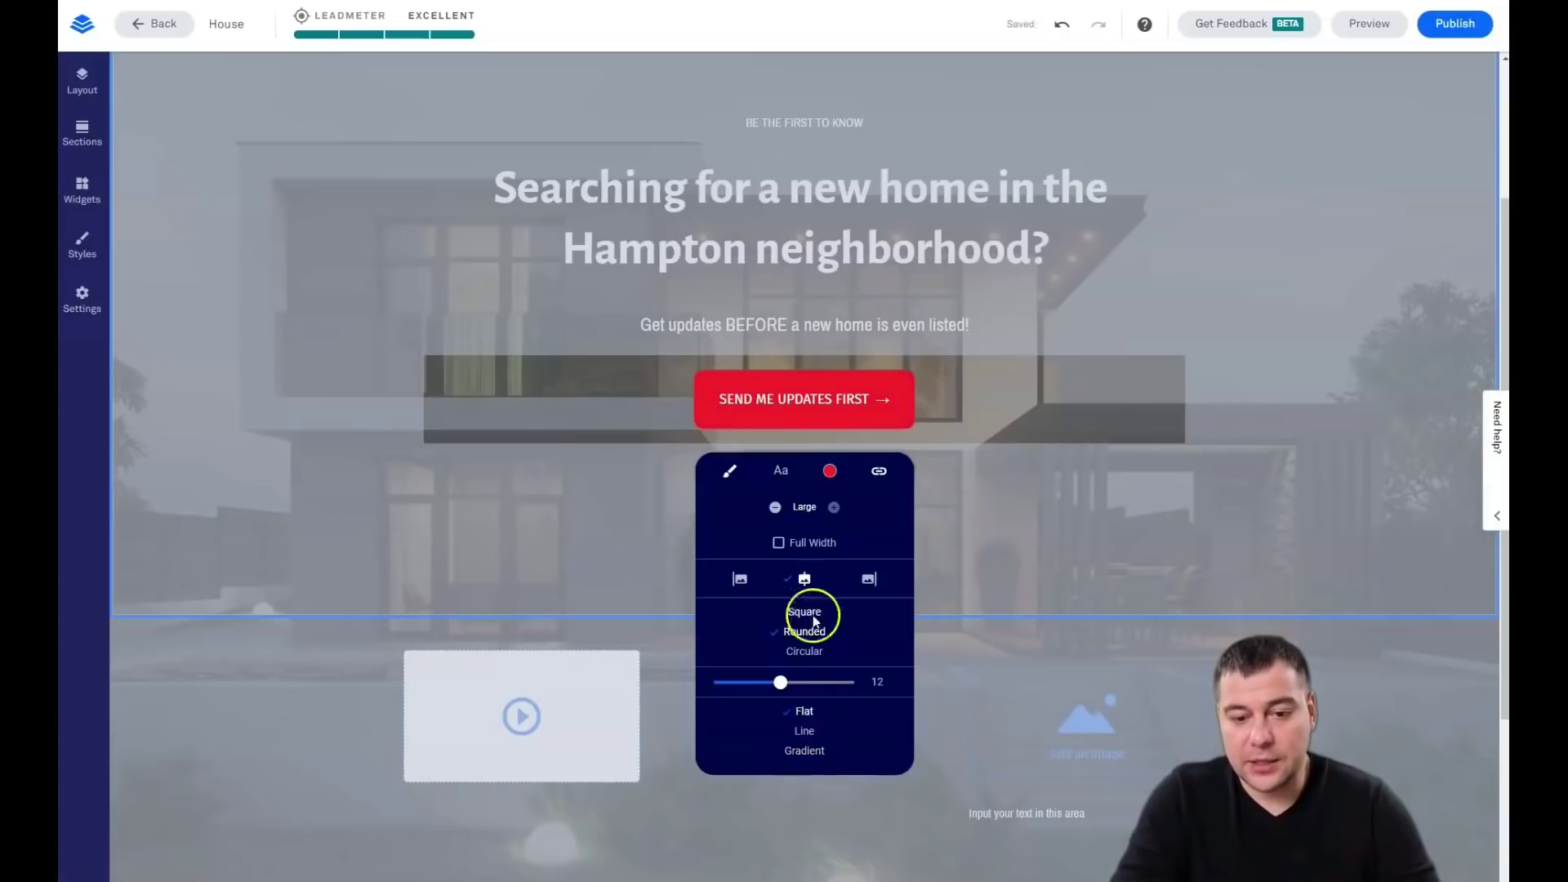
Step: Set the SEND ME UPDATES FIRST button's background to the custom light gray DDD6D7
left_click(830, 472)
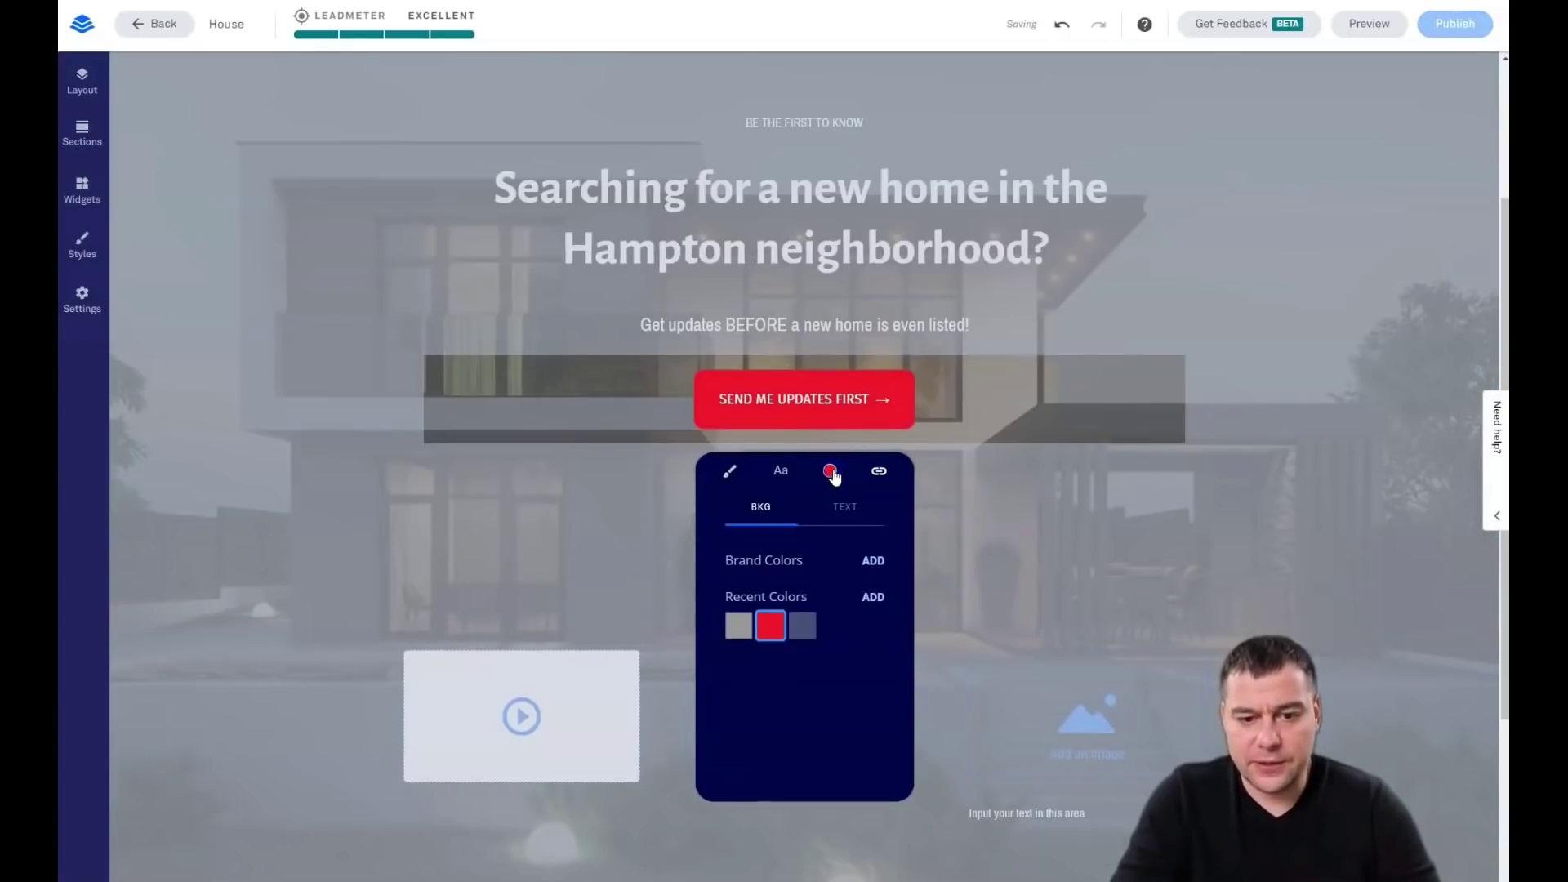
left_click(875, 594)
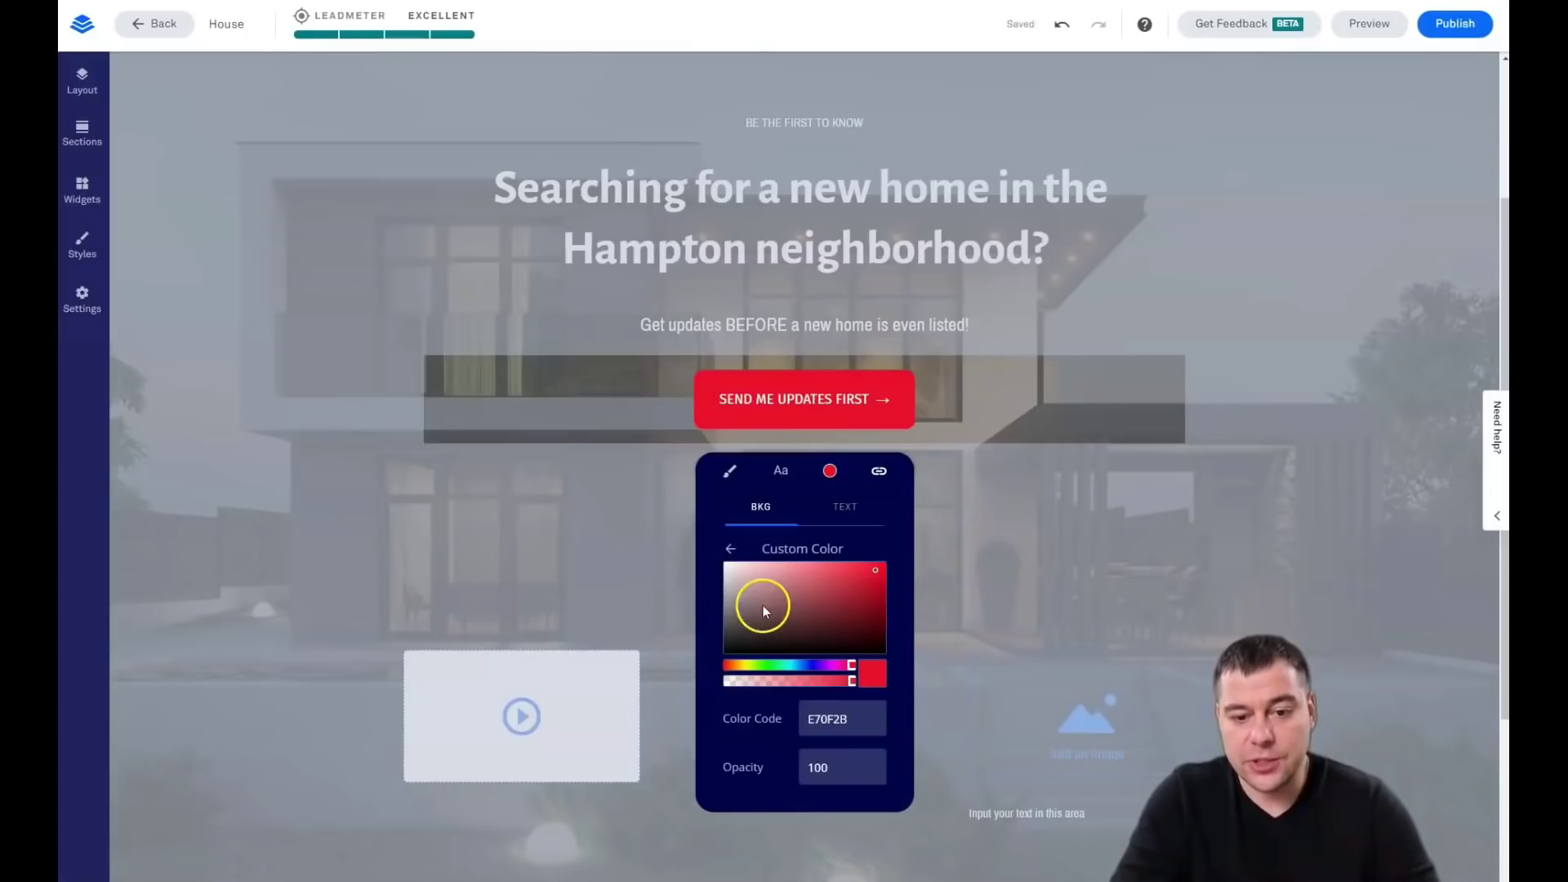
left_click(728, 581)
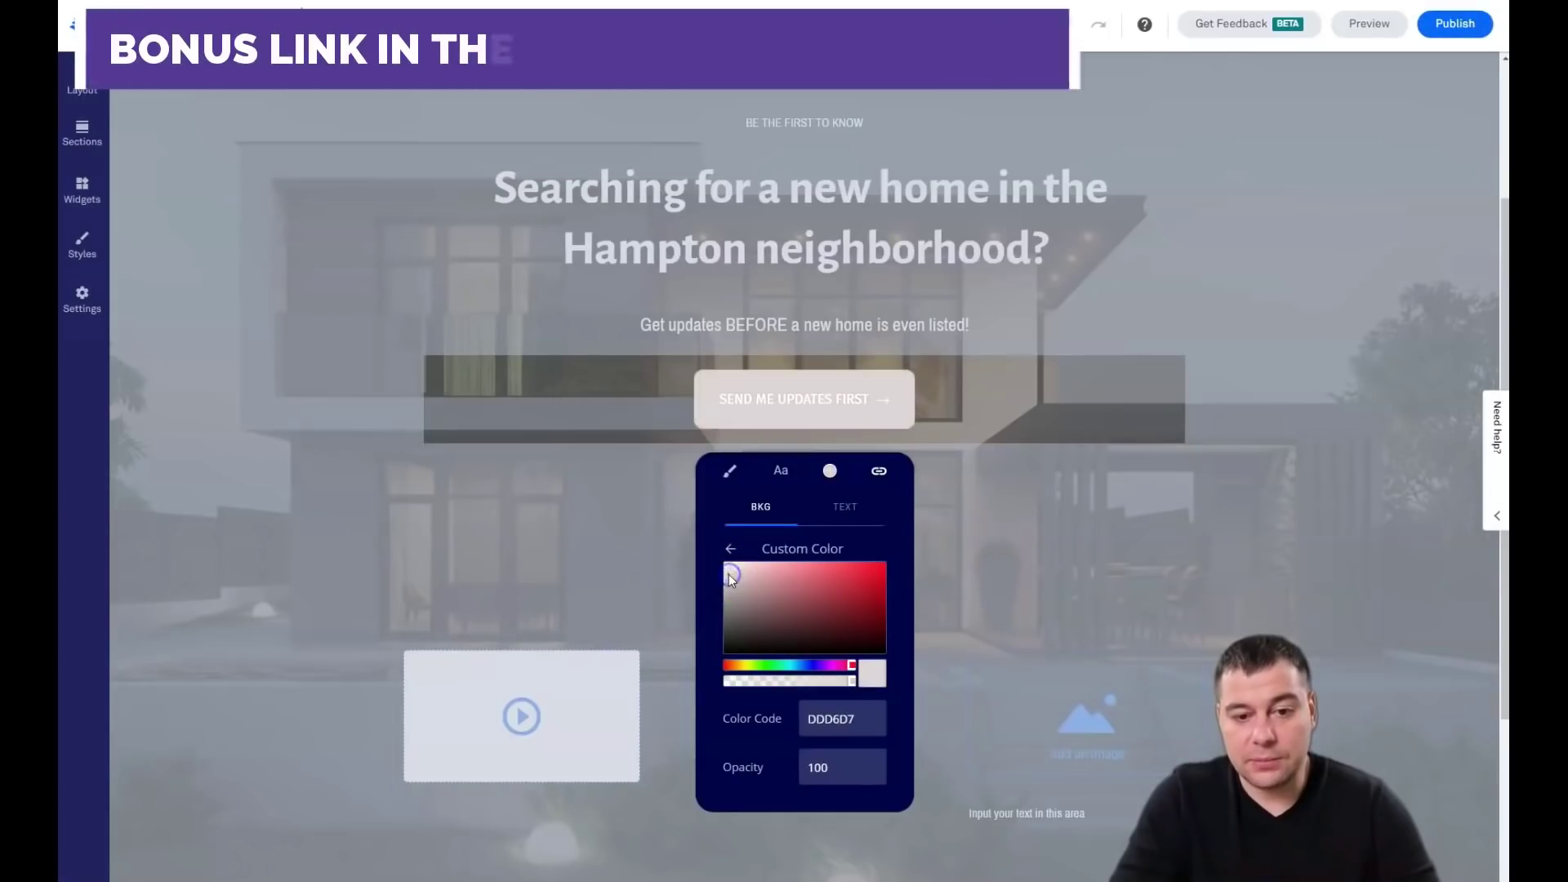
Step: Set the SEND ME UPDATES FIRST button's text color to custom near-black 0C0C0C and finish editing the button
left_click(848, 520)
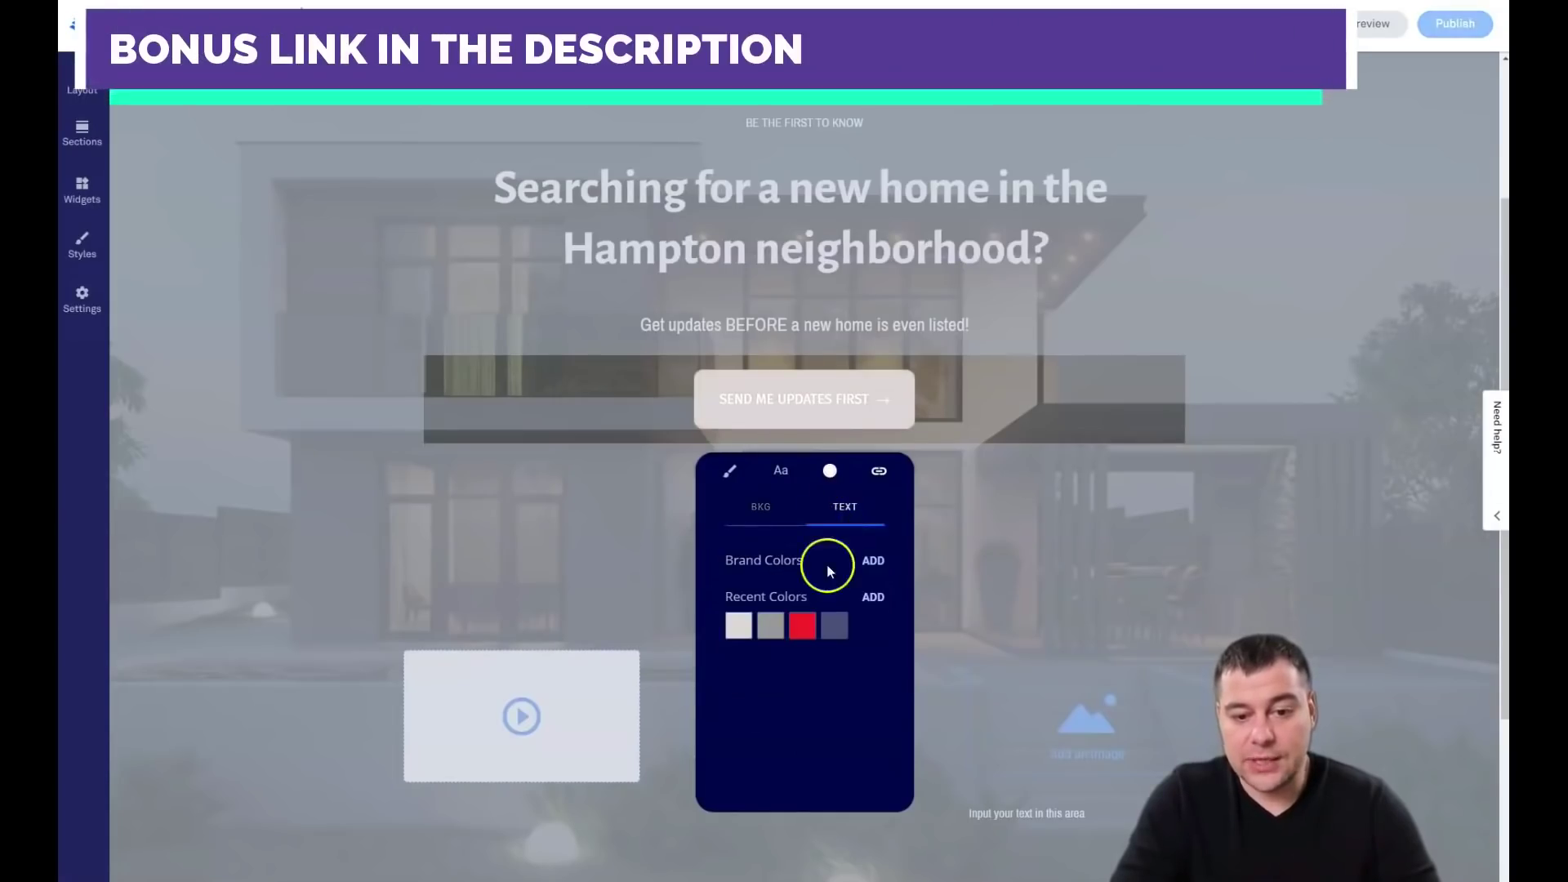
left_click(872, 599)
left_click_drag(821, 644, 725, 649)
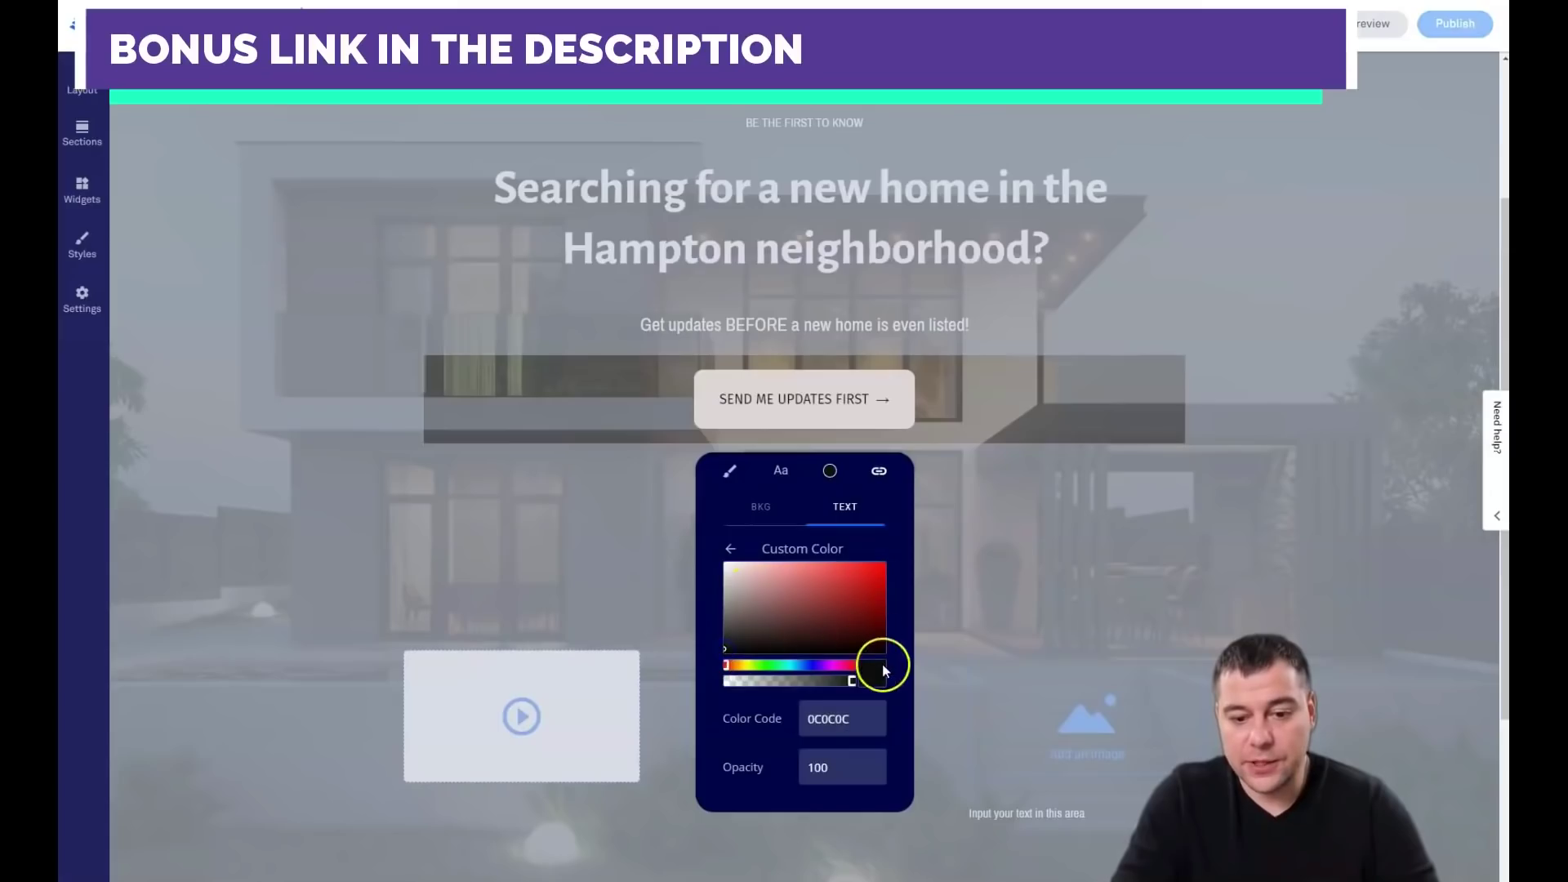
left_click(960, 503)
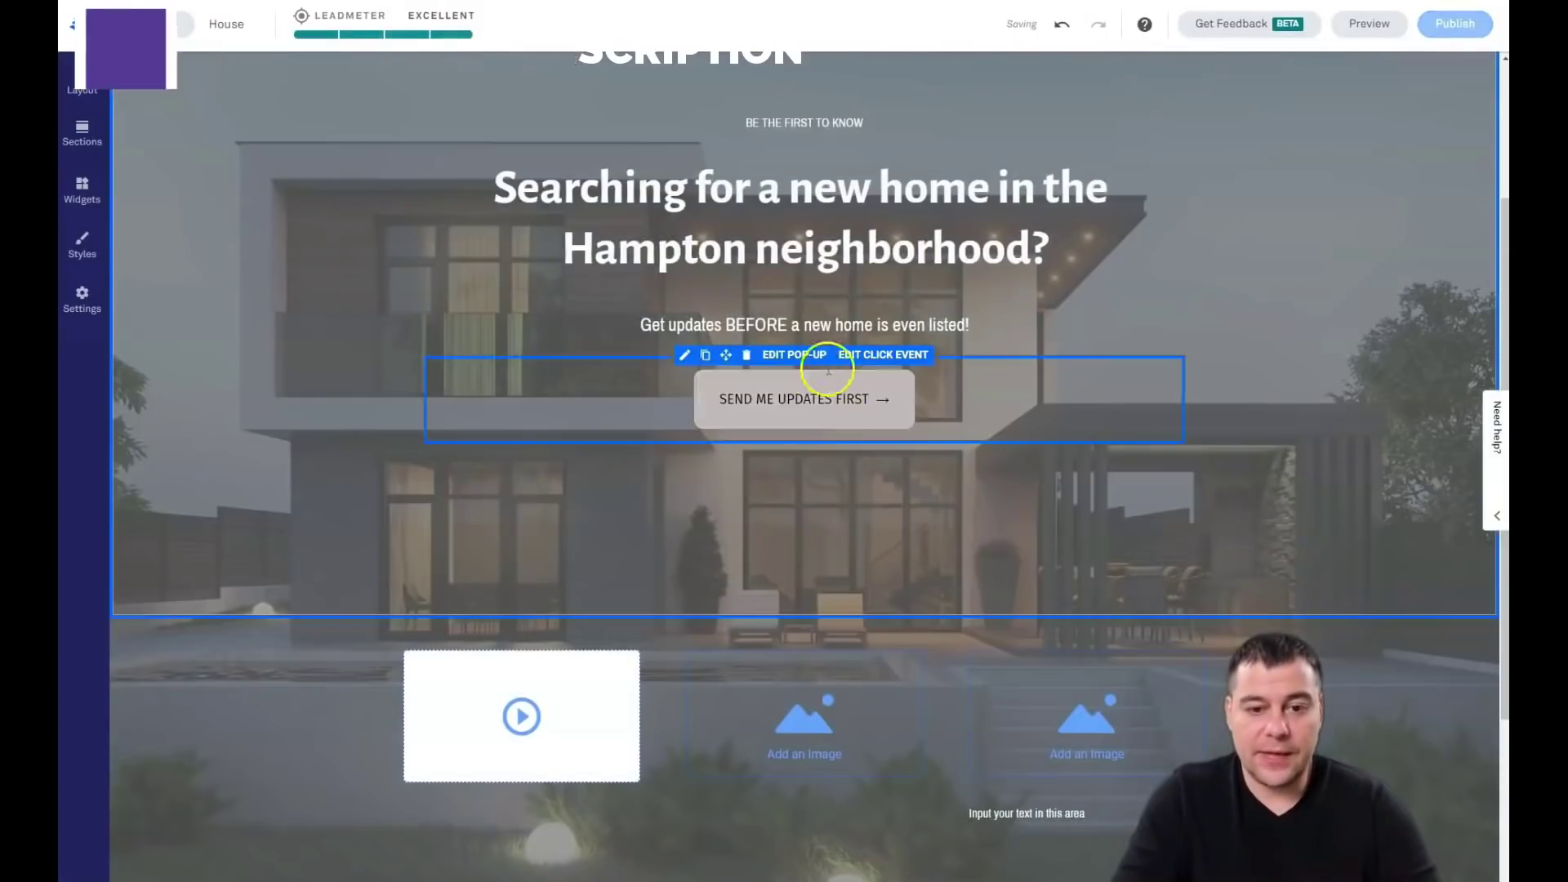
Step: Change the SEND ME UPDATES FIRST button's corner shape to Square and close its style options
left_click(684, 354)
left_click(729, 470)
left_click(805, 611)
left_click(1005, 502)
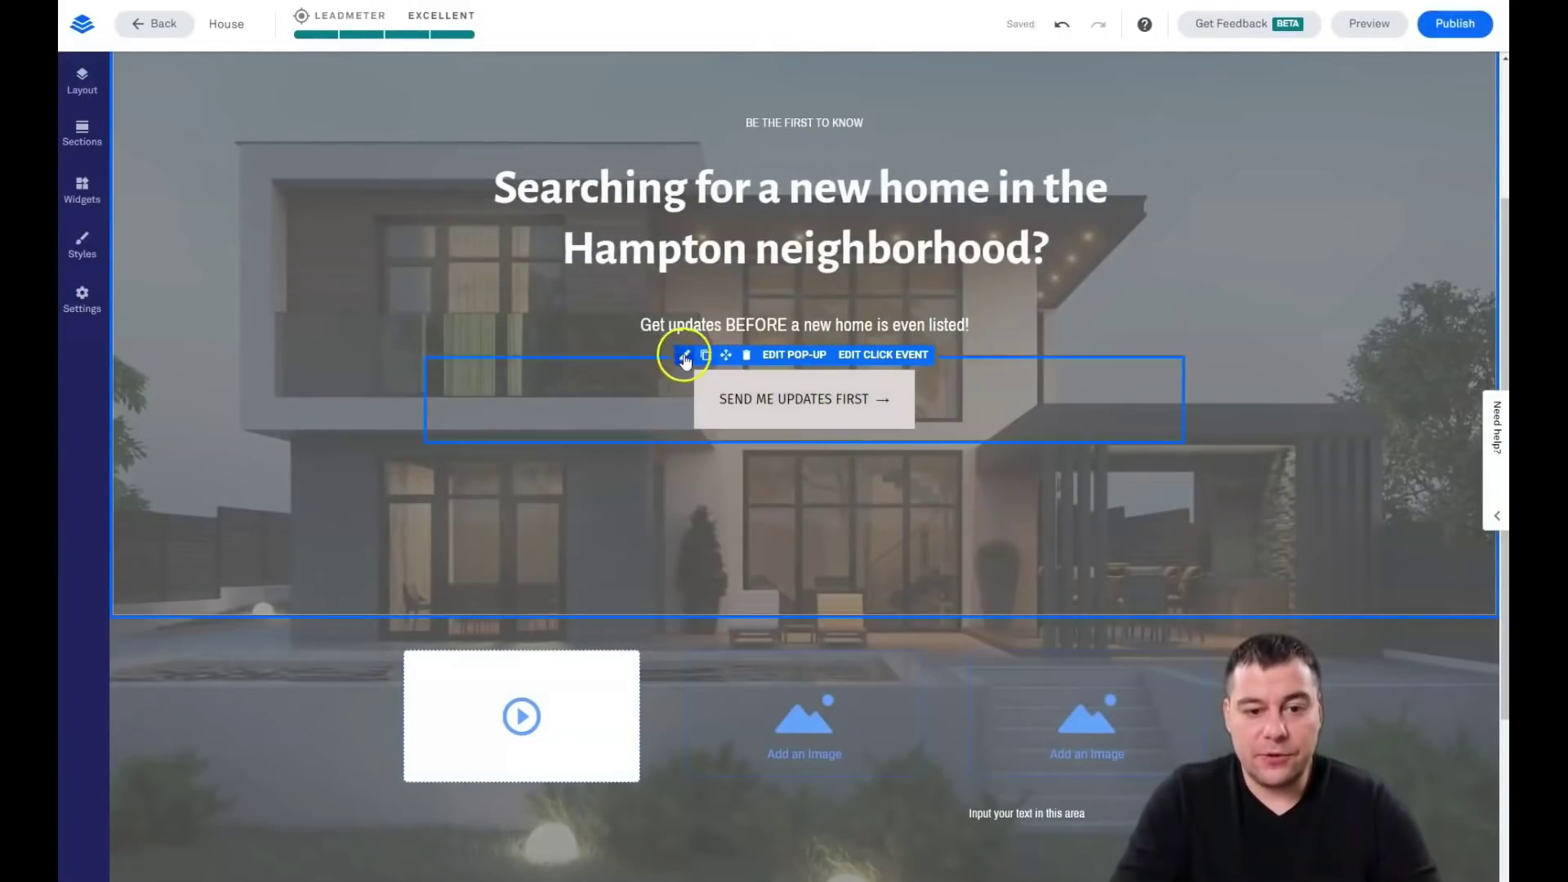
Step: Keep Square corners on the SEND ME UPDATES FIRST button and change its style to Line
left_click(684, 356)
left_click(730, 474)
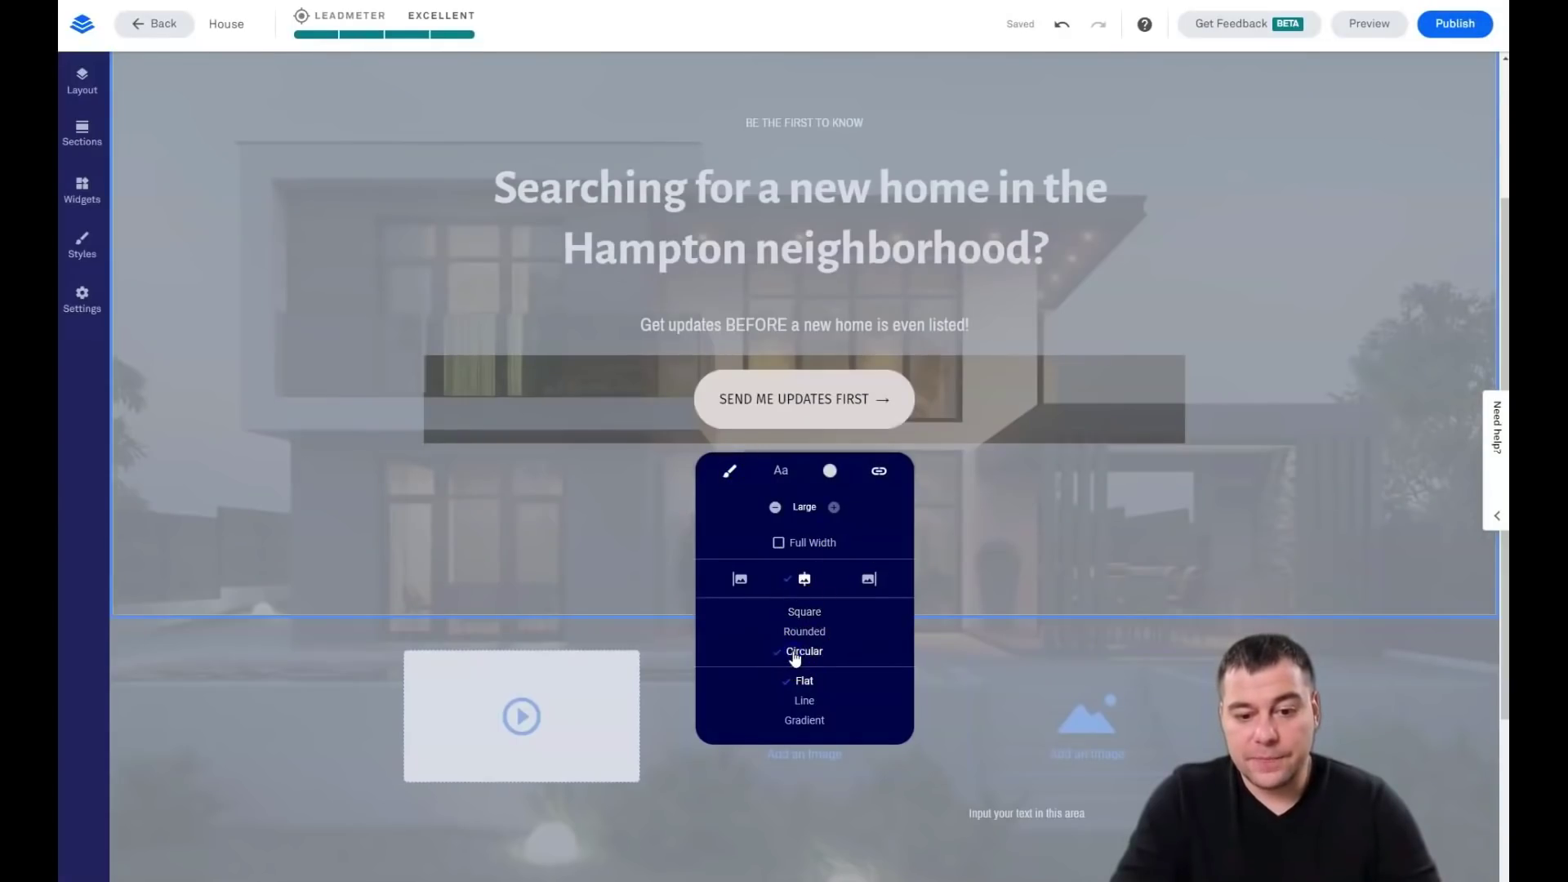
left_click(799, 621)
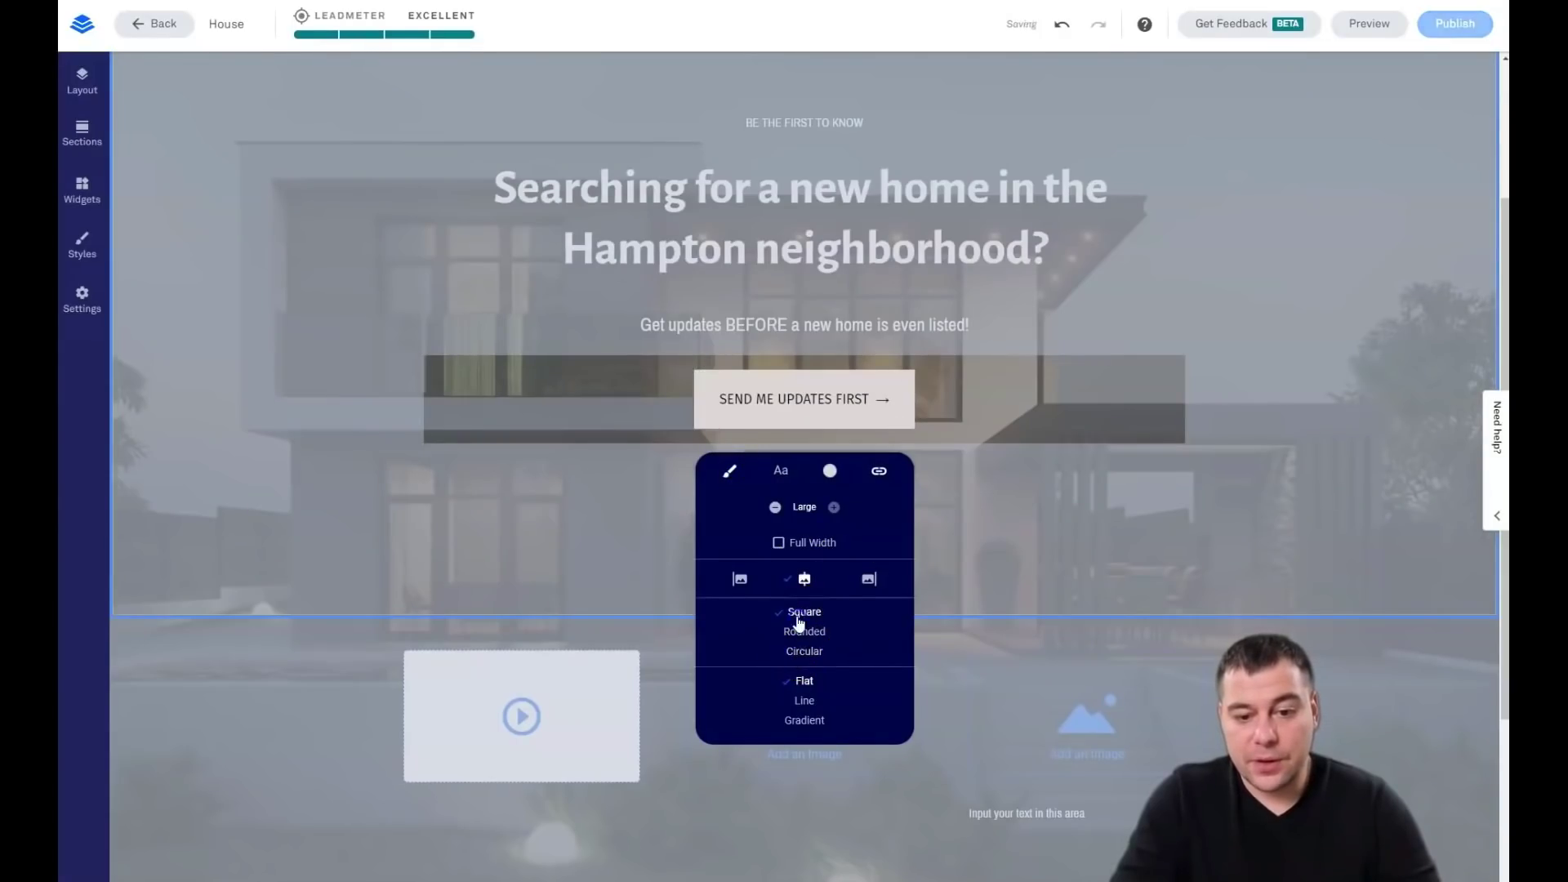
left_click(805, 702)
left_click(1009, 571)
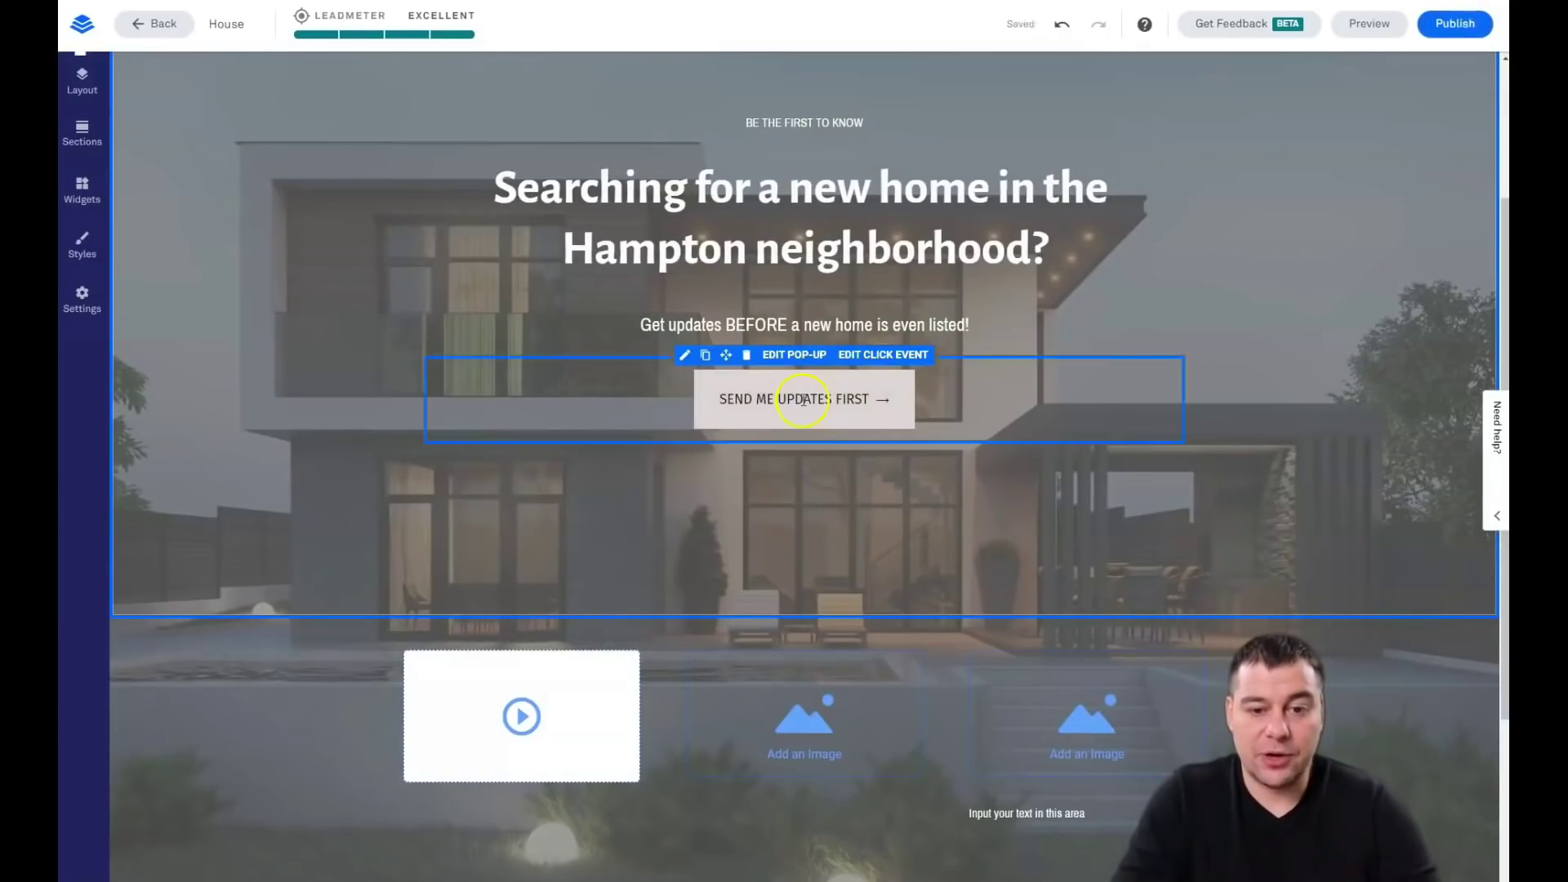
mouse_move(821, 397)
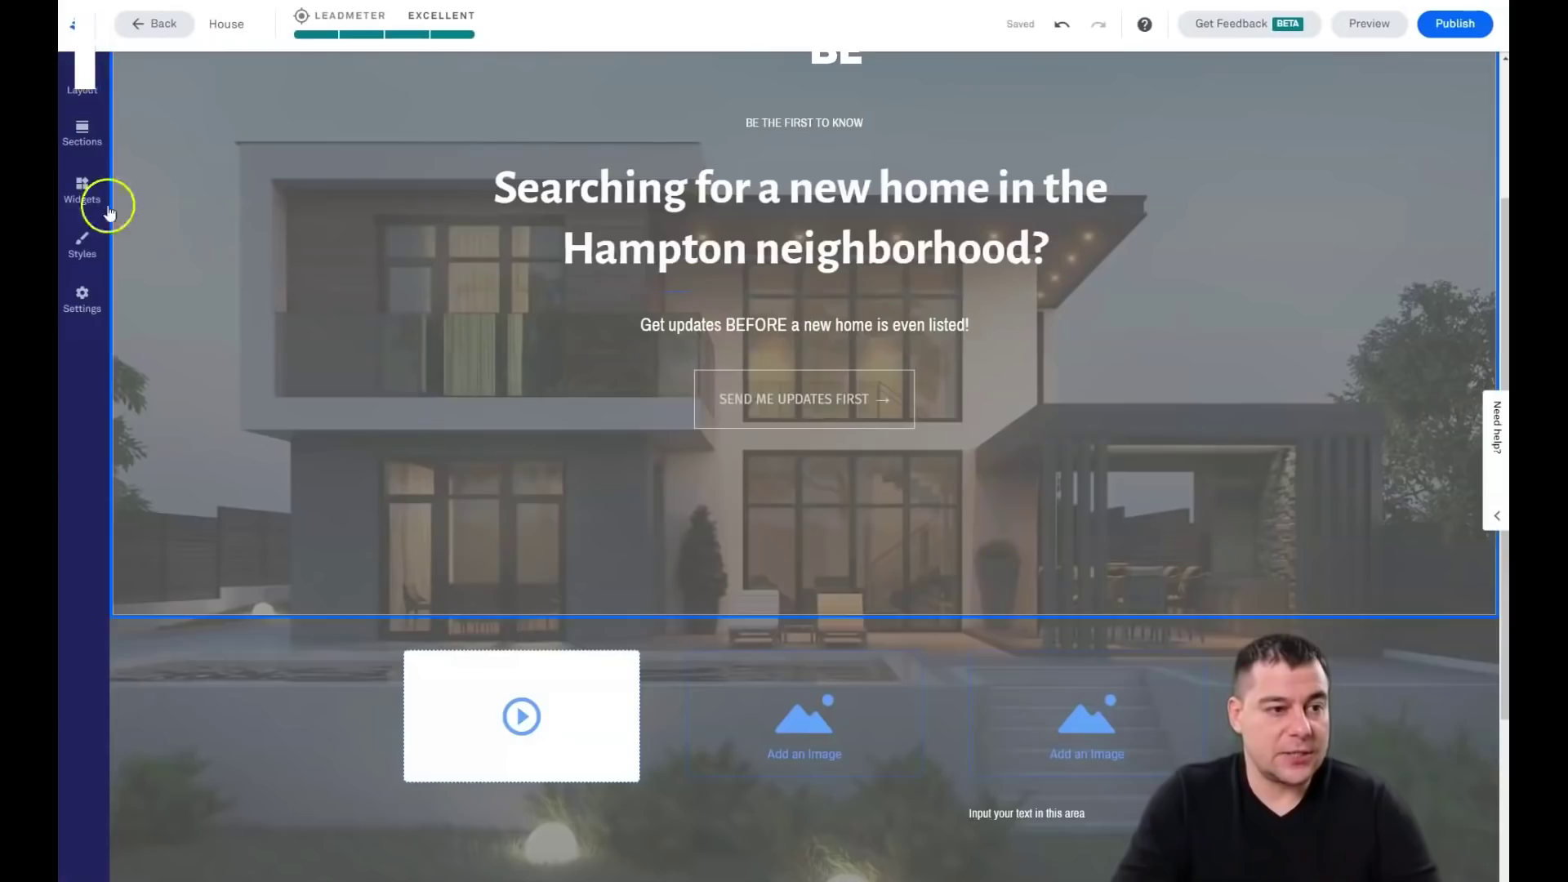
Step: Try a Space widget between the hero subheading and button, delete it and close the widget list
left_click(82, 194)
left_click_drag(269, 349, 911, 370)
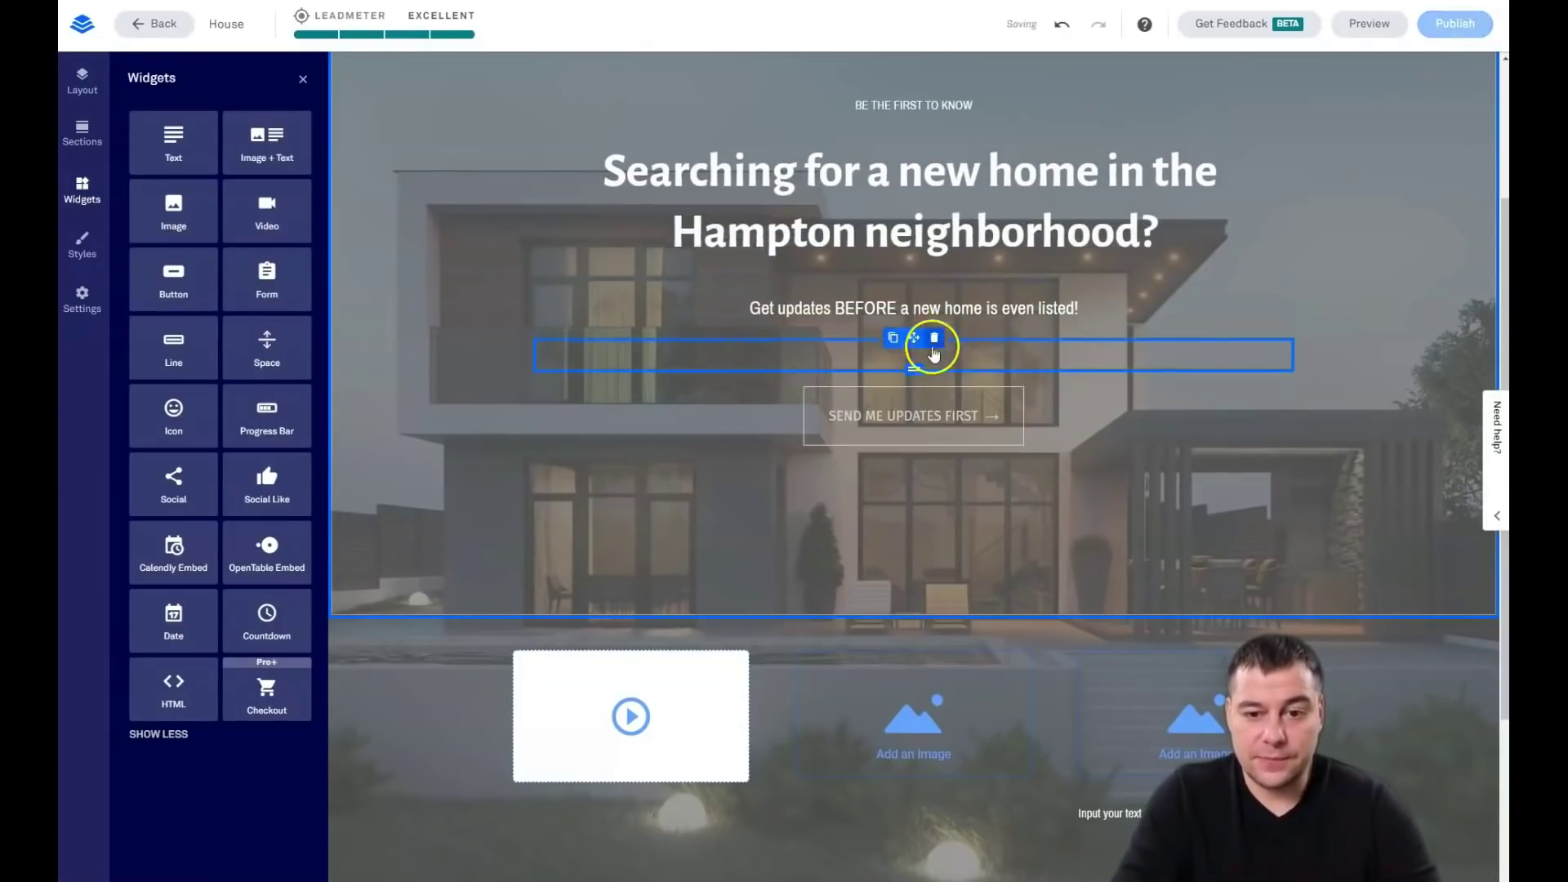
left_click(934, 338)
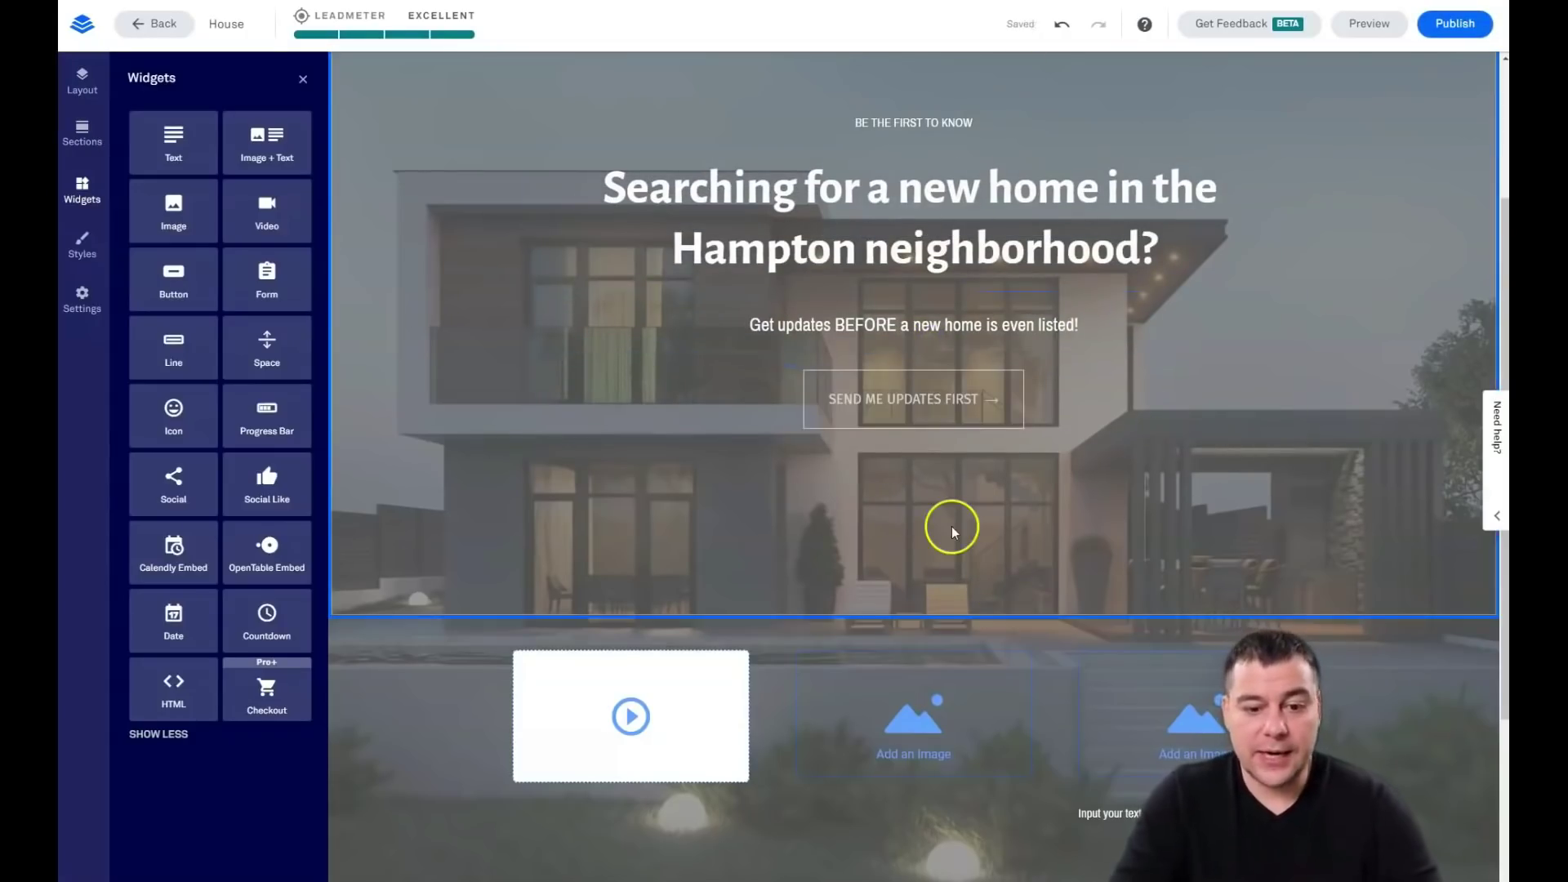
left_click(303, 79)
Step: Review the click-event options of the SEND ME UPDATES FIRST button and open its linked pop-up, My Pop-Up 1, for editing
left_click(862, 356)
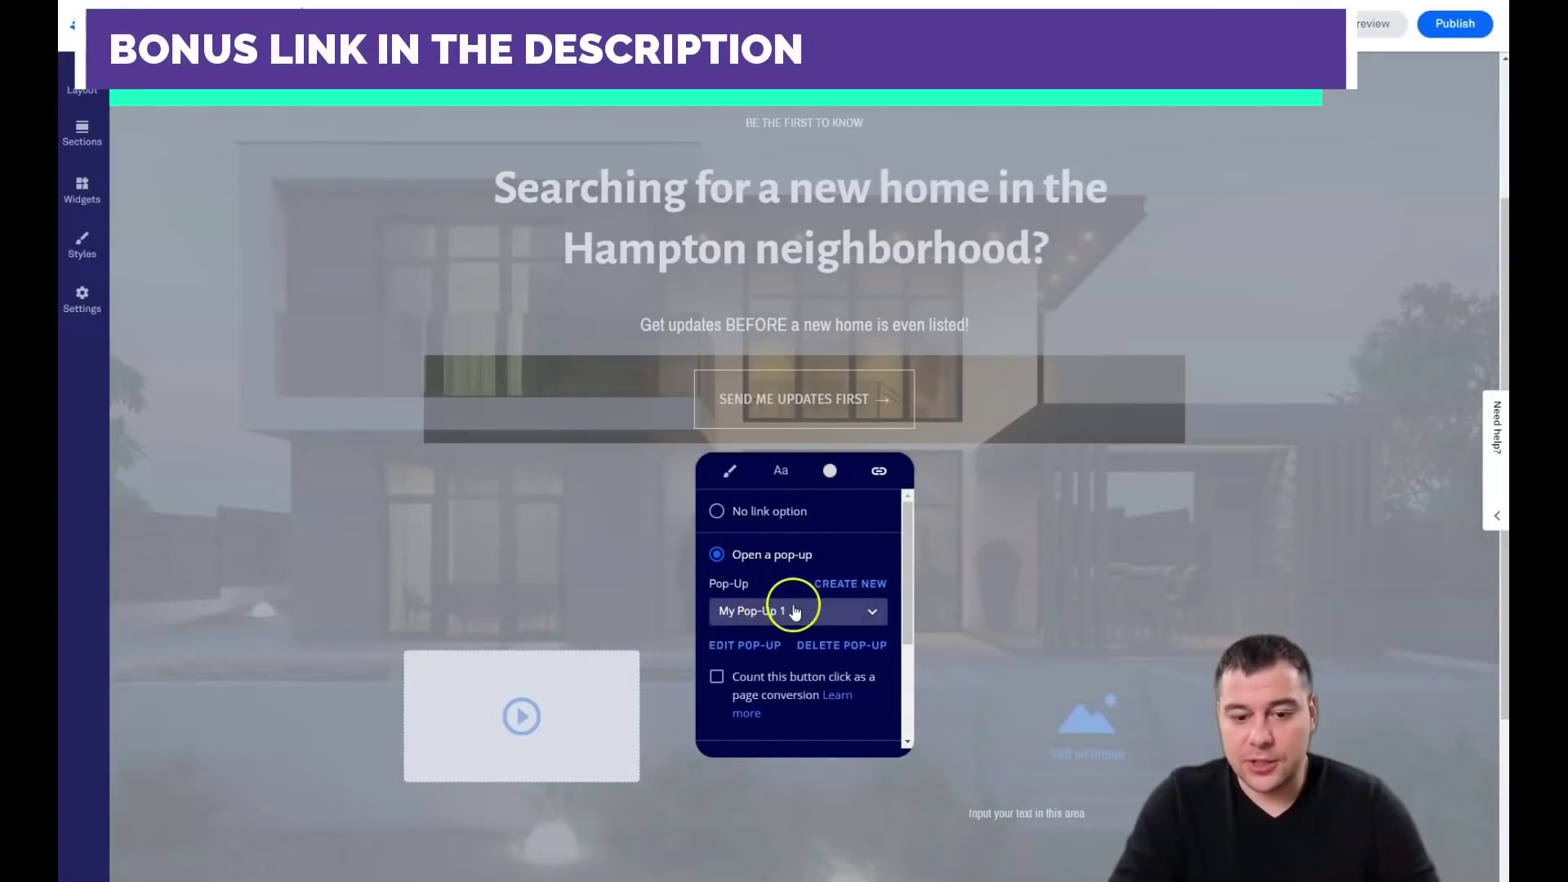
scroll(775, 624, "down", 2)
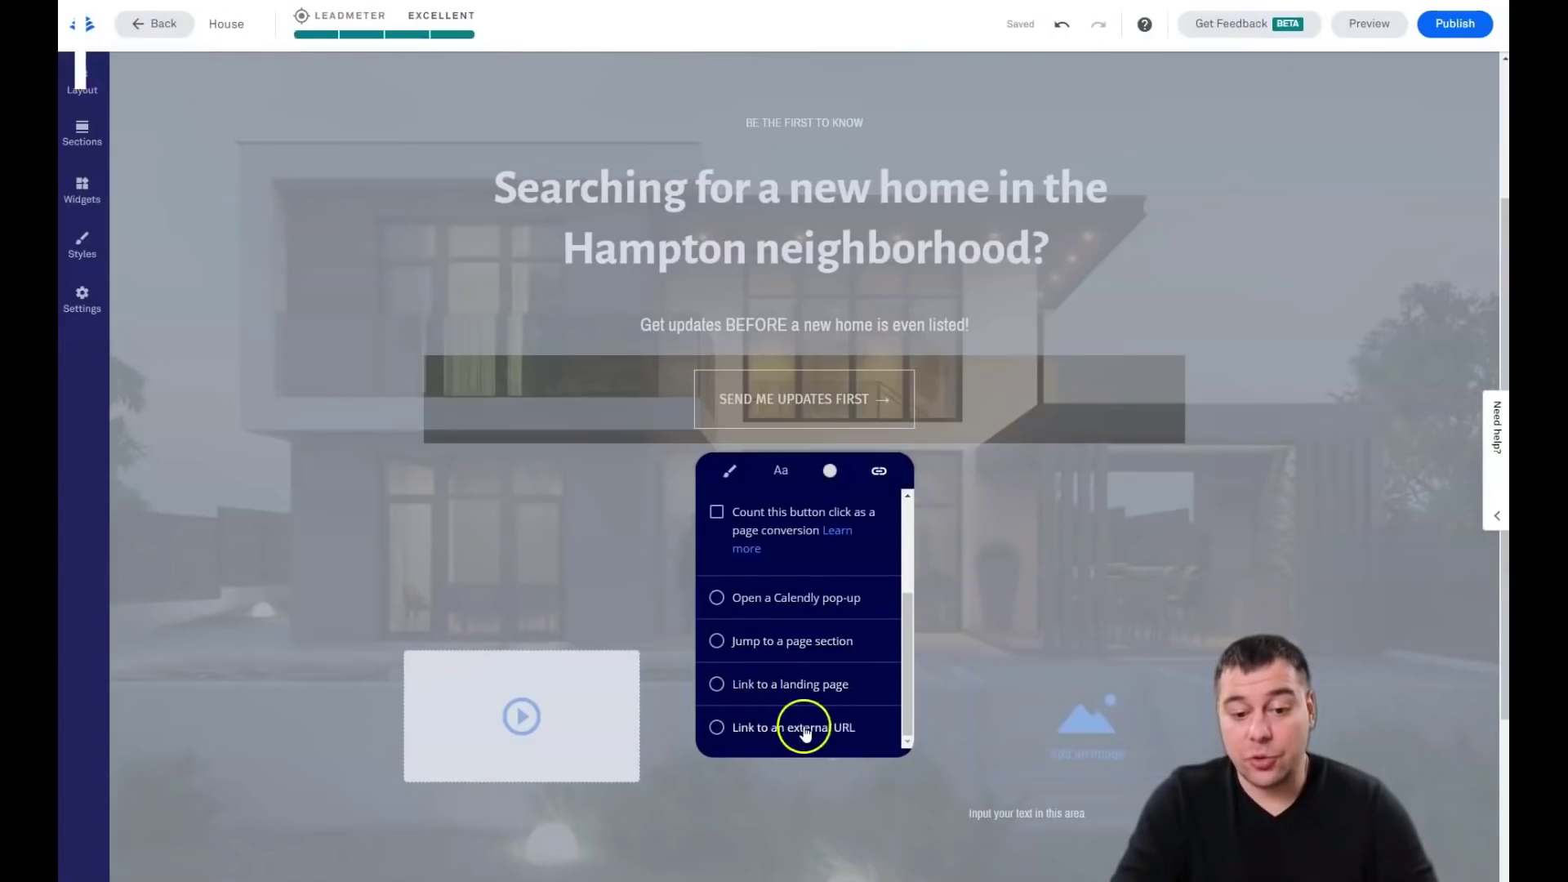
scroll(805, 710, "up", 3)
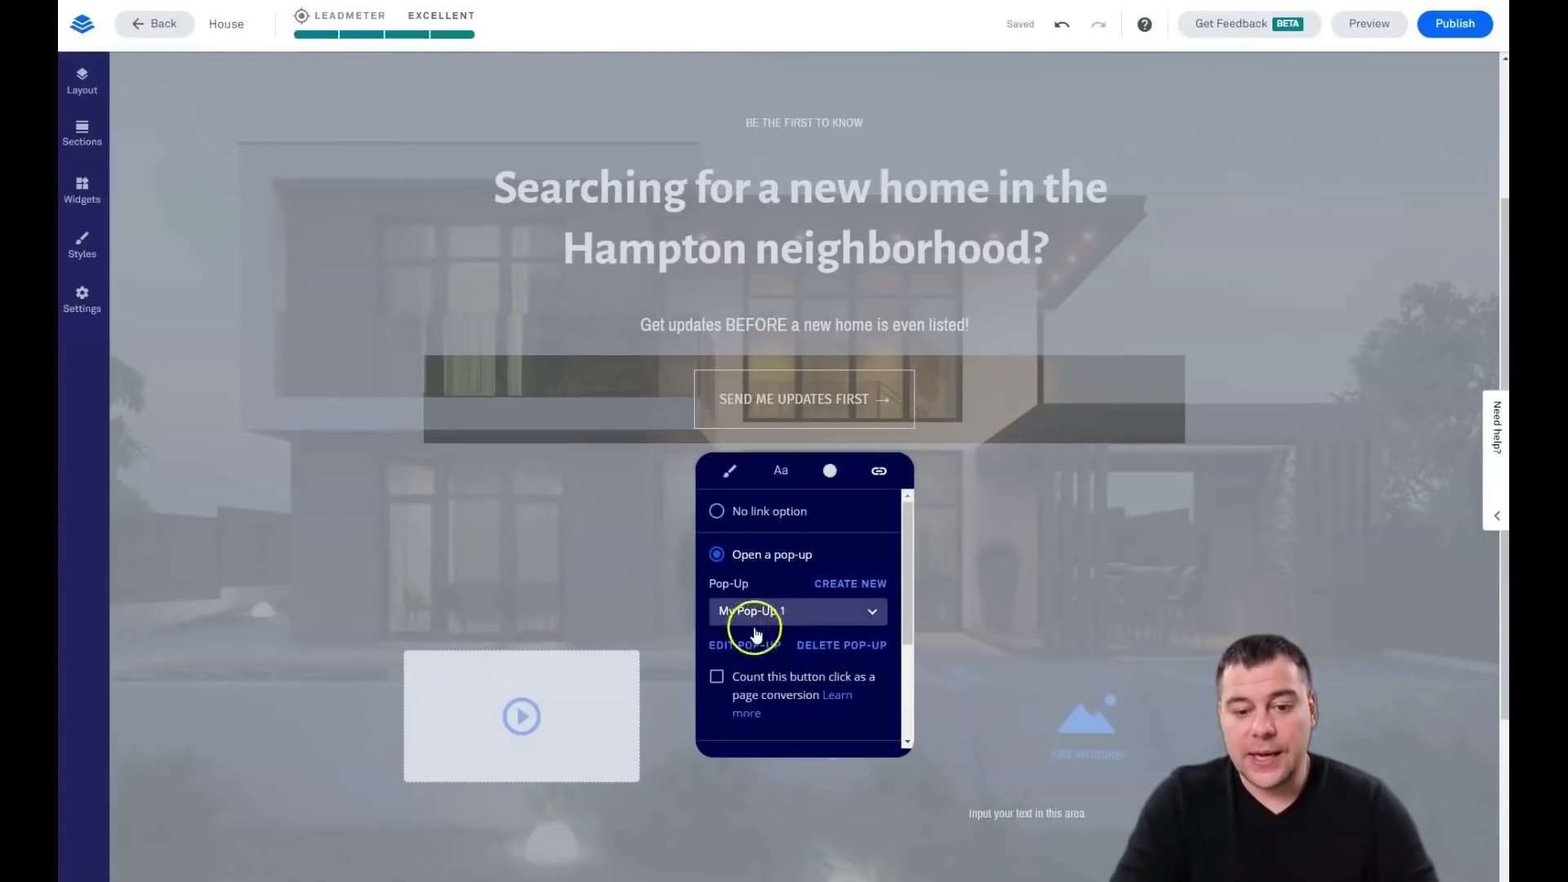
left_click(737, 647)
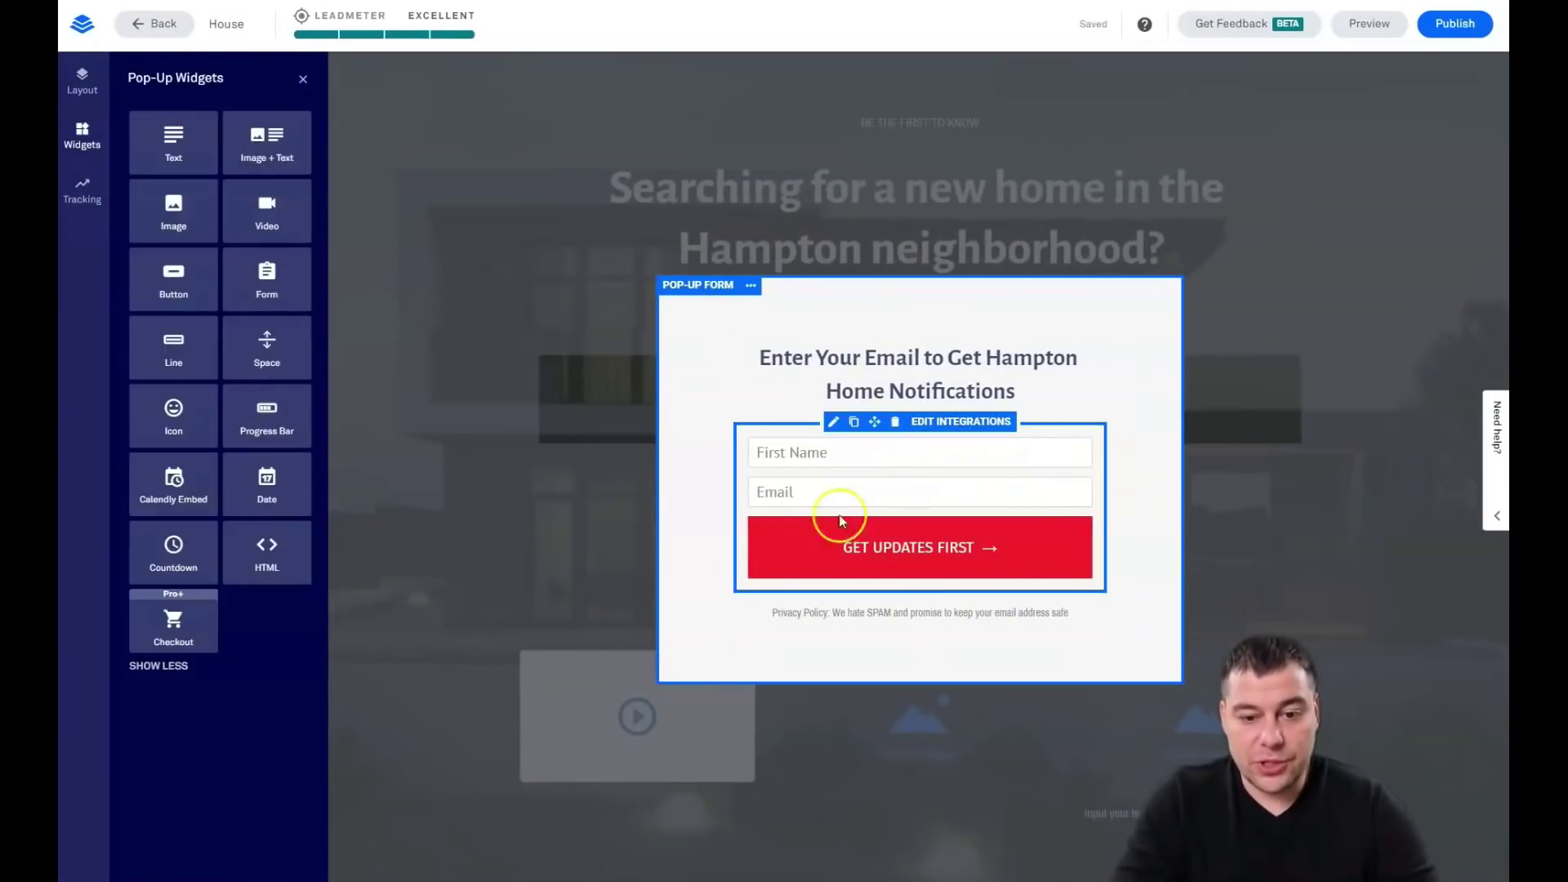
Step: Set the background of the pop-up form's GET UPDATES FIRST button to the recently used medium gray
left_click(784, 550)
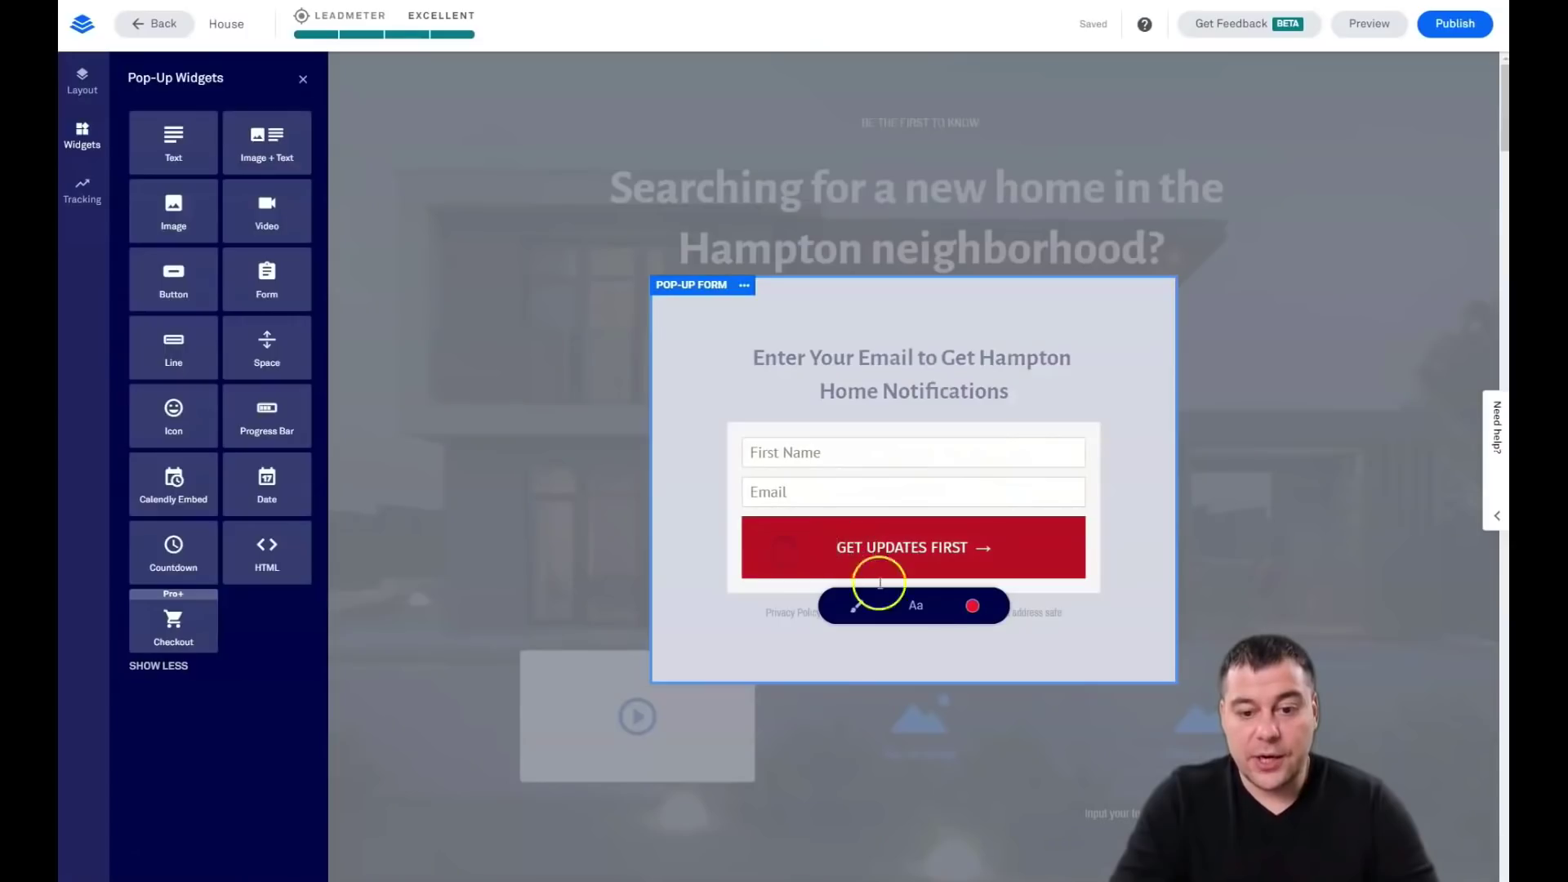
left_click(1017, 608)
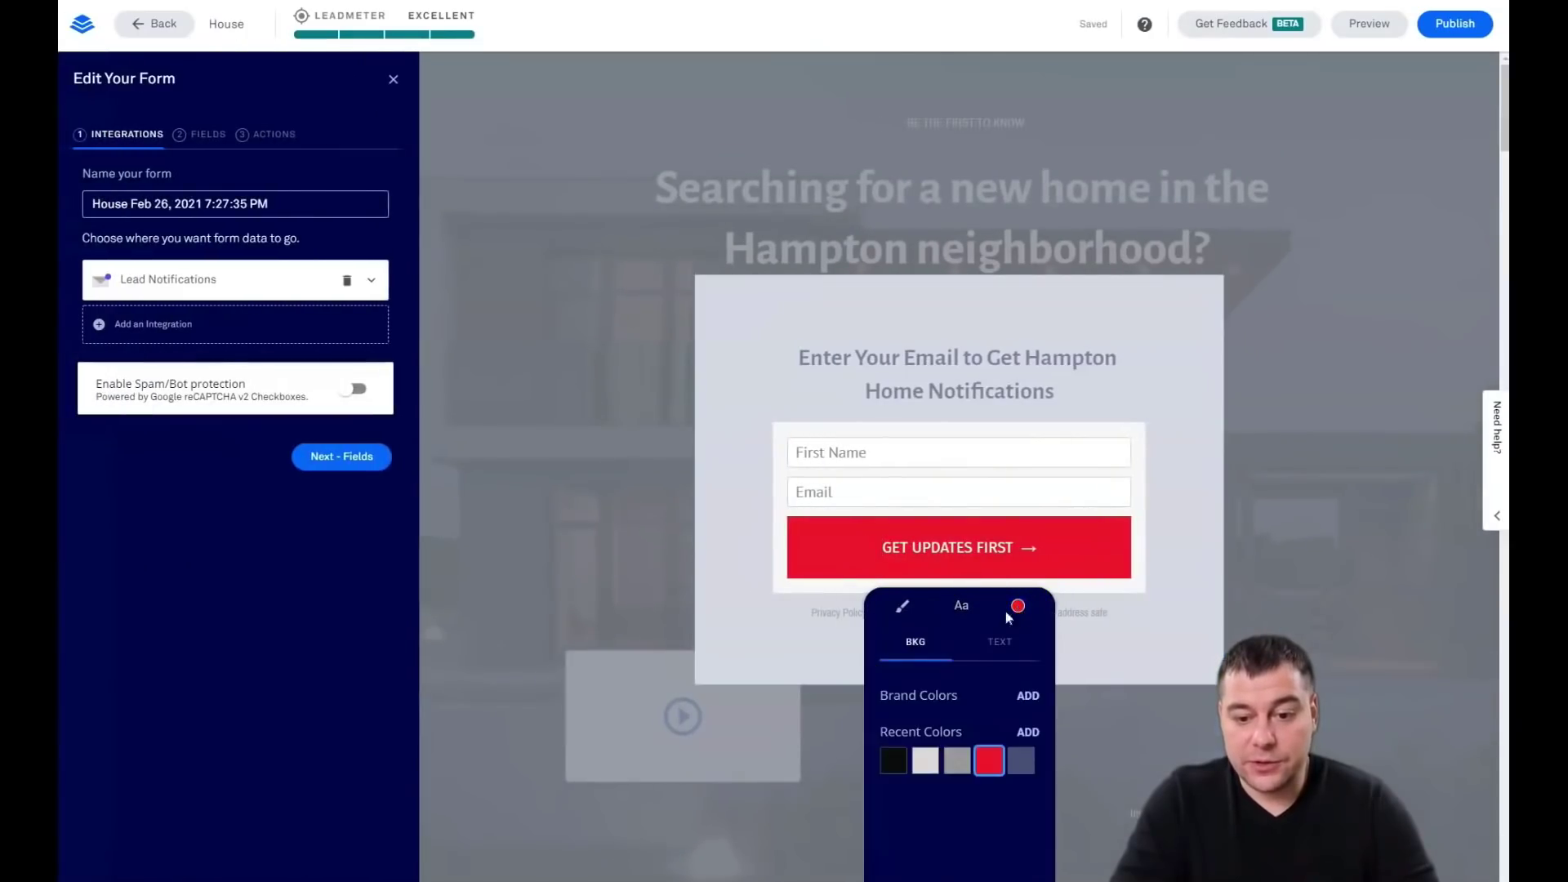
left_click(926, 766)
left_click(1021, 761)
left_click(956, 762)
Step: Set the GET UPDATES FIRST button's text to the recently used light gray and return to its background colors
left_click(992, 645)
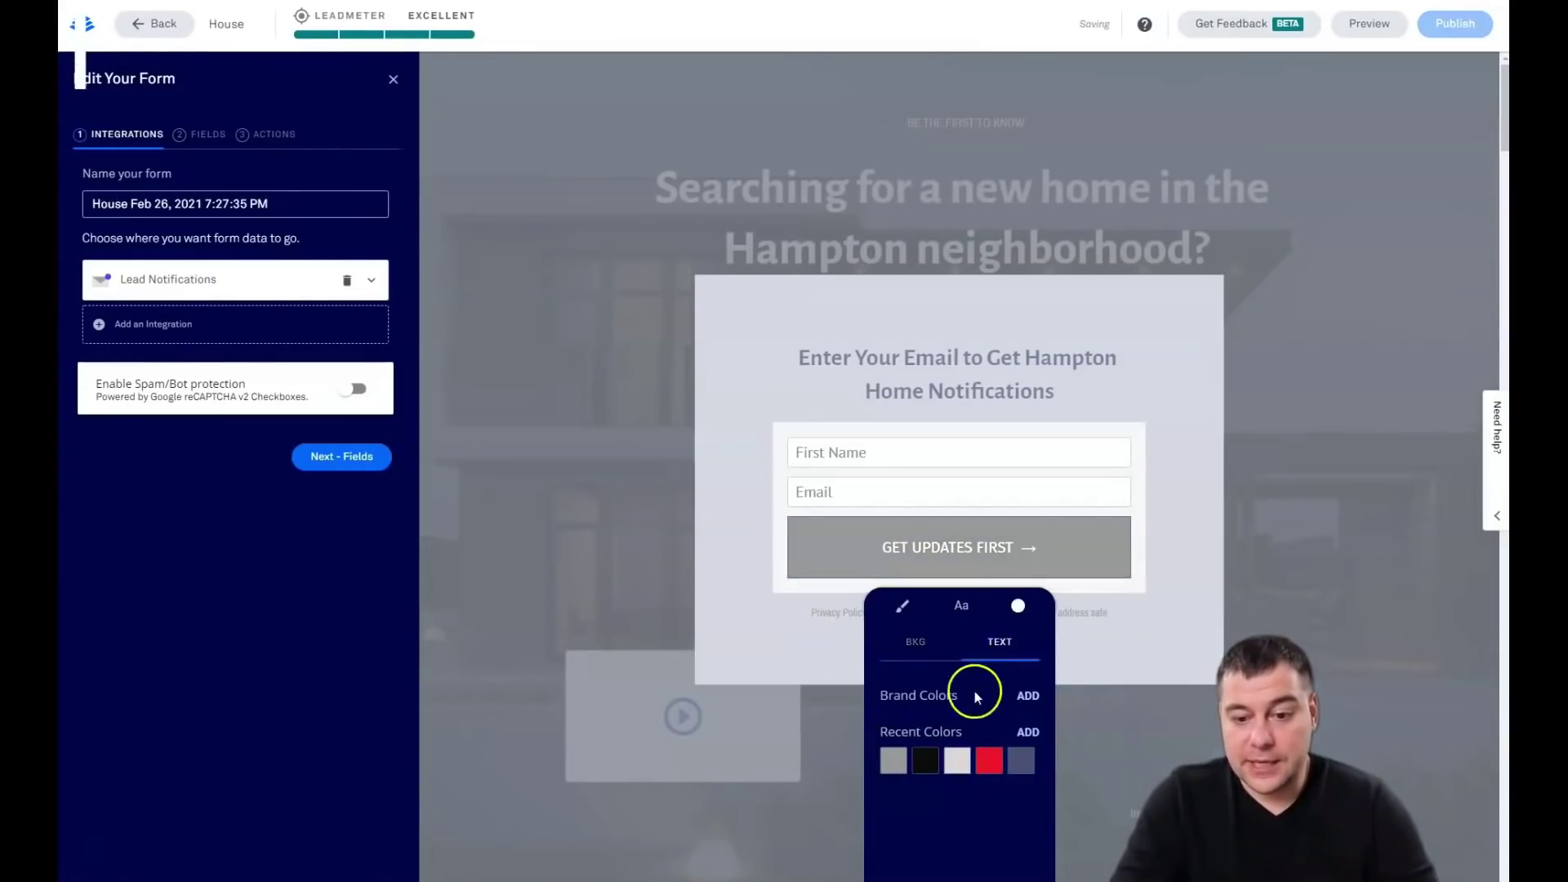
left_click(957, 760)
left_click(916, 639)
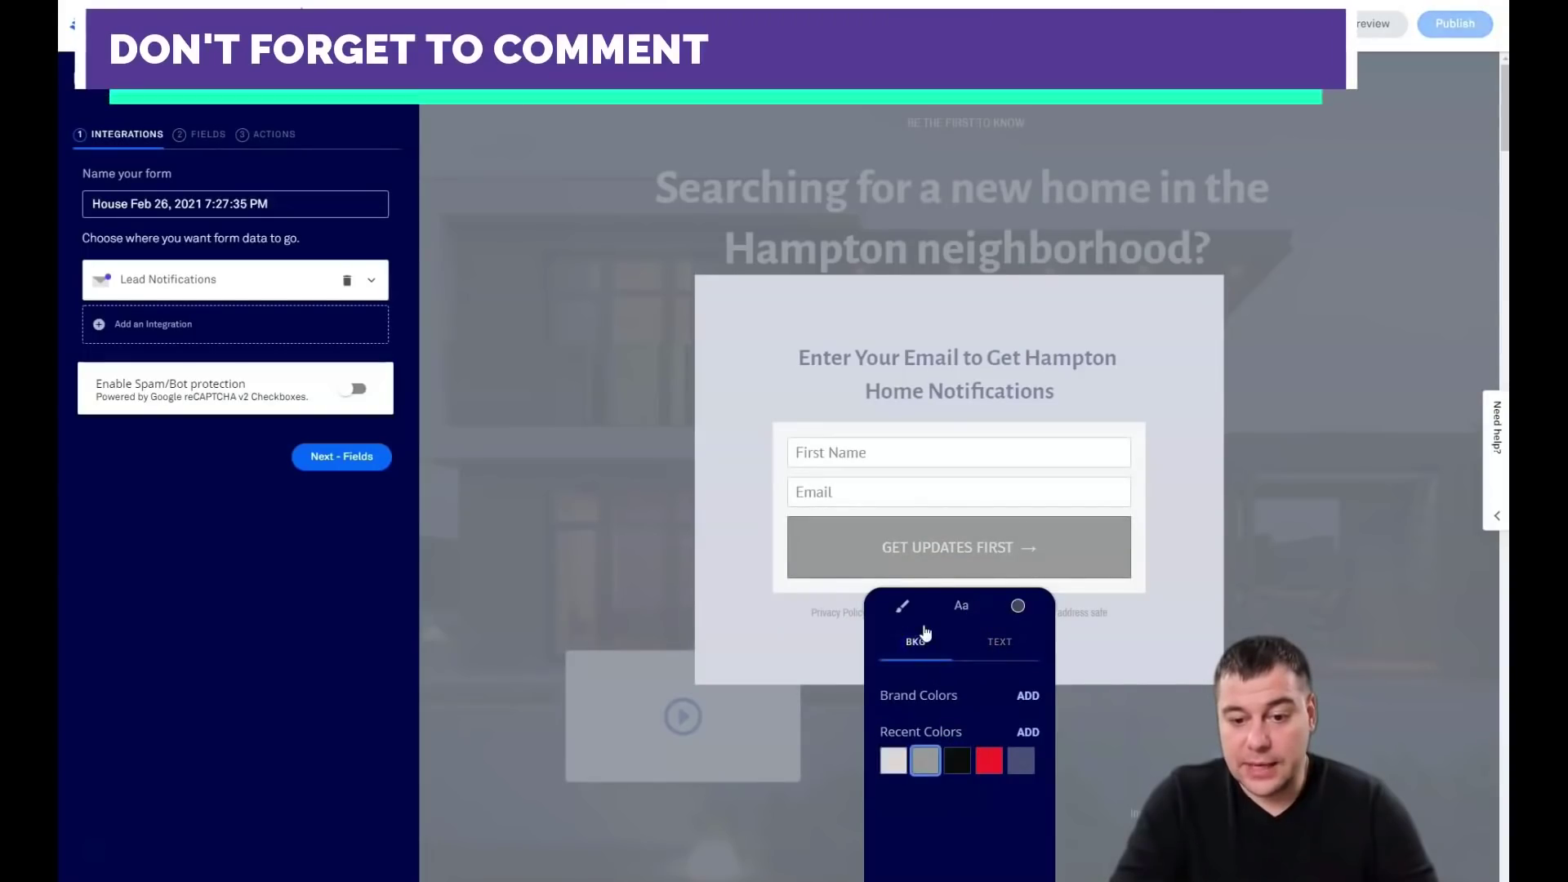
Step: Open the pop-up form's section style, try red as its background color, and set it to the recently used light gray
left_click(817, 353)
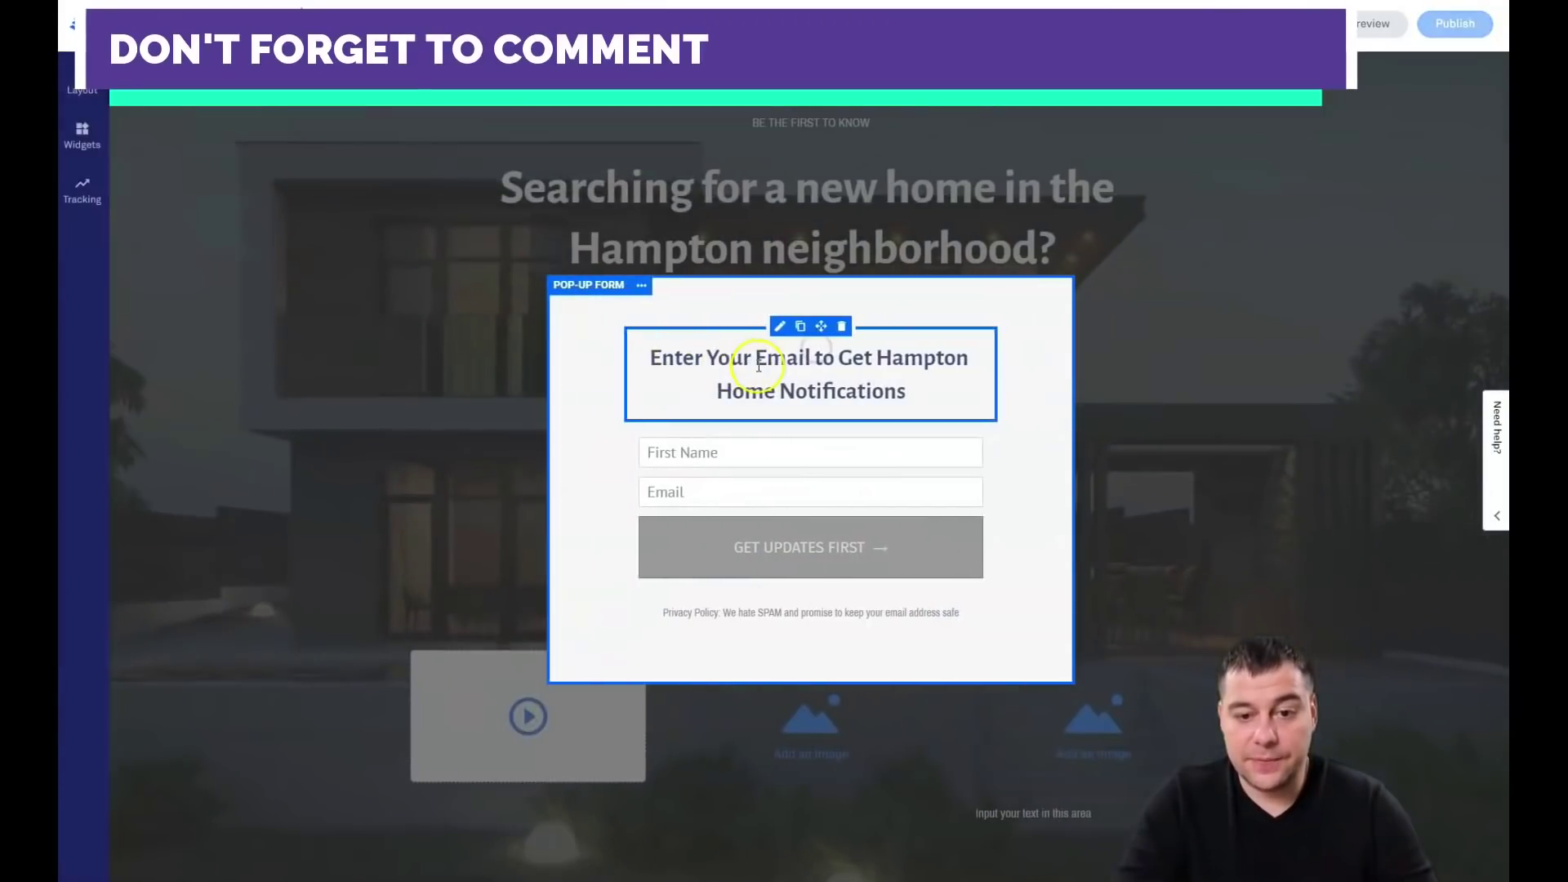
left_click(643, 284)
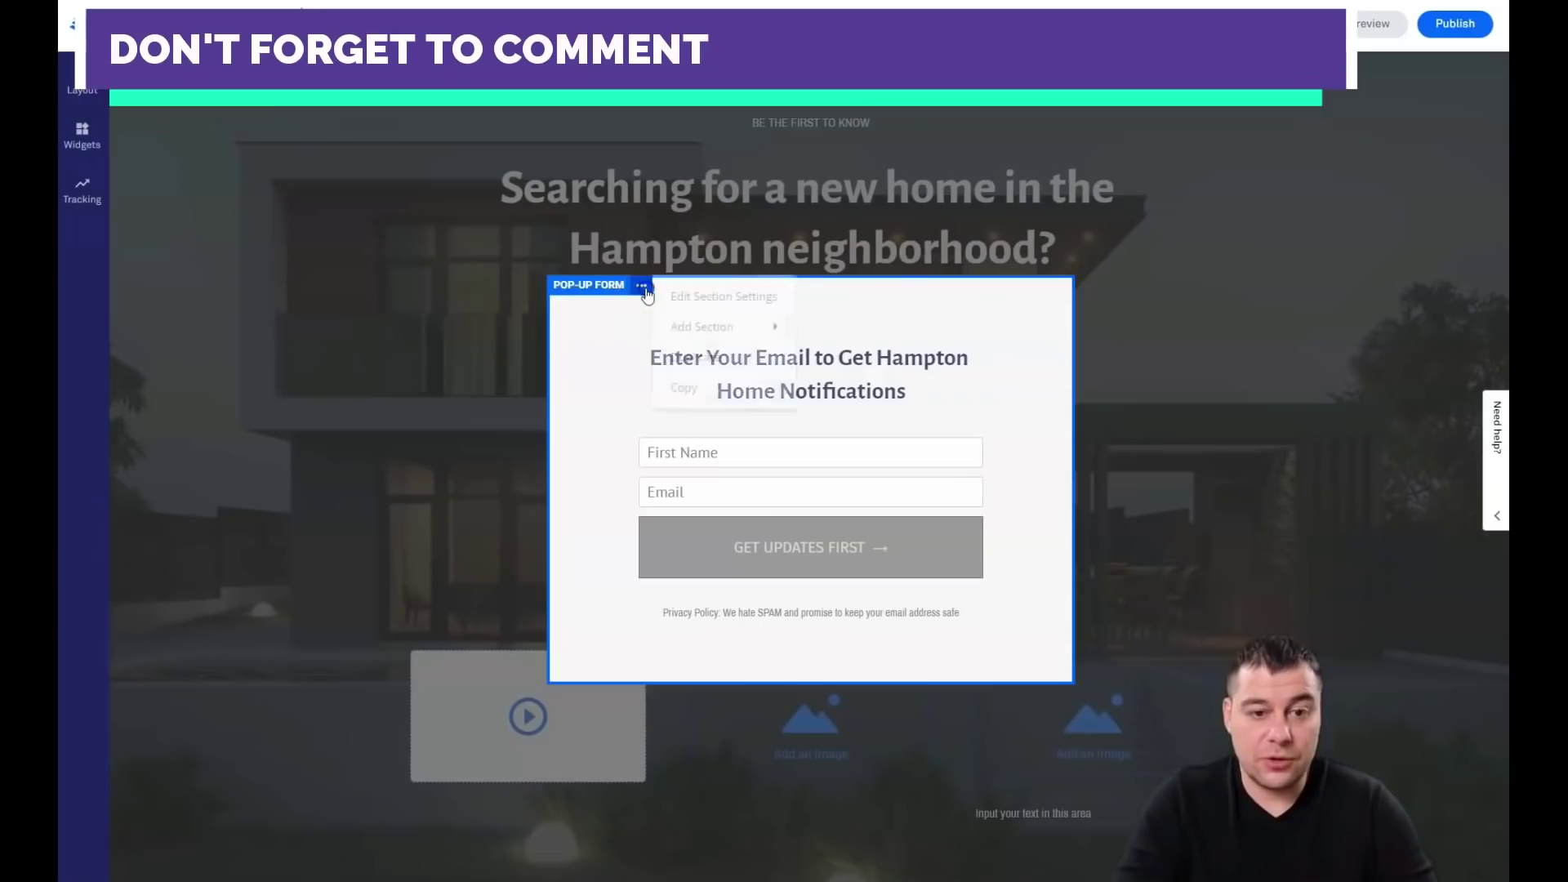
left_click(697, 296)
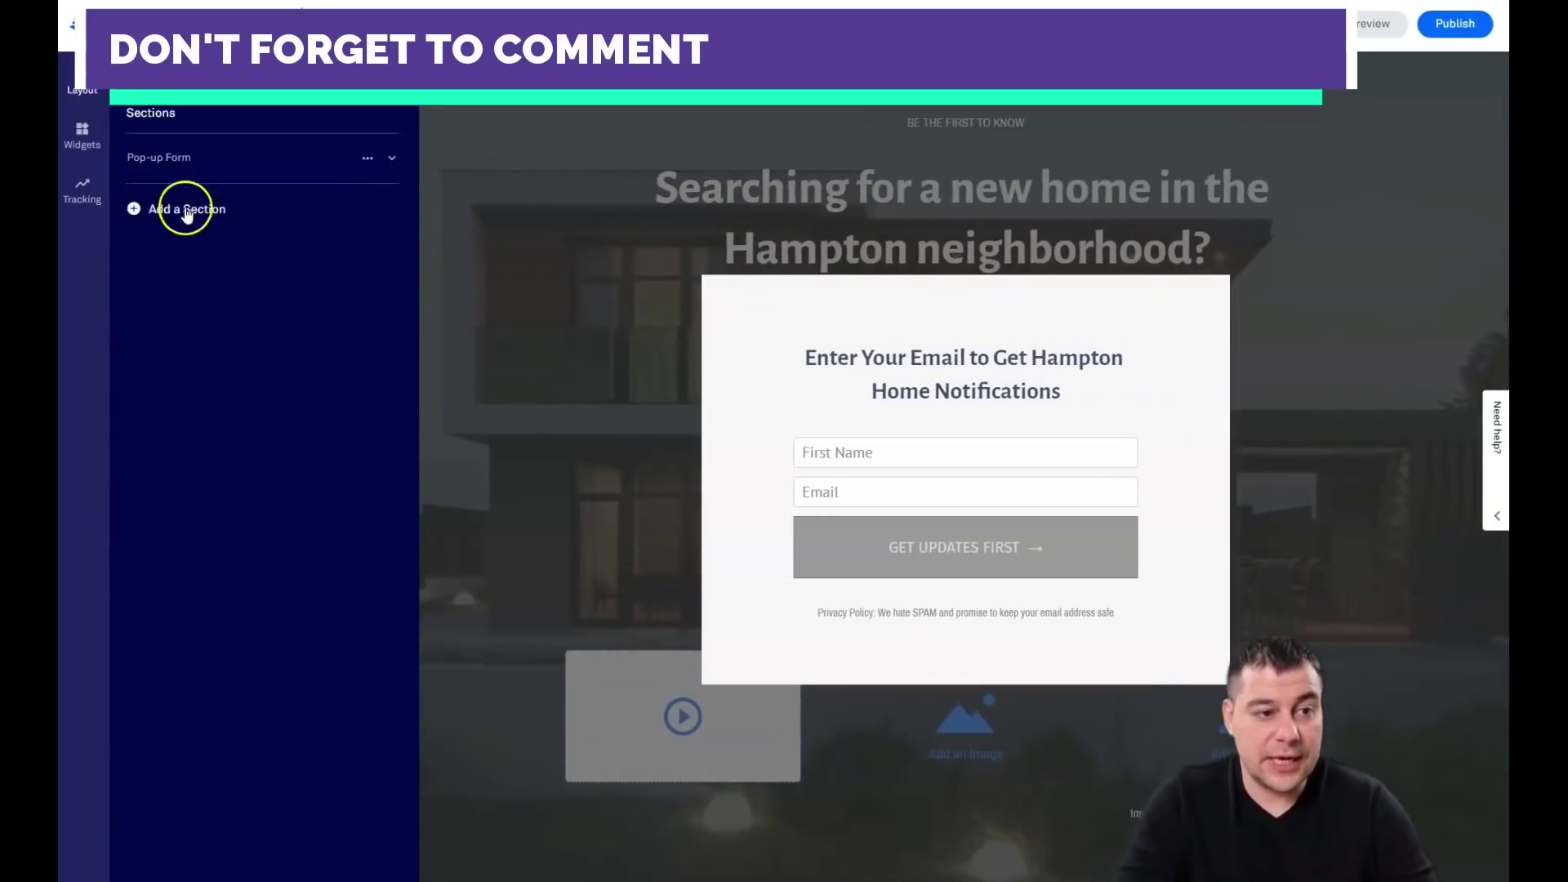
left_click(391, 161)
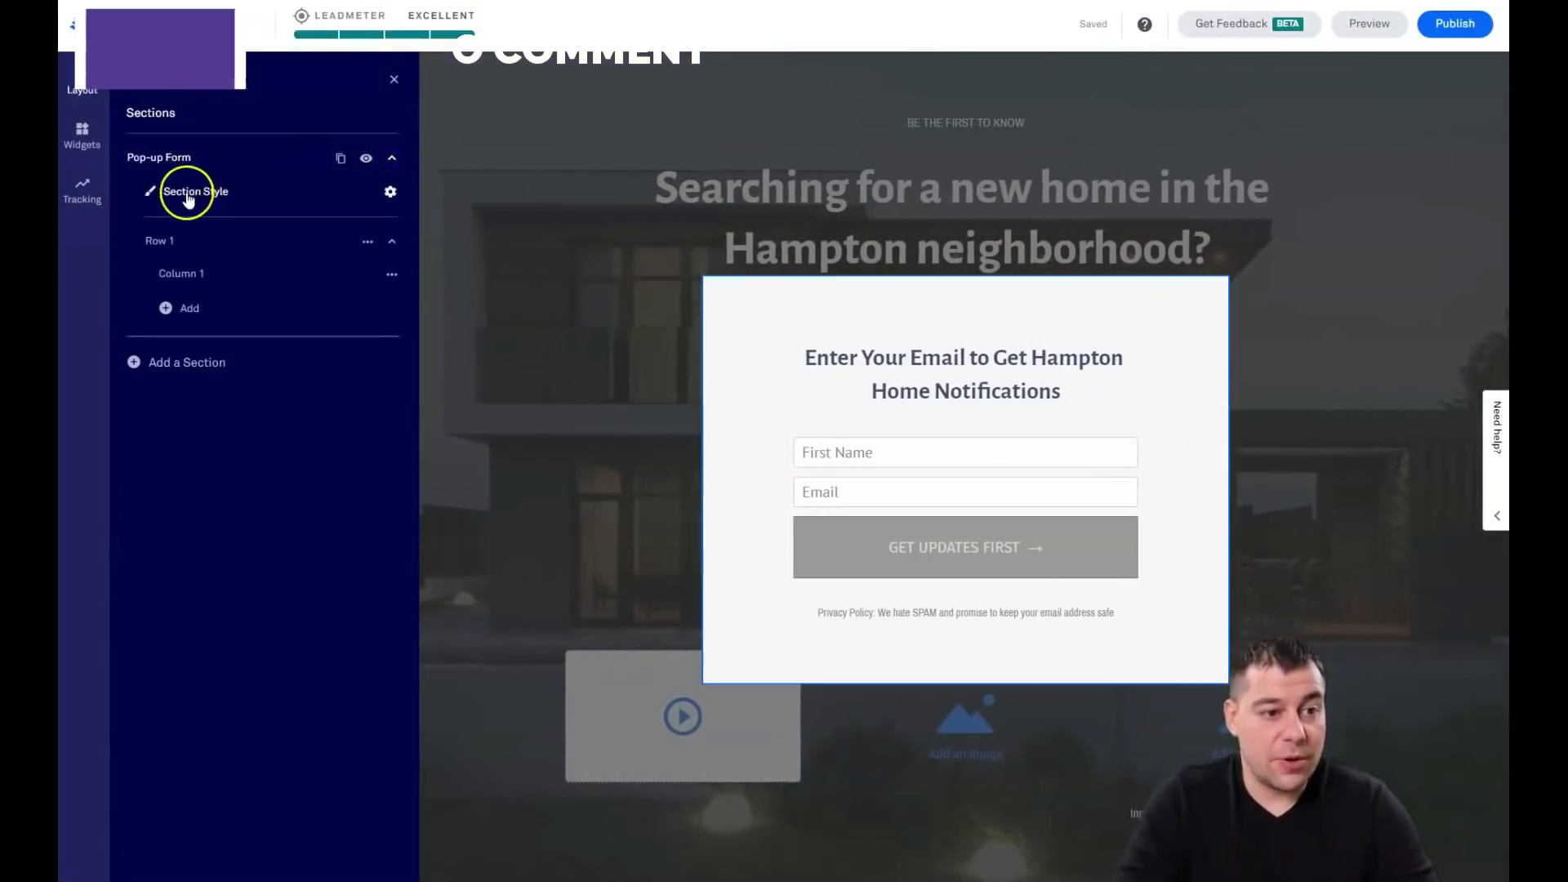
left_click(195, 189)
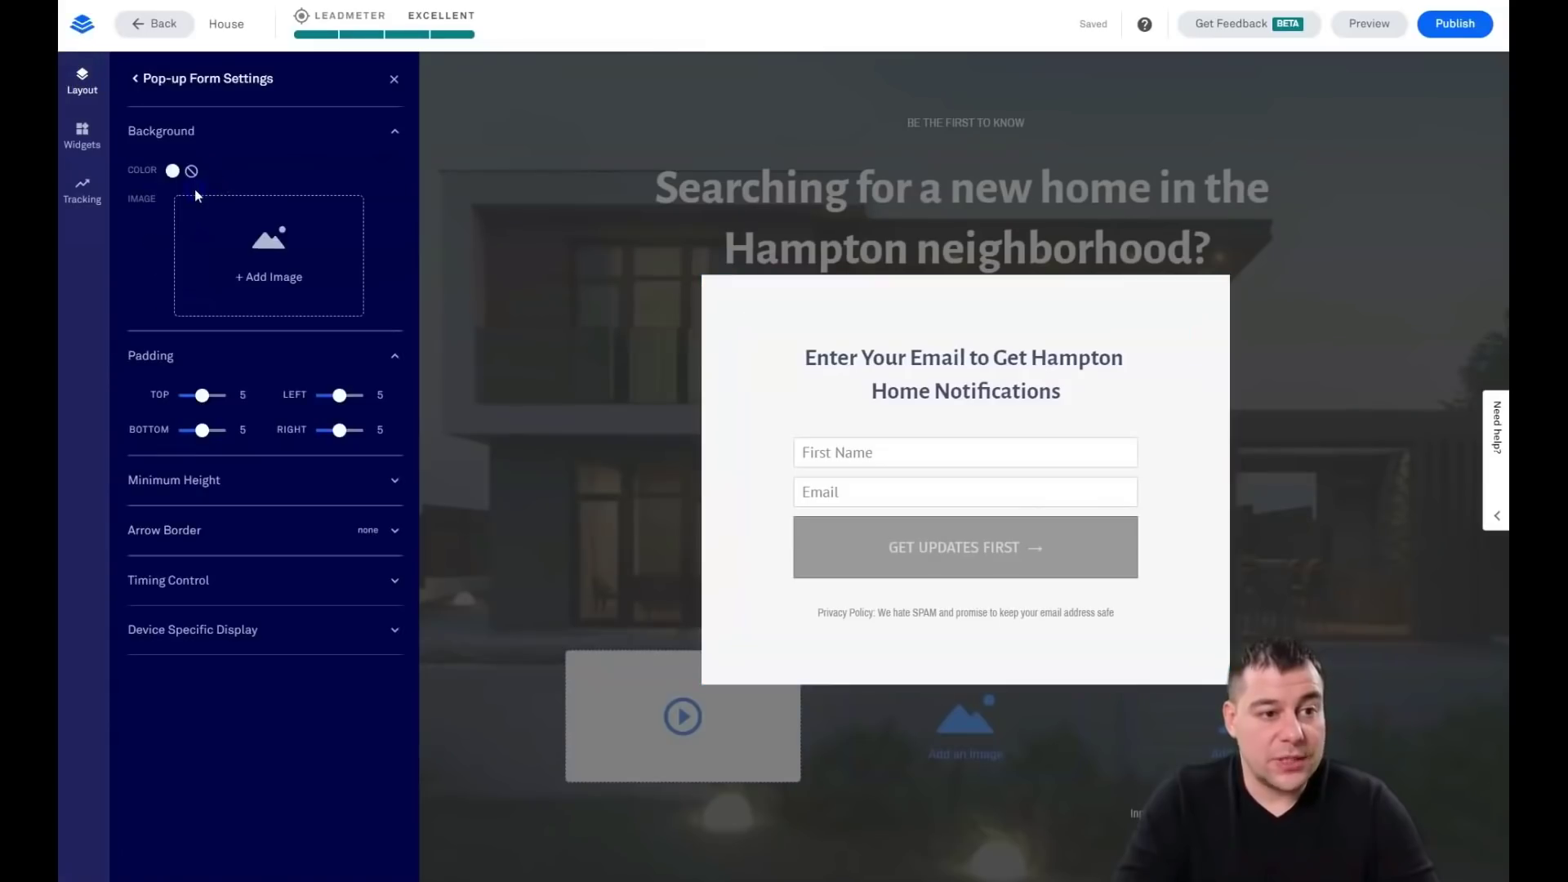
left_click(173, 171)
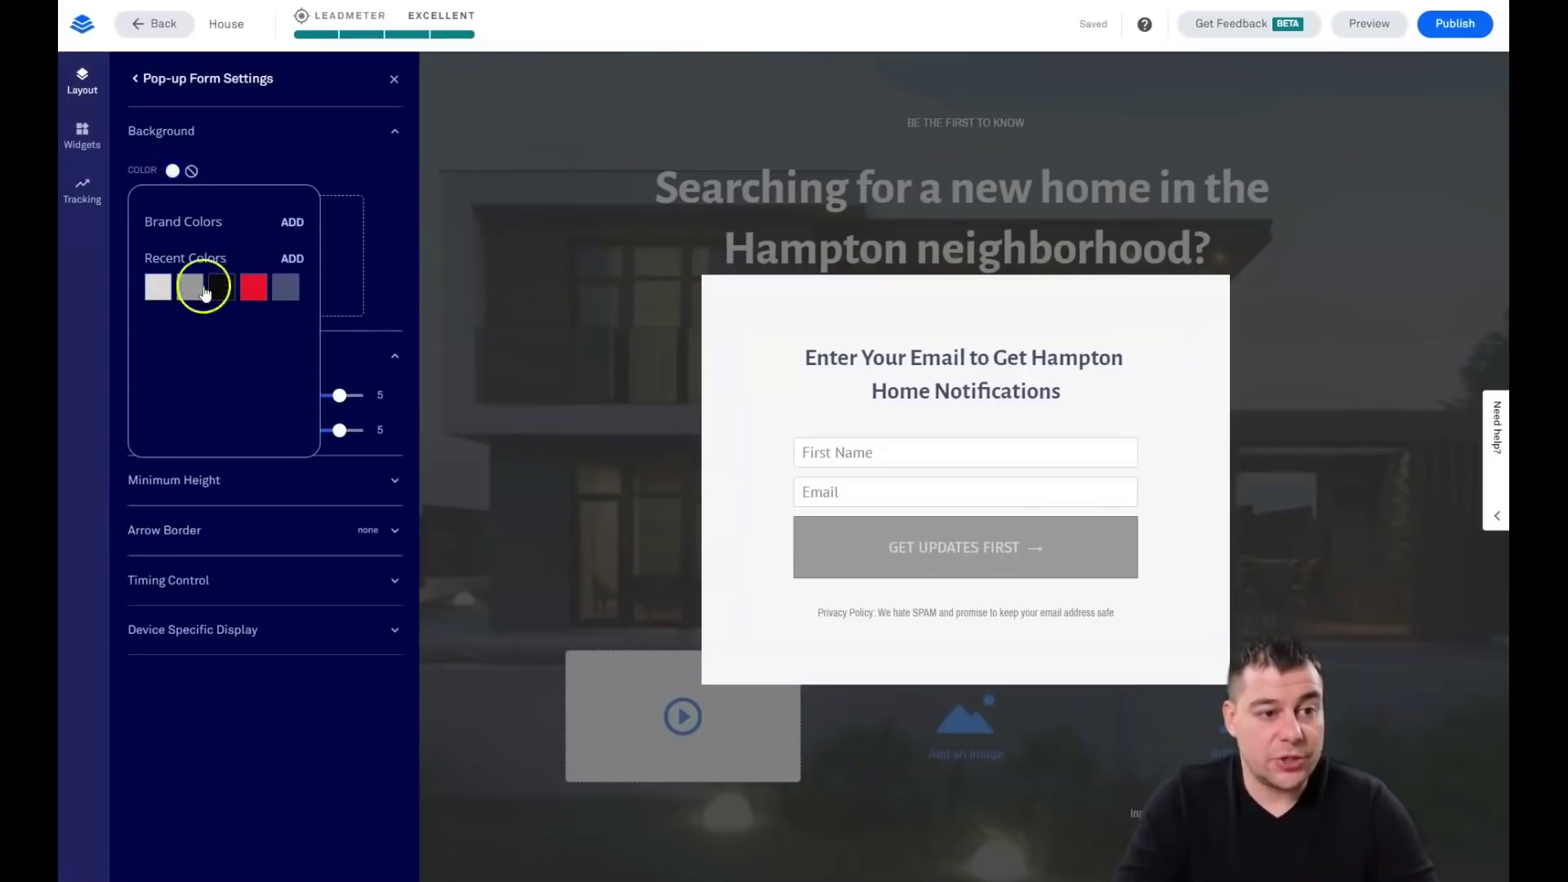
left_click(251, 292)
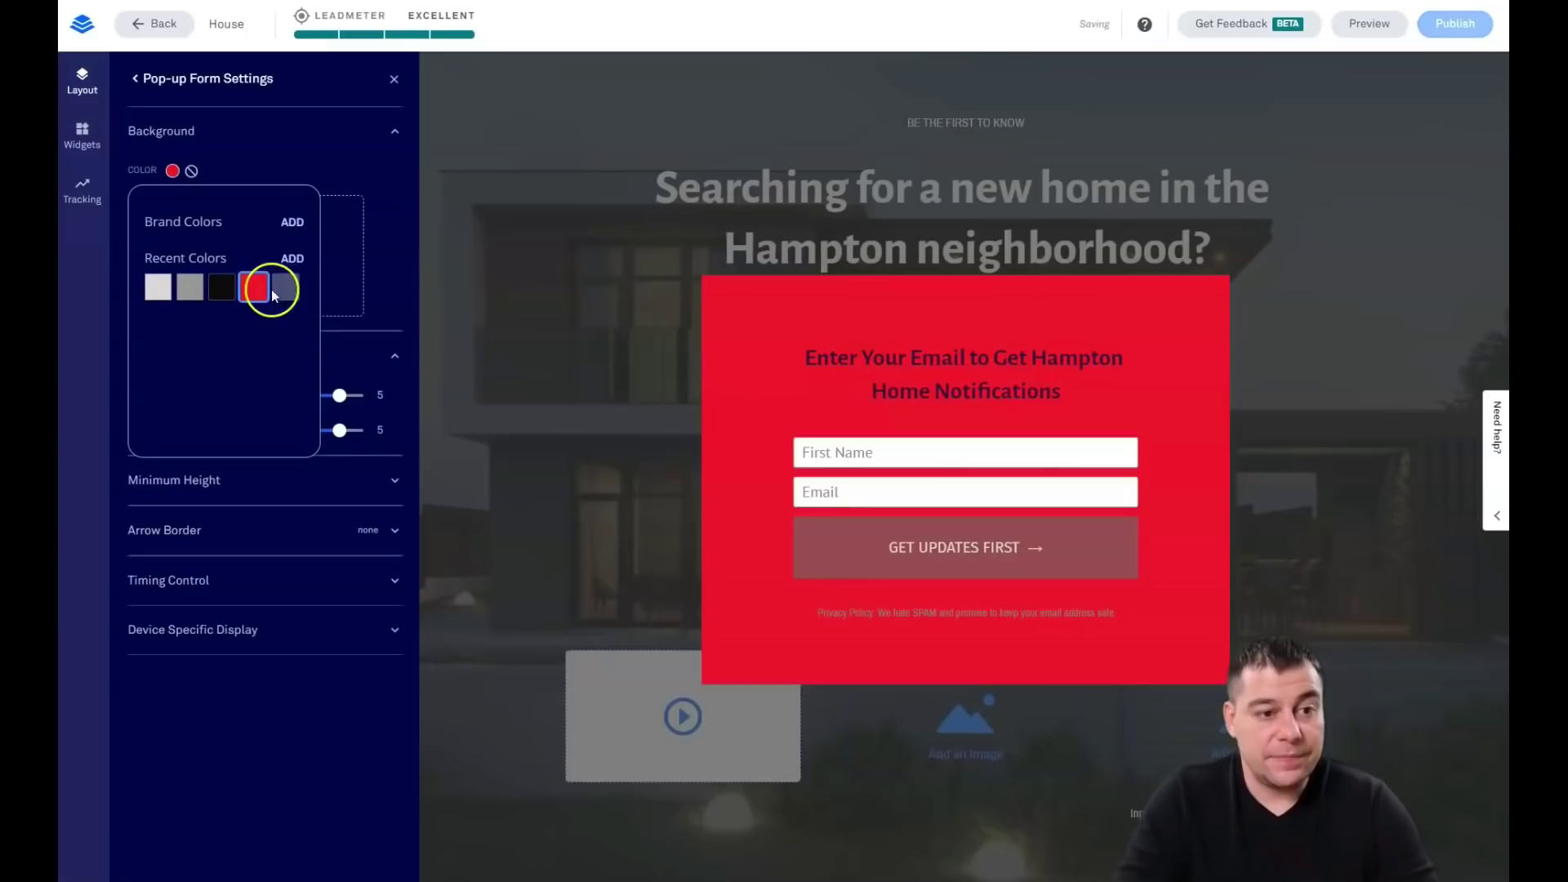
left_click(169, 295)
left_click(301, 167)
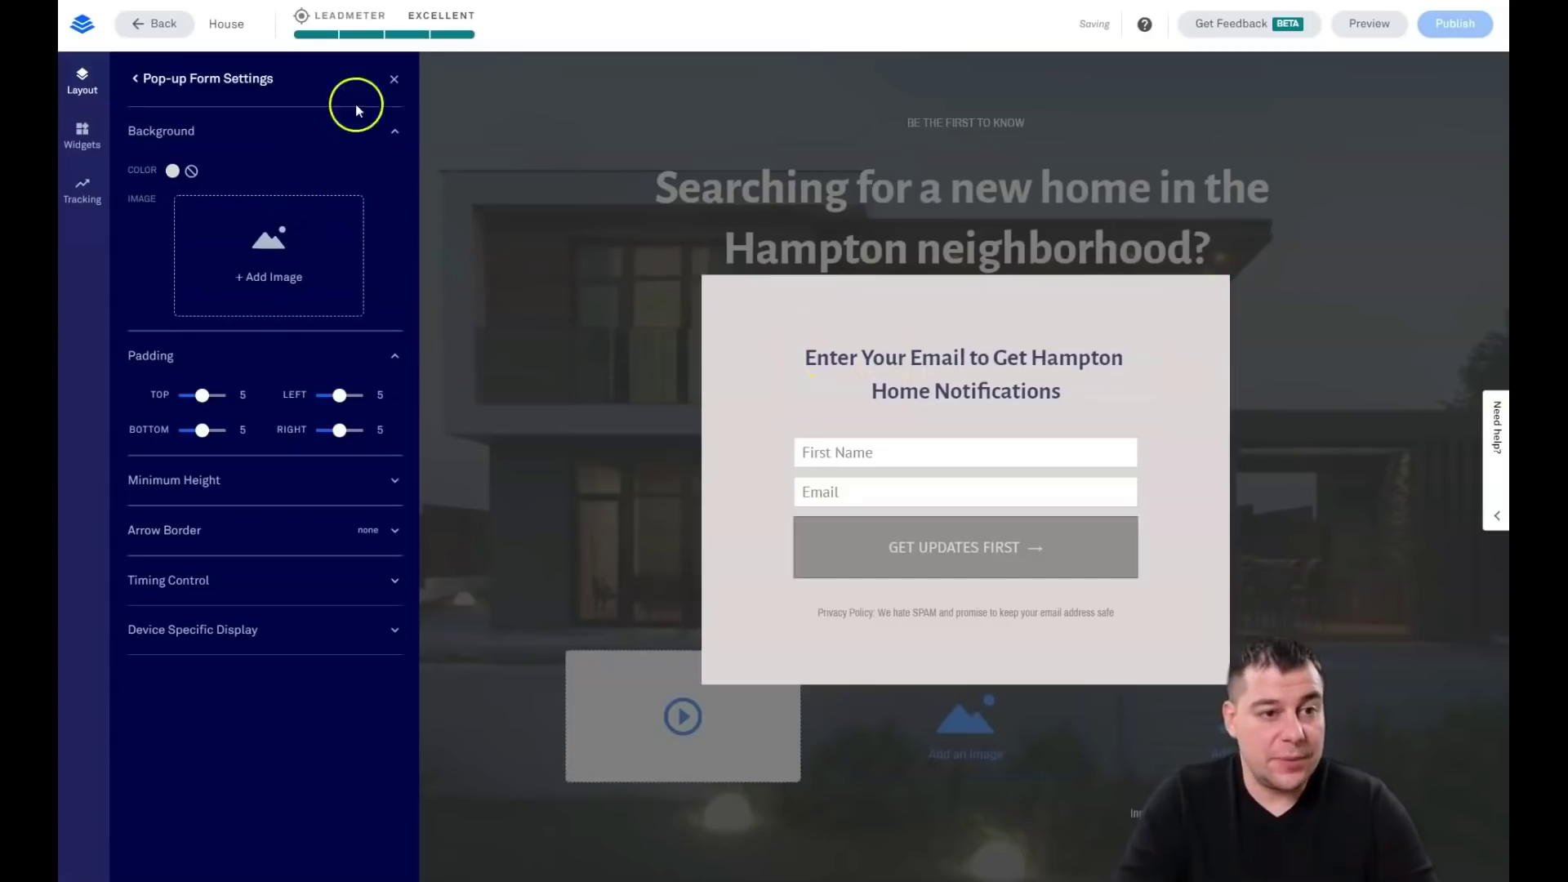
left_click(392, 80)
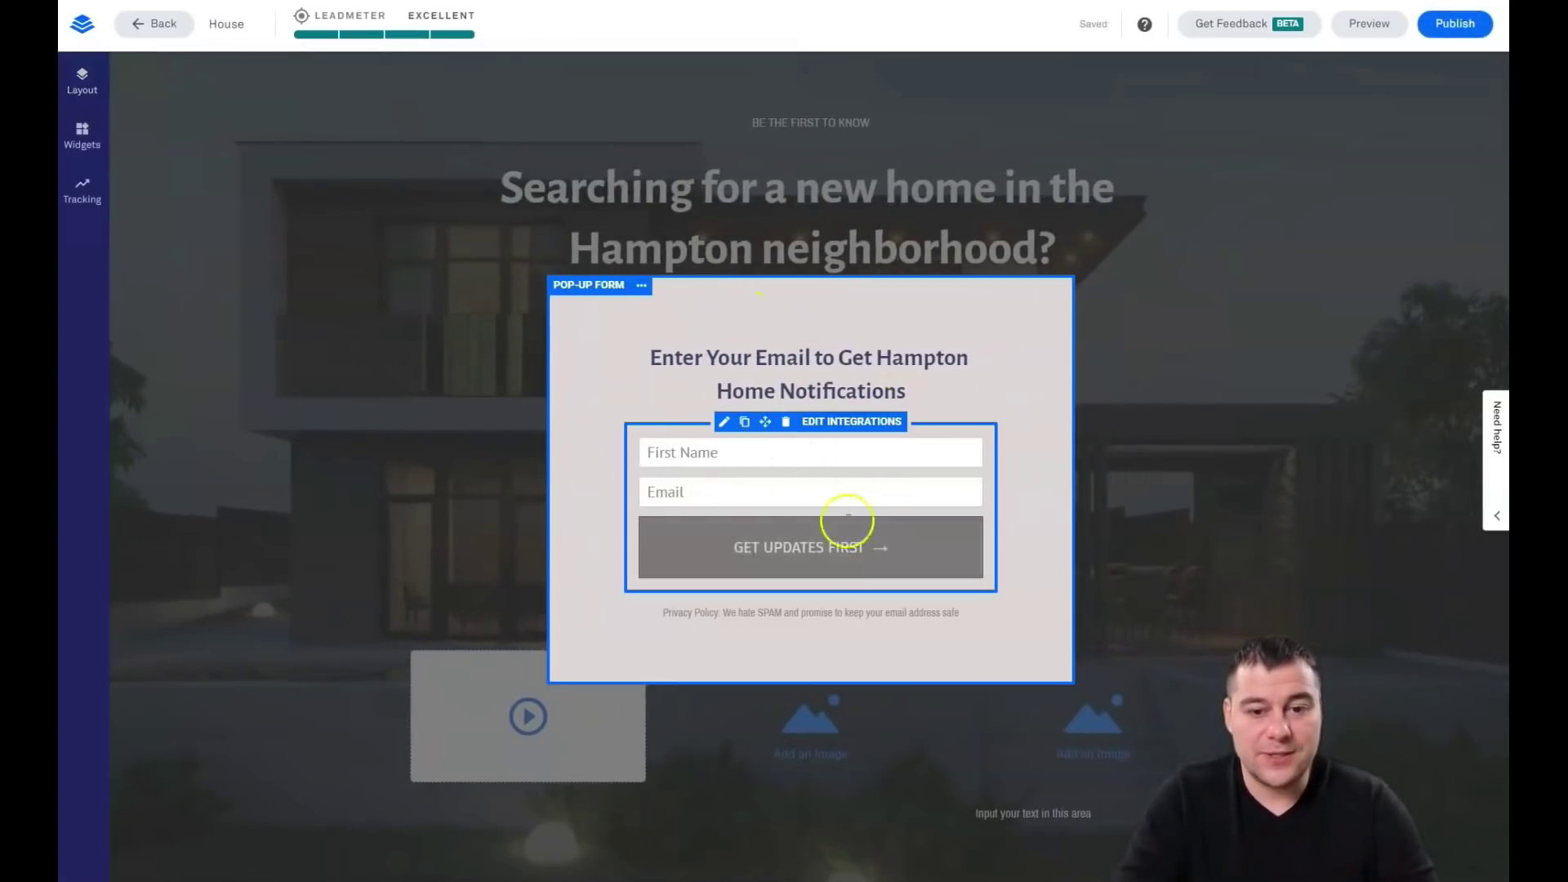
Step: Open the pop-up form's integration settings and look through the additional native and Zapier-powered integration services
left_click(846, 423)
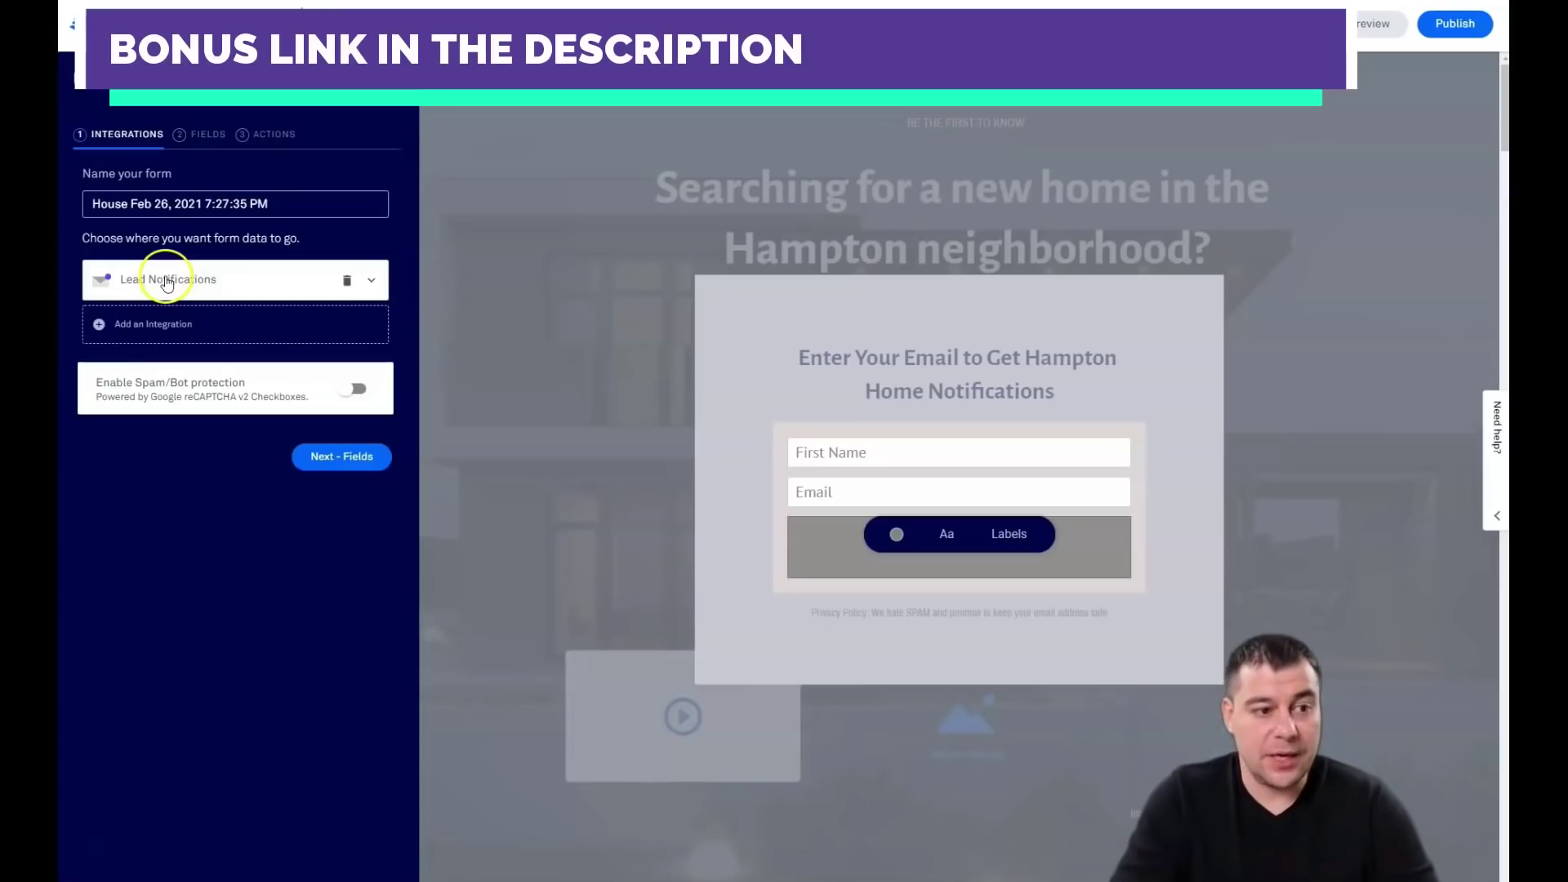
left_click(123, 325)
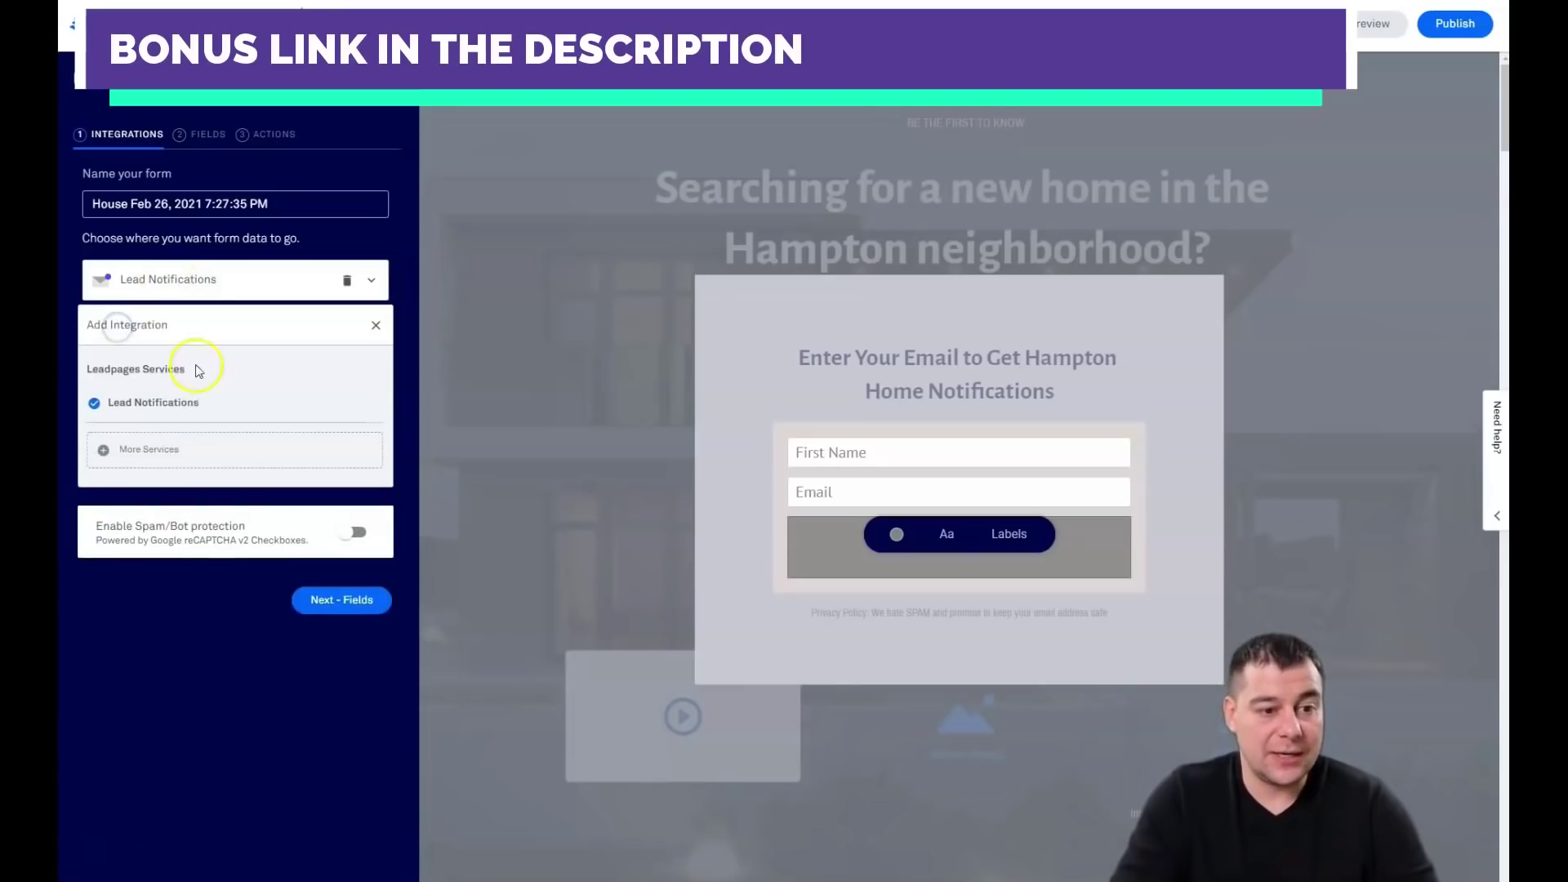
left_click(136, 452)
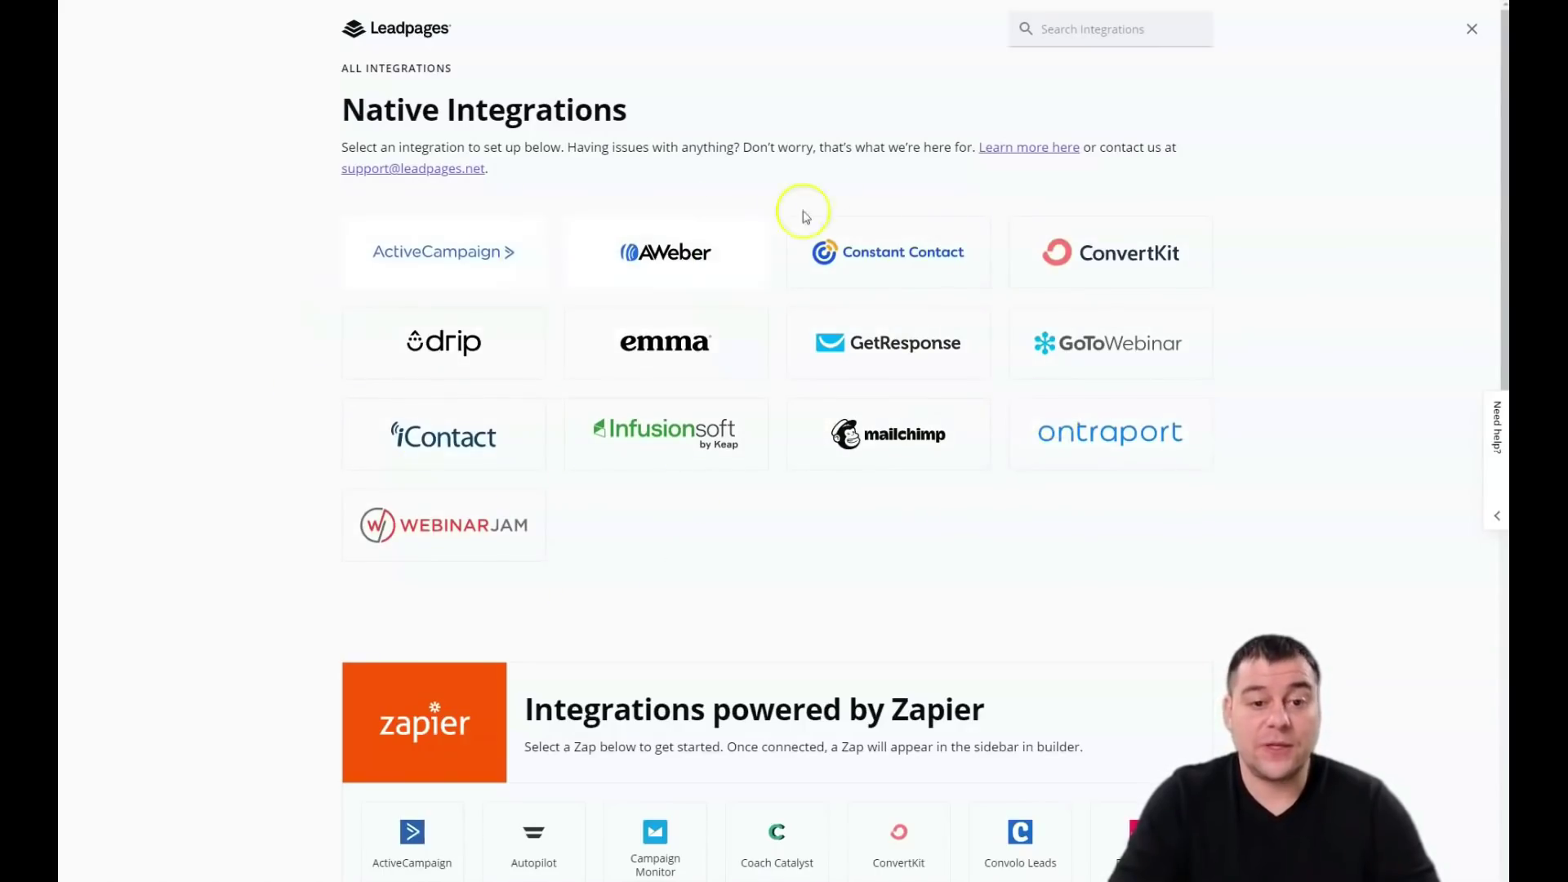
scroll(763, 425, "down", 3)
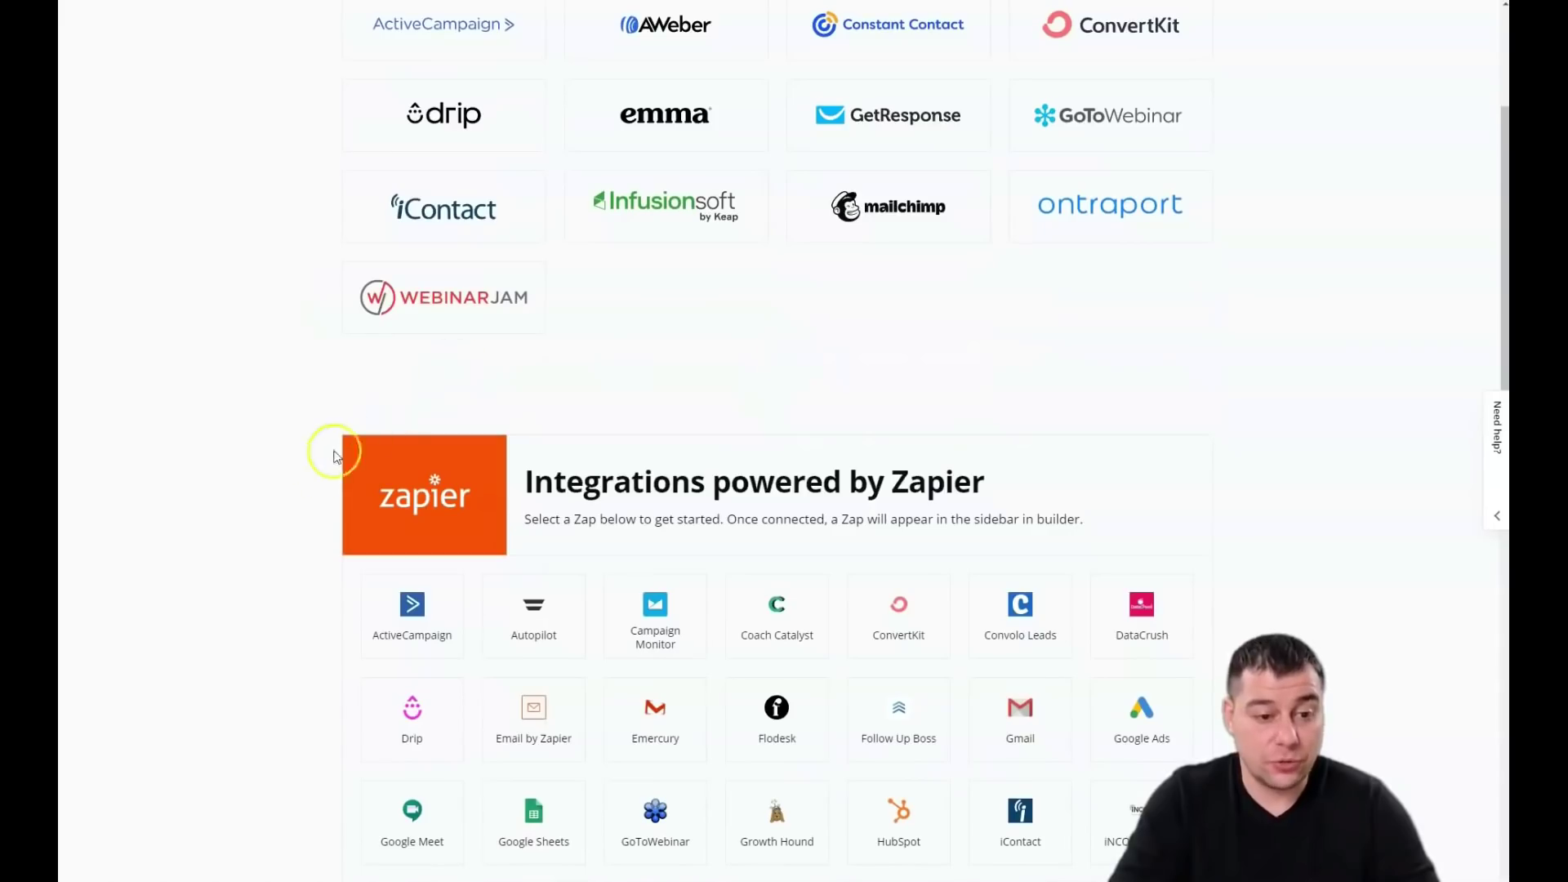
scroll(840, 266, "up", 3)
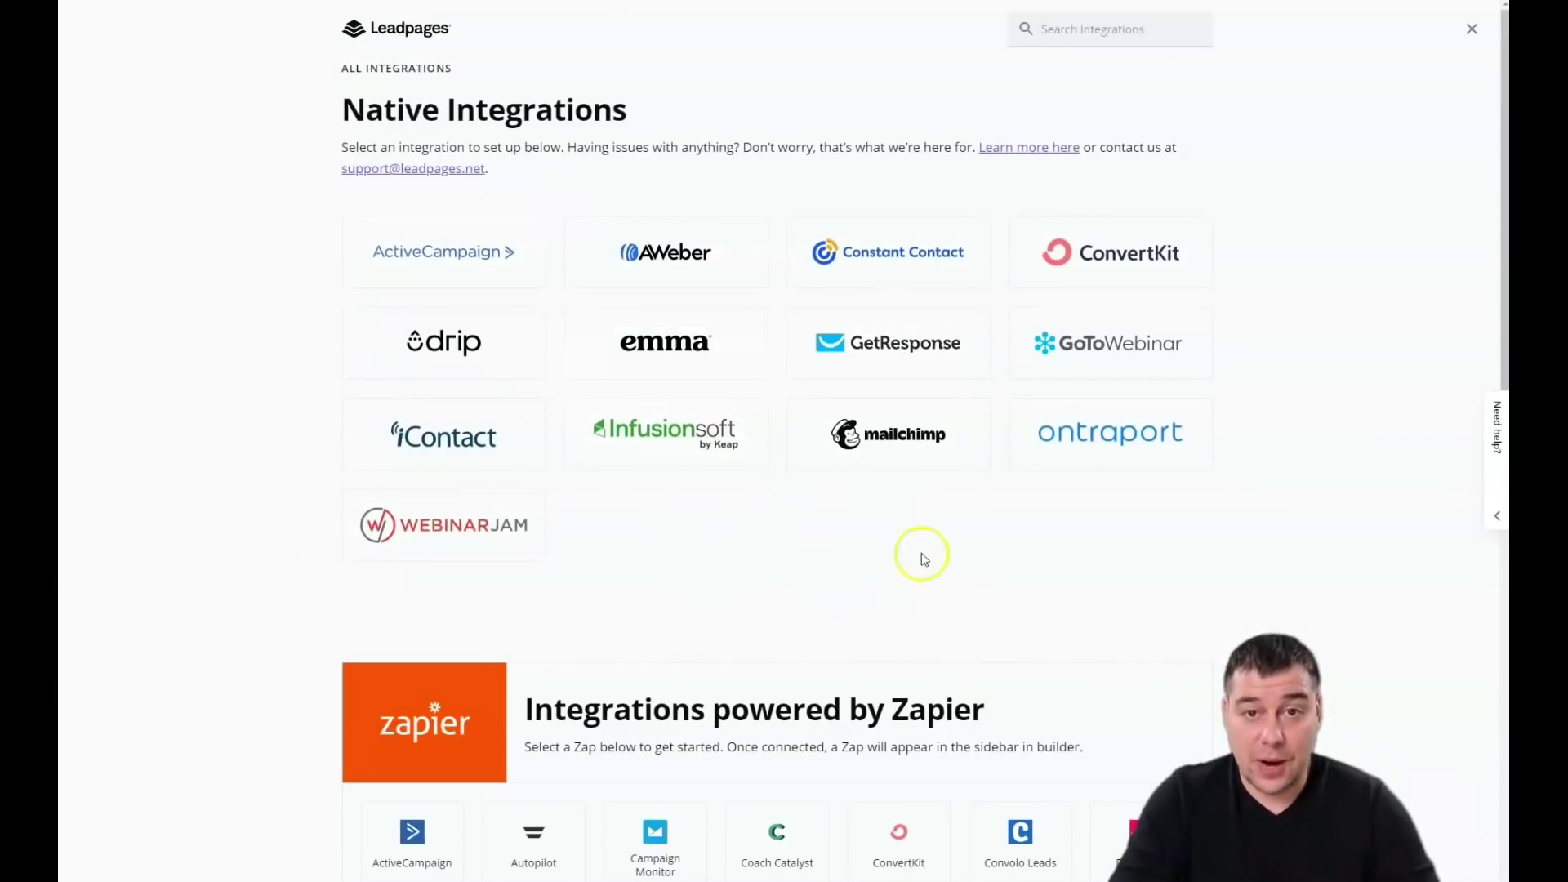
scroll(540, 397, "down", 4)
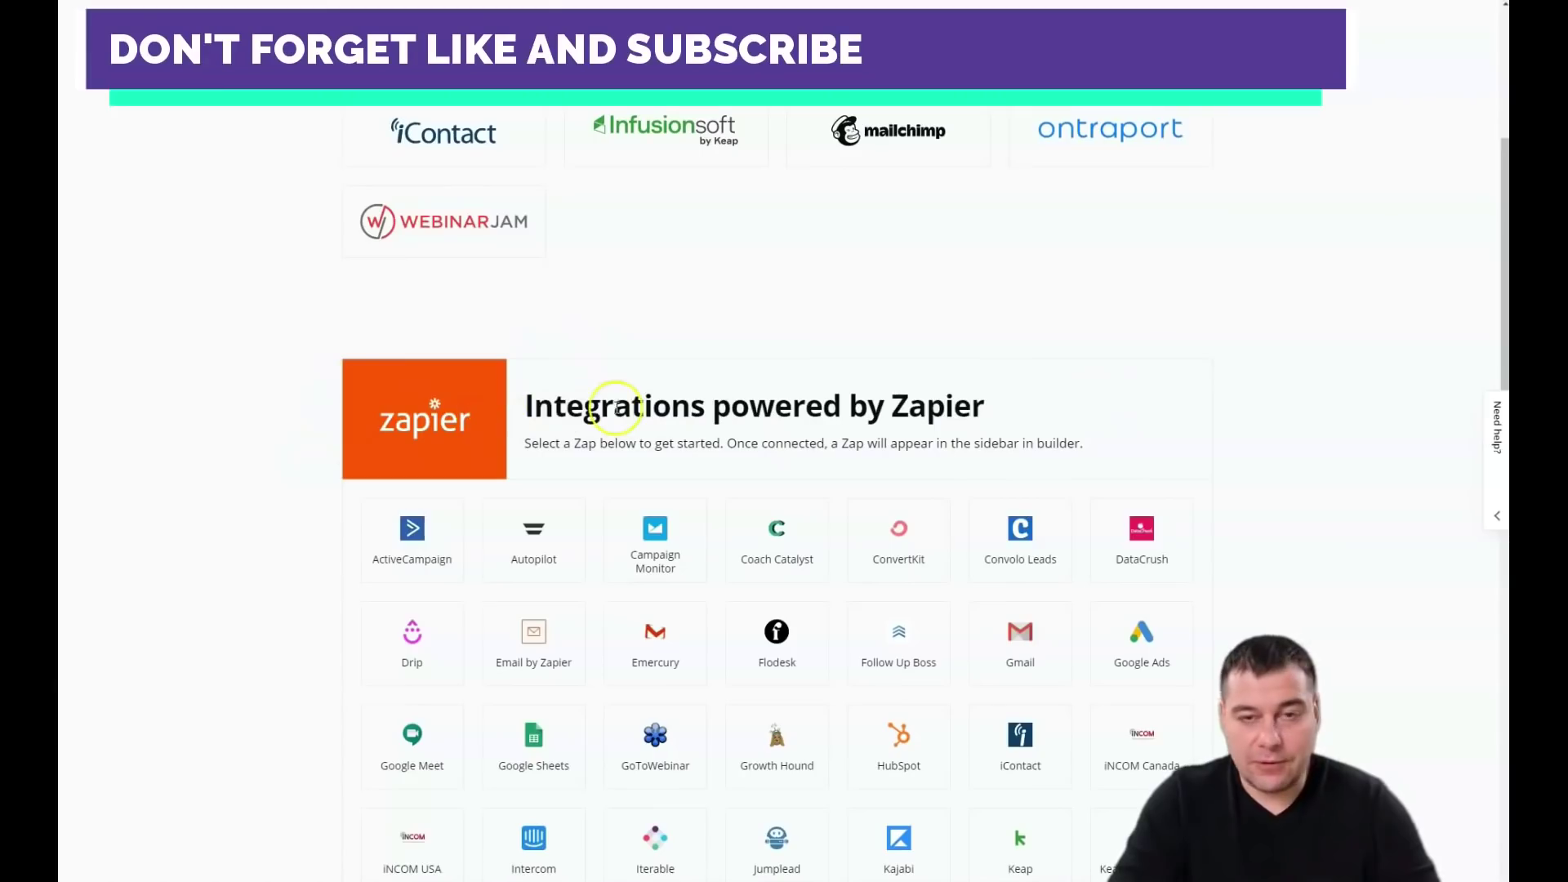
scroll(678, 375, "down", 4)
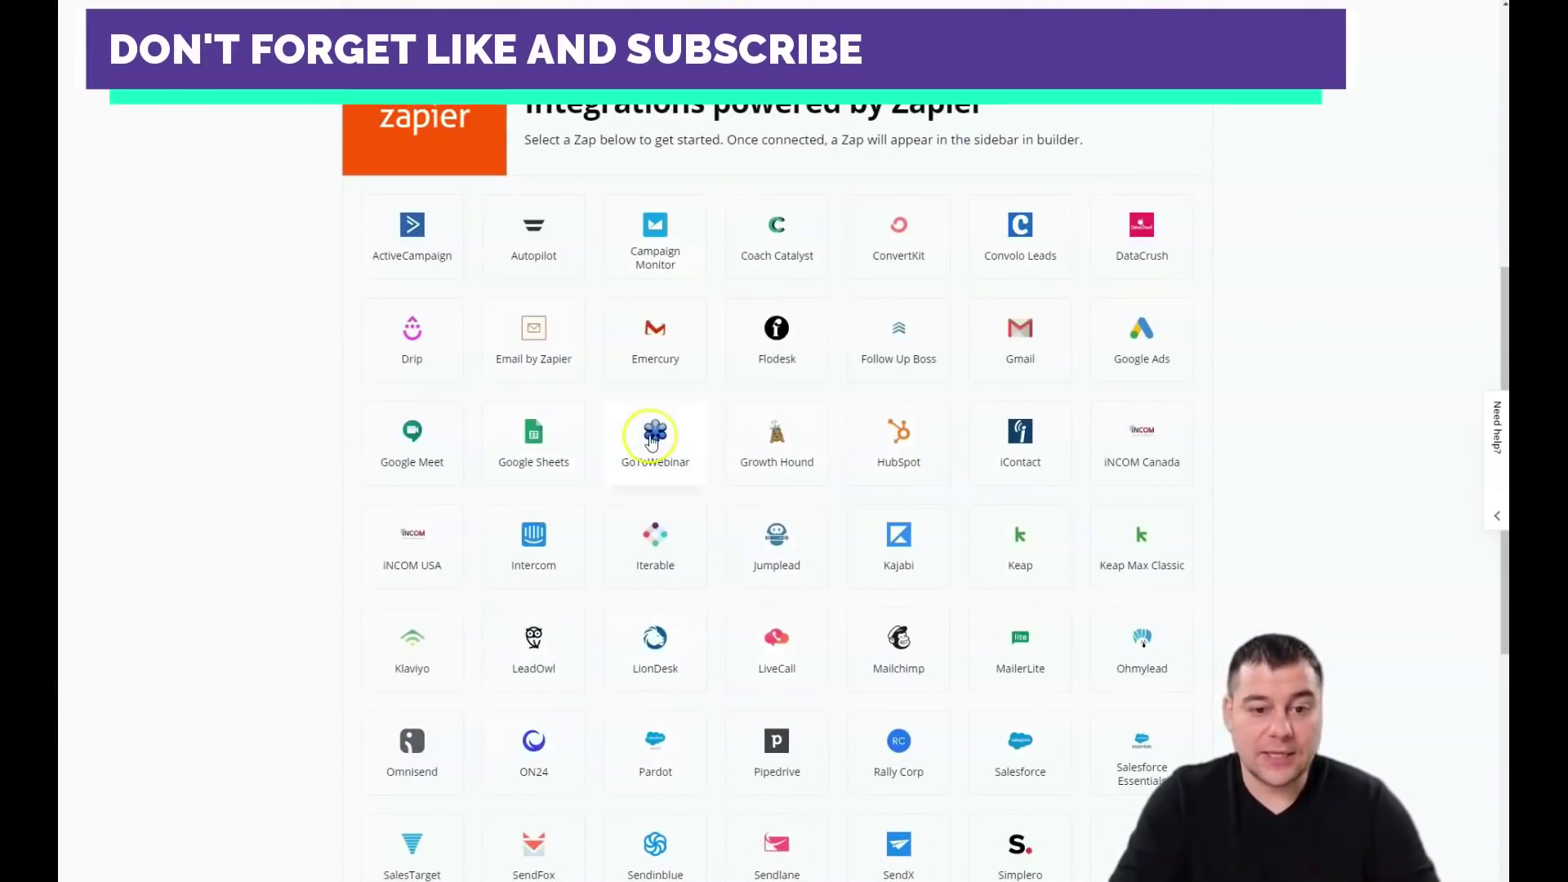
scroll(643, 426, "up", 3)
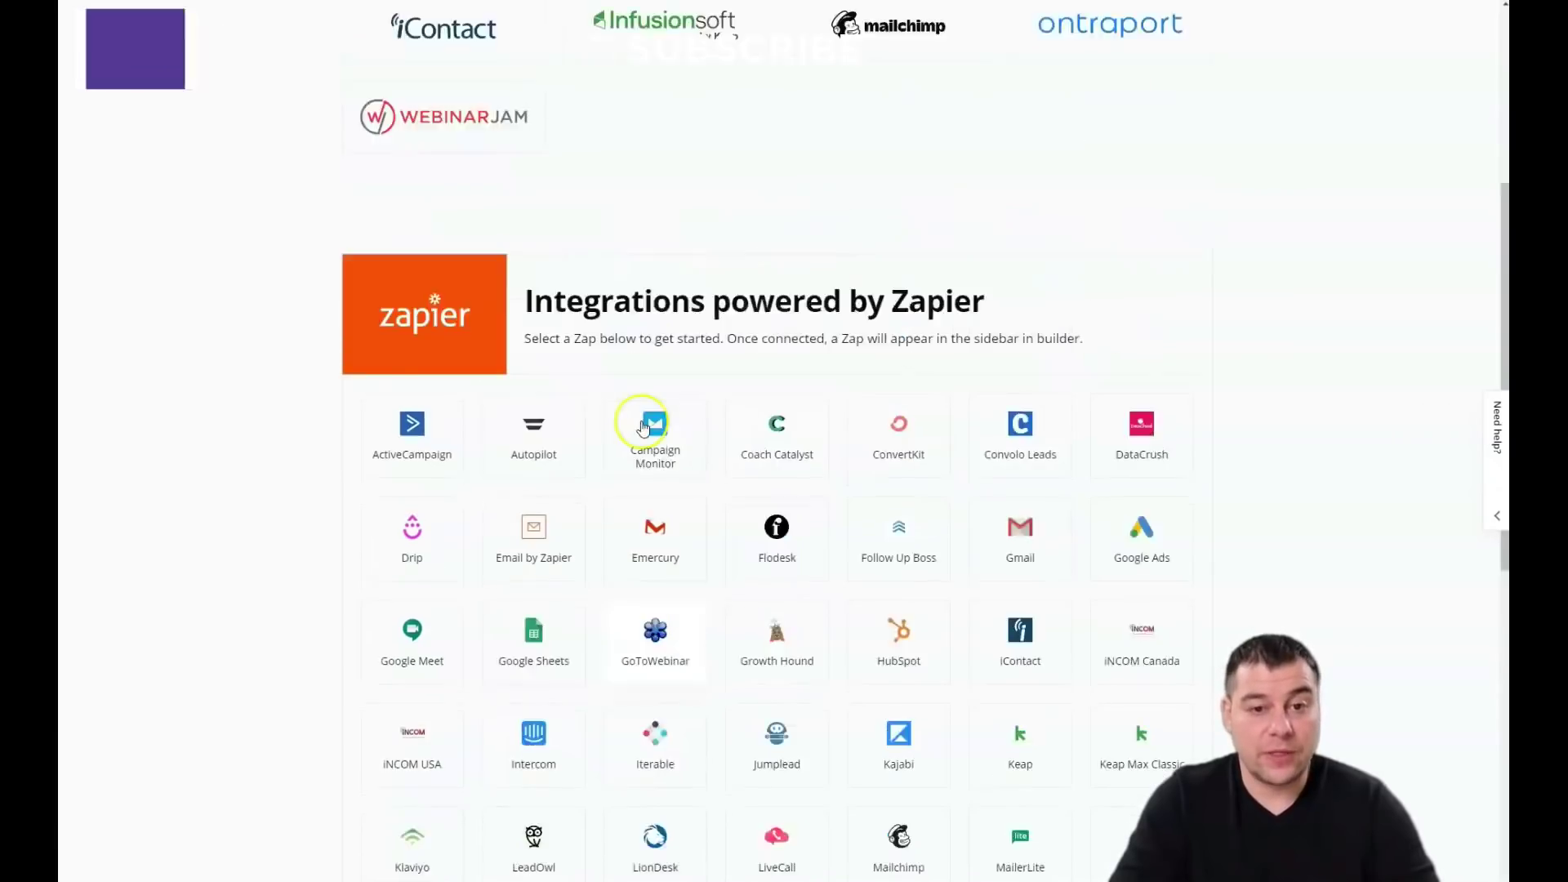
scroll(643, 426, "up", 5)
left_click(1469, 35)
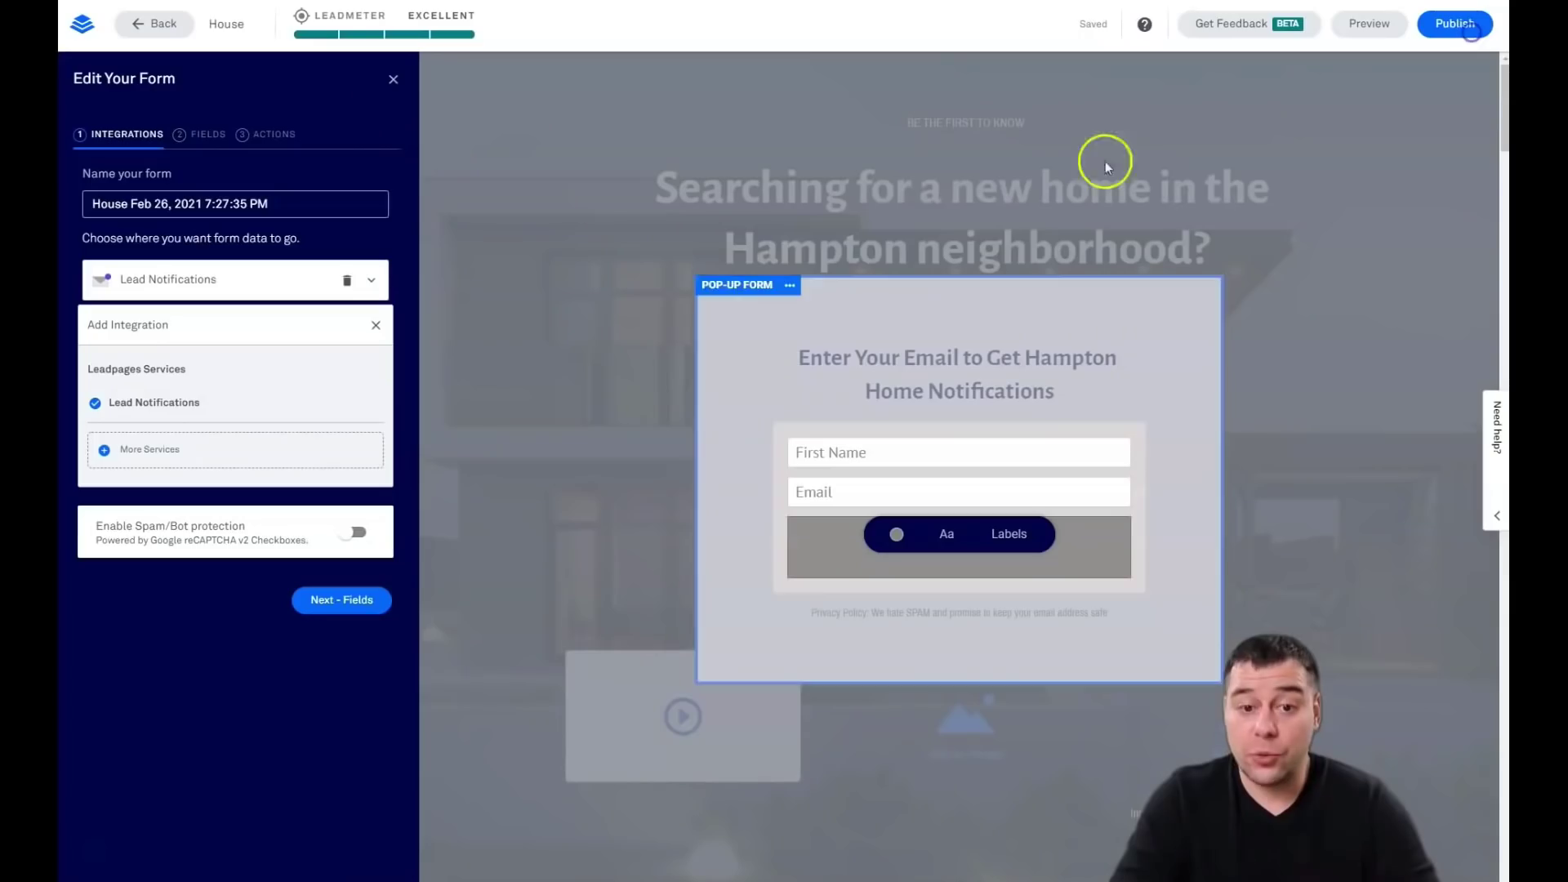
Step: Review the form's visitor fields, available extra fields and post-submission actions, and return to the main page
left_click(190, 143)
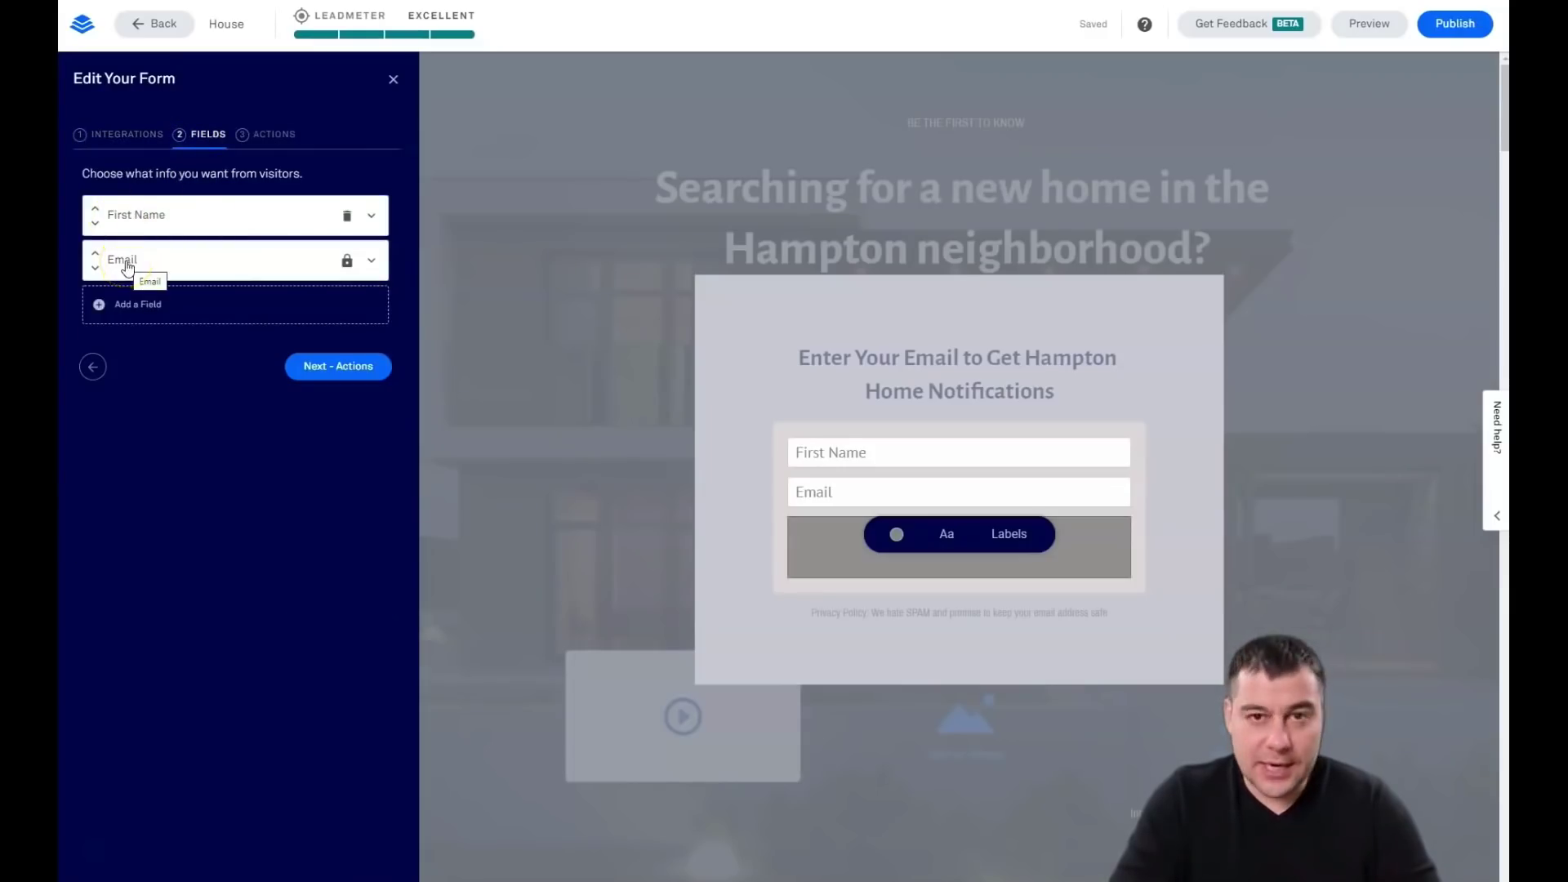
left_click(107, 307)
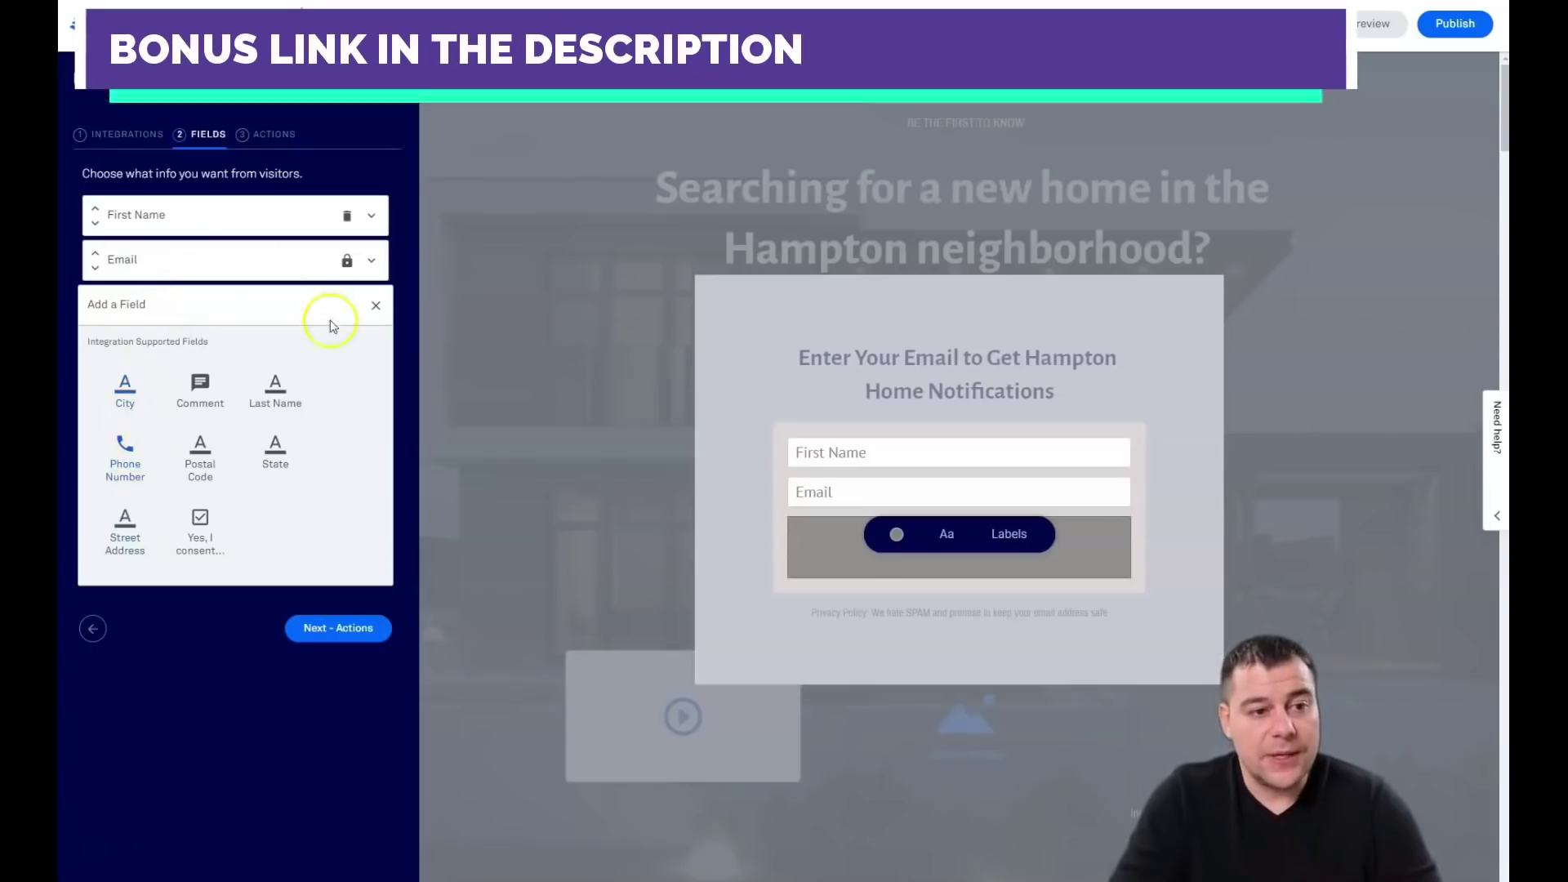
left_click(375, 305)
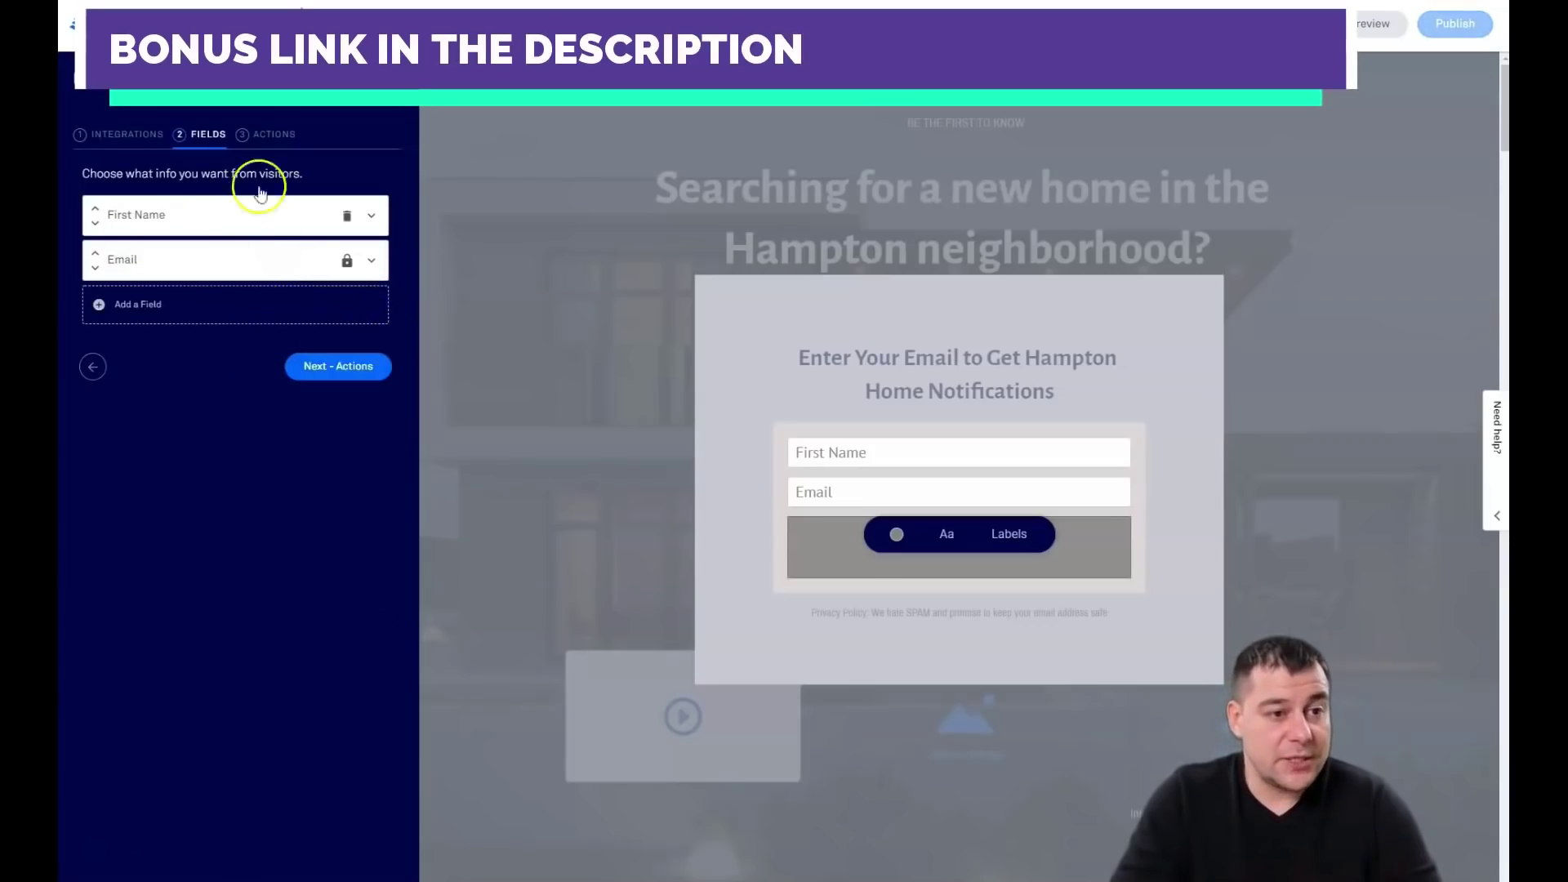
left_click(269, 134)
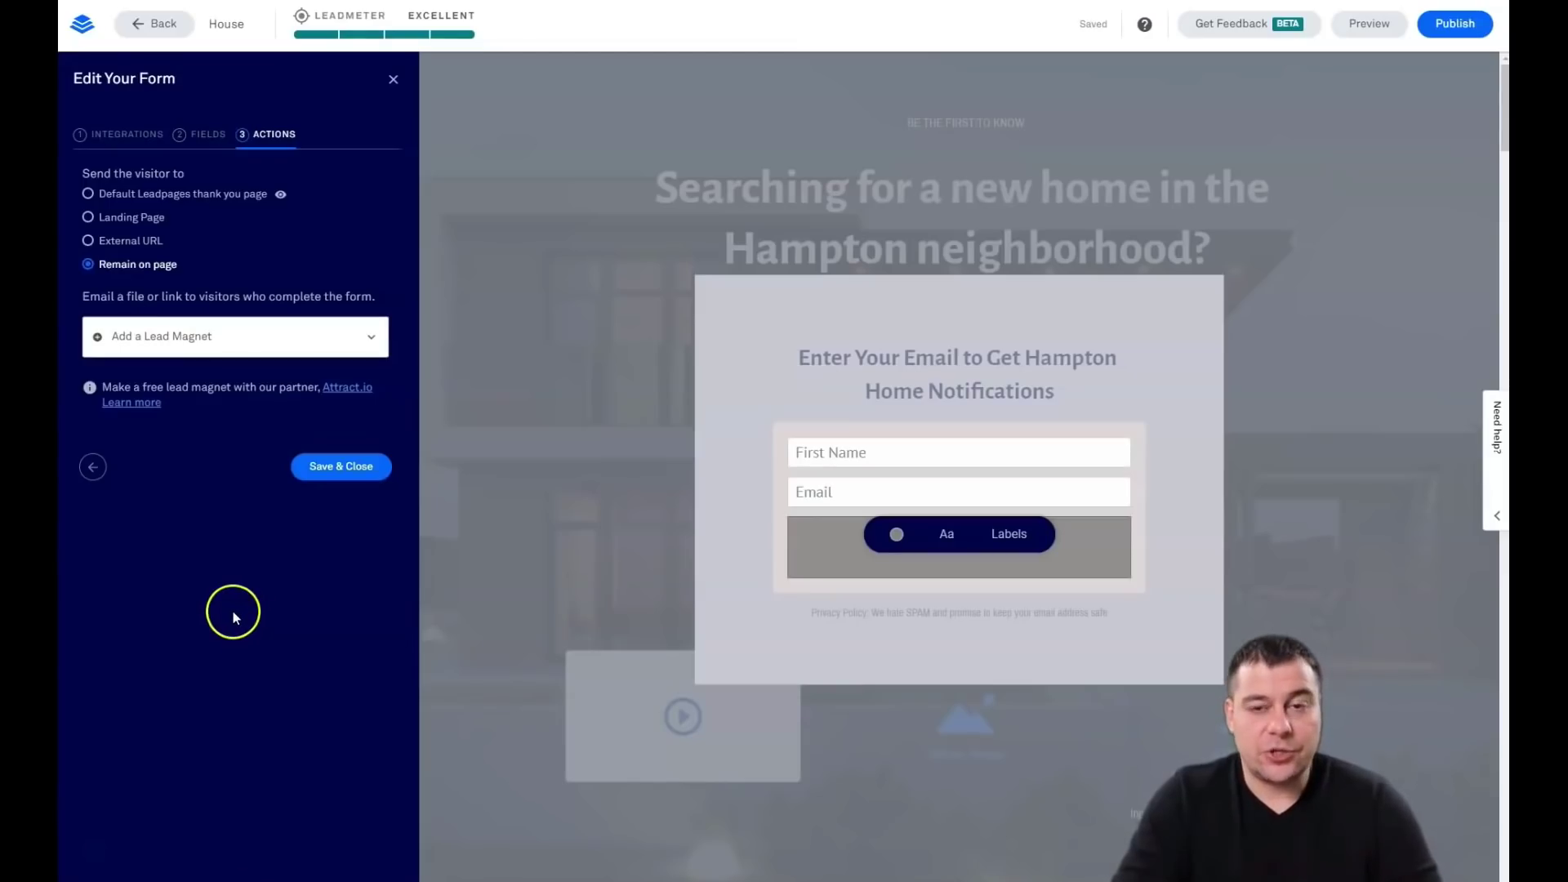
left_click(393, 81)
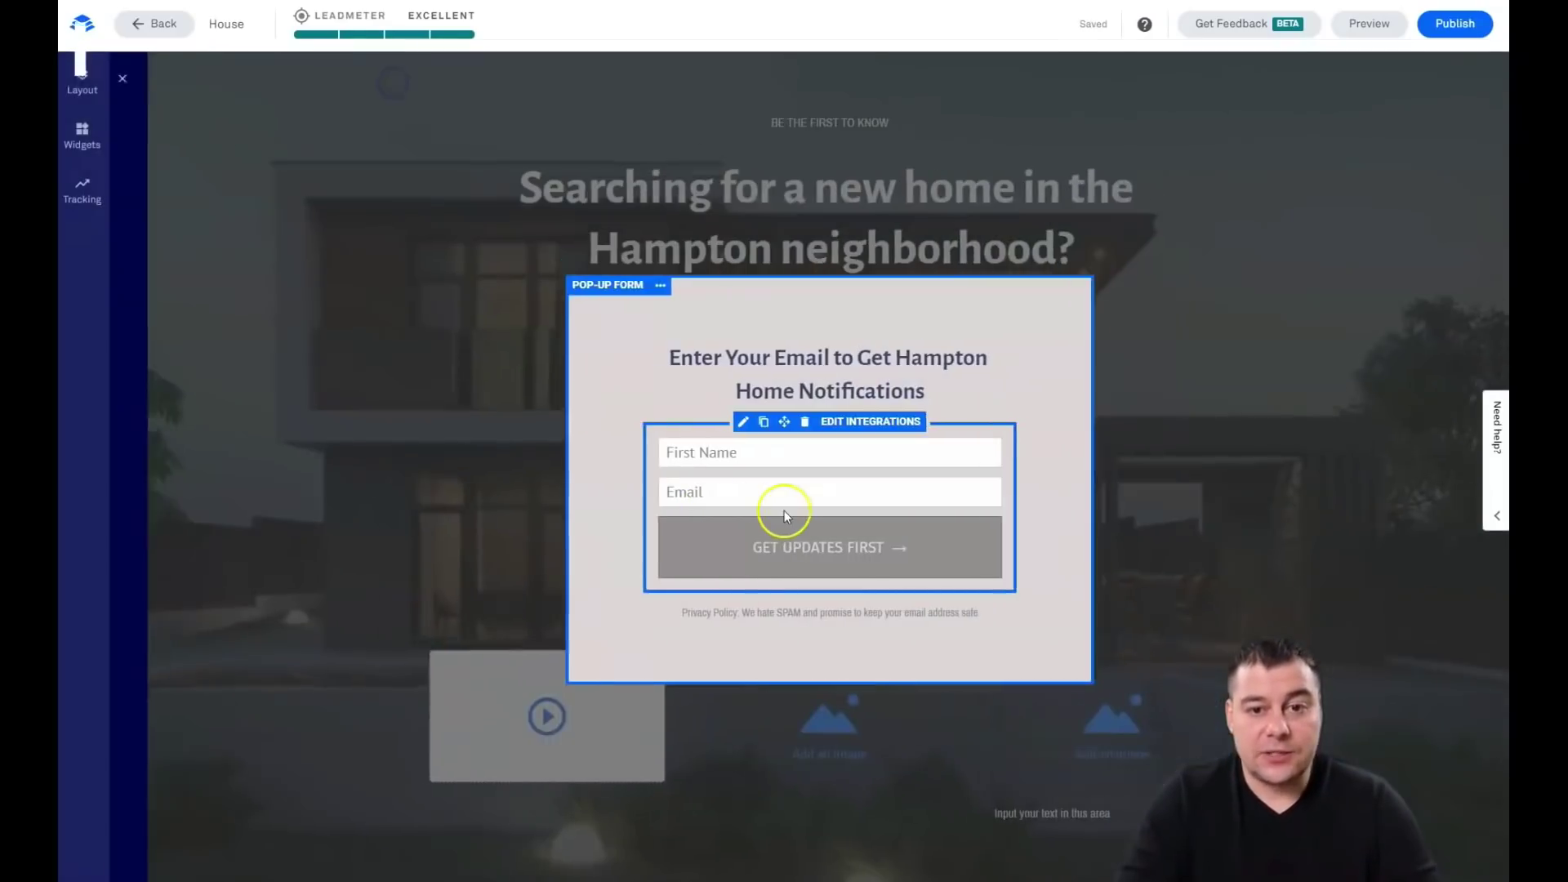
left_click(386, 434)
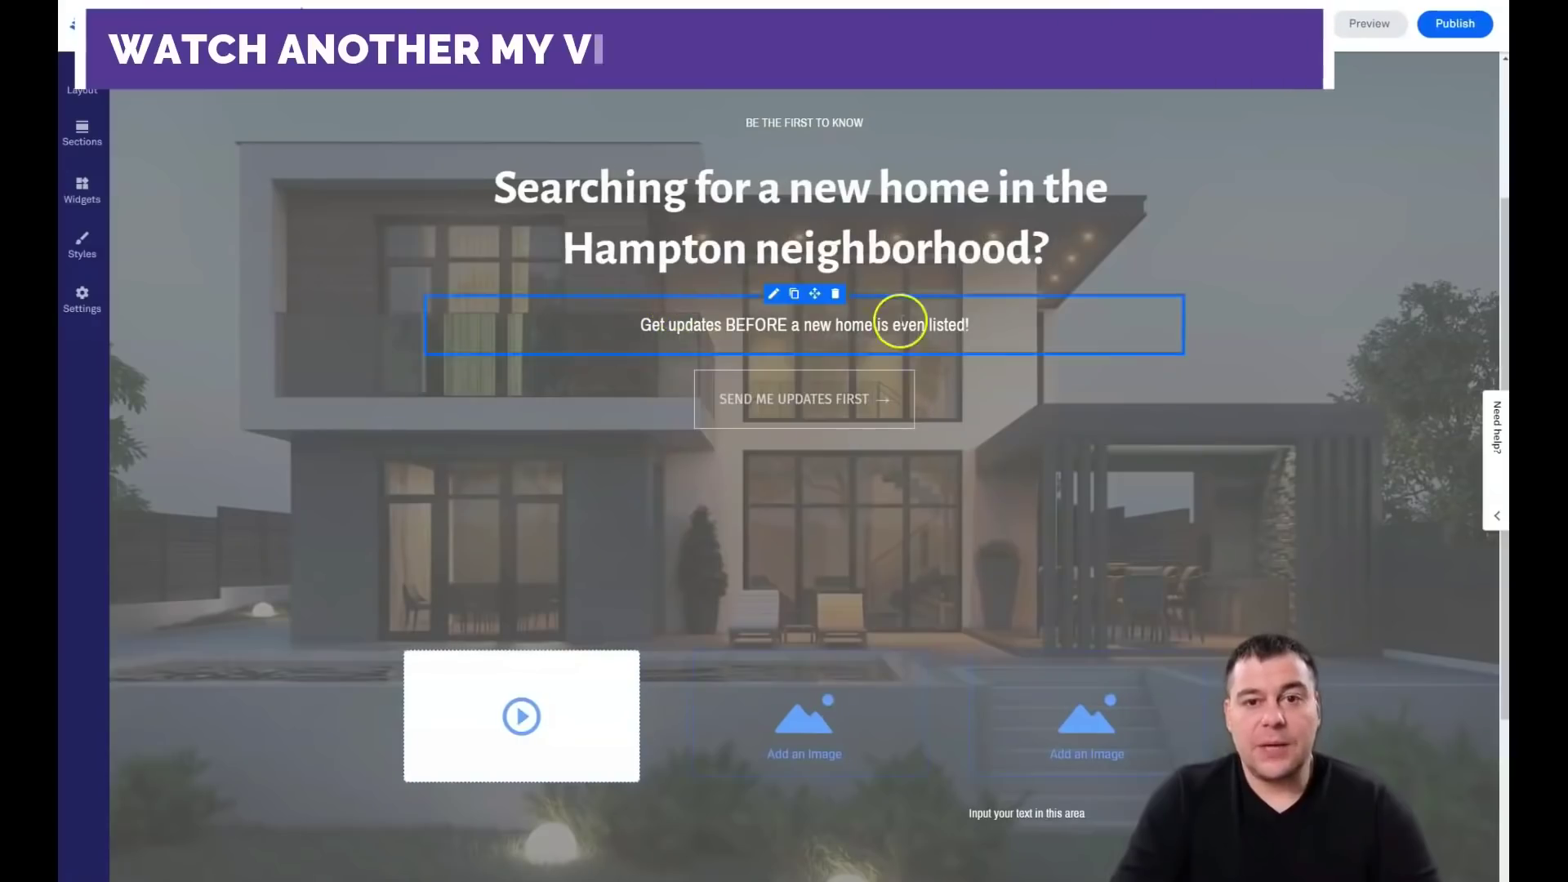
Step: Delete the Blank 1 section containing the video and image placeholders below the hero
mouse_move(1127, 427)
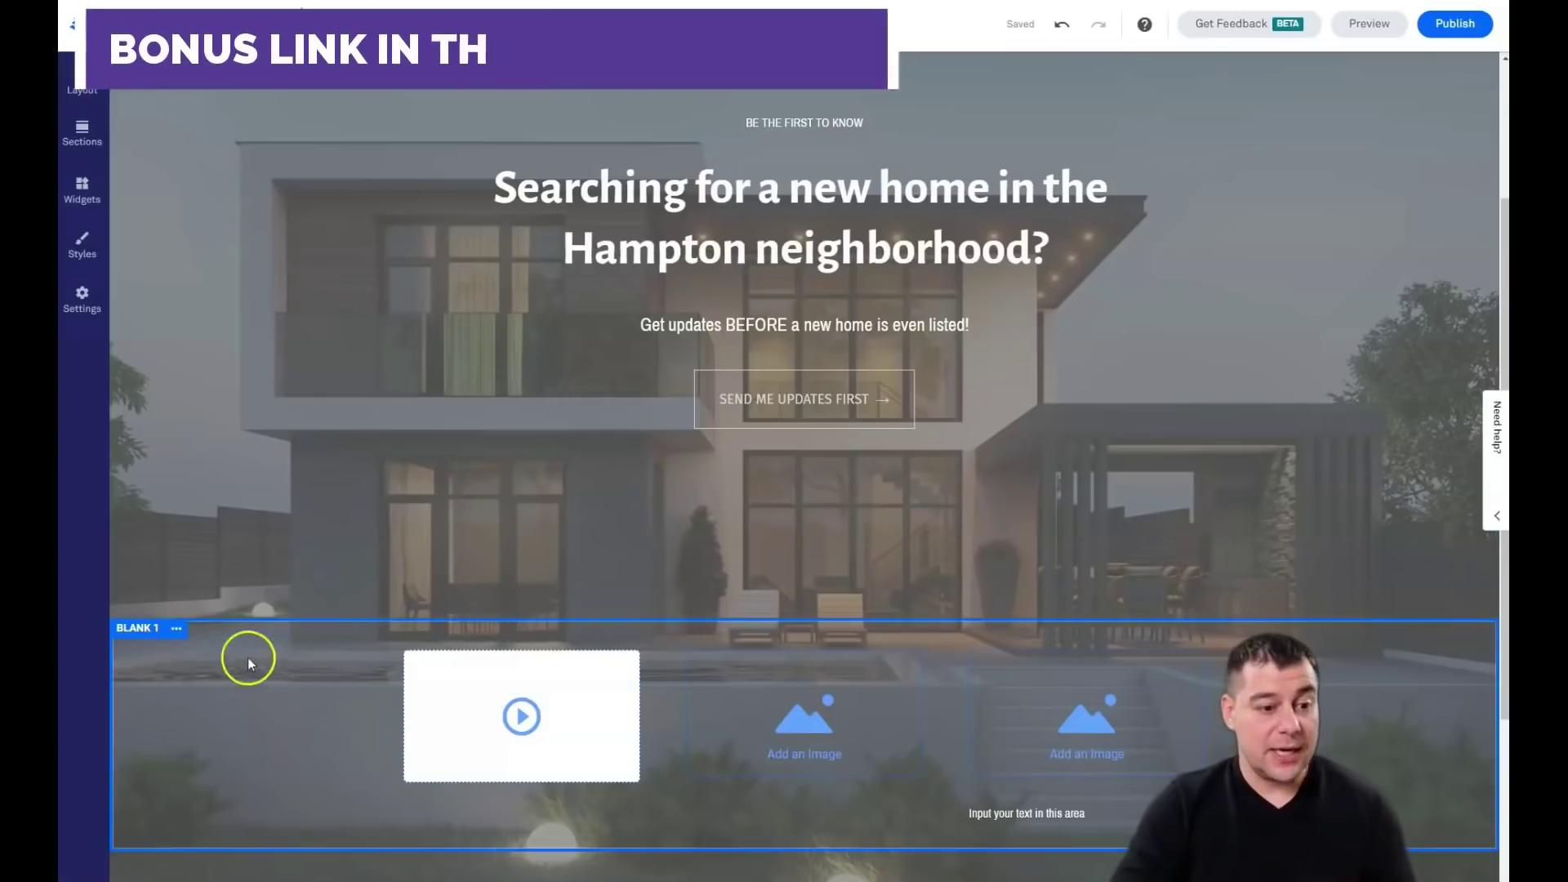
left_click(177, 628)
left_click(223, 760)
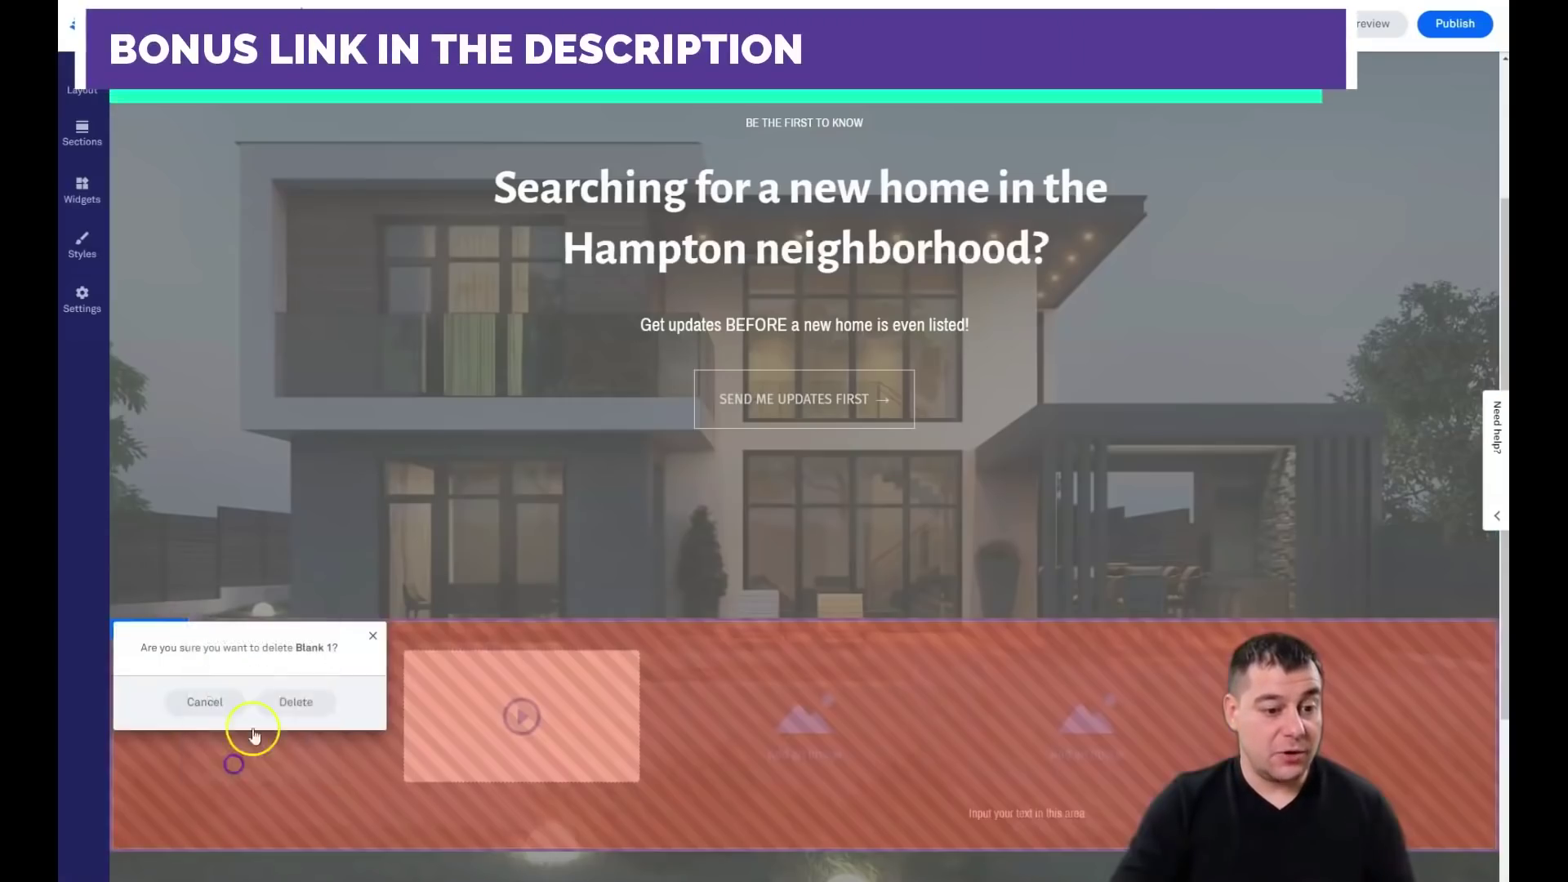
left_click(309, 699)
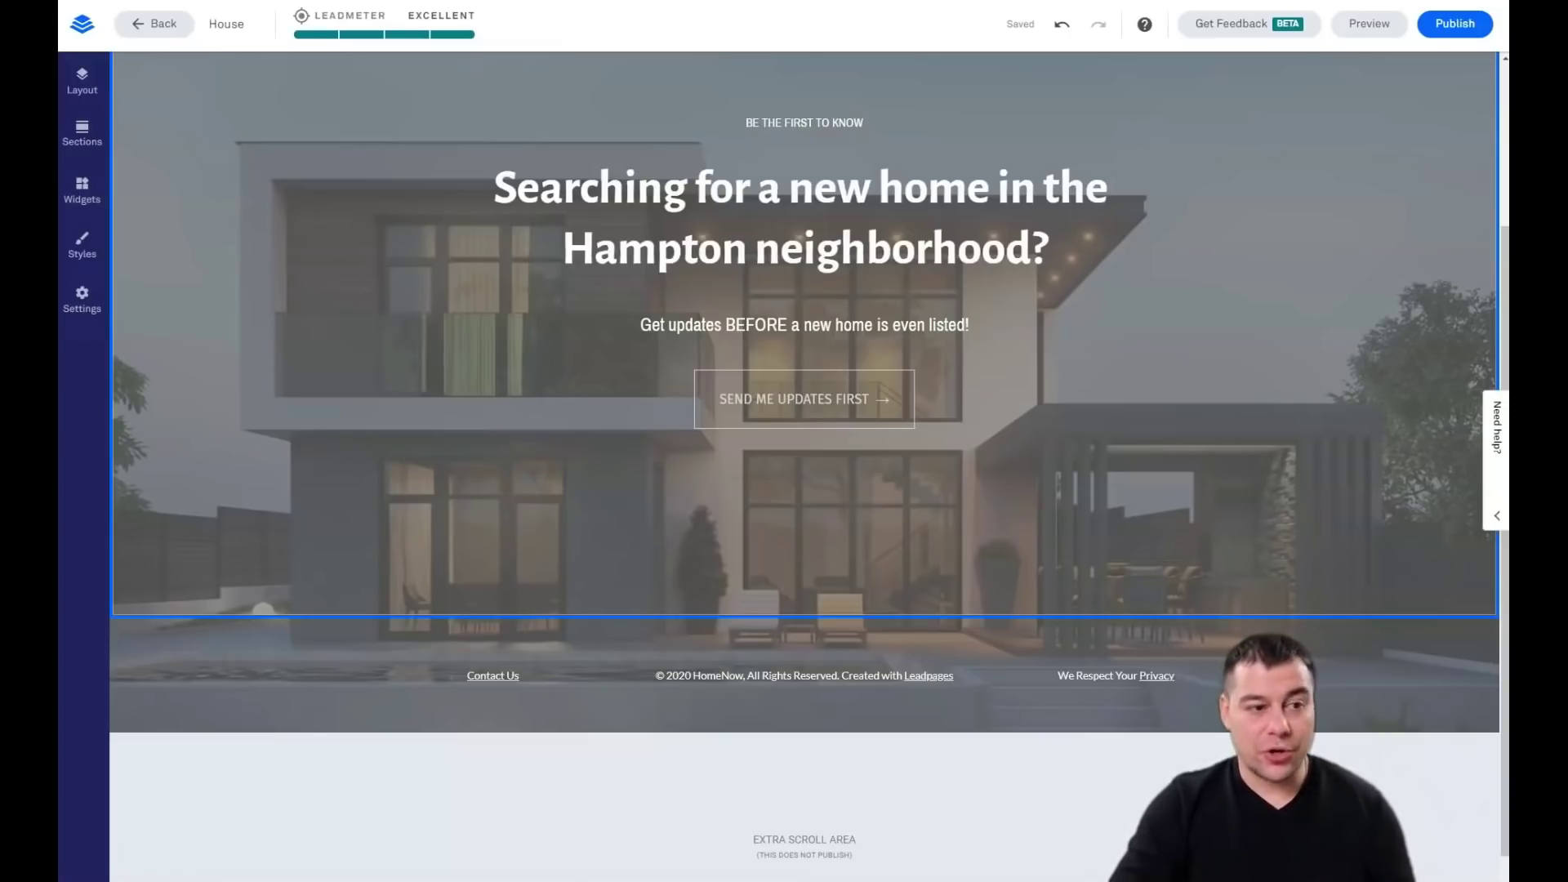
Step: Review the SEO, social and analytics page settings without changing them
left_click(83, 299)
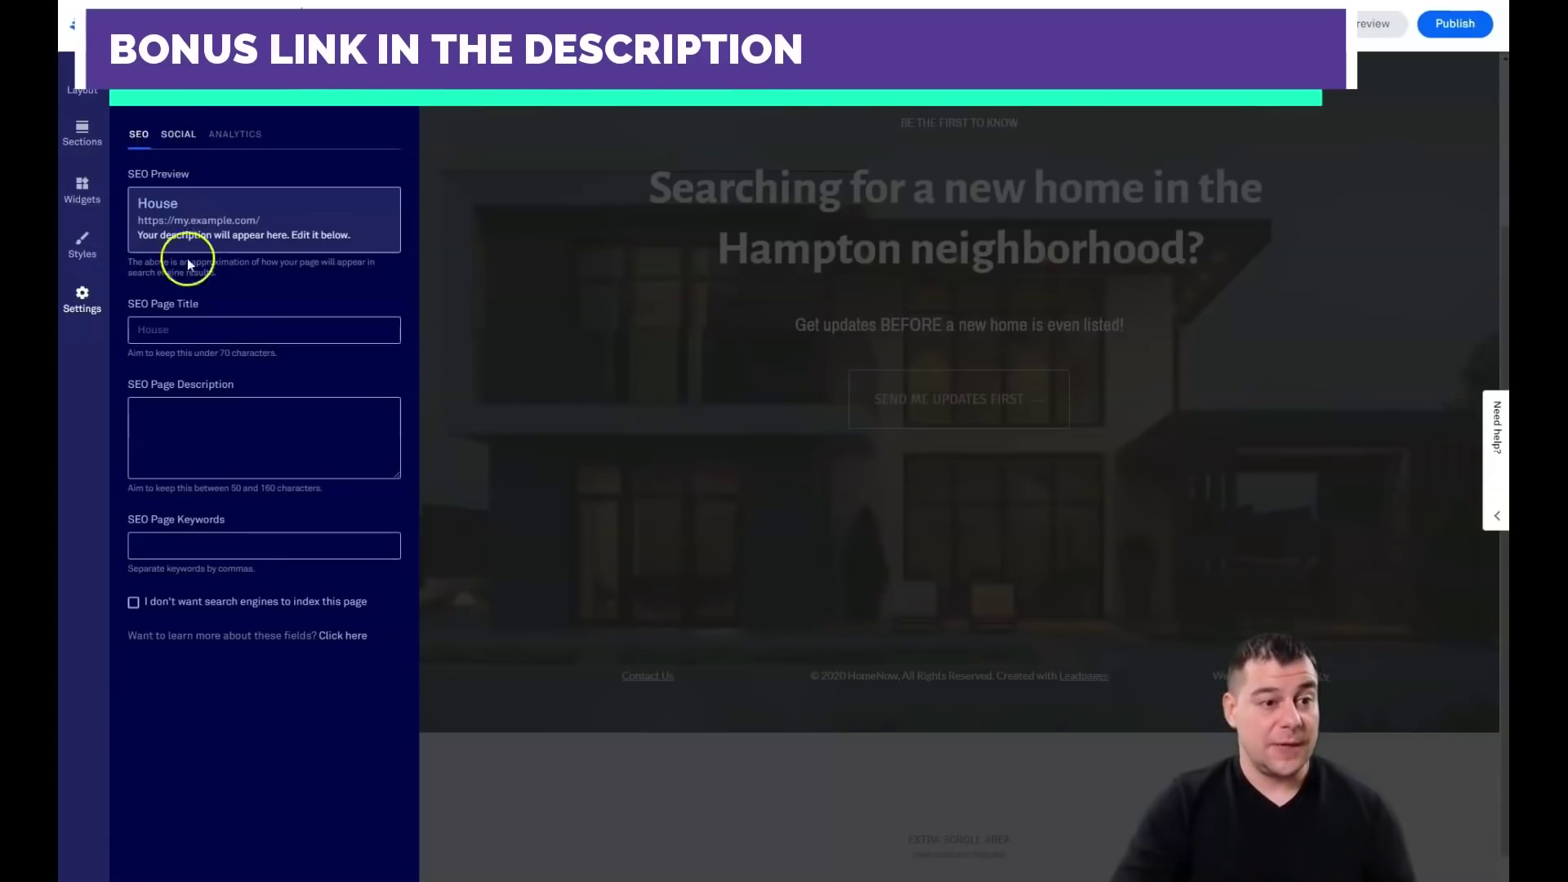
left_click(177, 137)
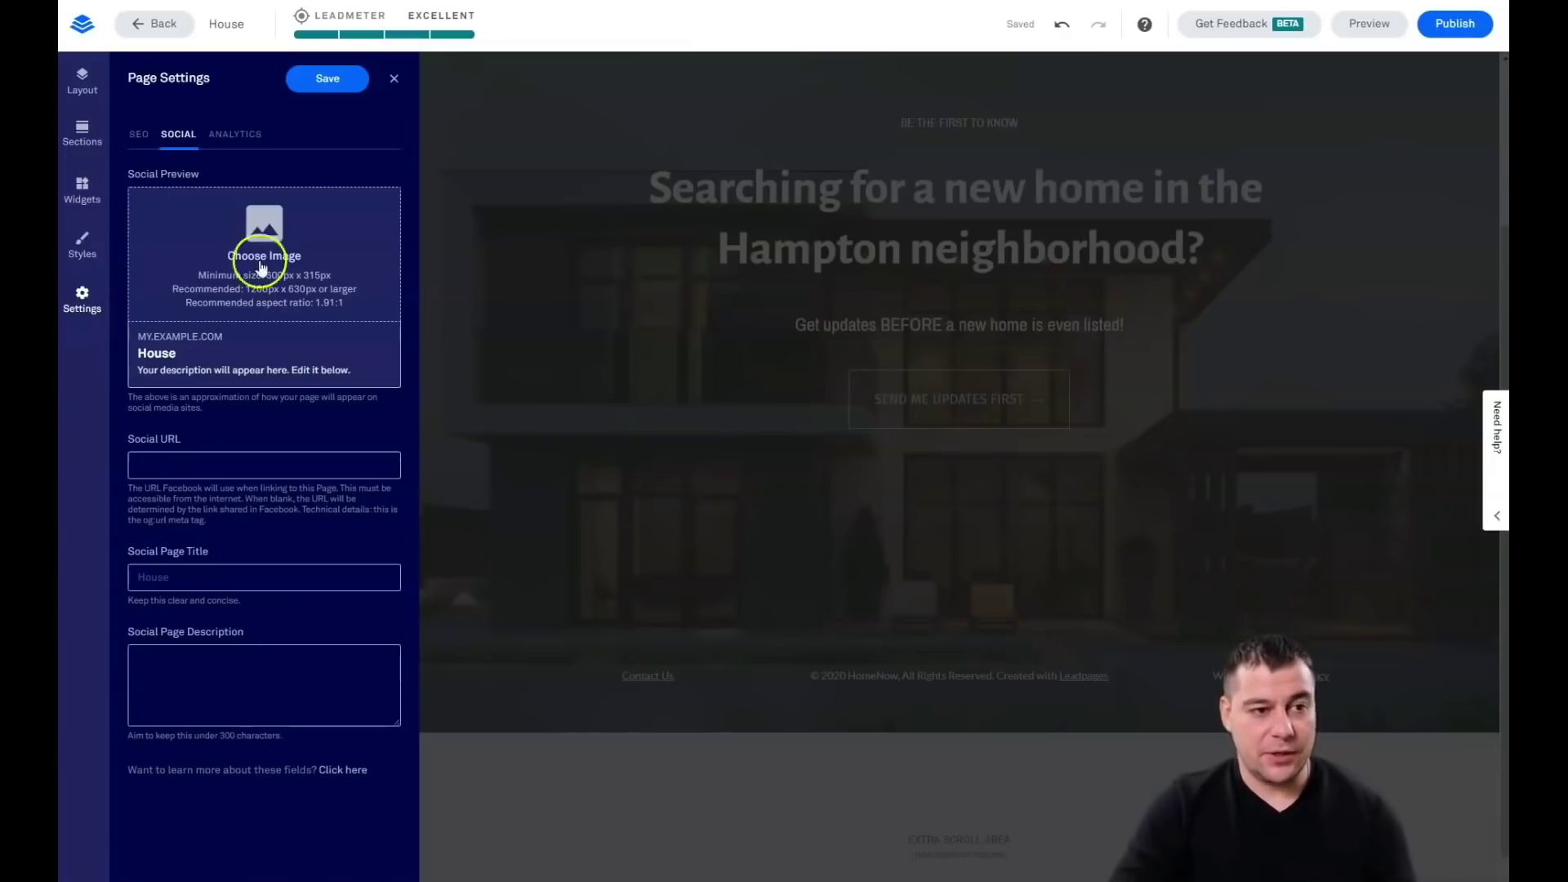
left_click(233, 135)
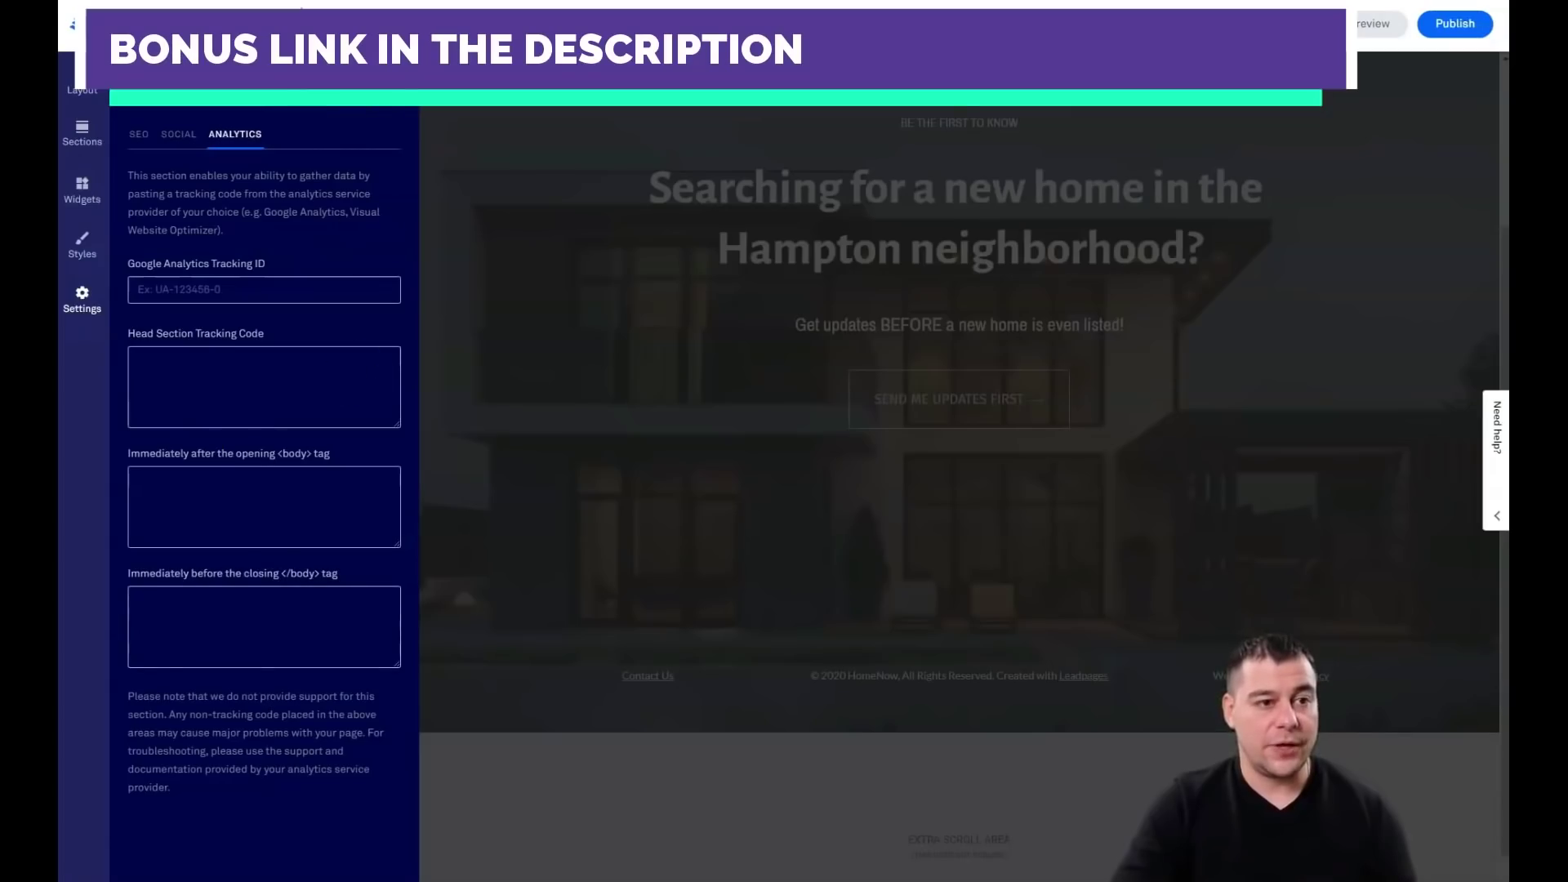
left_click(1047, 552)
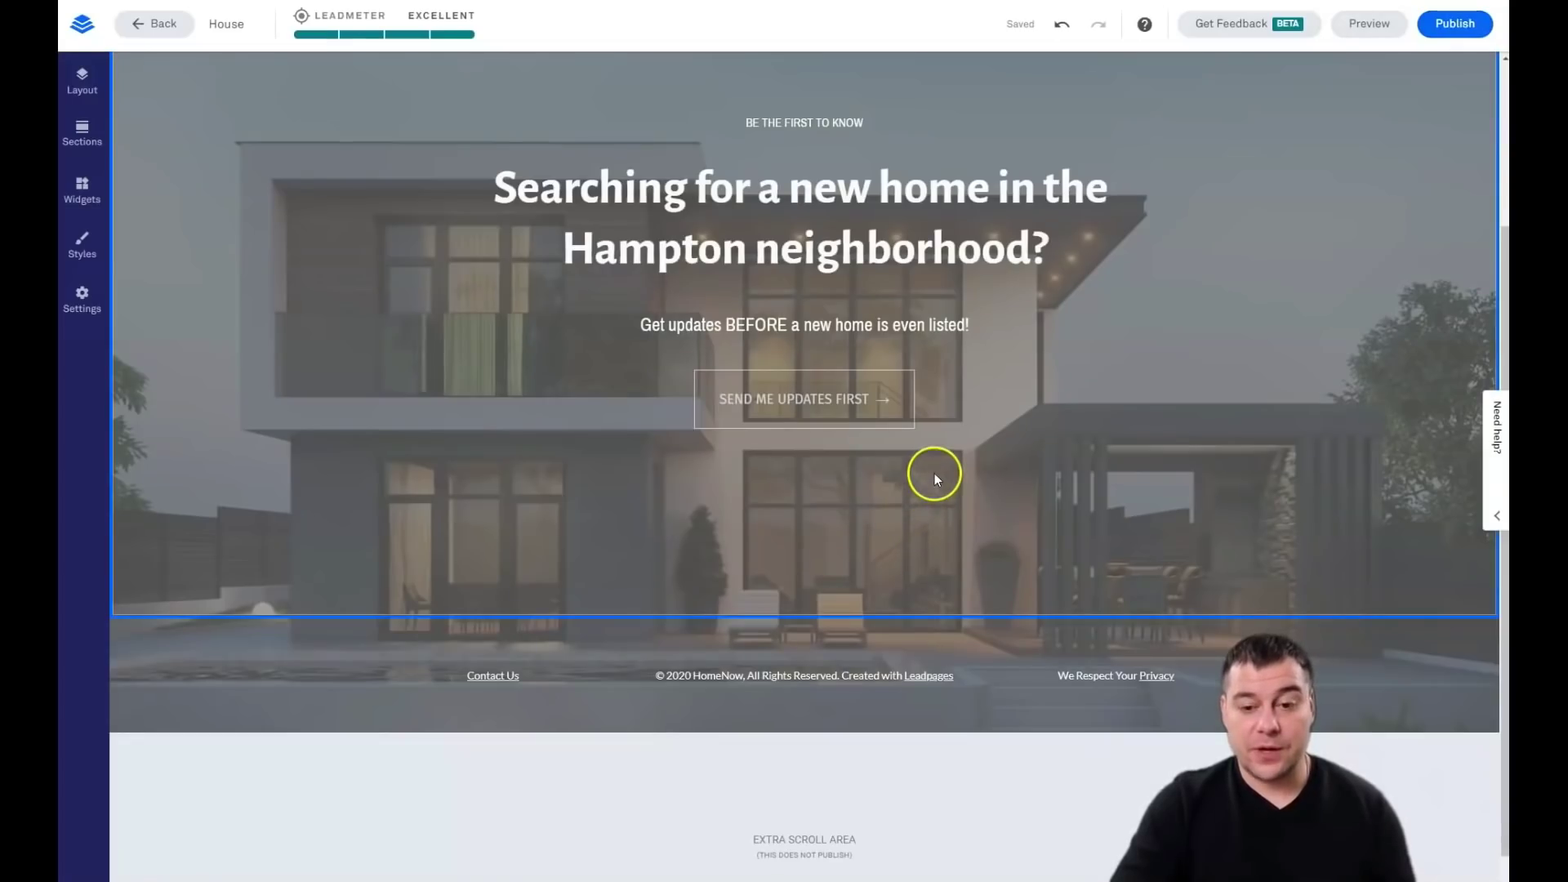
left_click(973, 487)
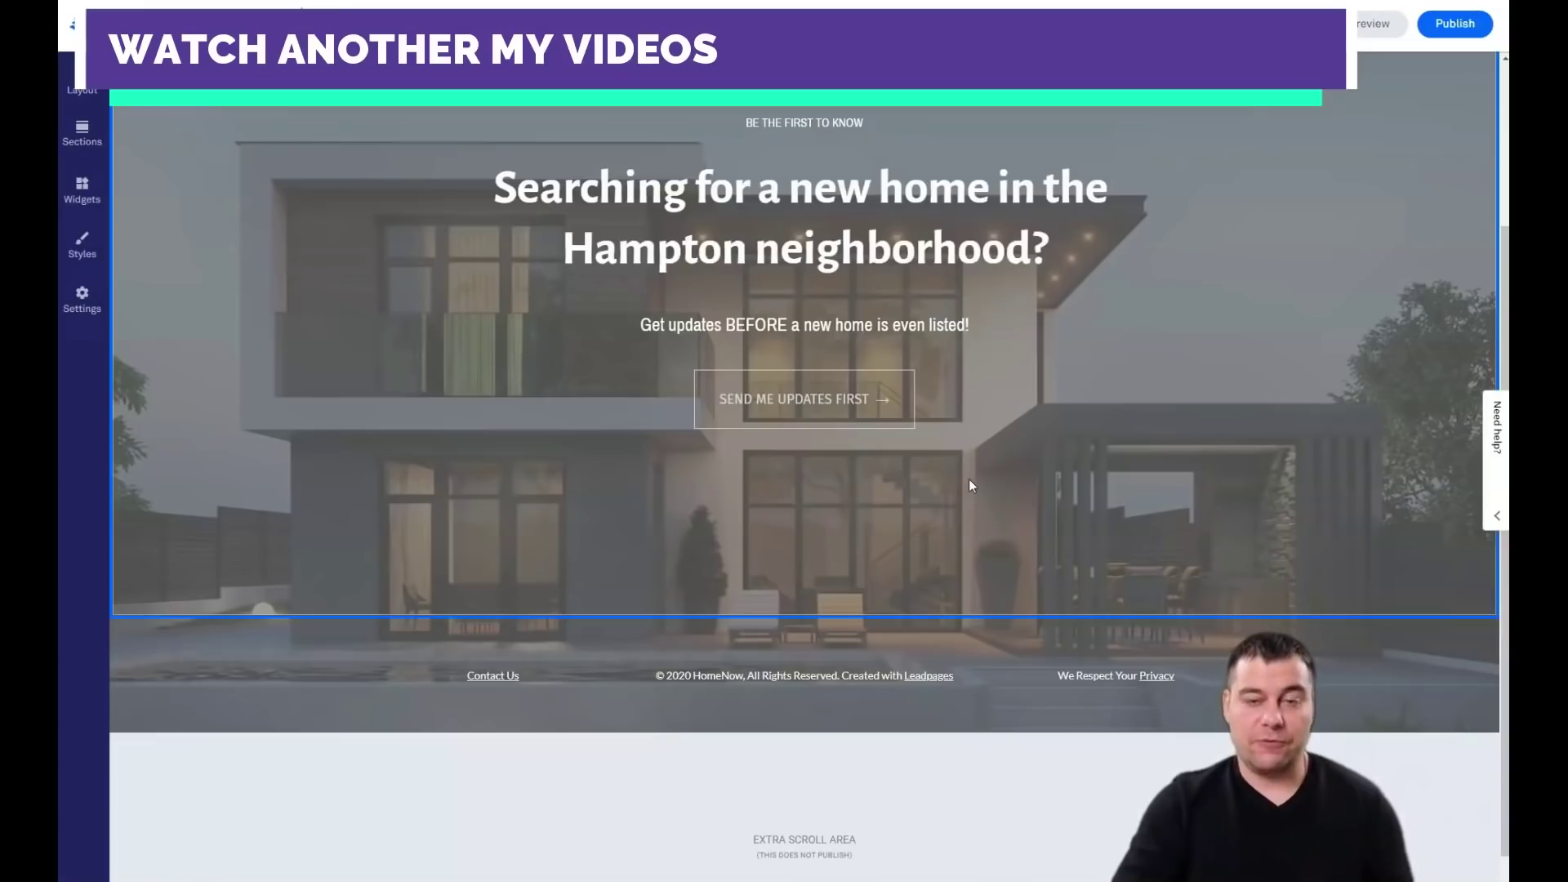
left_click(976, 486)
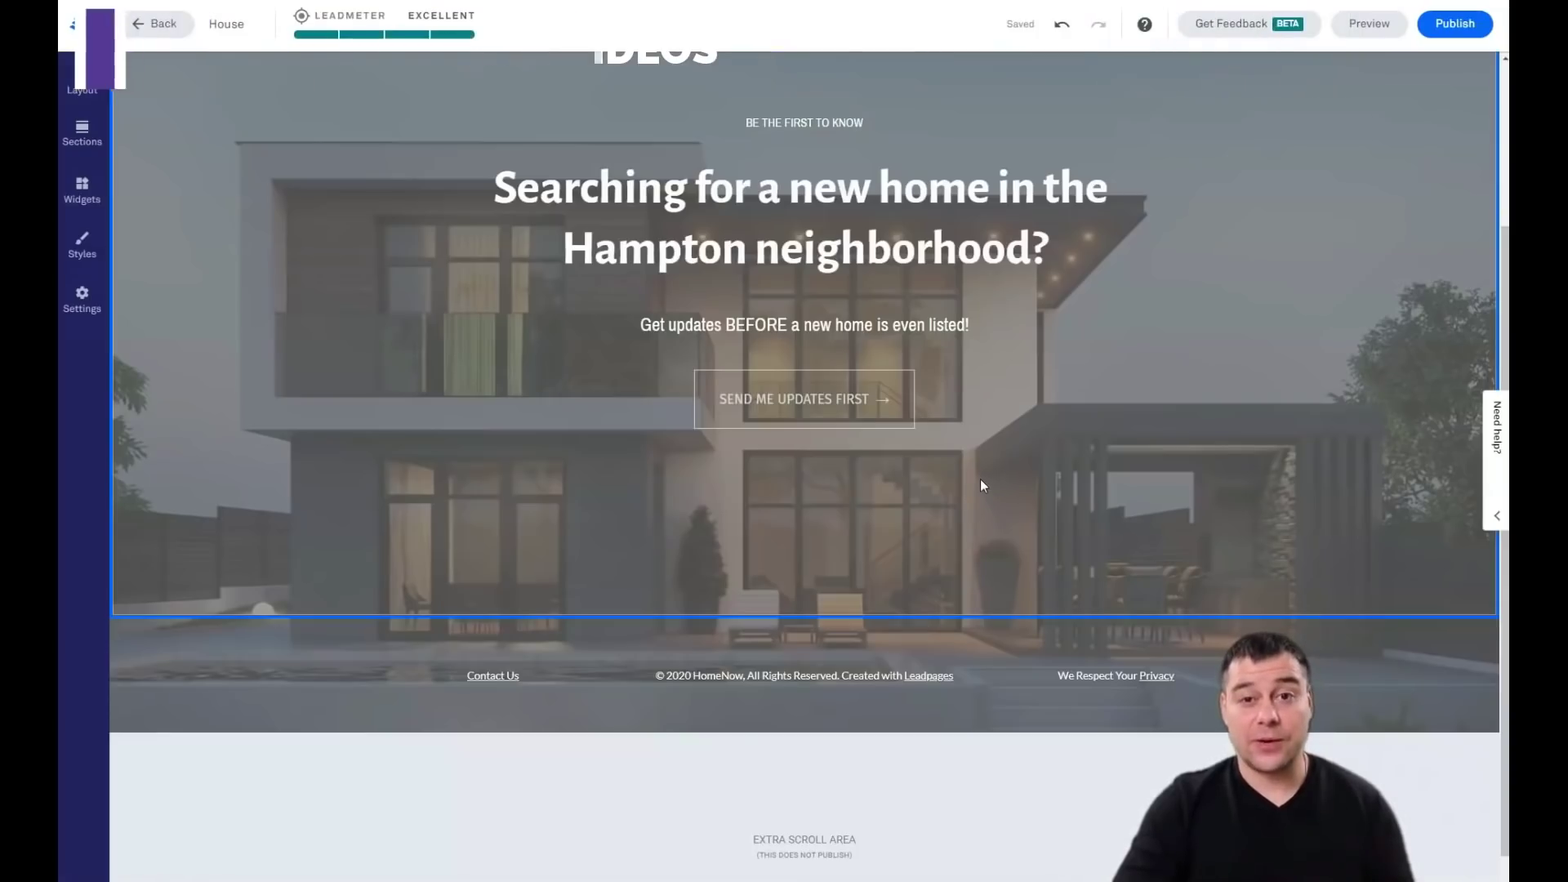
left_click(976, 494)
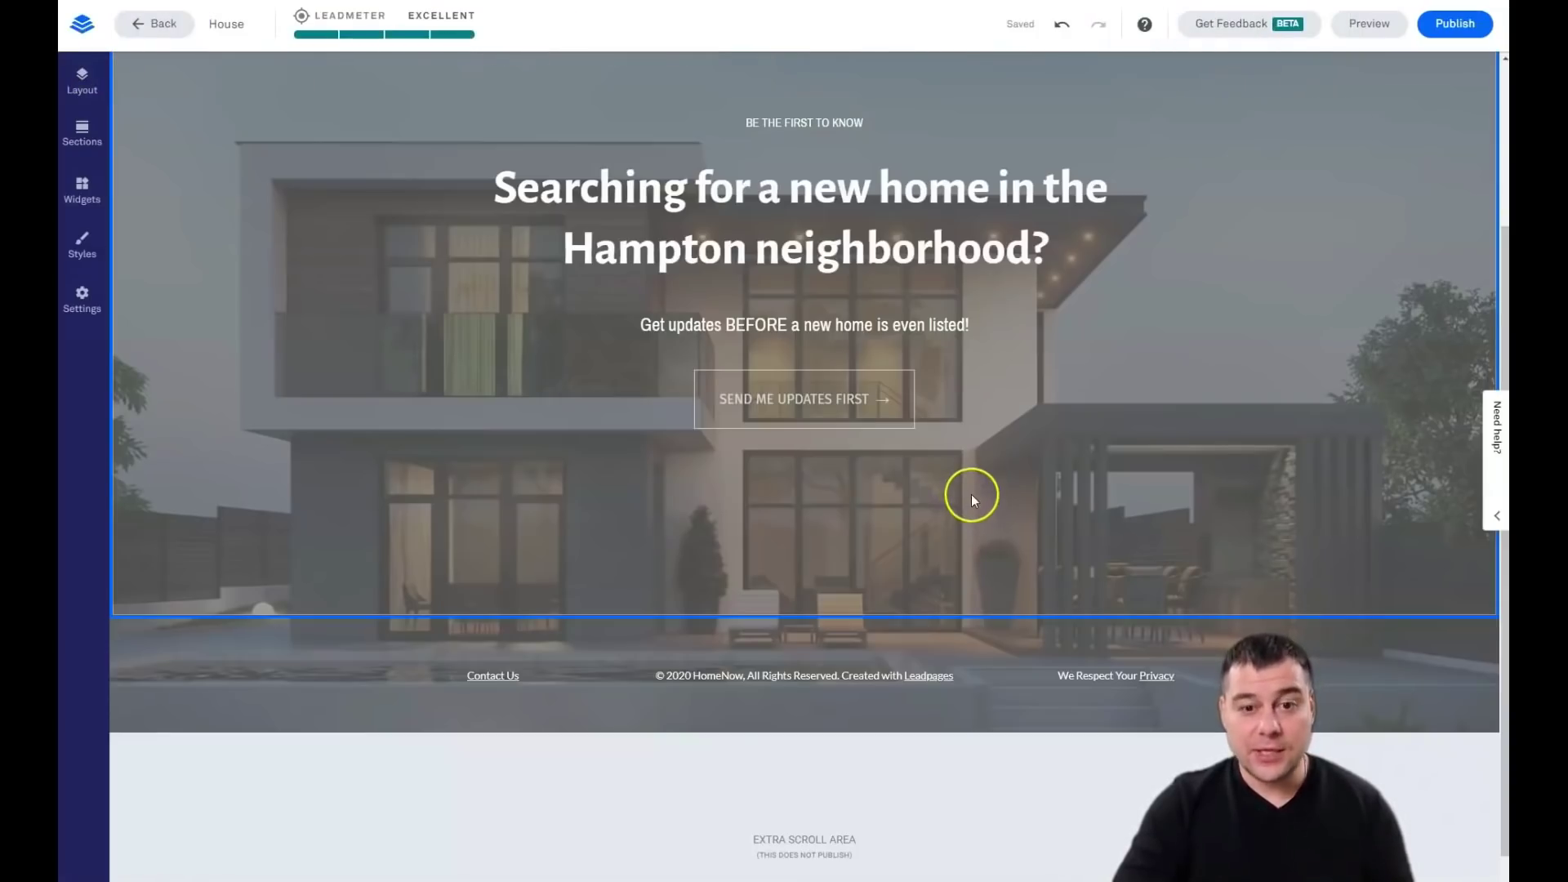